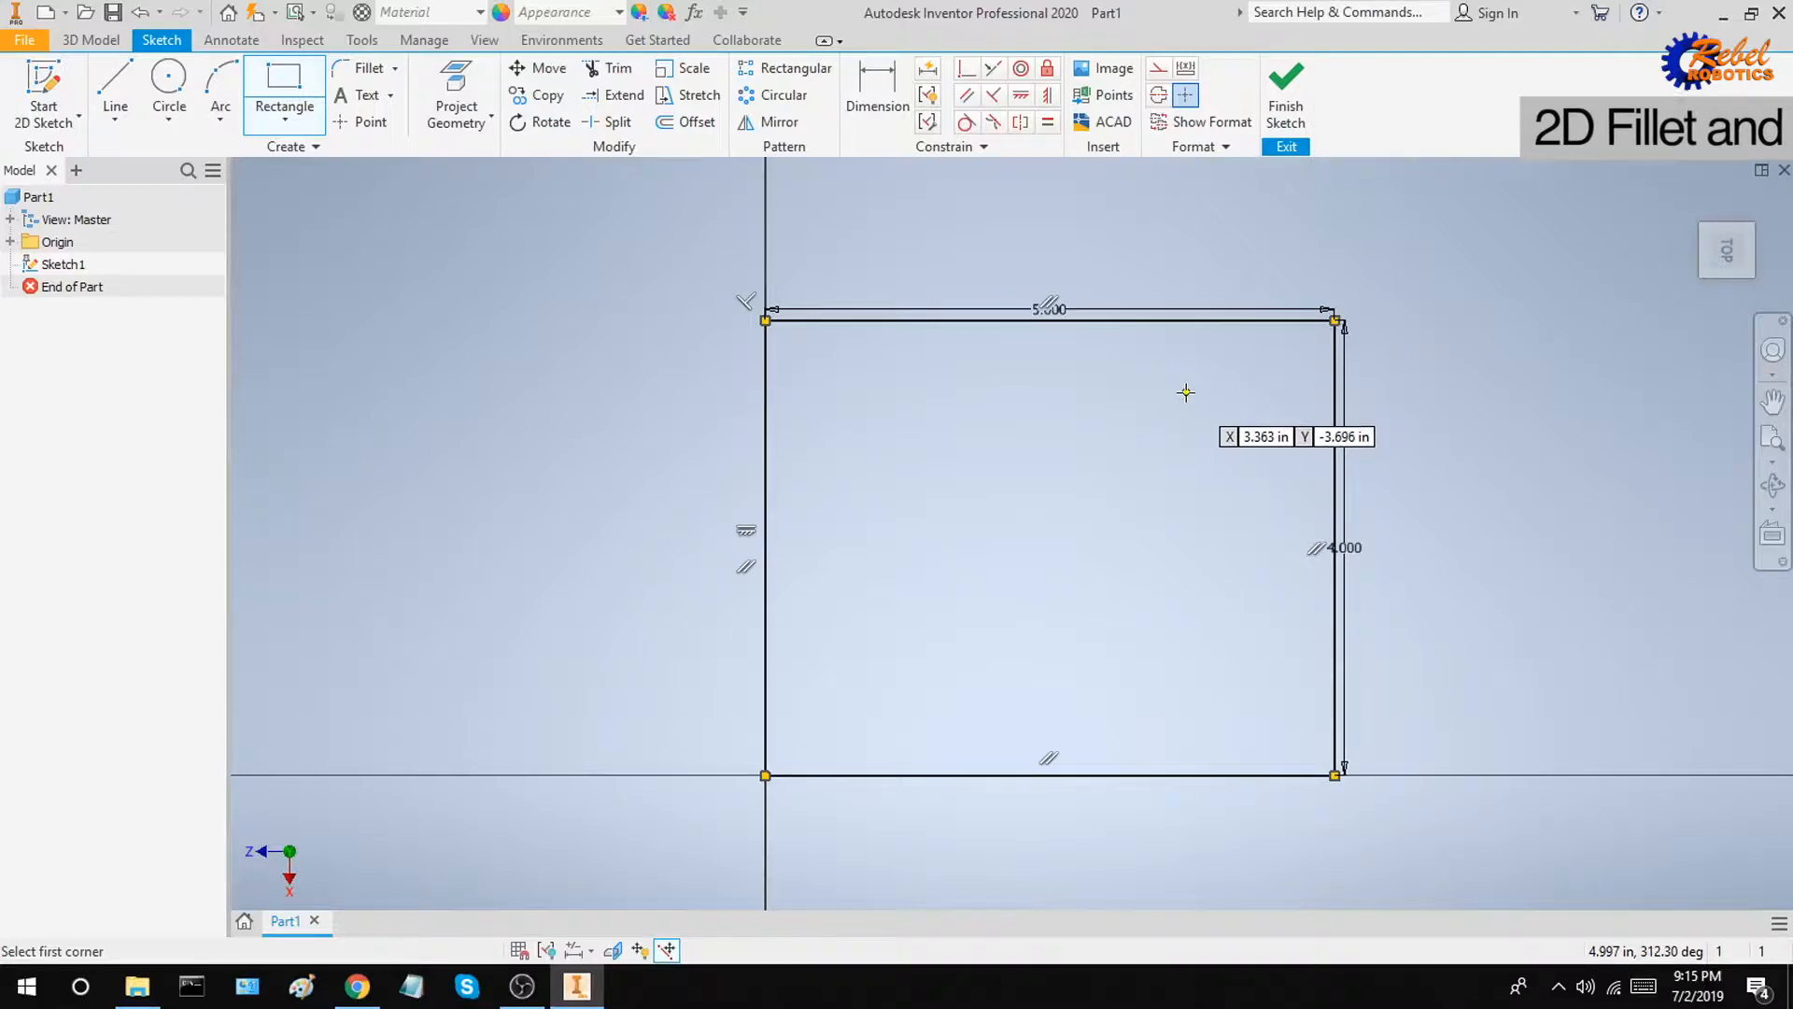
Step: Fillet the rectangle's top-right corner with a 0.500 in radius
{"action": "left_click", "coordinate": [364, 68]}
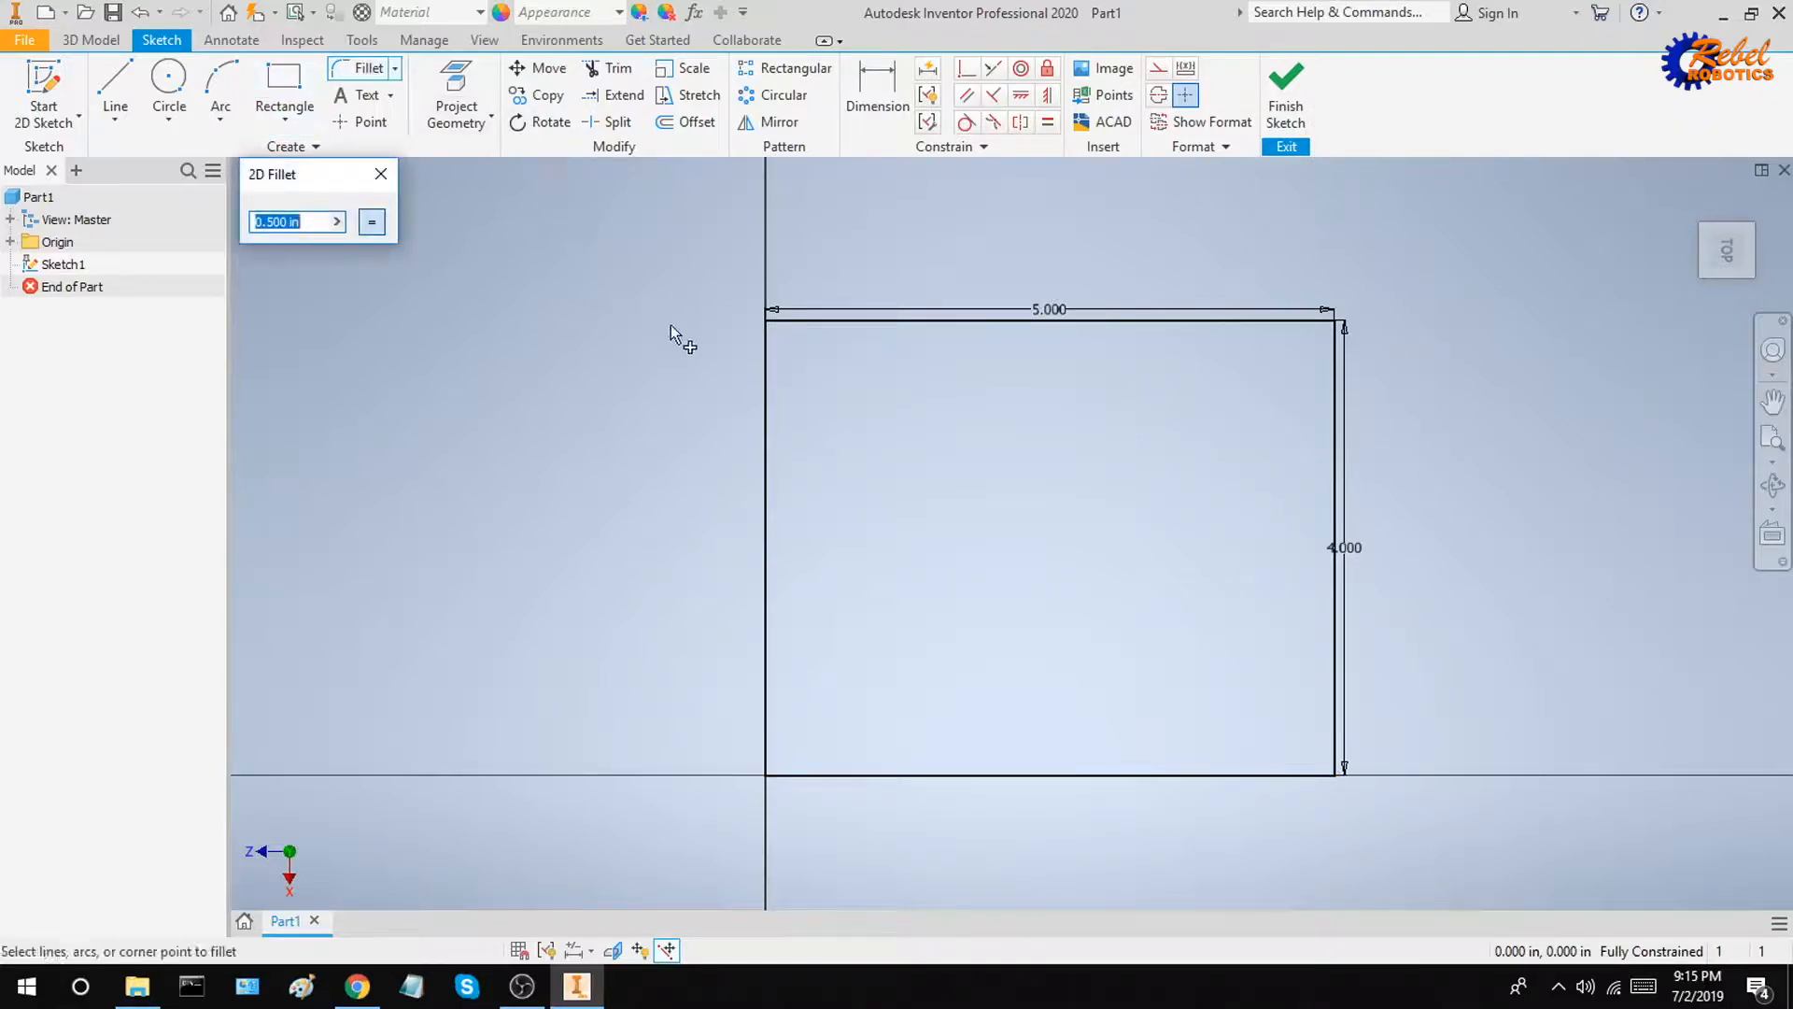
{"action": "left_click", "coordinate": [1261, 323]}
{"action": "left_click", "coordinate": [1327, 402]}
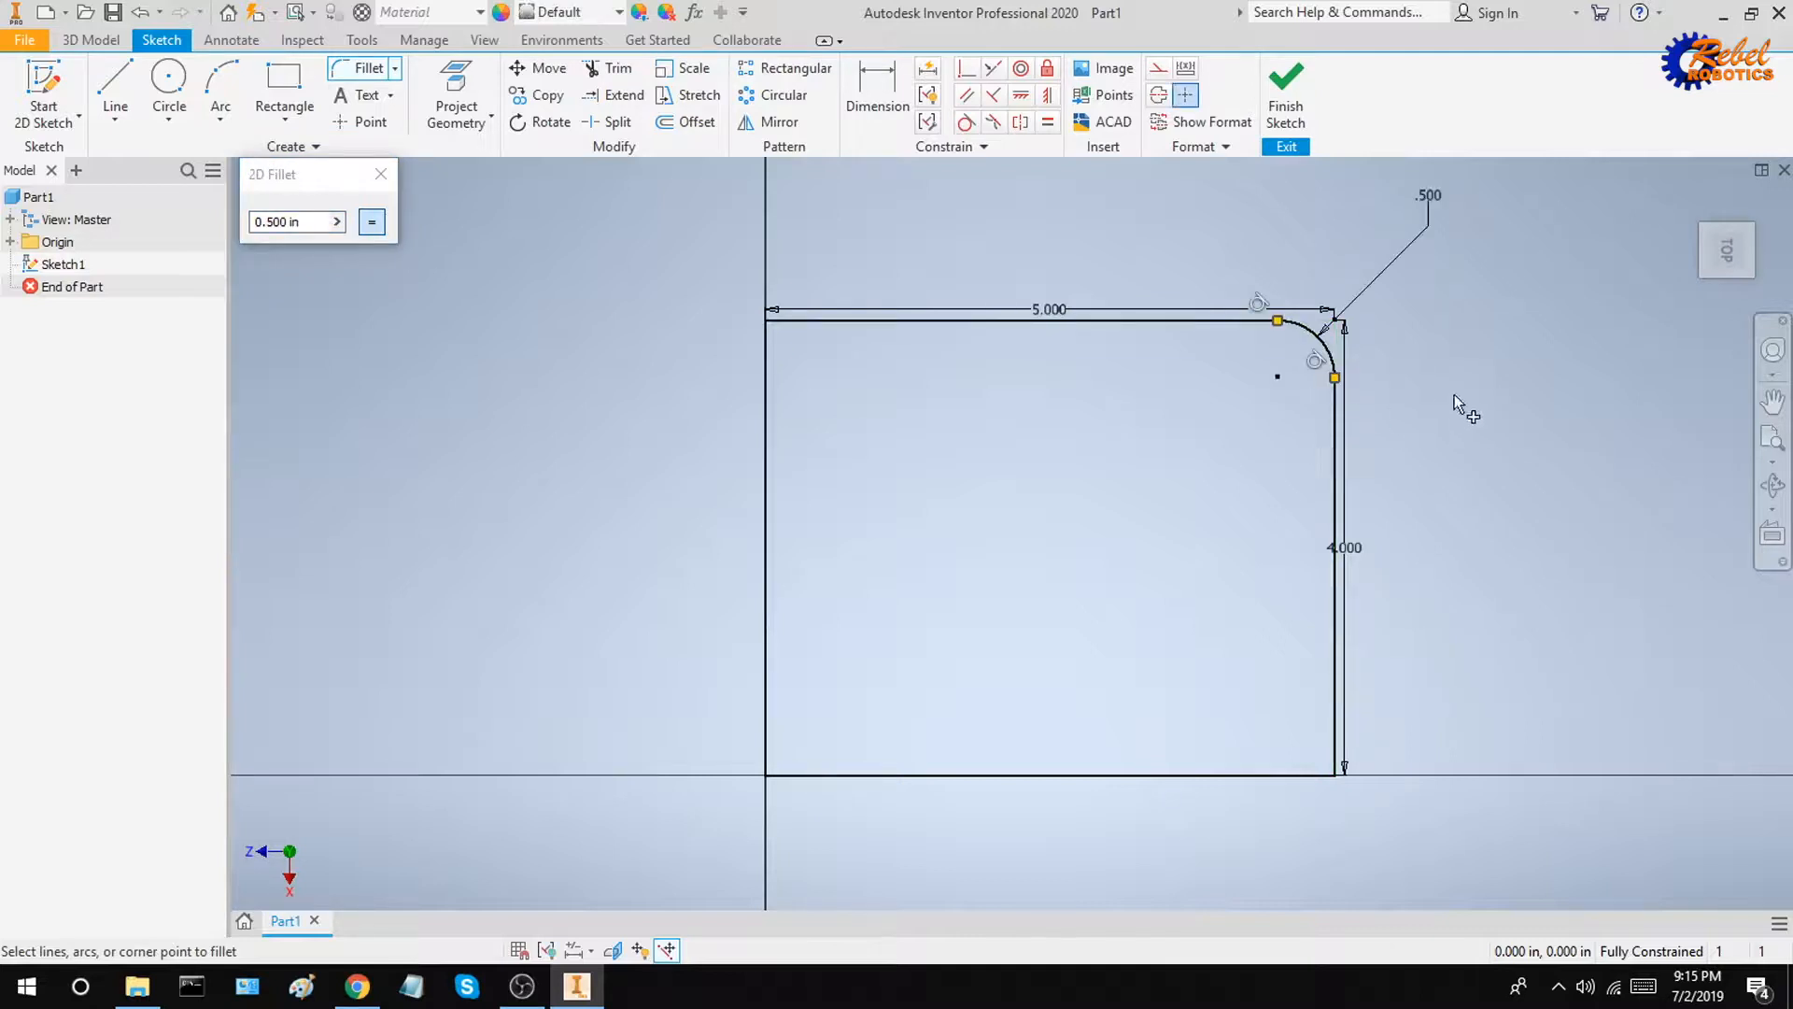
{"action": "mouse_move", "coordinate": [1465, 405]}
{"action": "middle_mouse_down"}
{"action": "mouse_move", "coordinate": [1421, 404]}
{"action": "mouse_move", "coordinate": [1354, 459]}
{"action": "middle_mouse_up"}
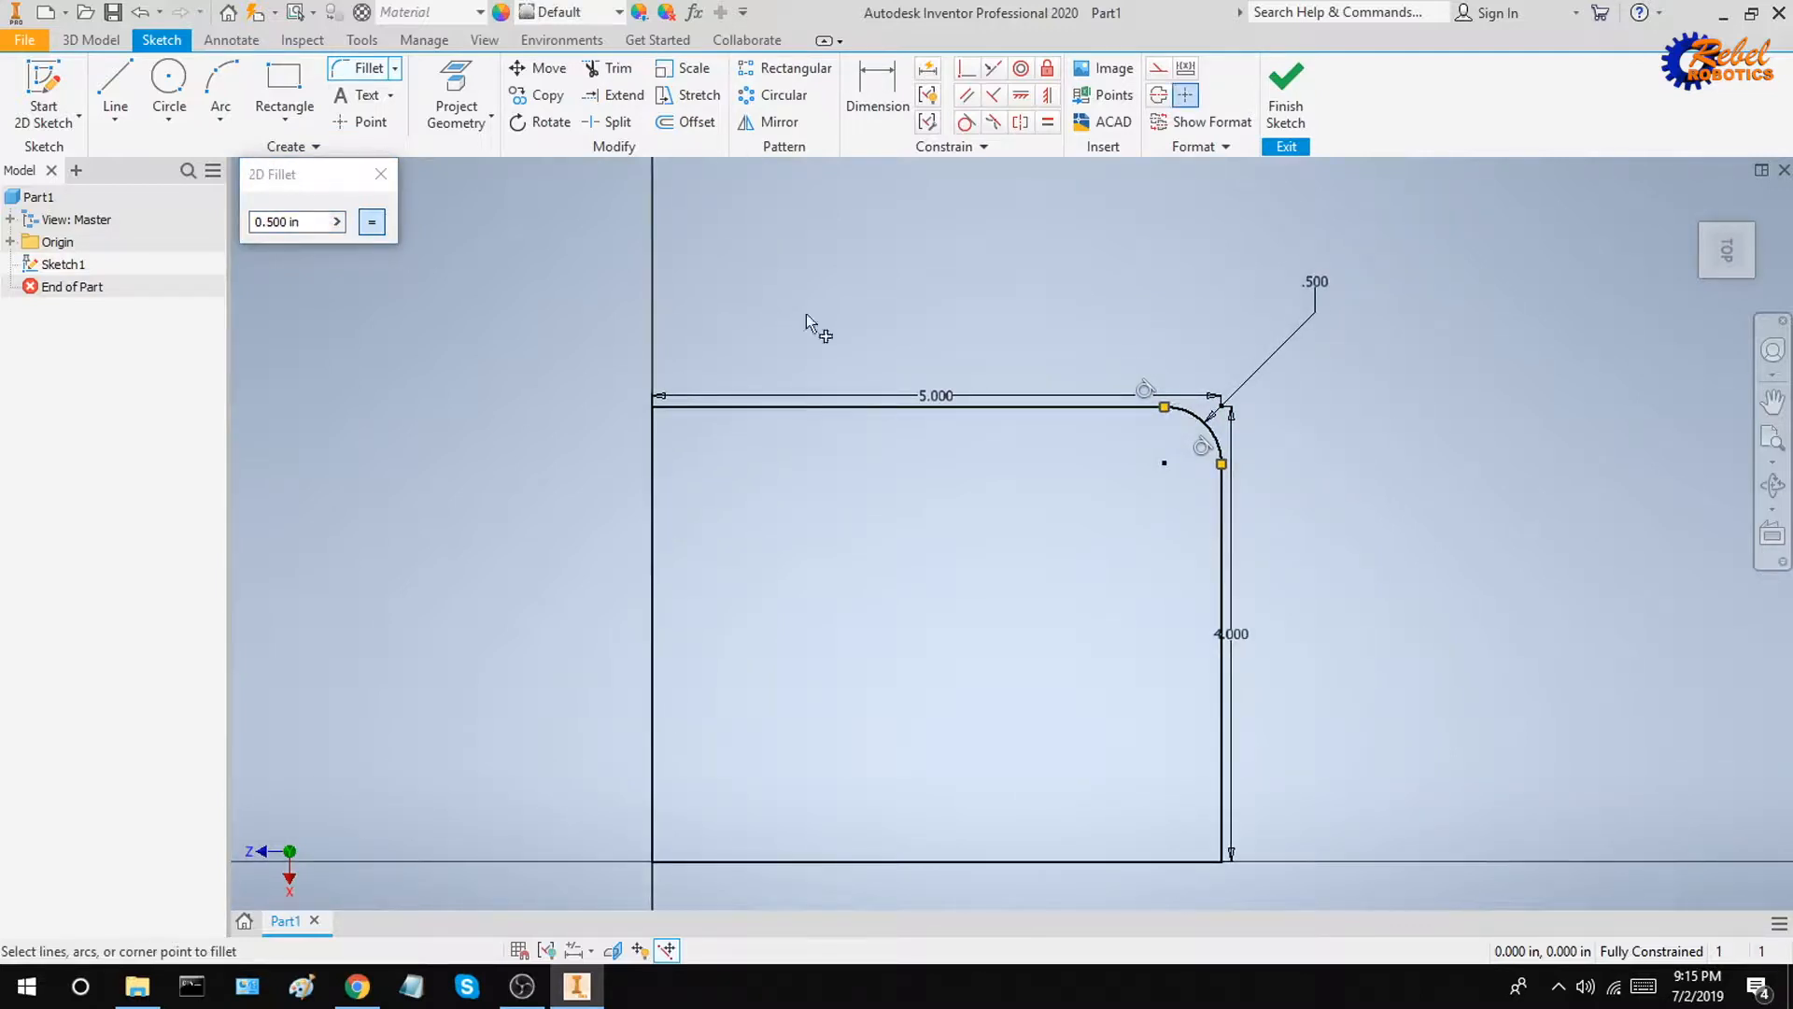
{"action": "left_click", "coordinate": [380, 176]}
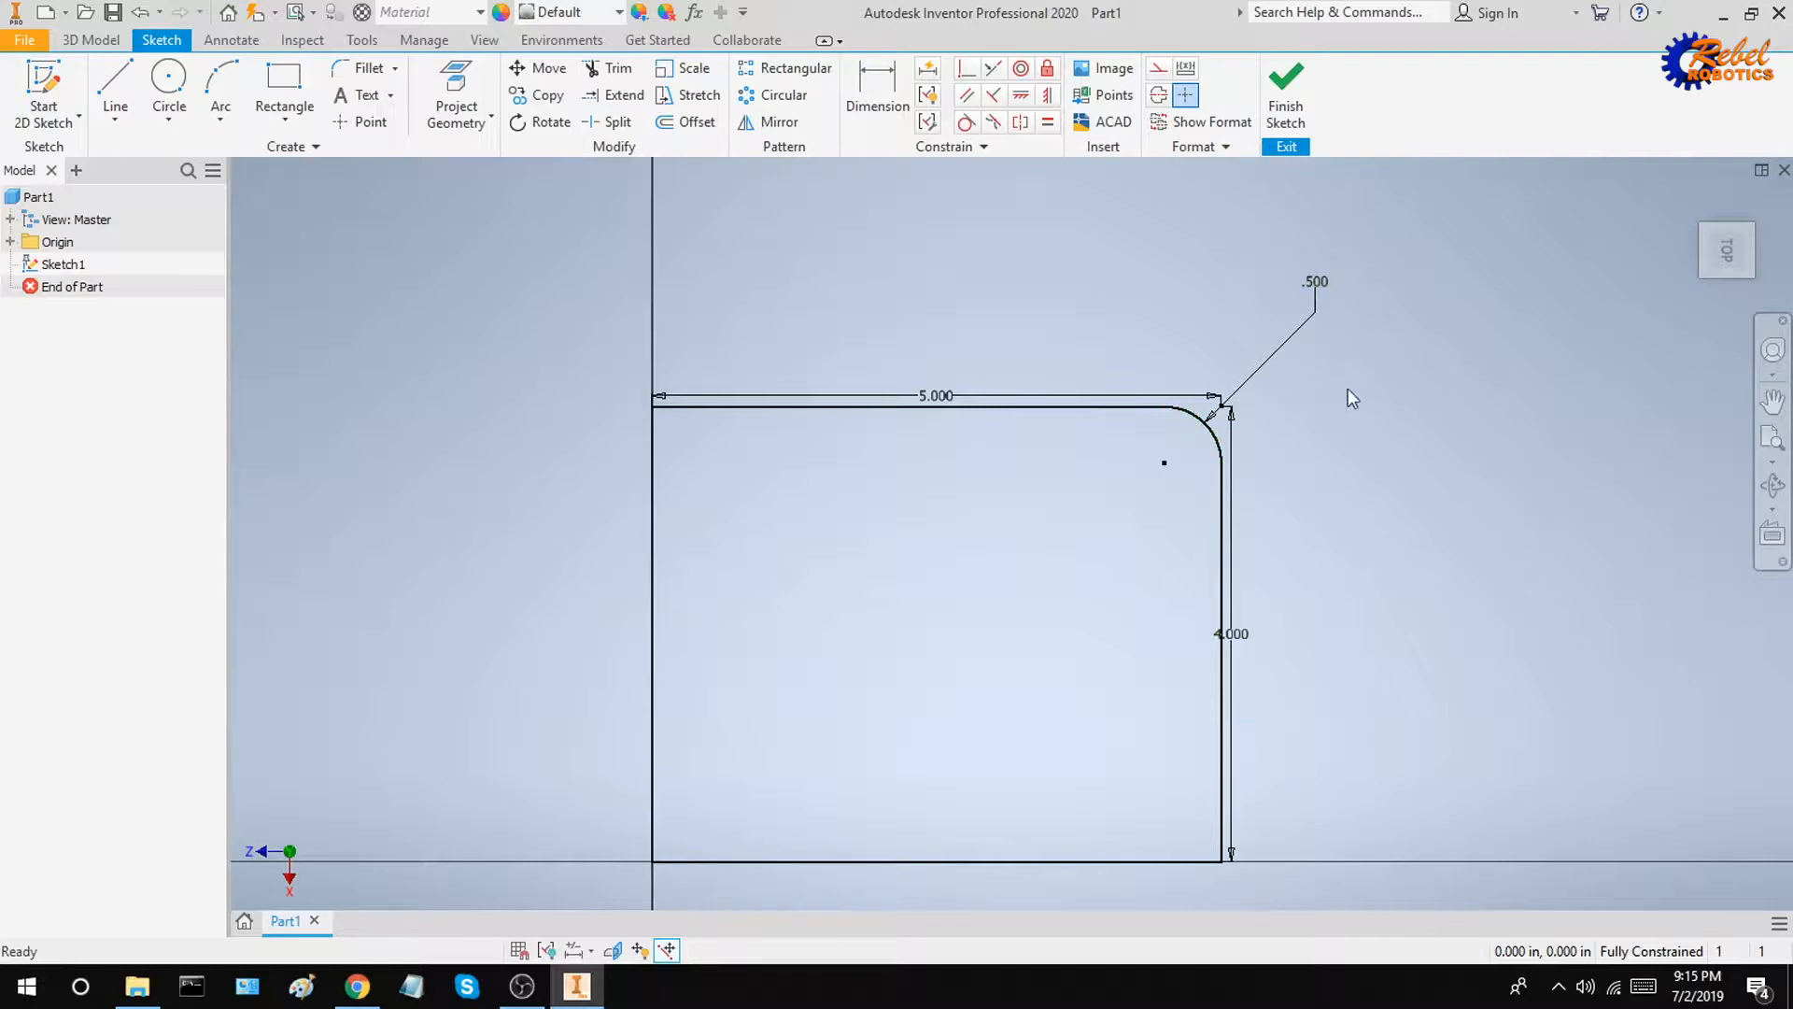
Step: Set the corner fillet's radius dimension to 1 in
{"action": "double_click", "coordinate": [1318, 291]}
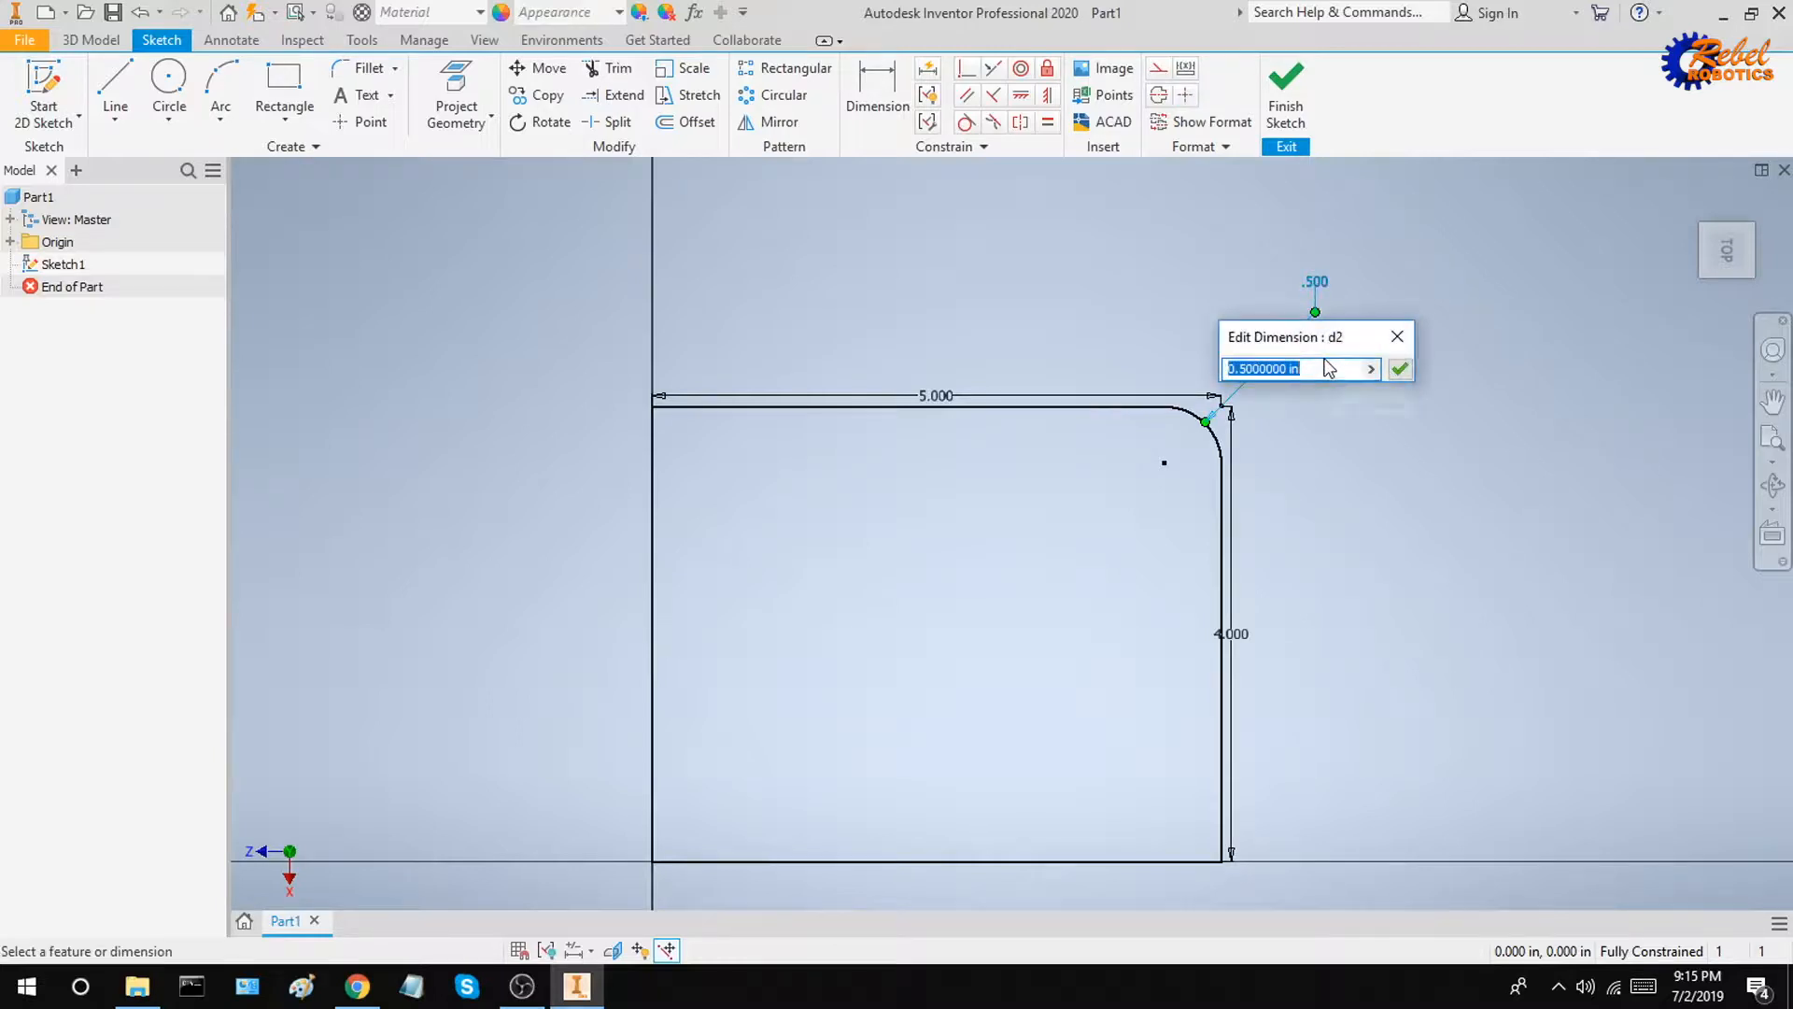
{"action": "type", "text": "1"}
{"action": "key", "text": "Return"}
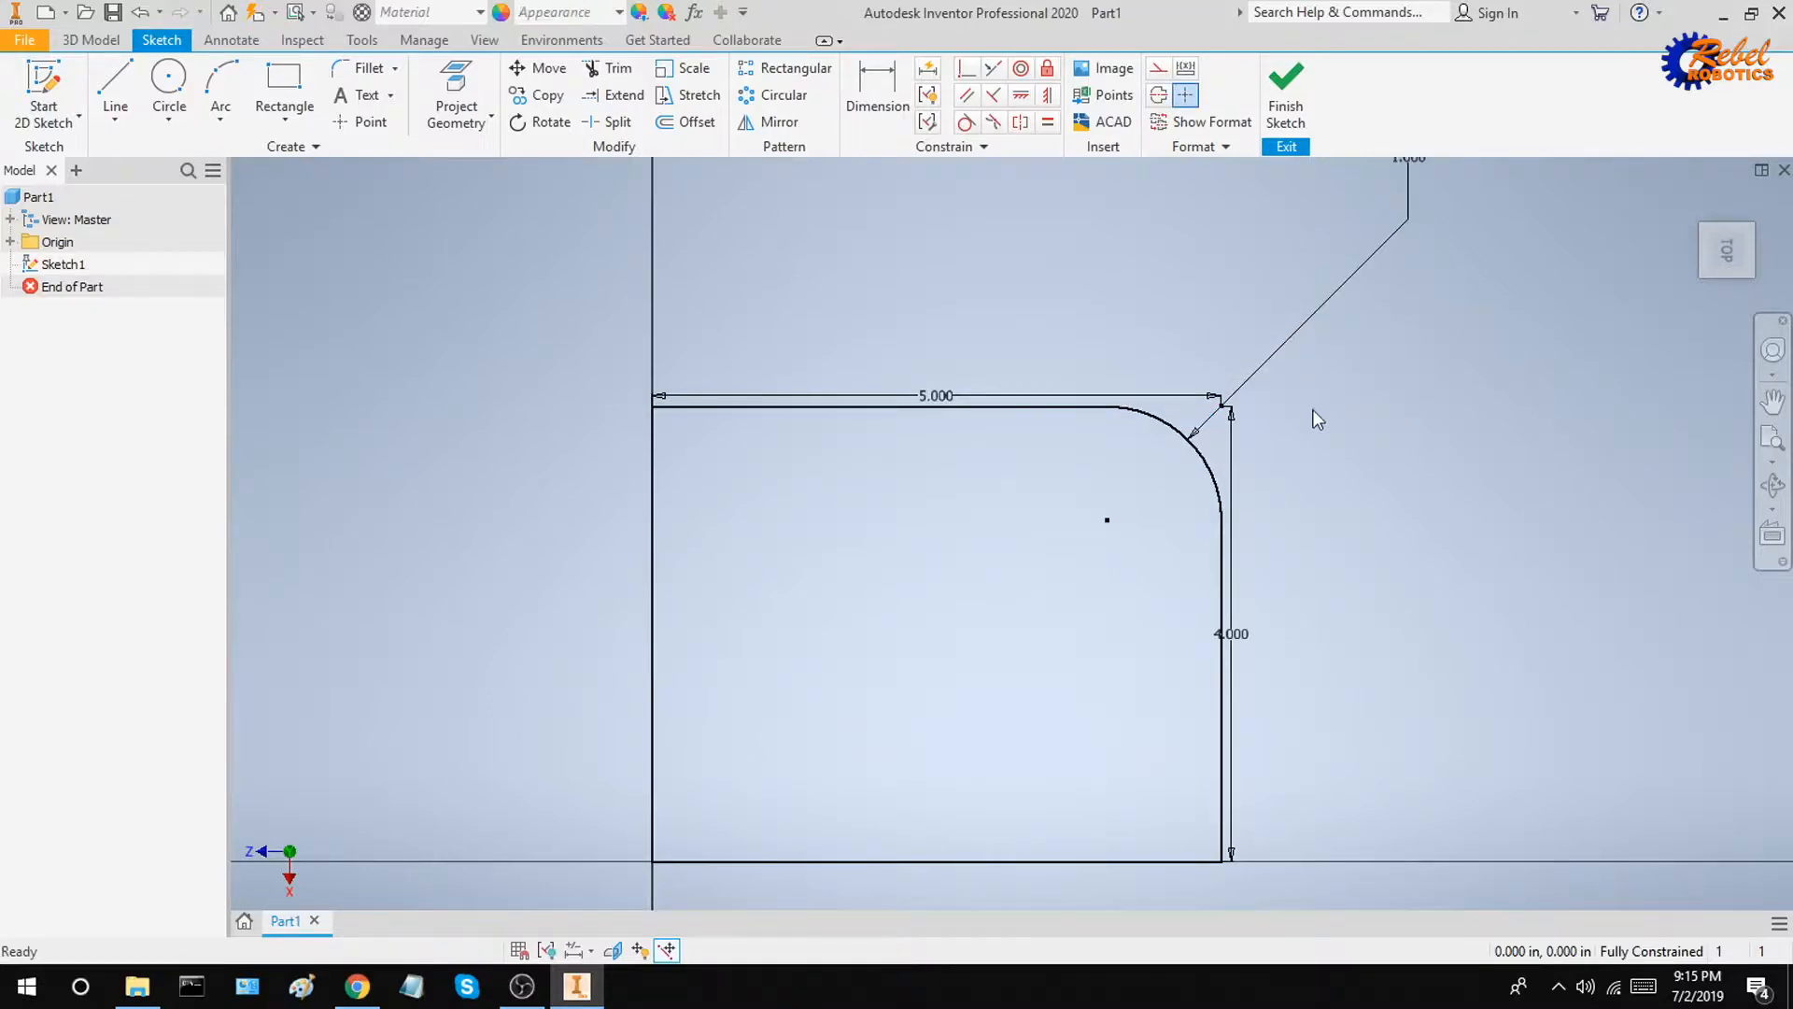
Step: Chamfer the rectangle's top-left corner with an equal distance of 1
{"action": "scroll", "coordinate": [1309, 411], "scroll_direction": "up", "scroll_amount": 3}
{"action": "middle_click_drag", "start_coordinate": [1342, 448], "coordinate": [1306, 526]}
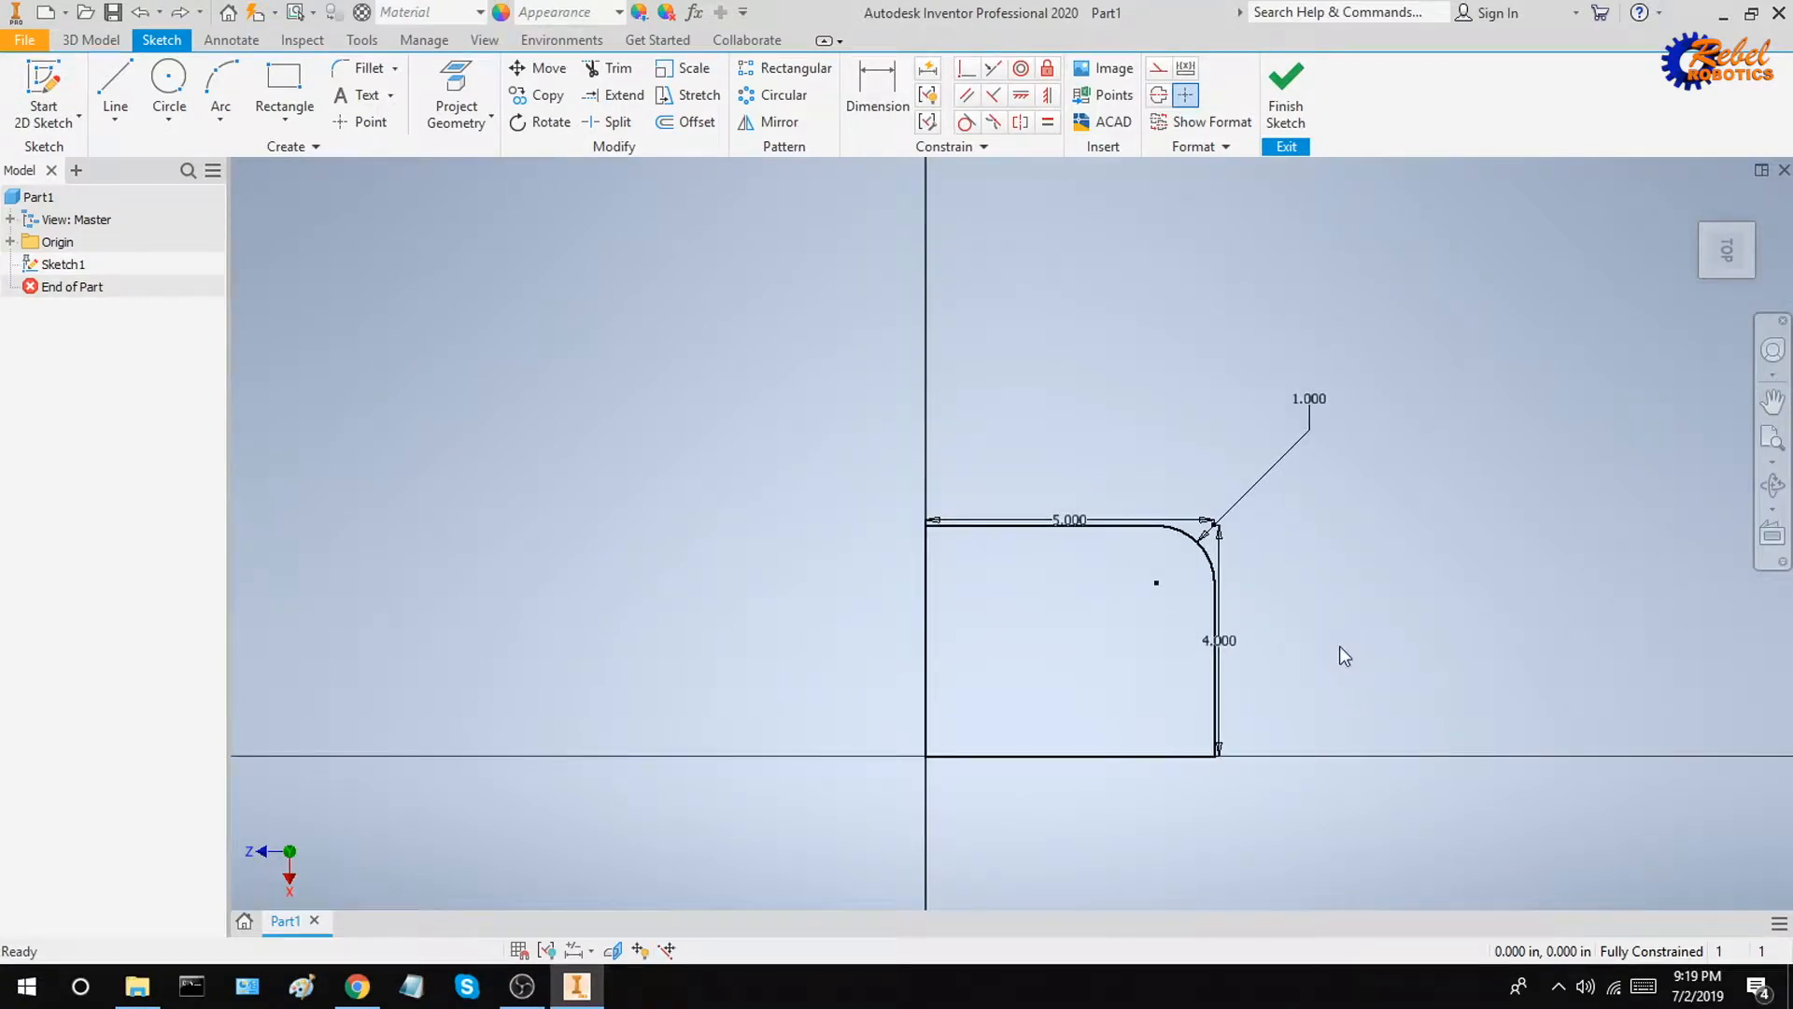
{"action": "left_click", "coordinate": [396, 69]}
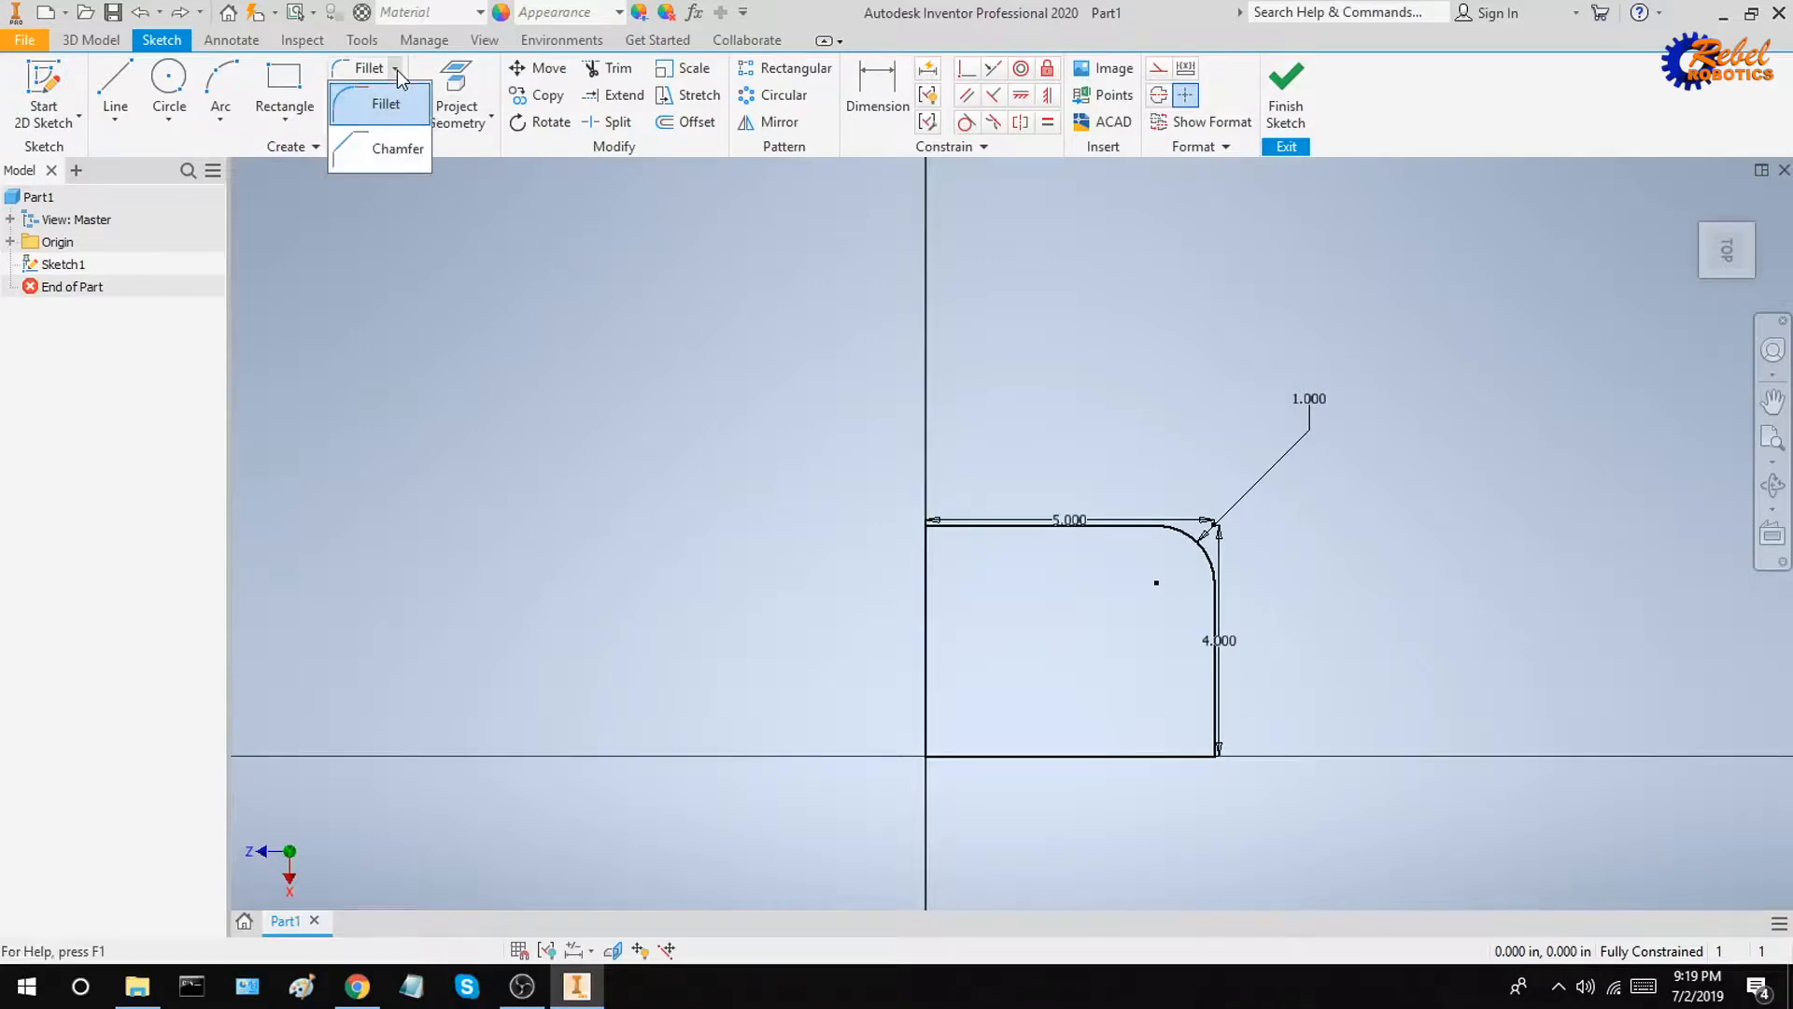
{"action": "left_click", "coordinate": [390, 150]}
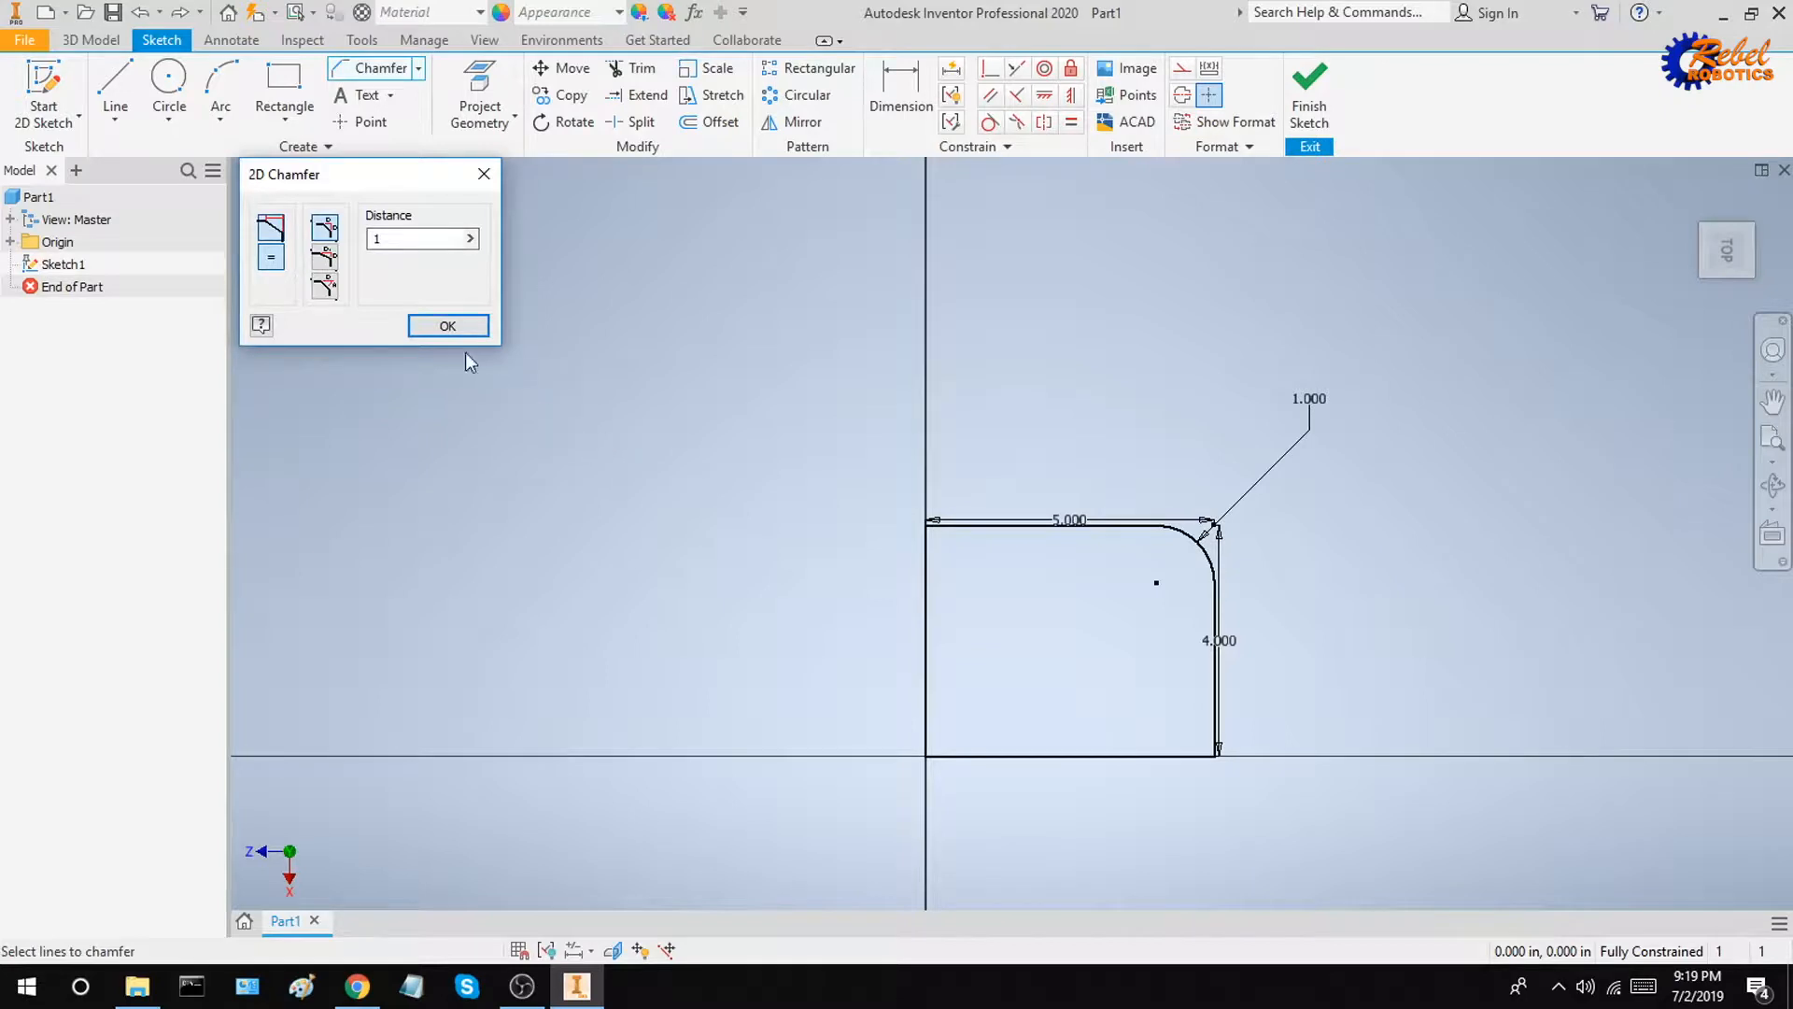
{"action": "left_click", "coordinate": [945, 527]}
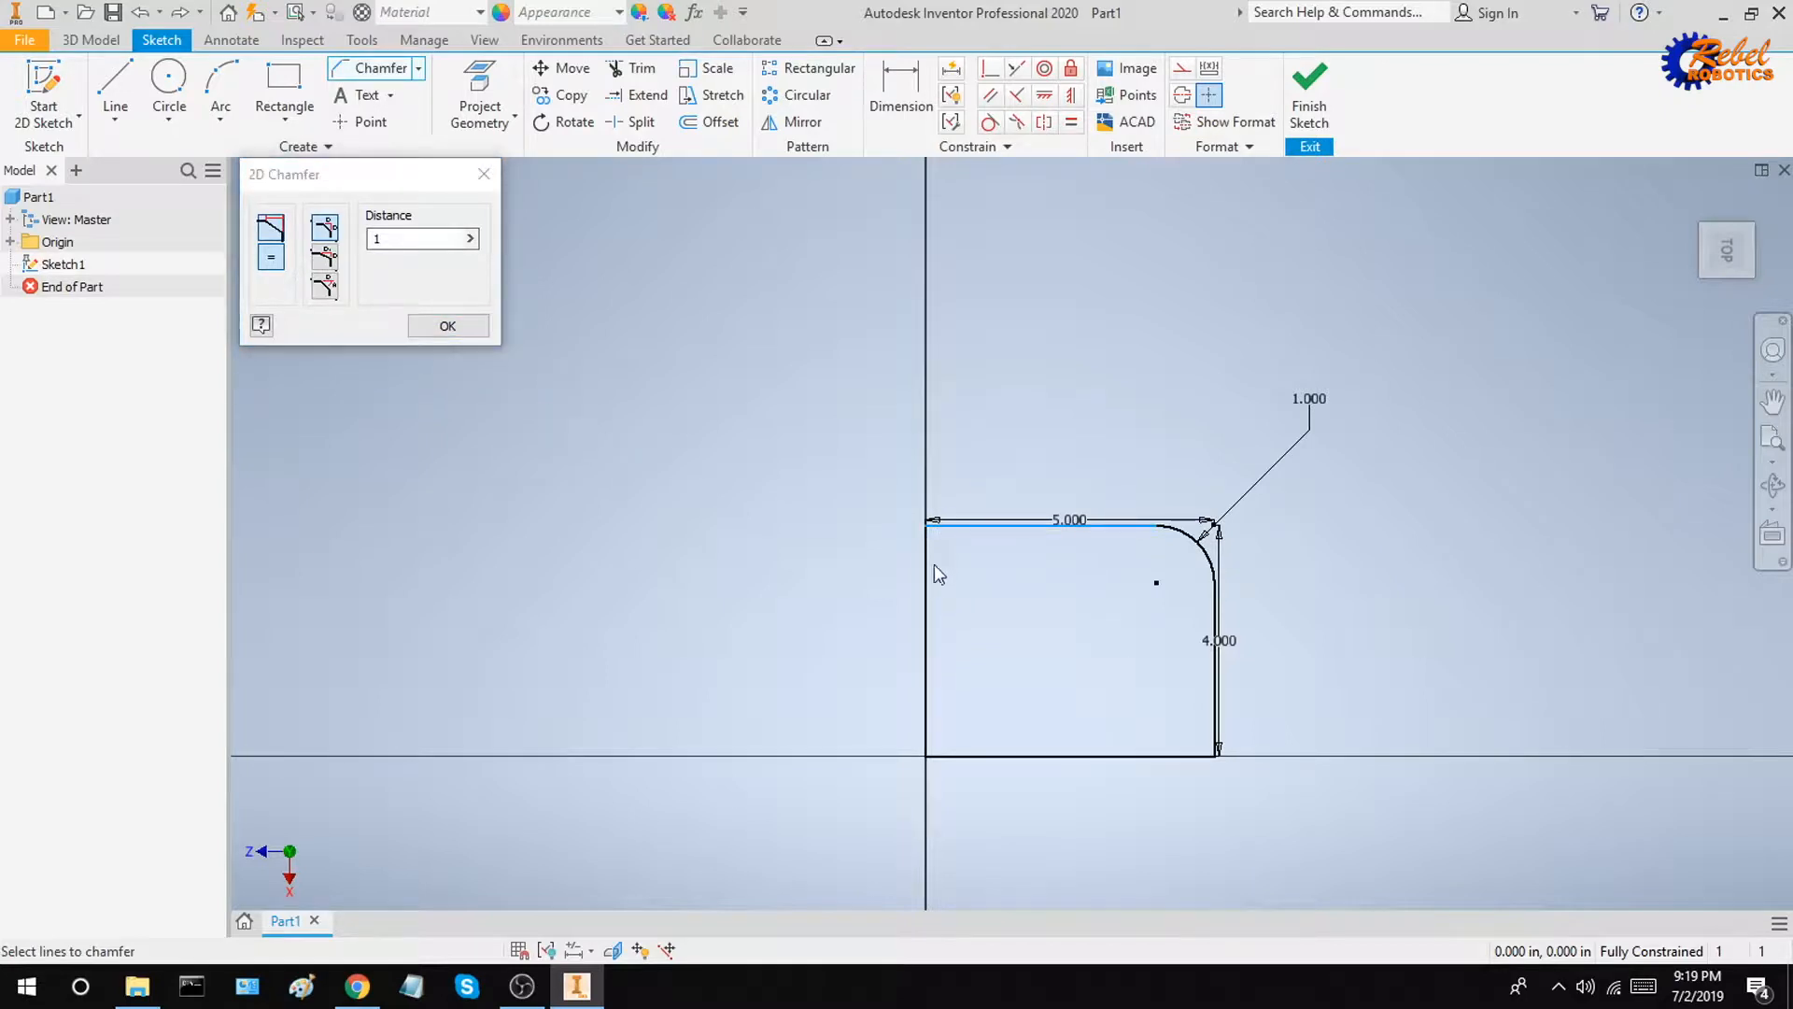
{"action": "left_click", "coordinate": [935, 565]}
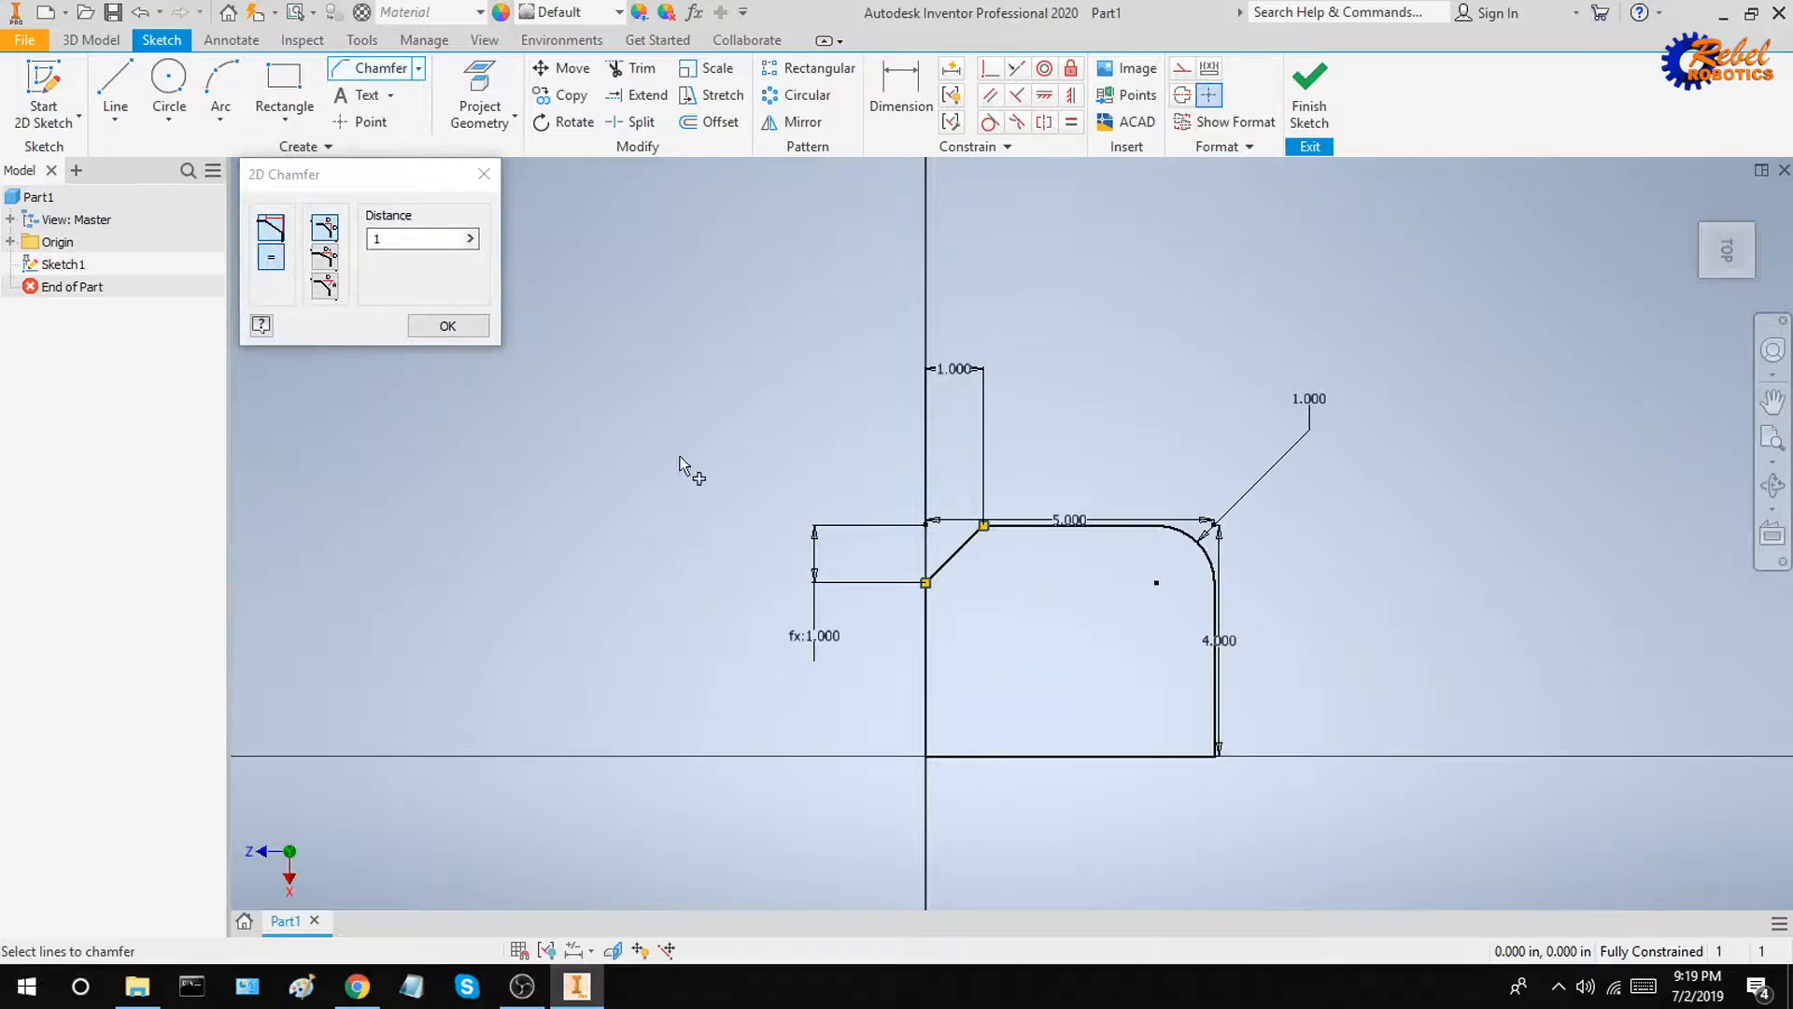
{"action": "left_click", "coordinate": [462, 327]}
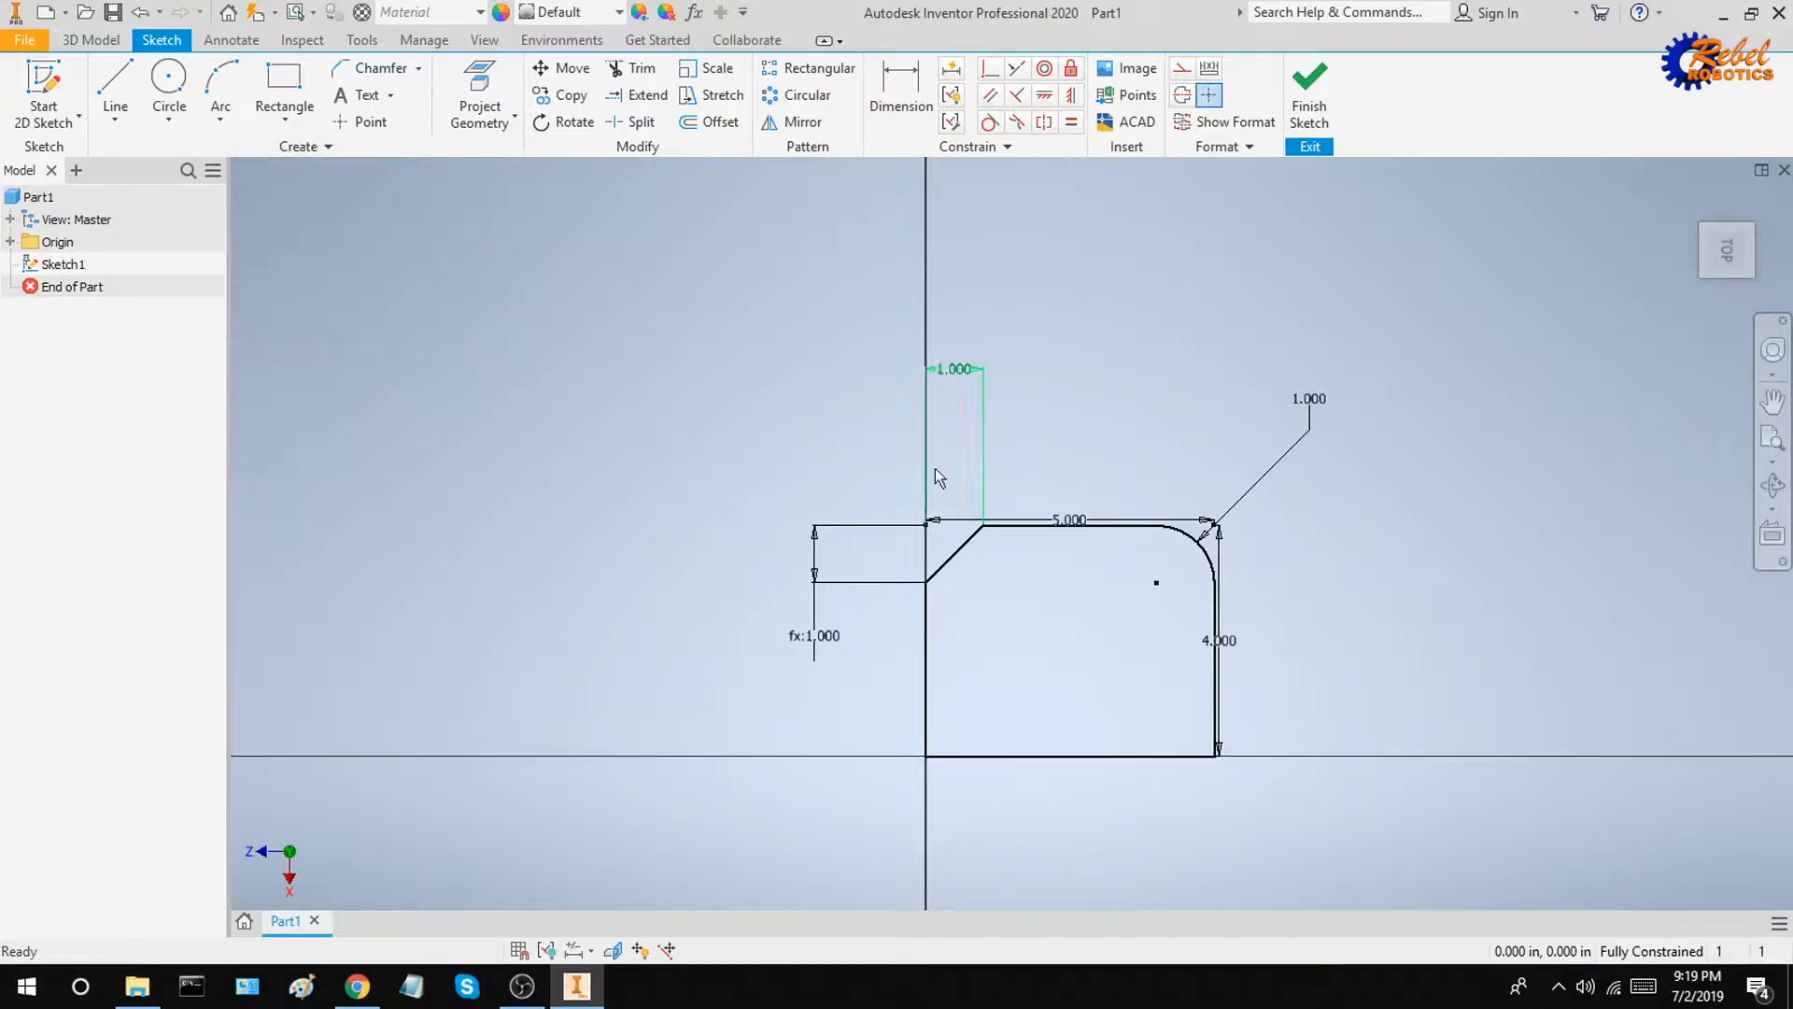
Step: Finish the sketch and extrude its profile 1.000 in
{"action": "scroll", "coordinate": [987, 411], "scroll_direction": "up", "scroll_amount": 3}
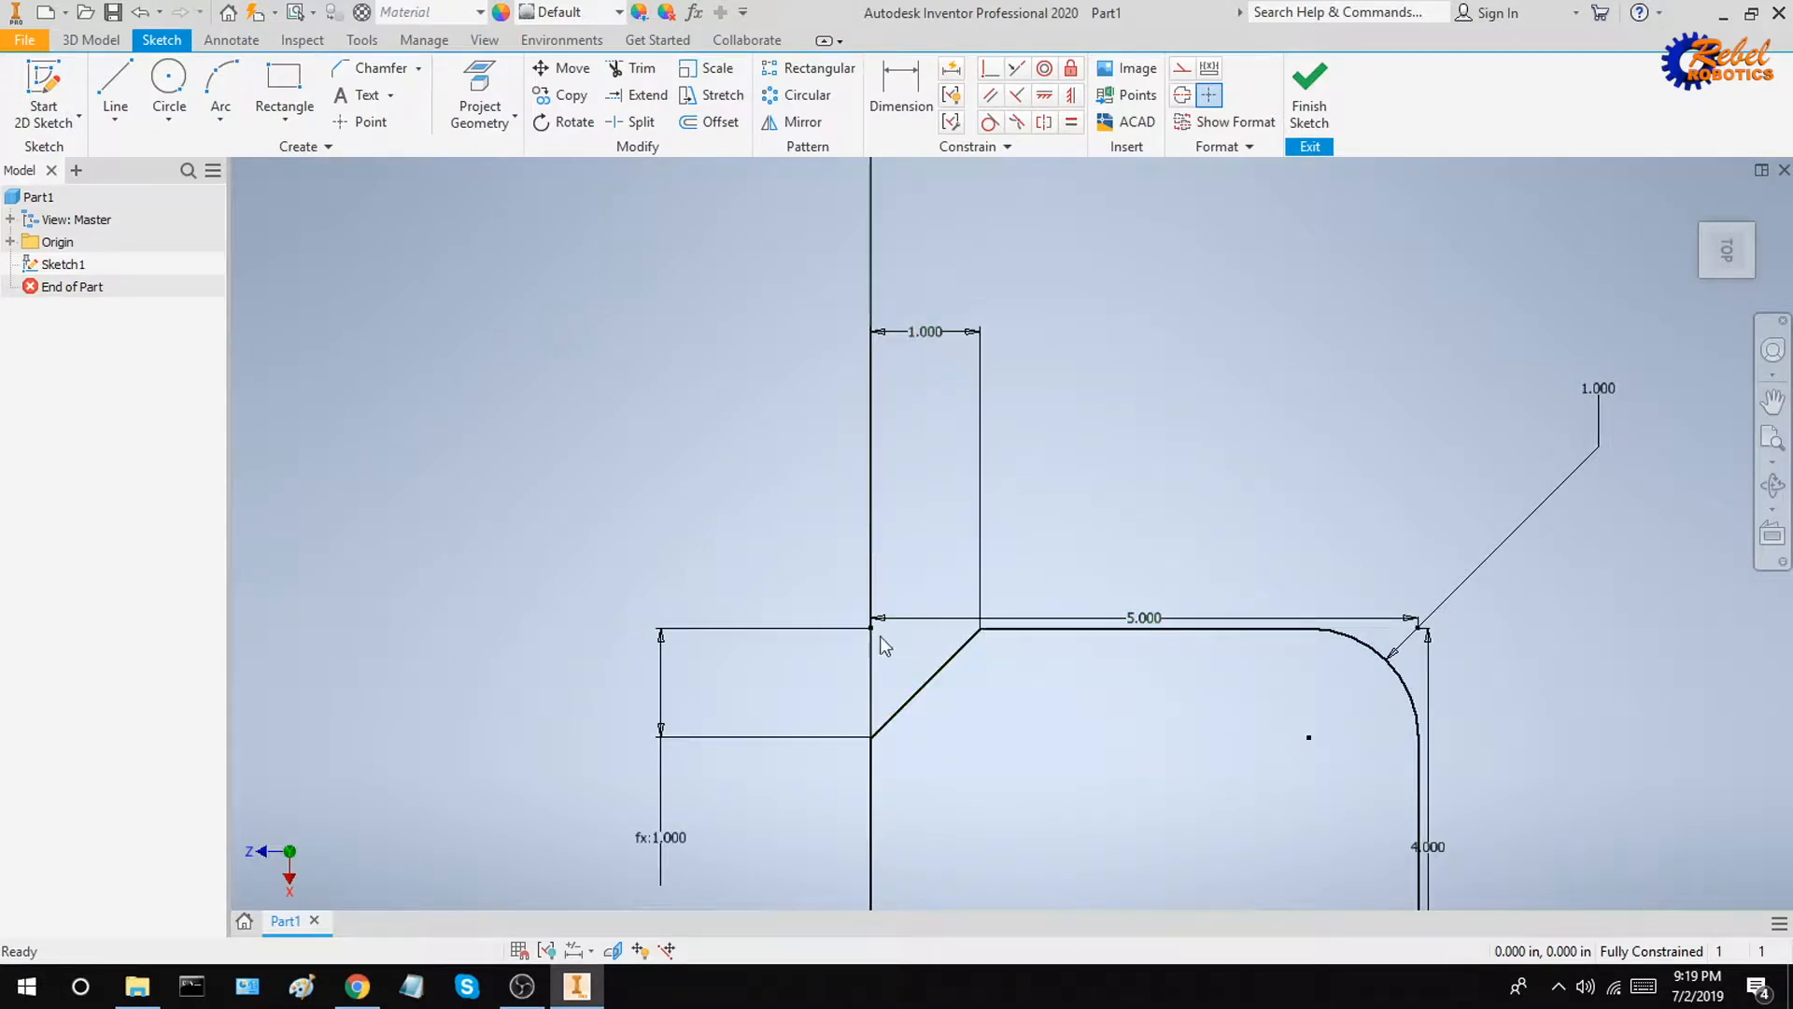
{"action": "scroll", "coordinate": [933, 650], "scroll_direction": "up", "scroll_amount": 3}
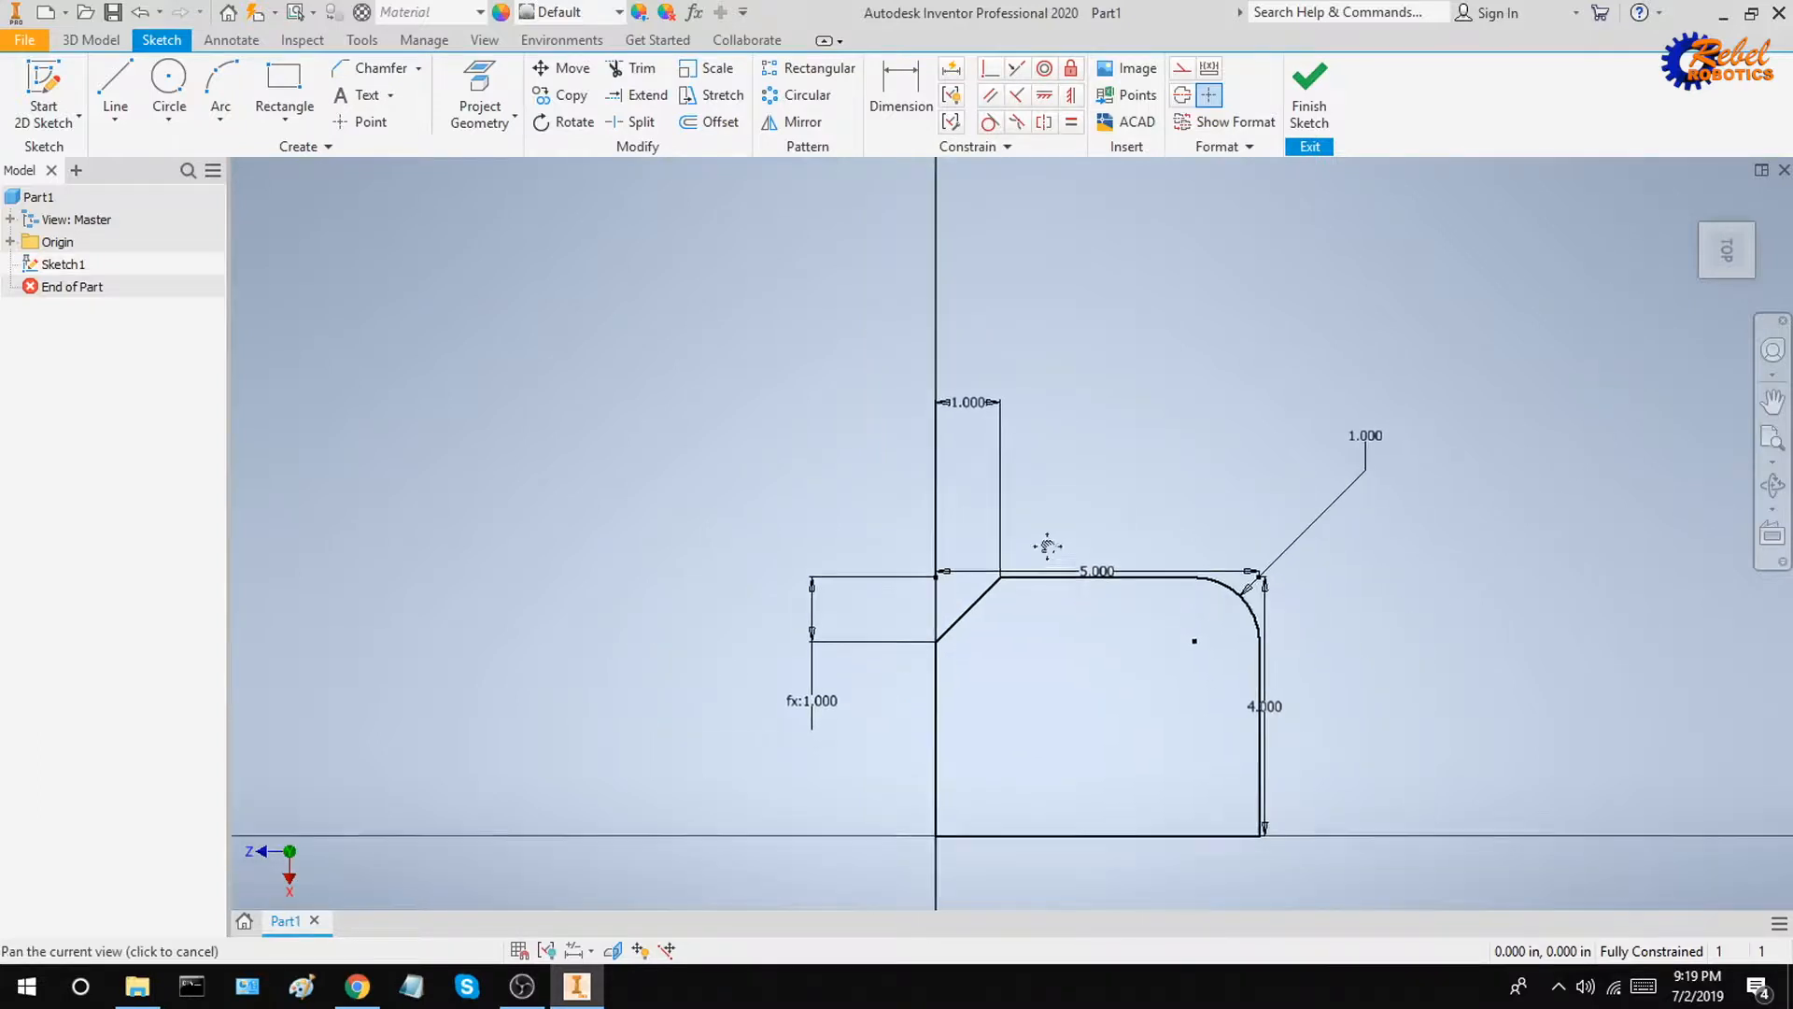
{"action": "left_click", "coordinate": [1309, 94]}
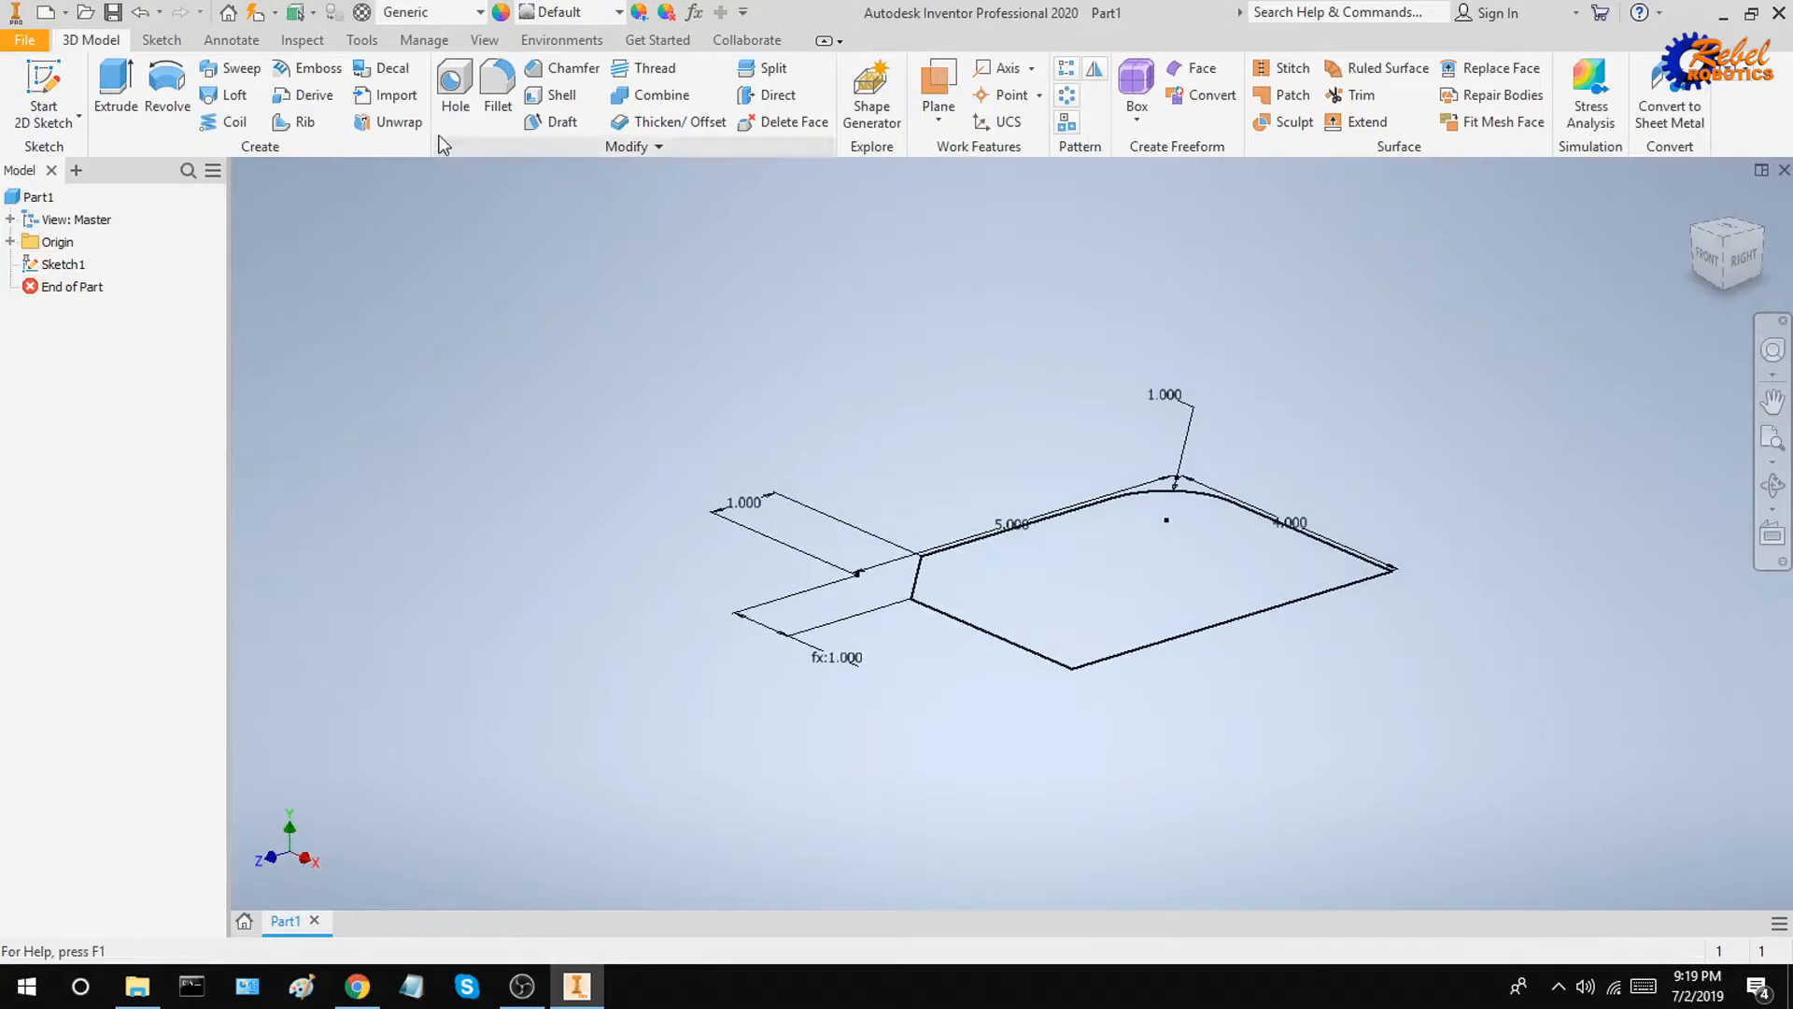
{"action": "key", "text": "e"}
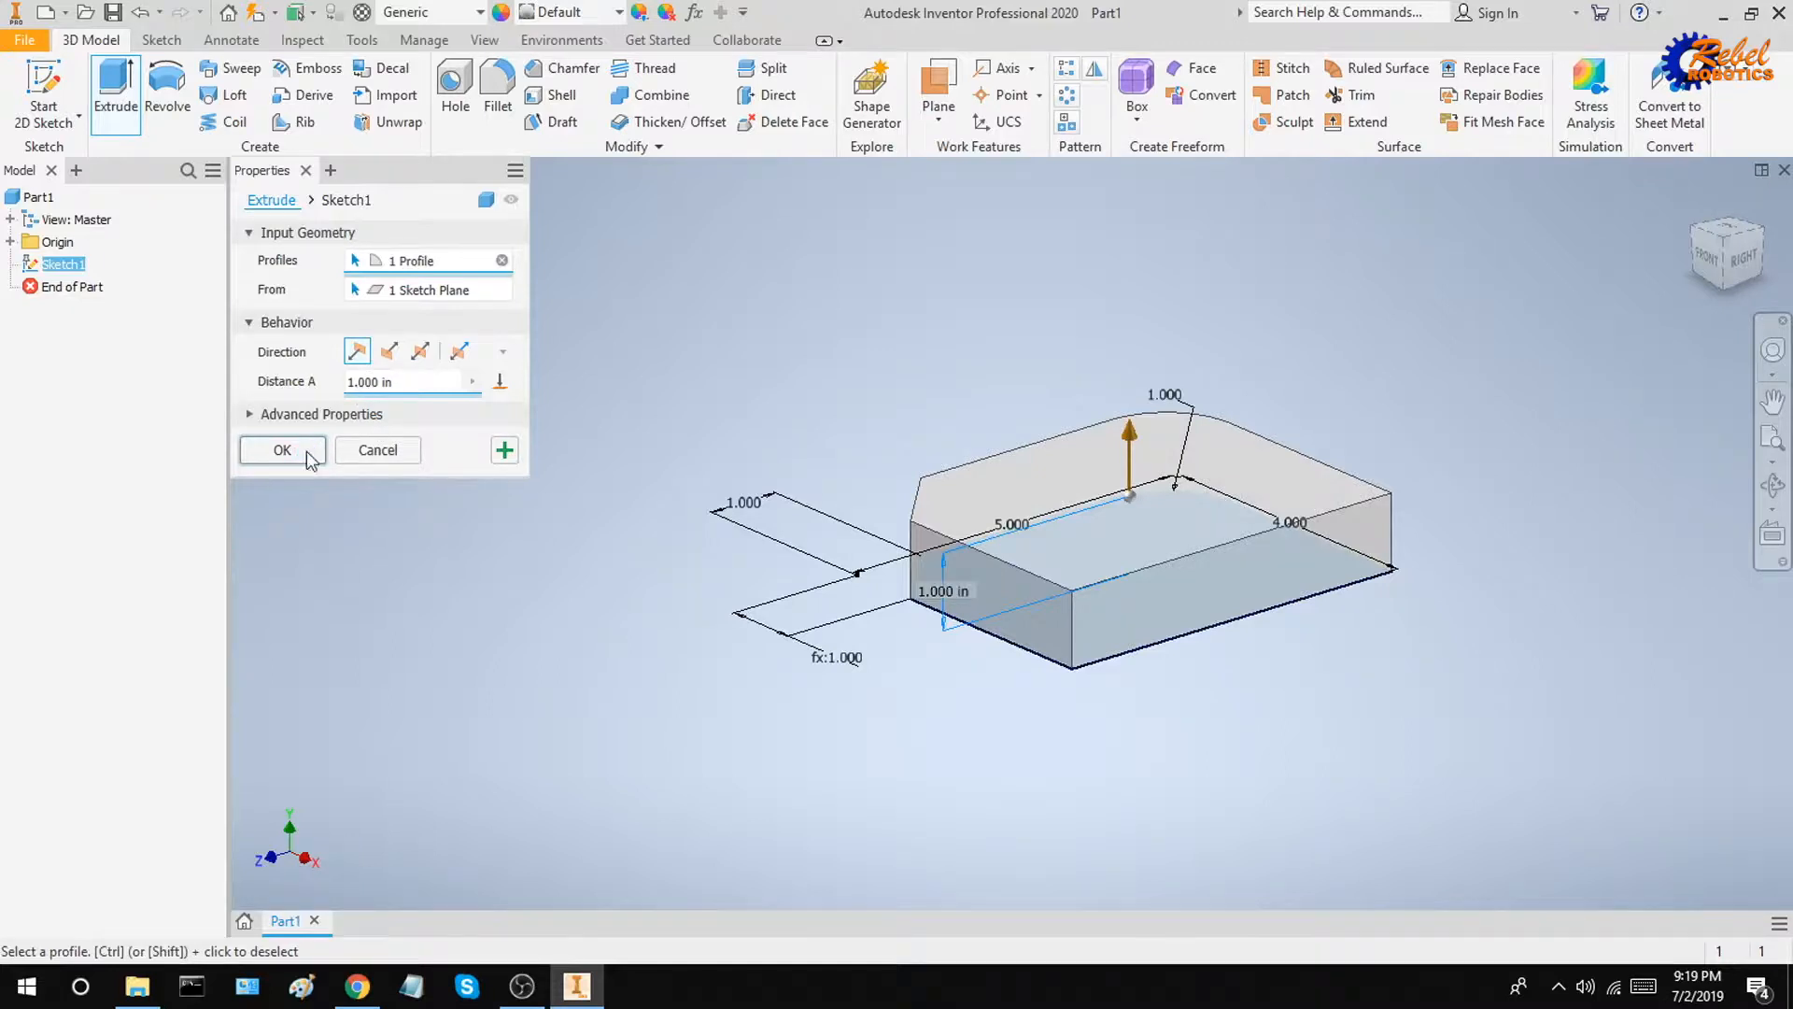
{"action": "left_click", "coordinate": [308, 452]}
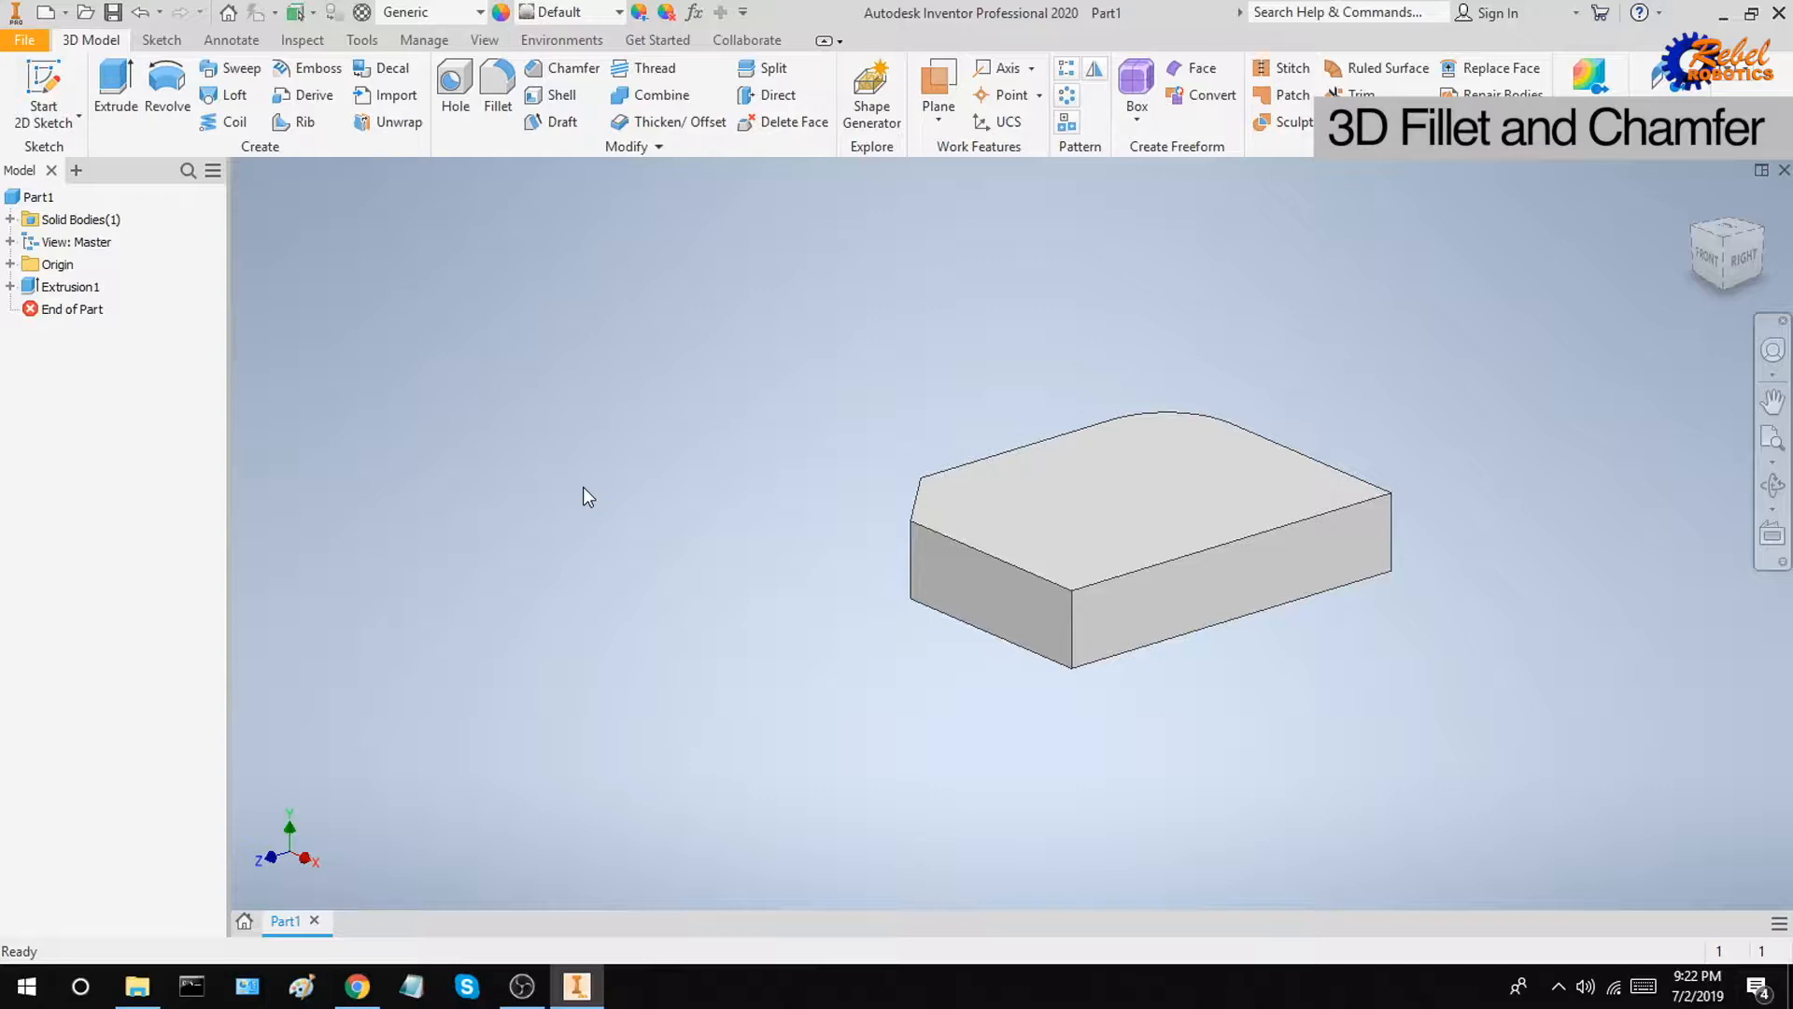
Step: Fillet the two bottom front edges and the vertical corner edge between them with a 0.25 in radius
{"action": "left_click", "coordinate": [498, 103]}
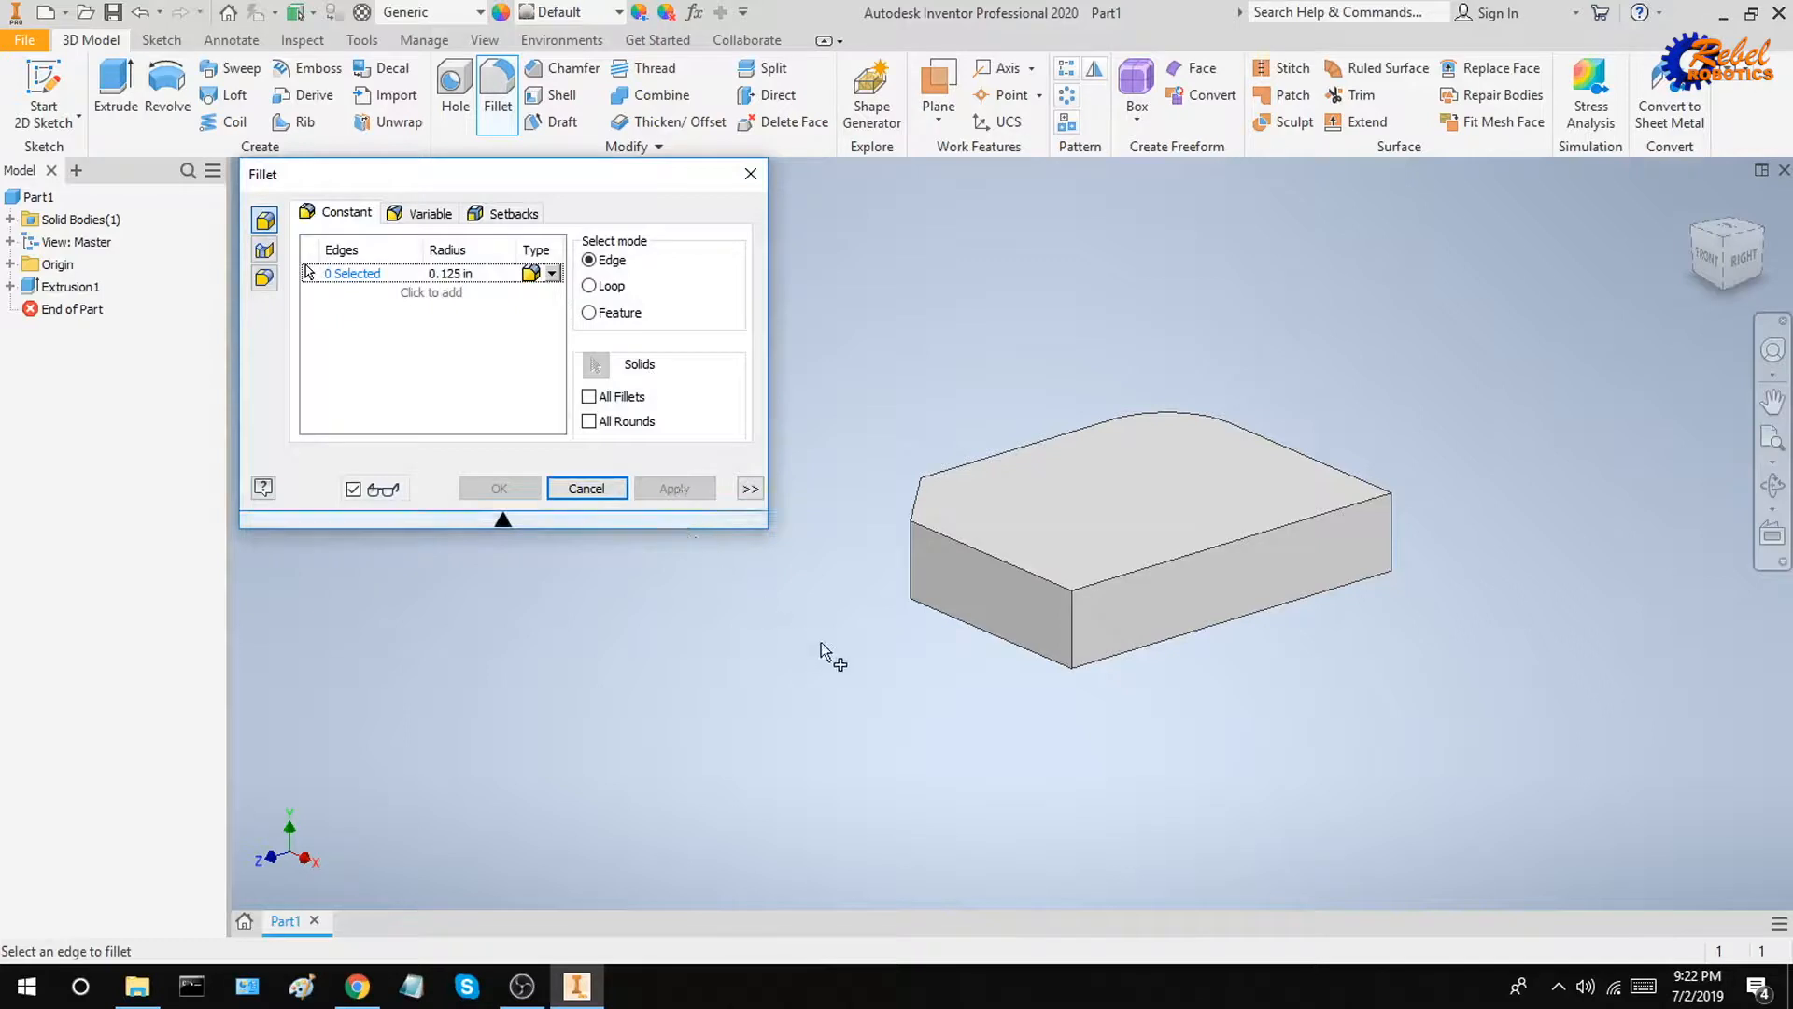
{"action": "left_click", "coordinate": [999, 638]}
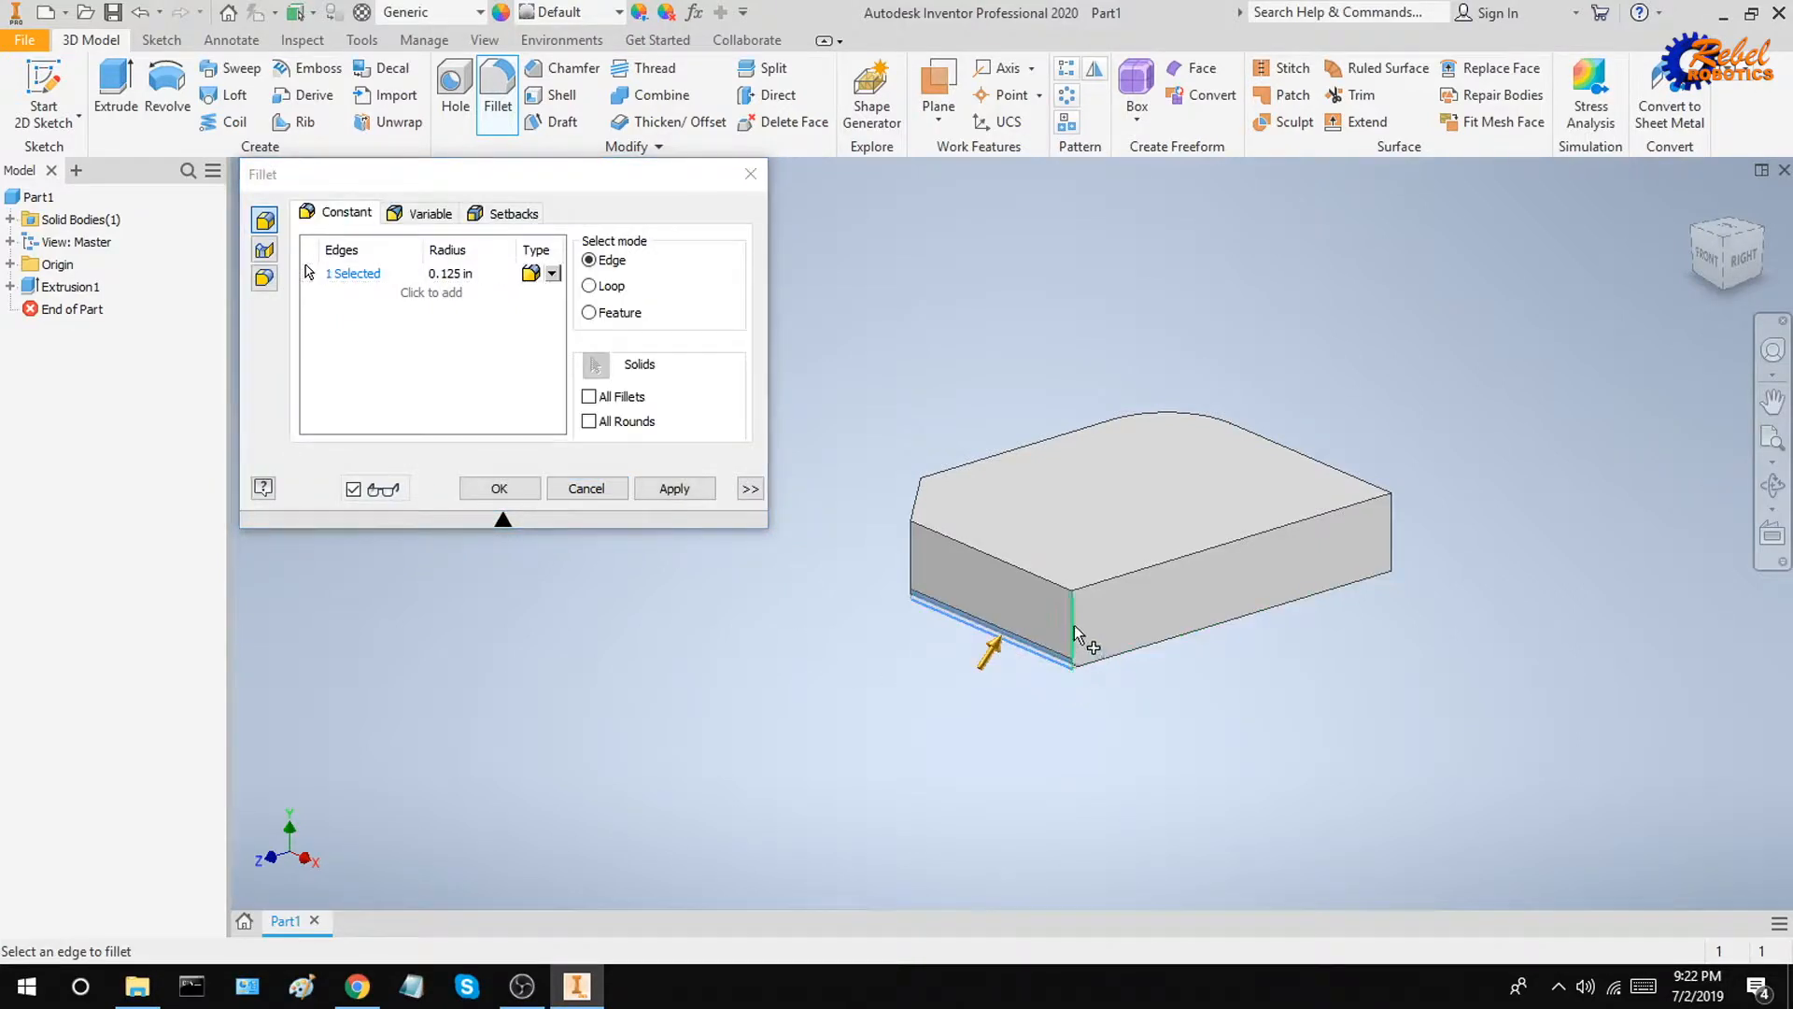
{"action": "left_click", "coordinate": [1074, 631]}
{"action": "left_click", "coordinate": [1117, 654]}
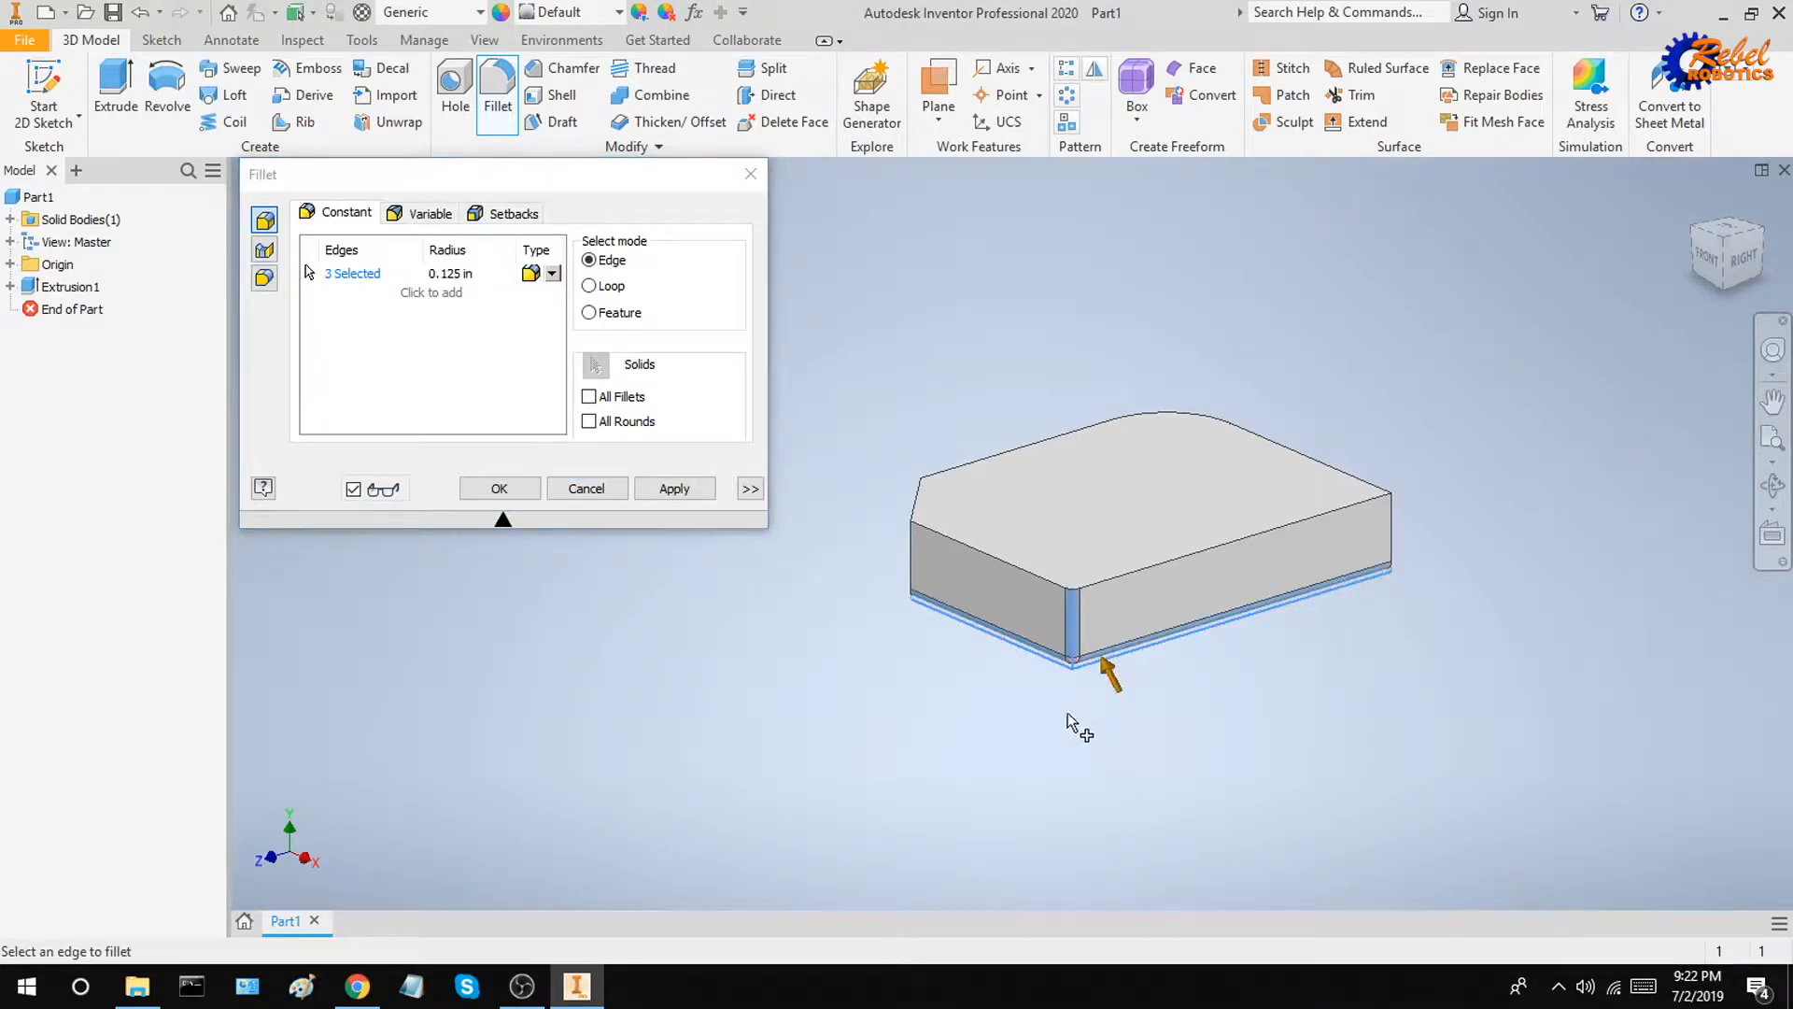
{"action": "left_click", "coordinate": [457, 274]}
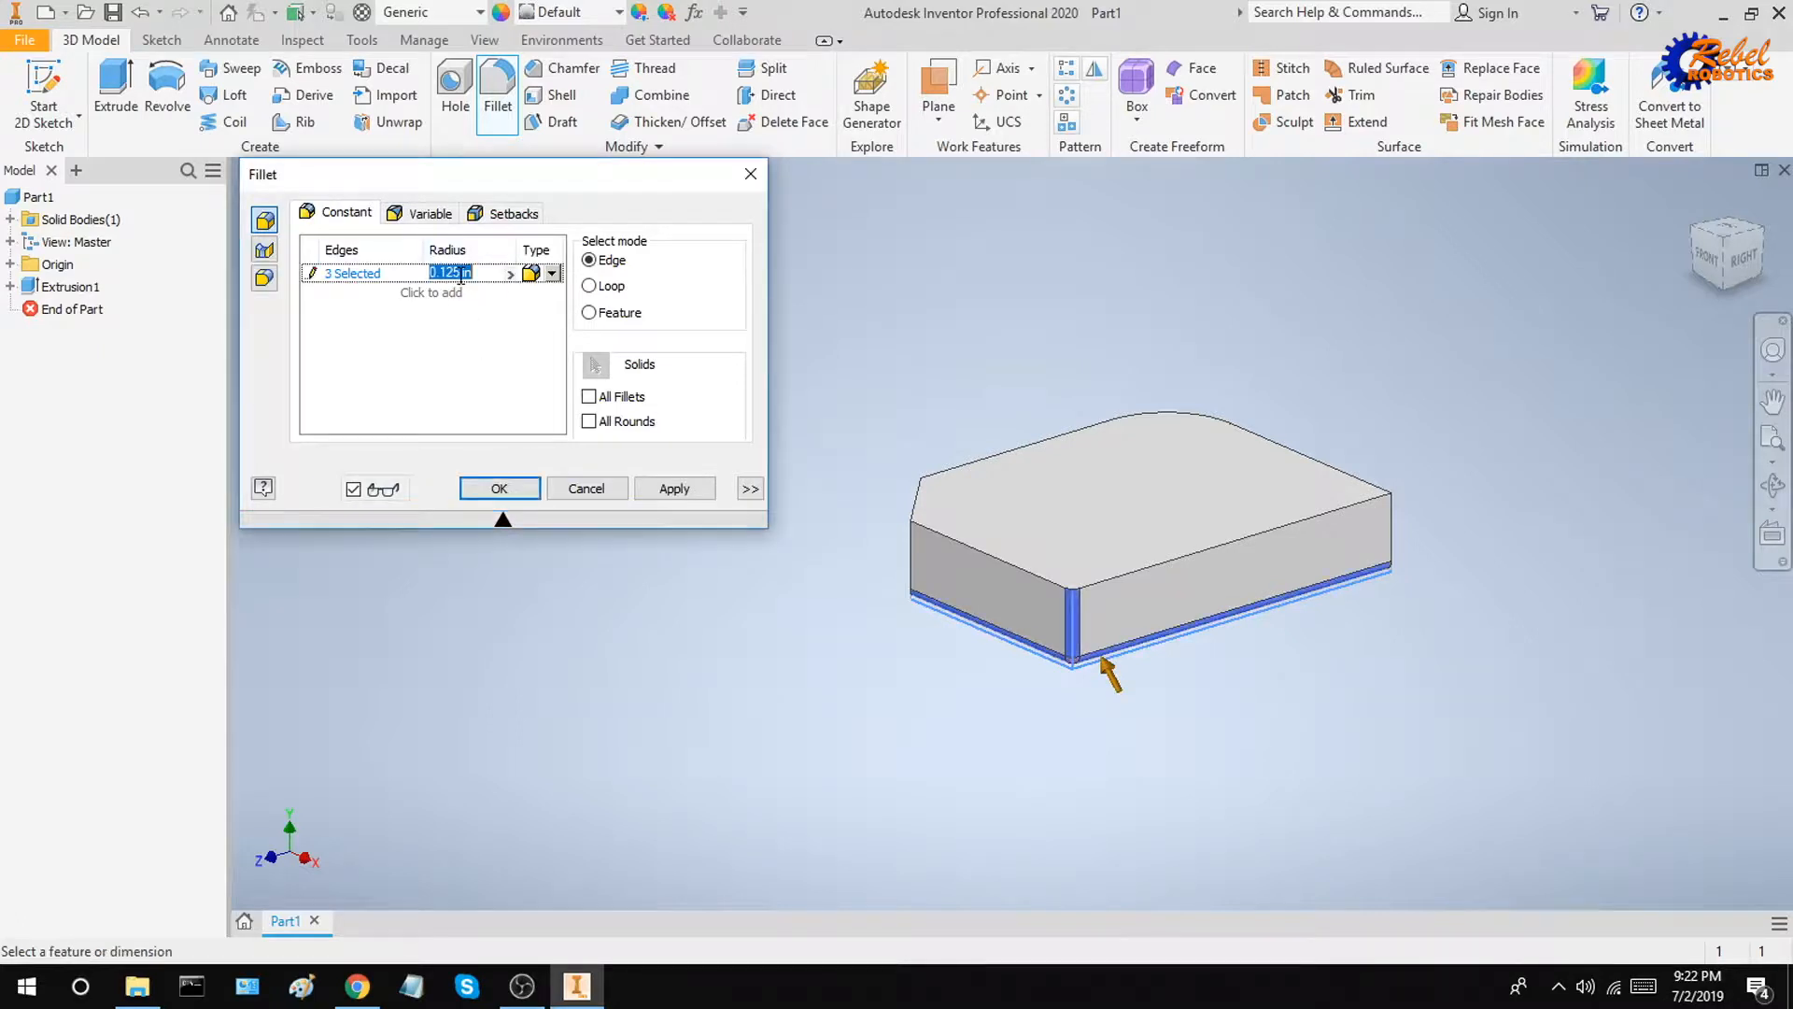
{"action": "type", "text": "0"}
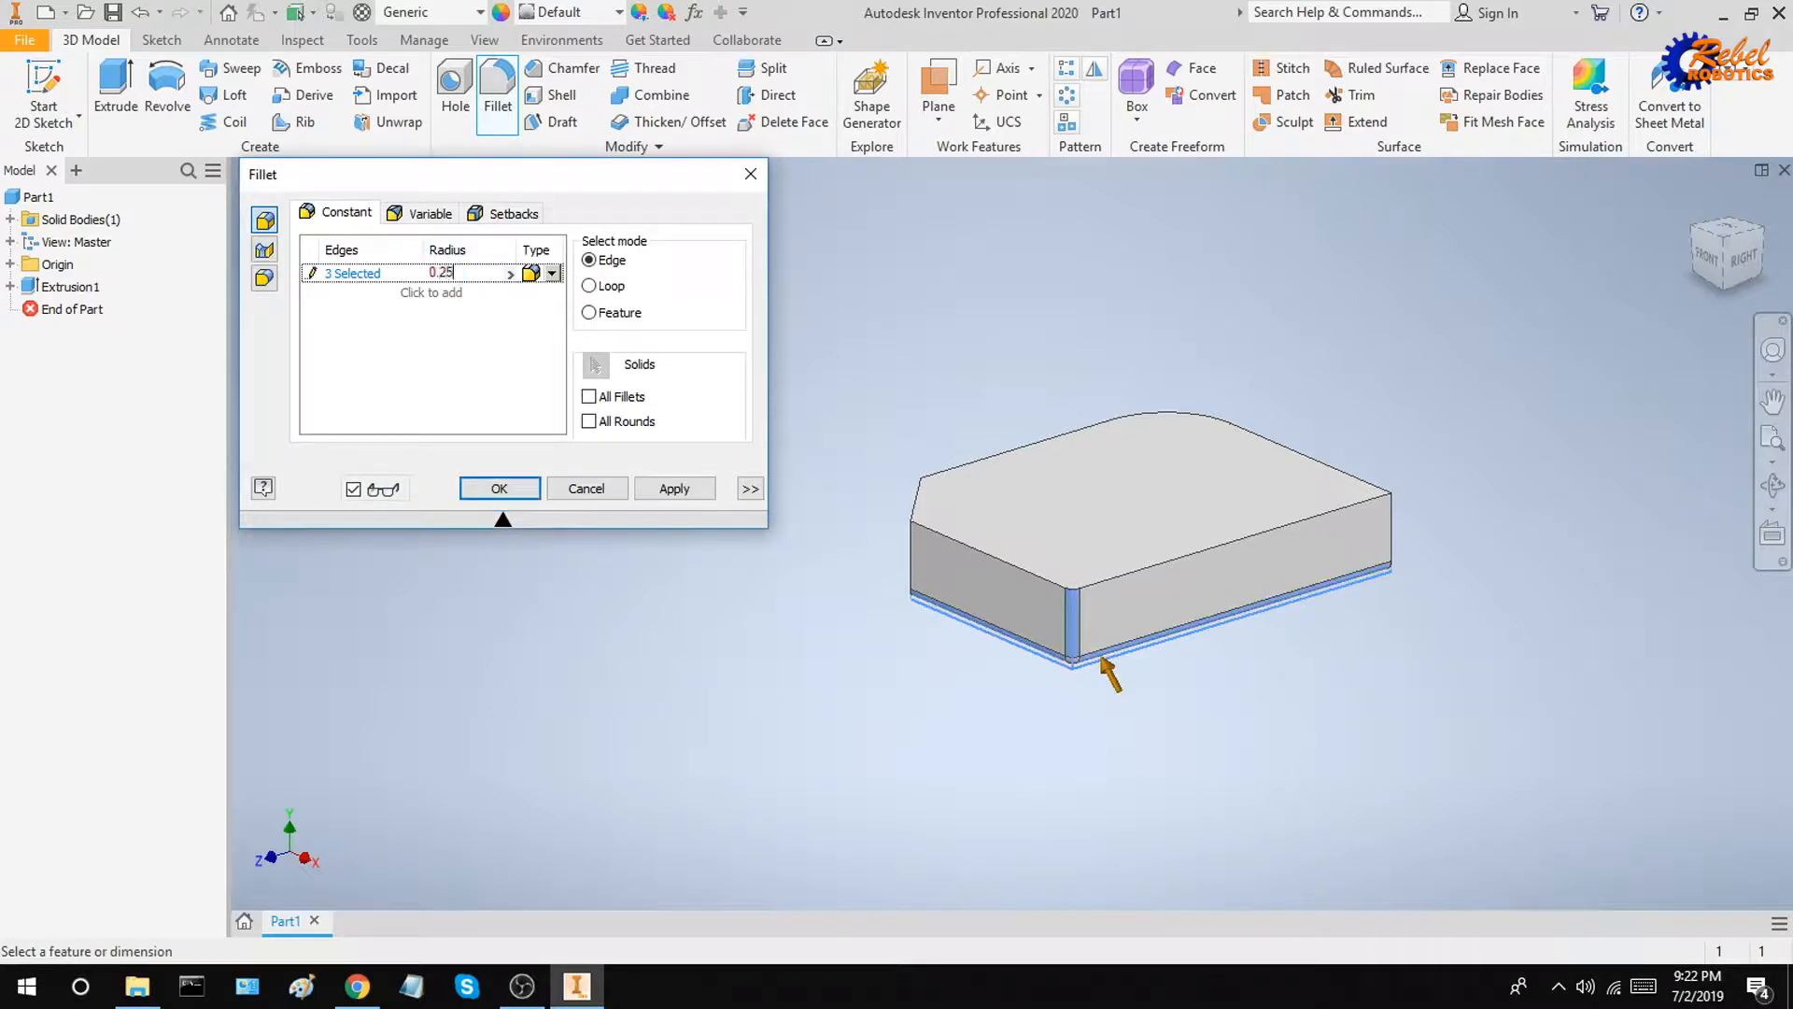
{"action": "left_click", "coordinate": [494, 325]}
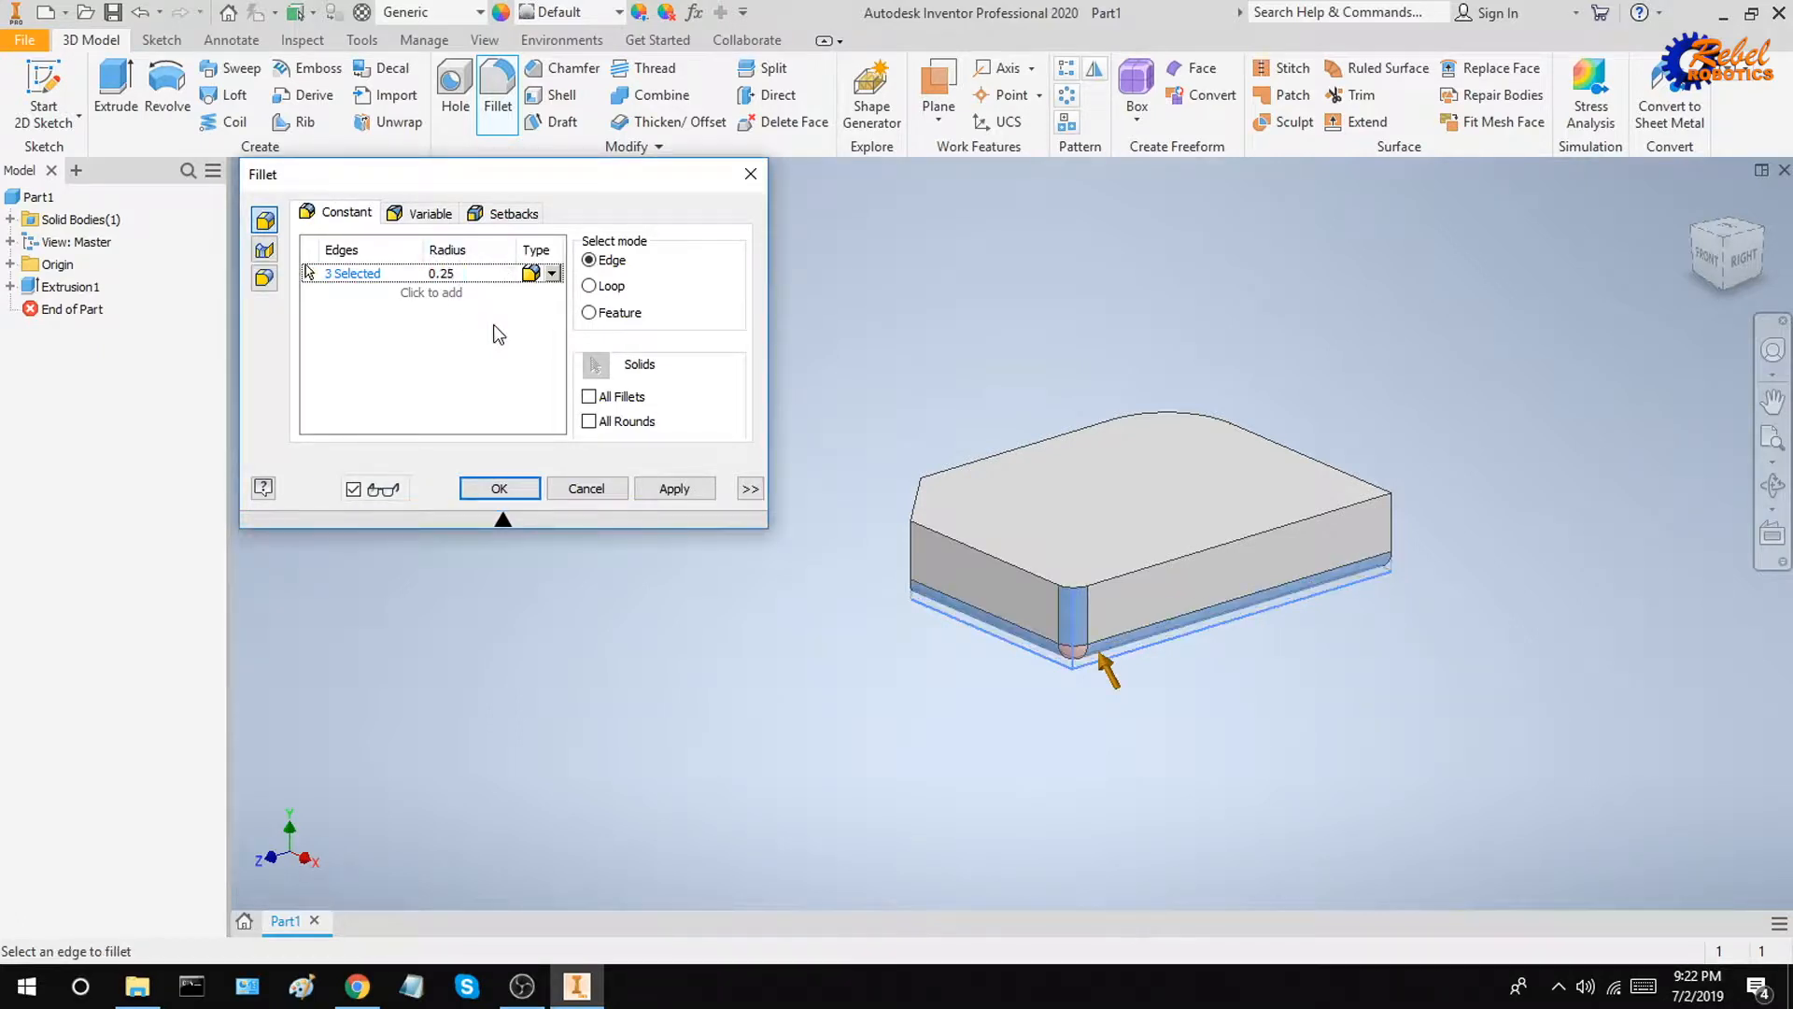
{"action": "left_click", "coordinate": [529, 488]}
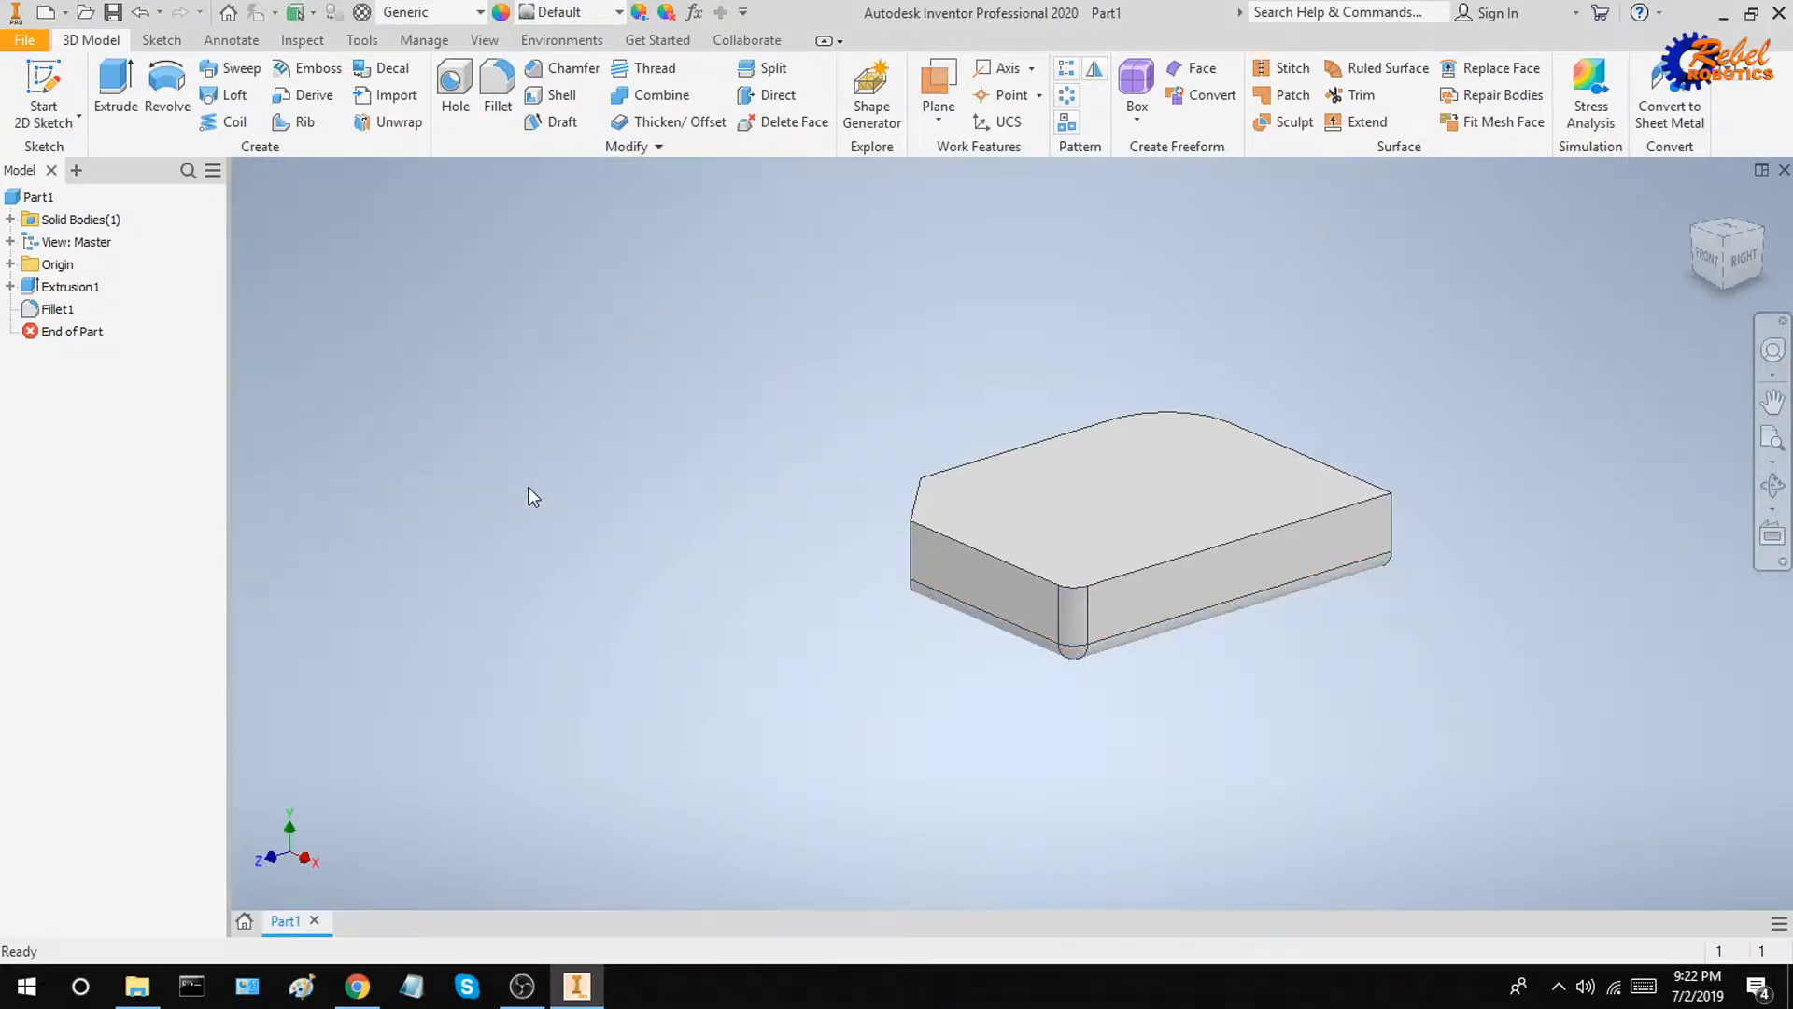
Step: Chamfer the block's top outer edges with a distance of 0.25
{"action": "left_click", "coordinate": [560, 71]}
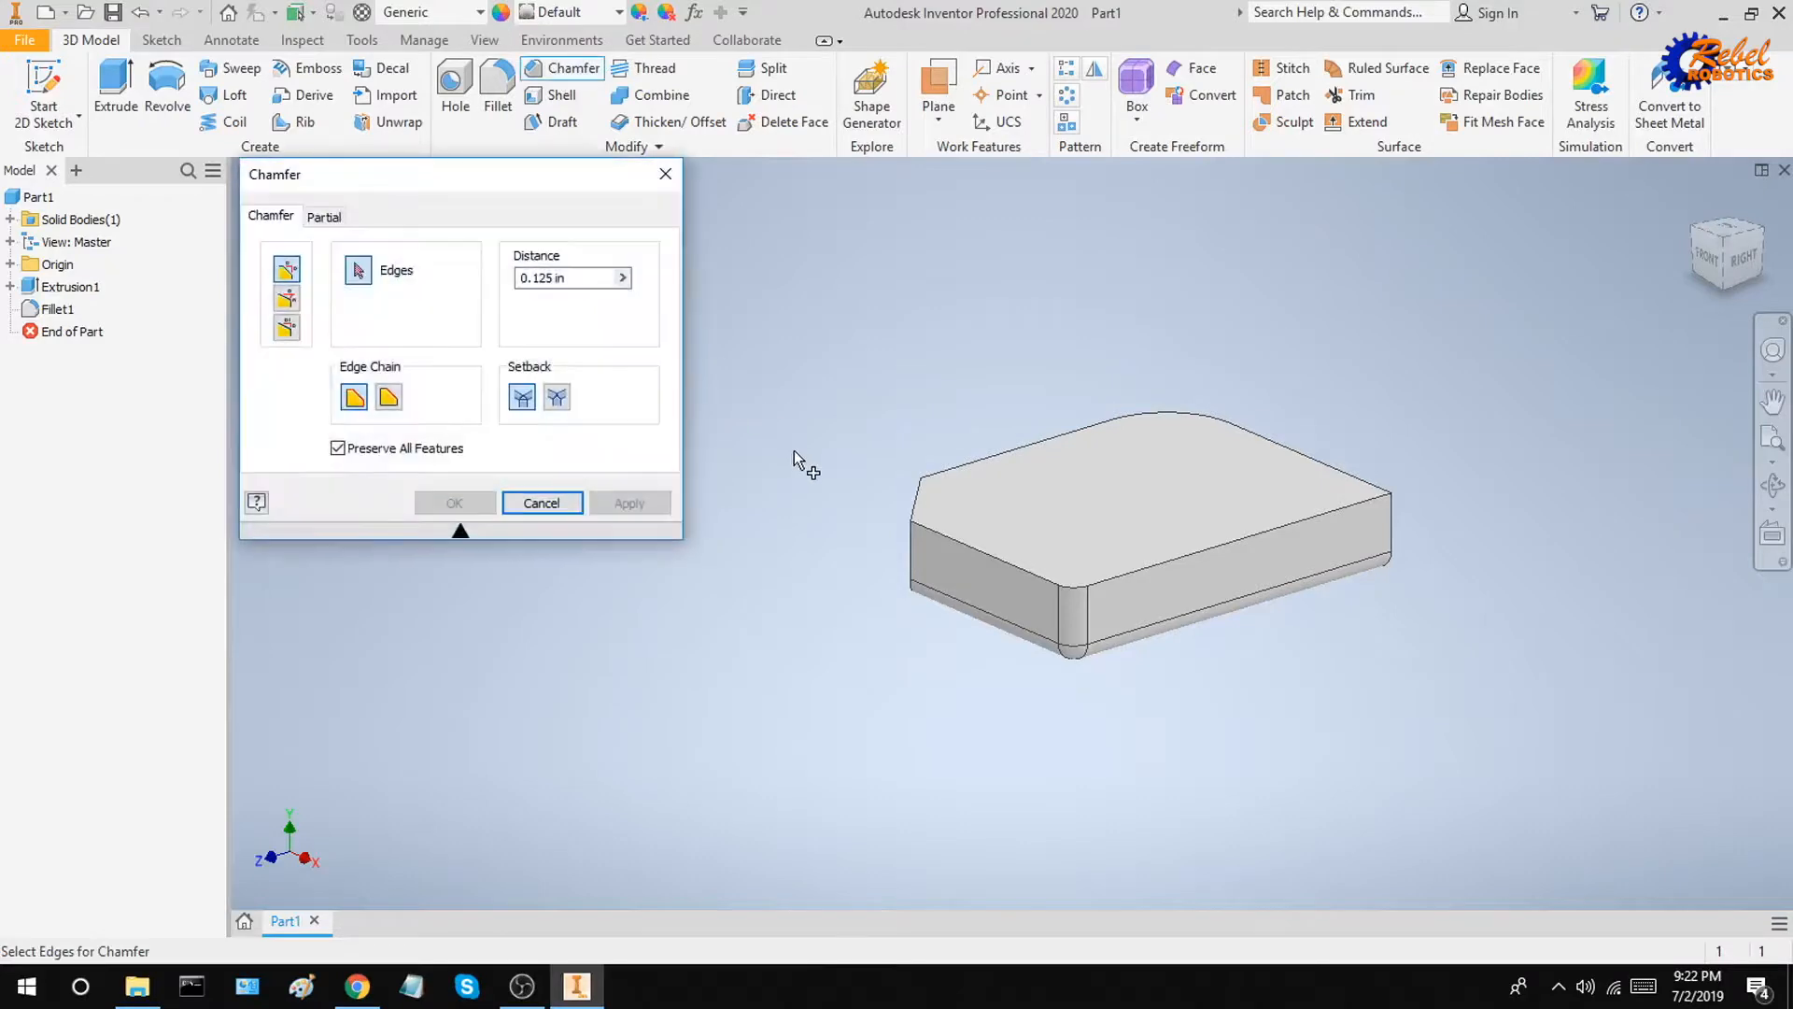
{"action": "left_click", "coordinate": [920, 505]}
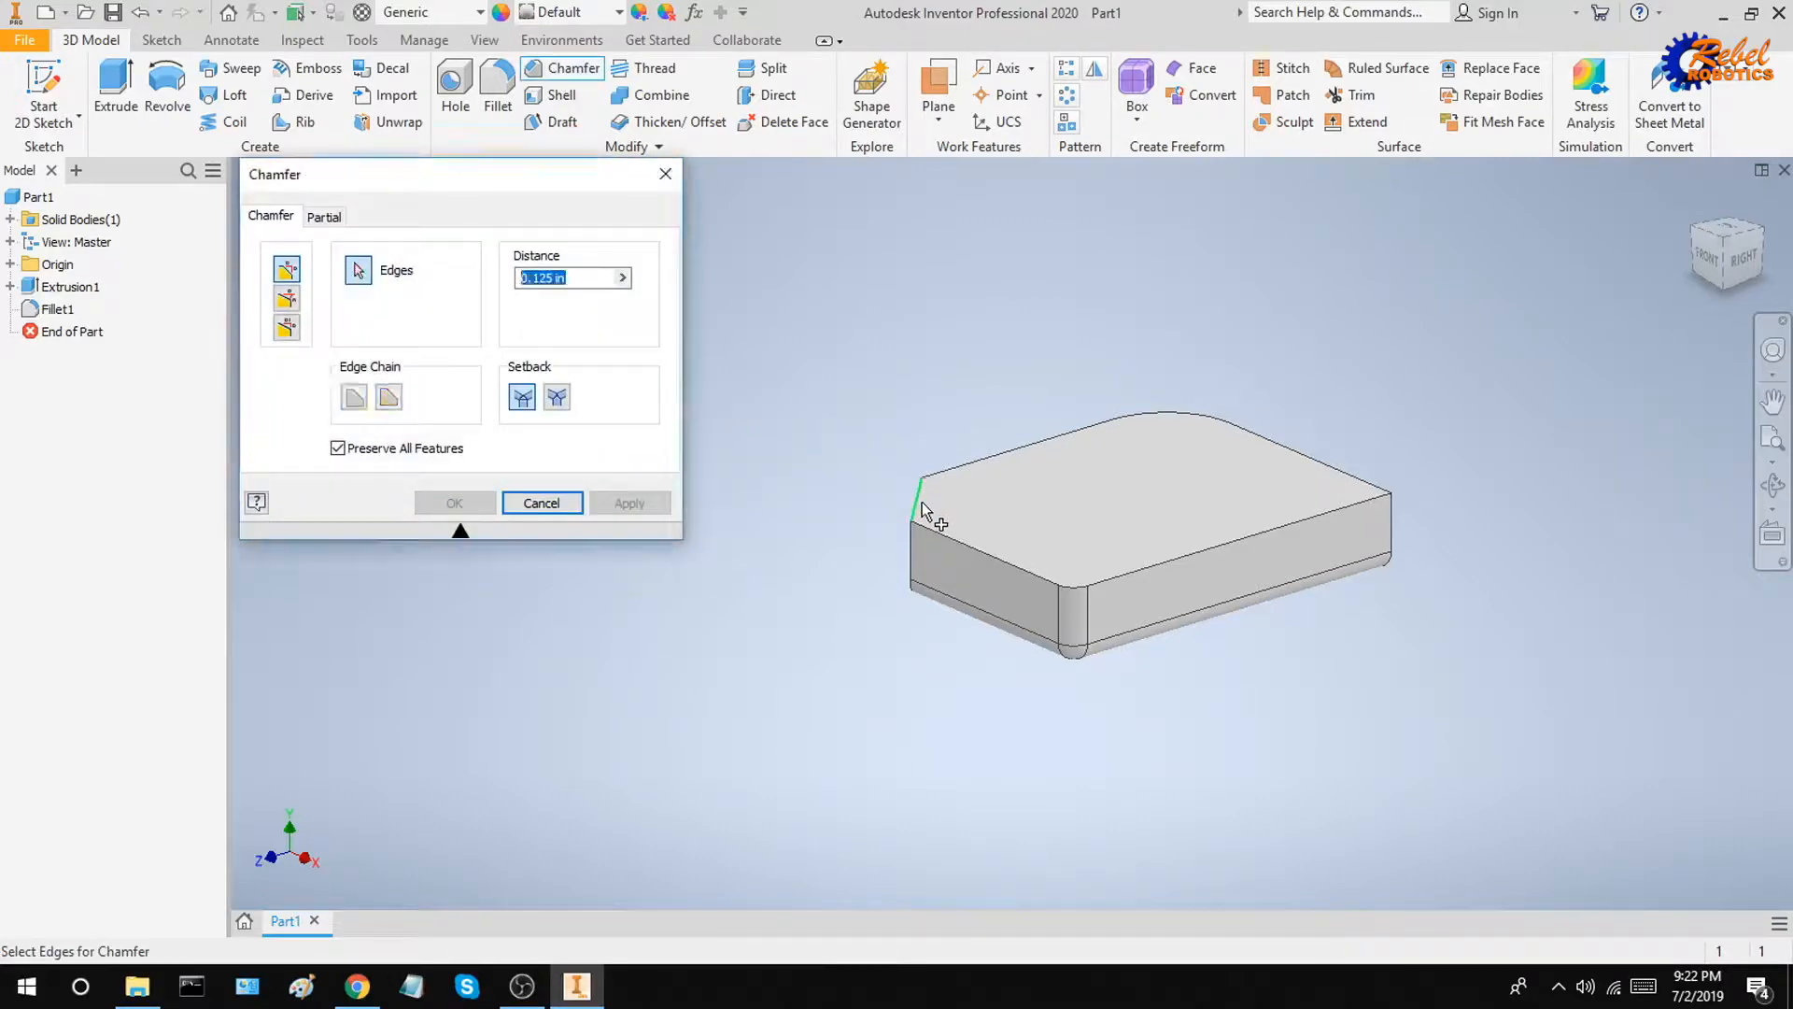
{"action": "left_click", "coordinate": [962, 563]}
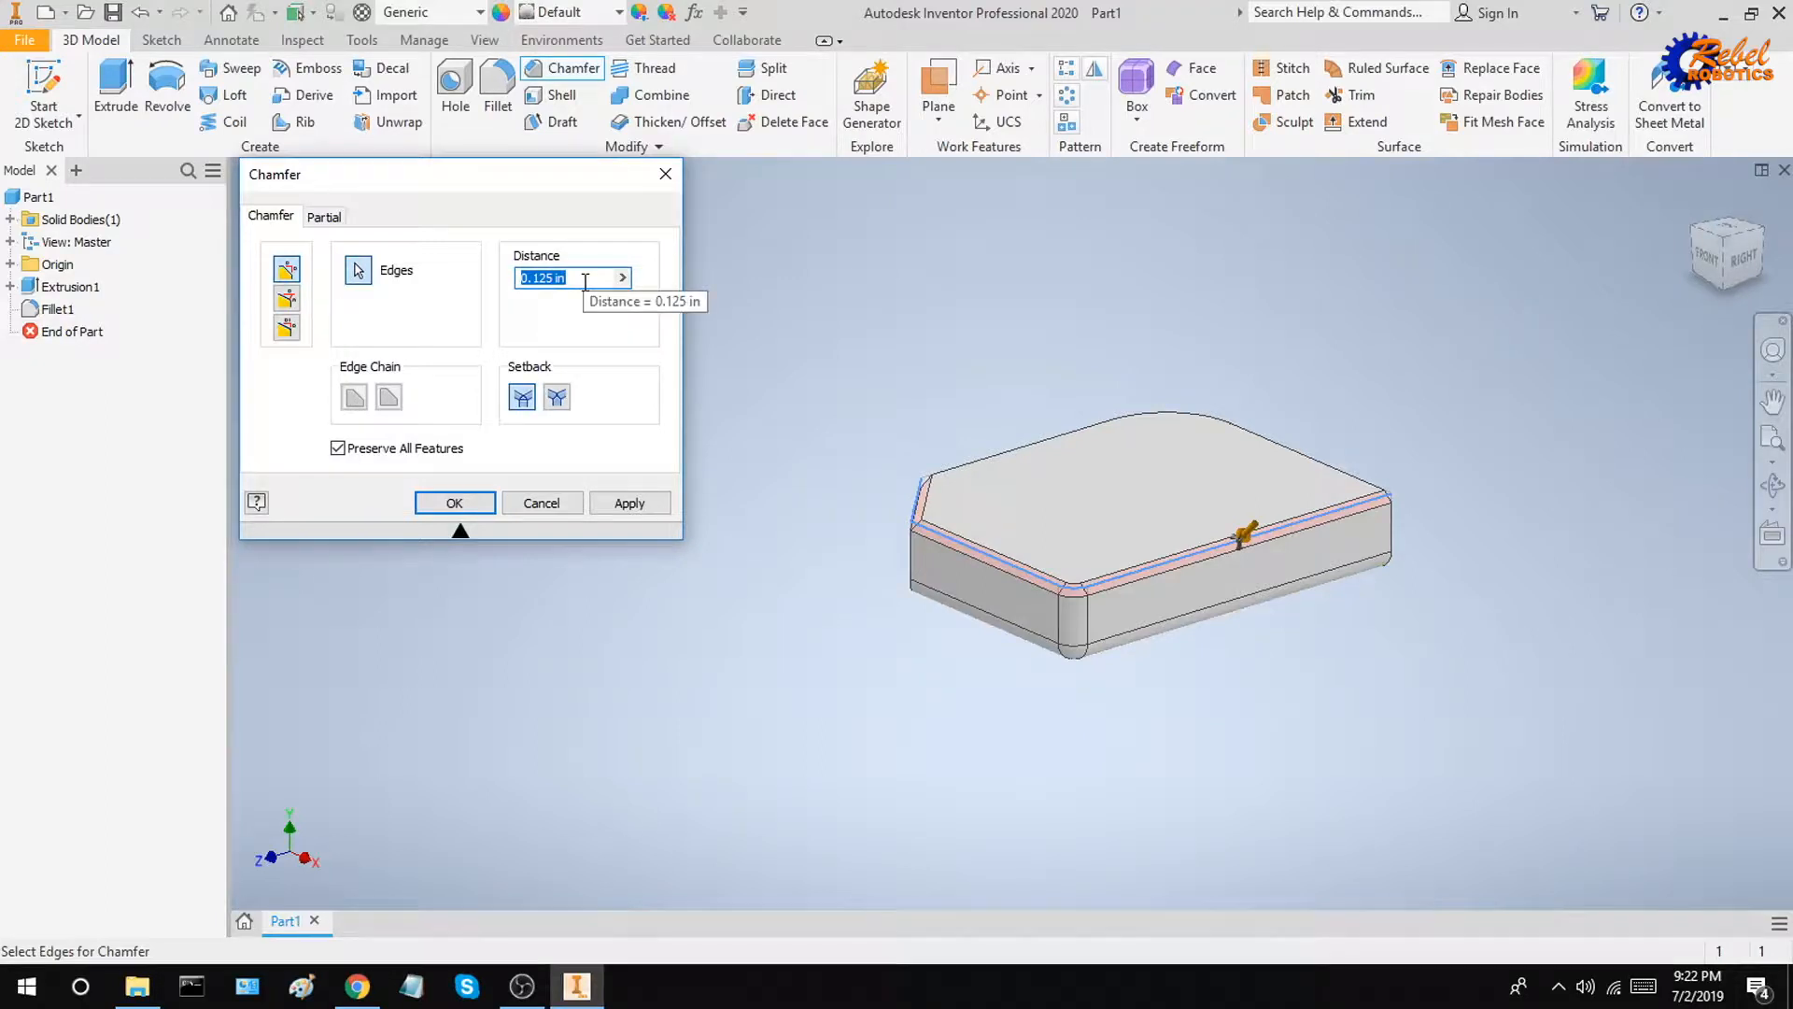
{"action": "type", "text": "0.25"}
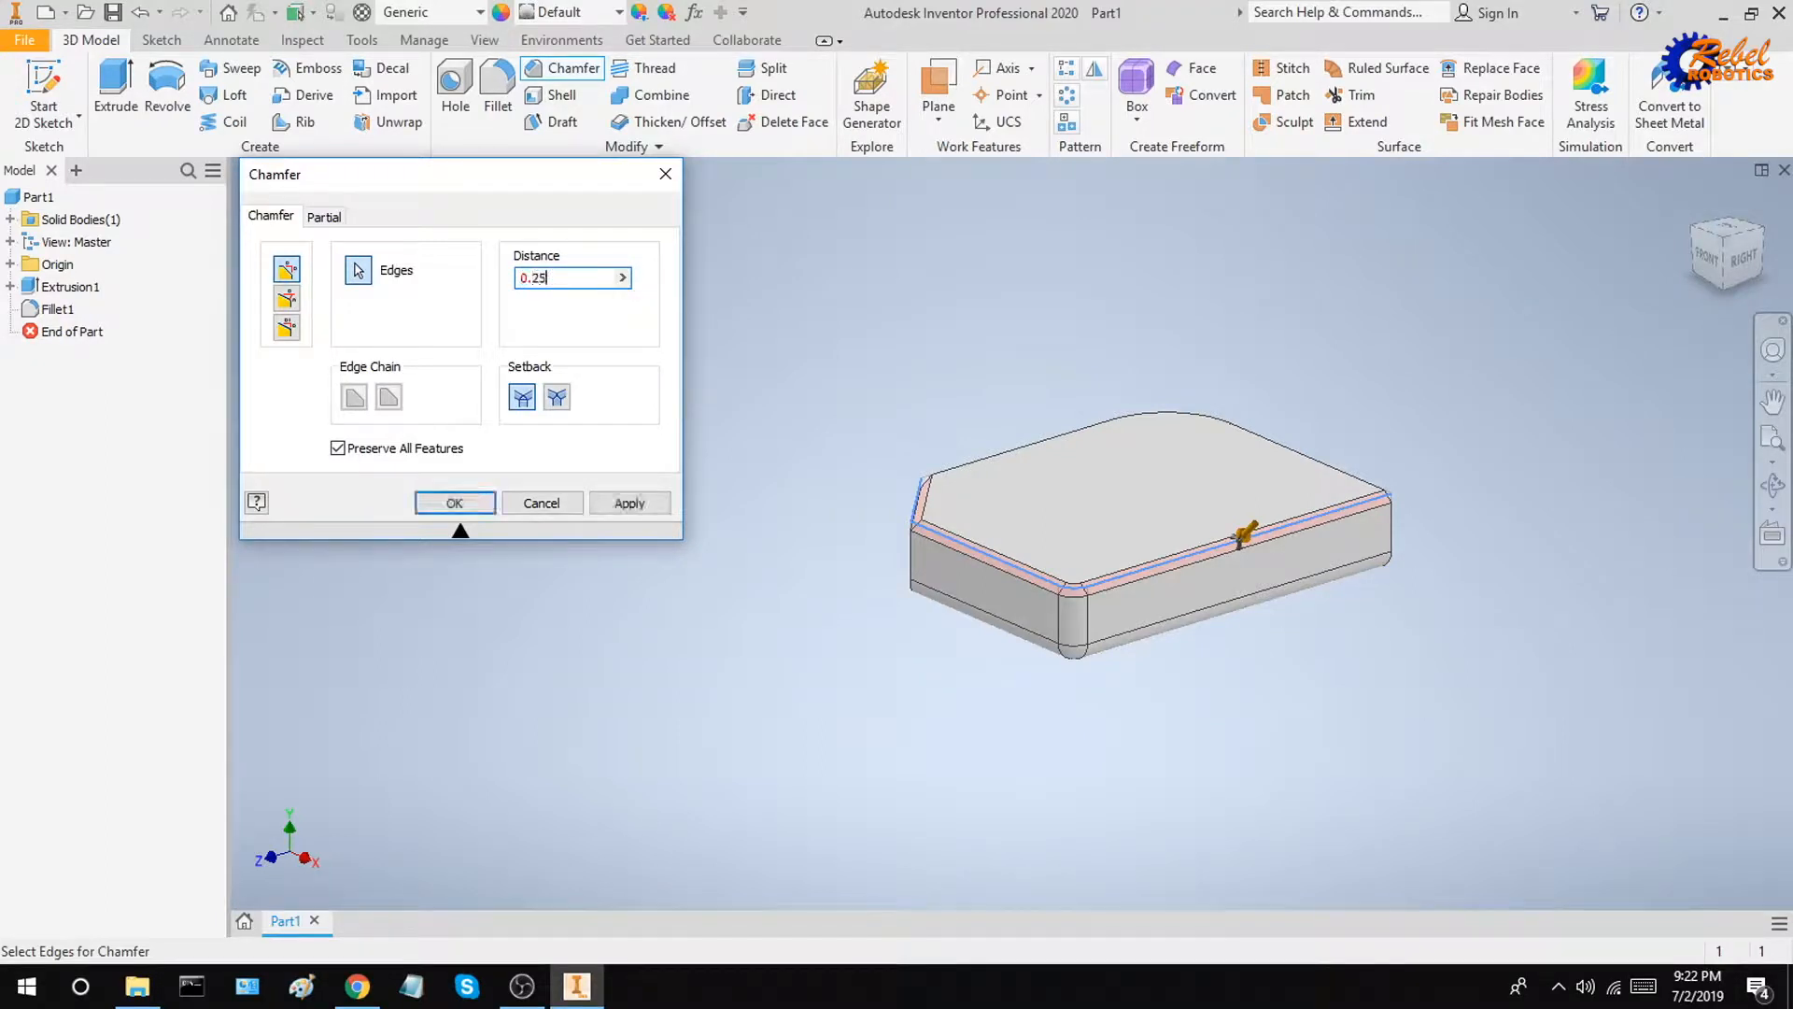
{"action": "left_click", "coordinate": [472, 505]}
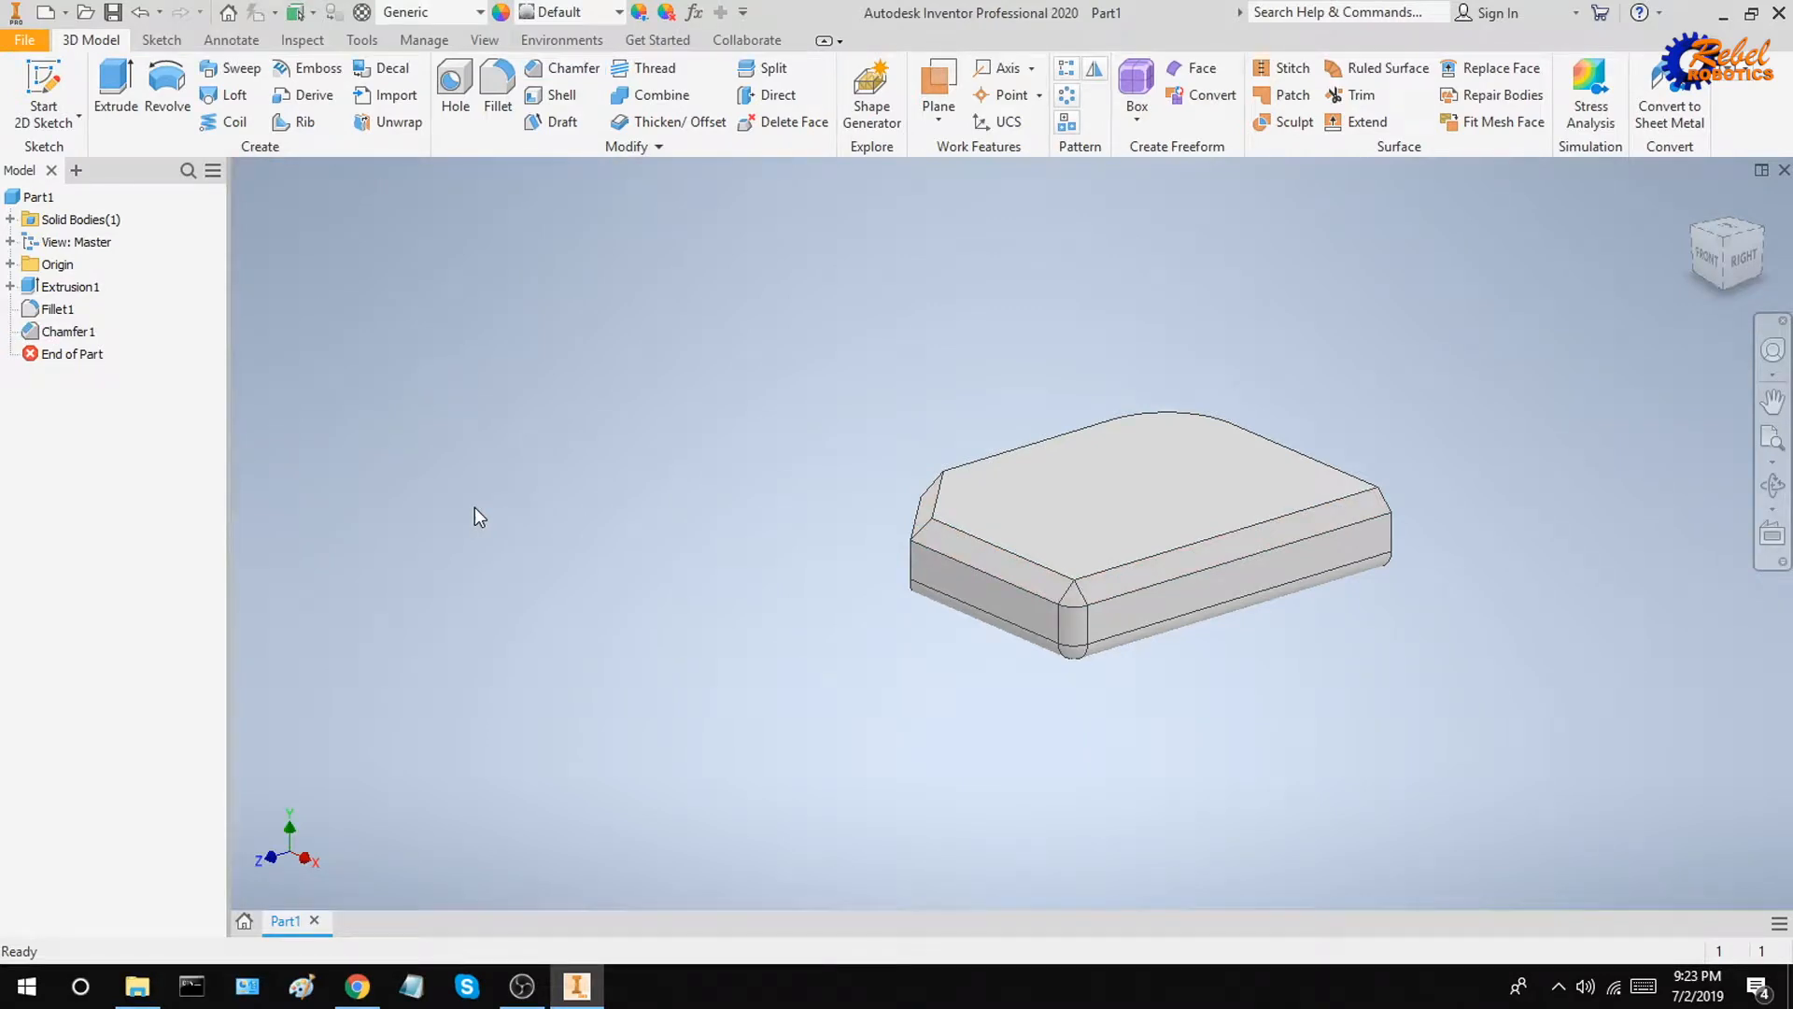
Step: Delete the Fillet1 and Chamfer1 features, then undo the deletion
{"action": "left_click", "coordinate": [57, 309]}
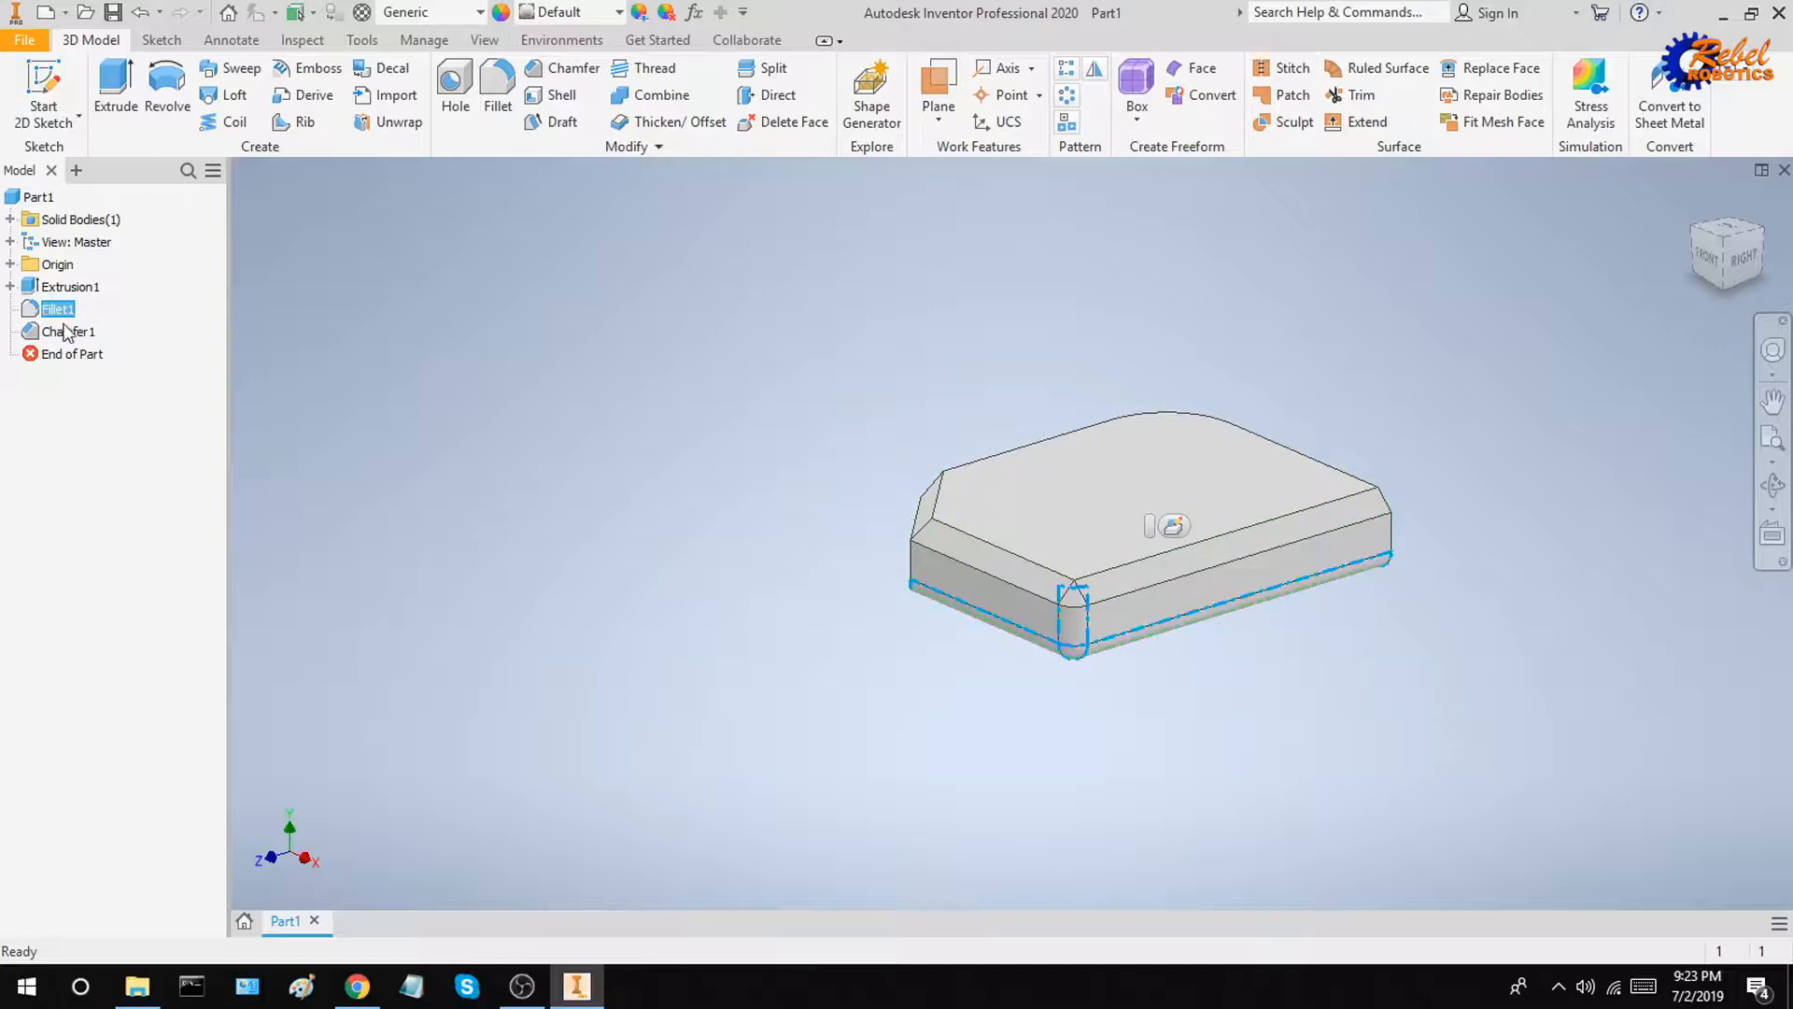
{"action": "left_click", "coordinate": [68, 332], "text": "shift"}
{"action": "right_click", "coordinate": [72, 338]}
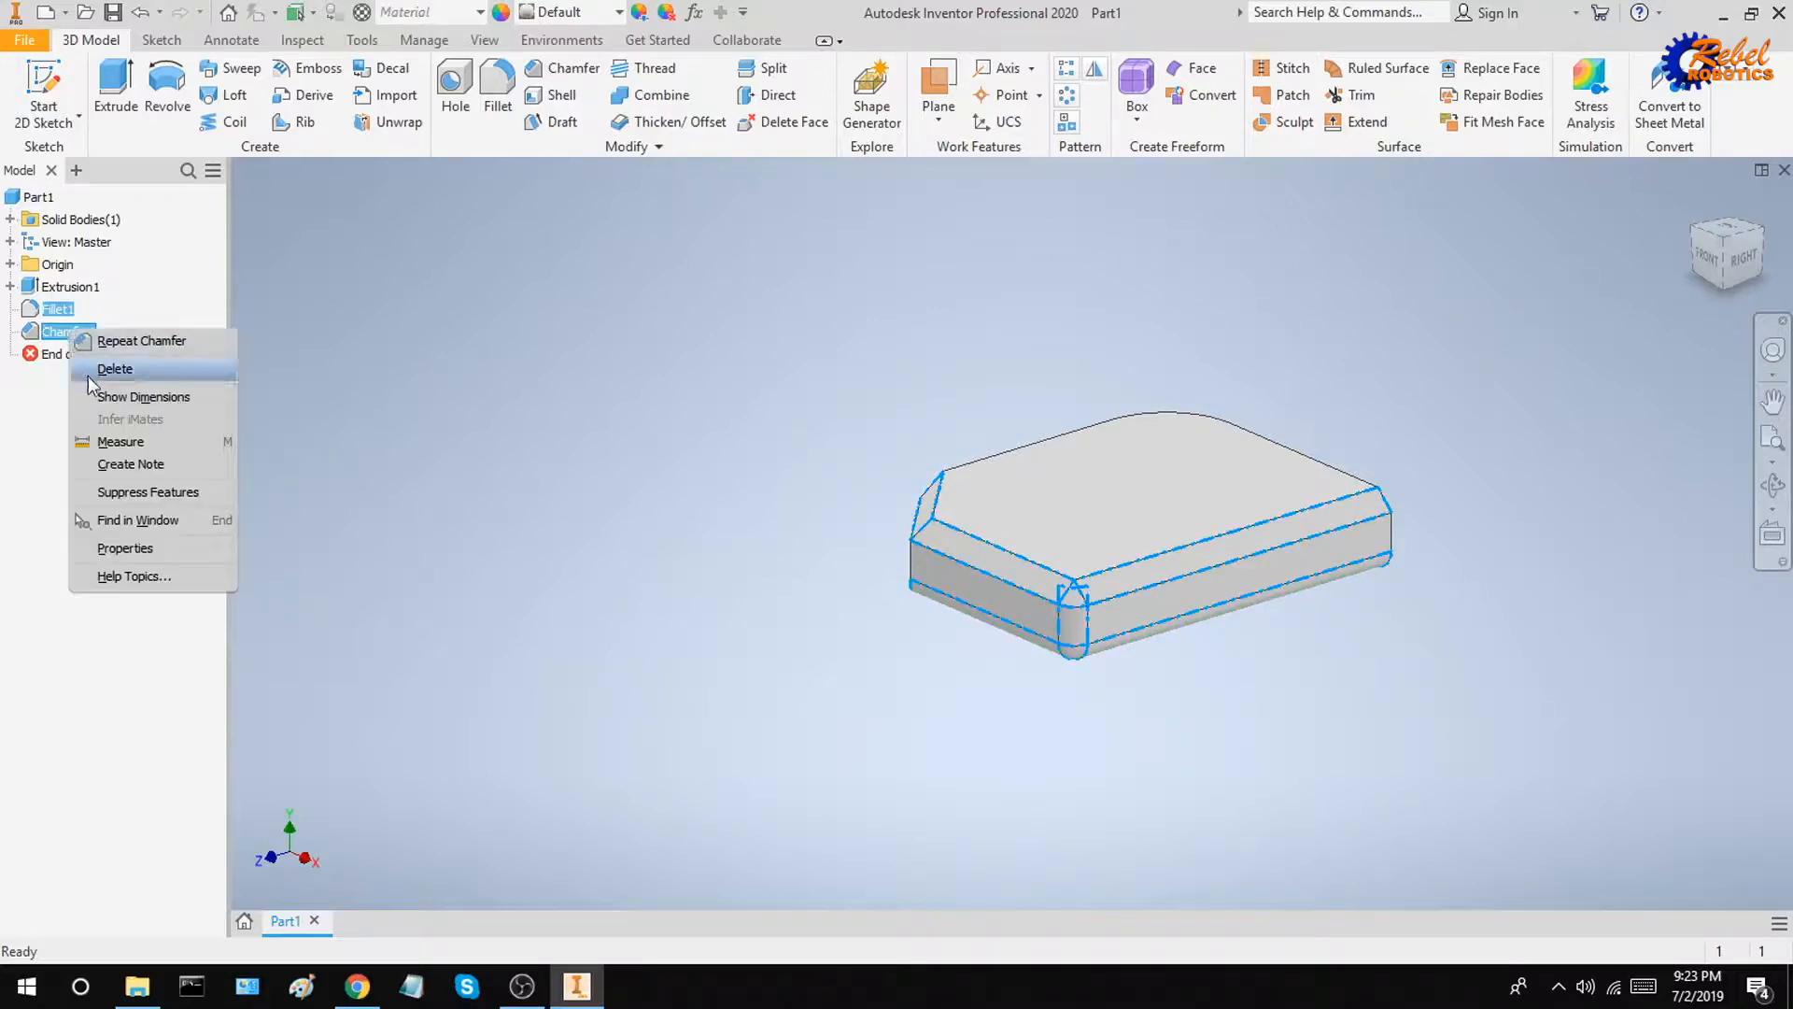
{"action": "left_click", "coordinate": [103, 367]}
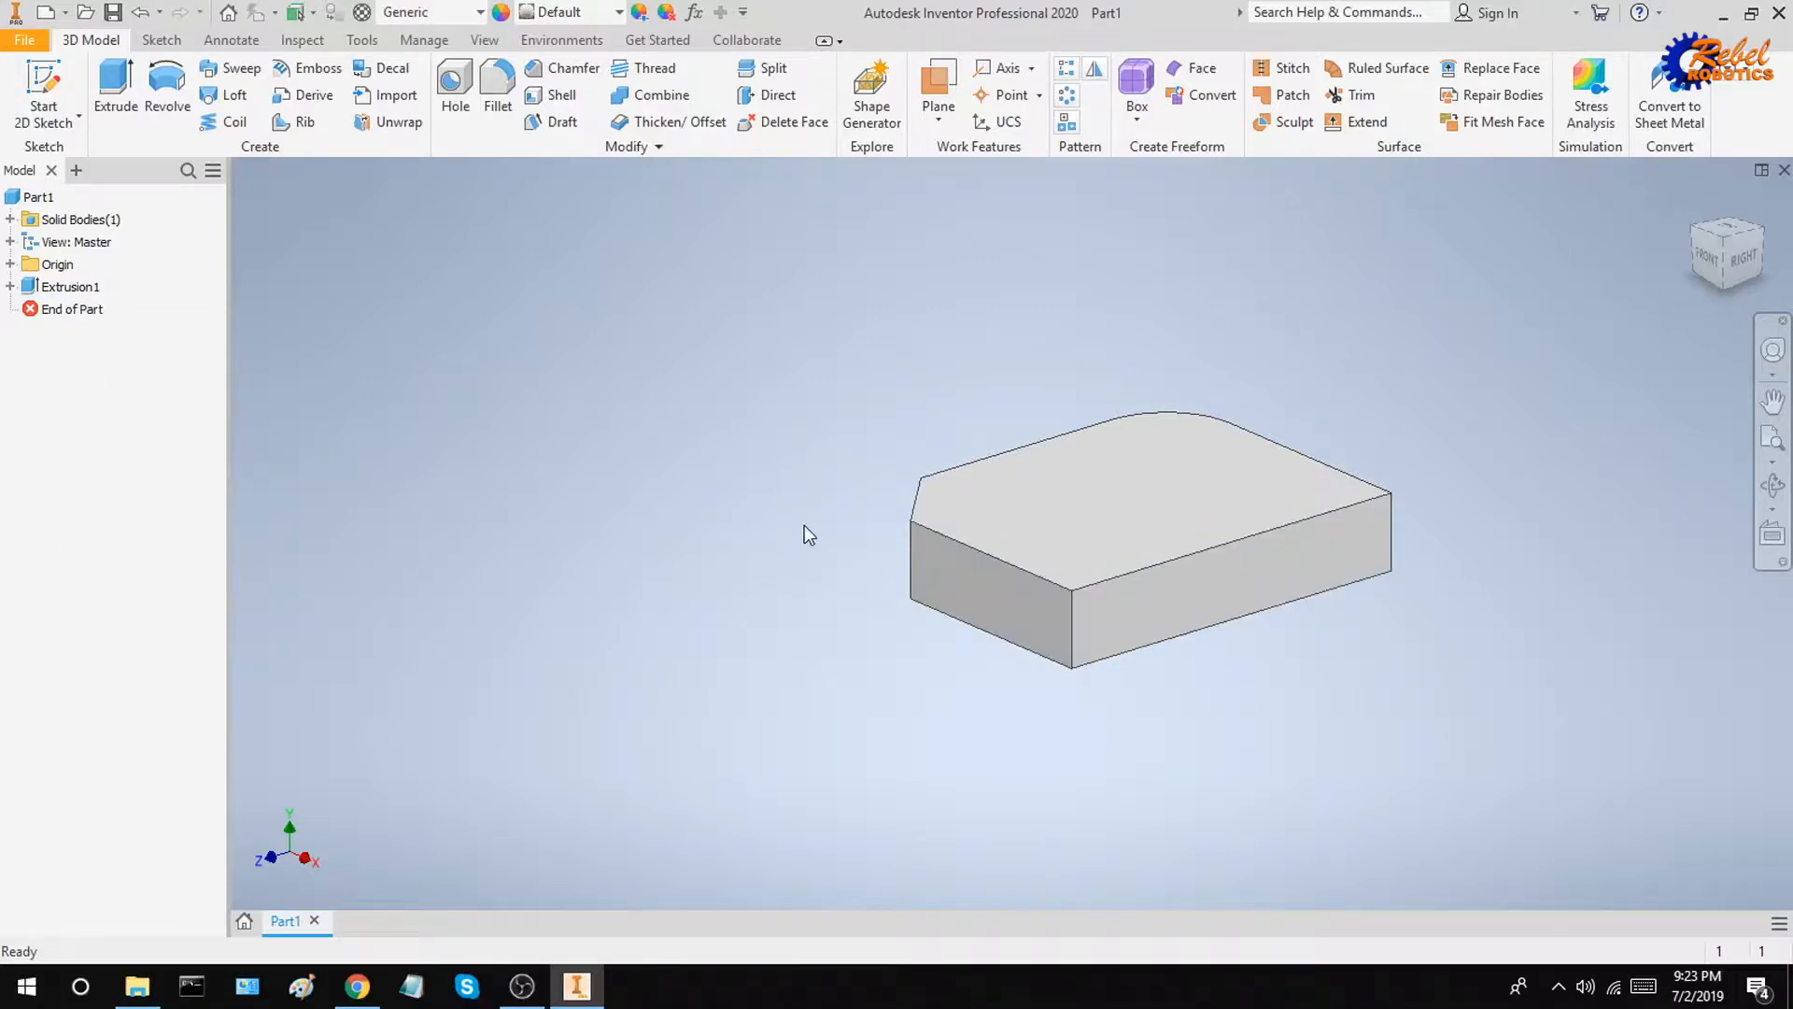
{"action": "key", "text": "ctrl+z"}
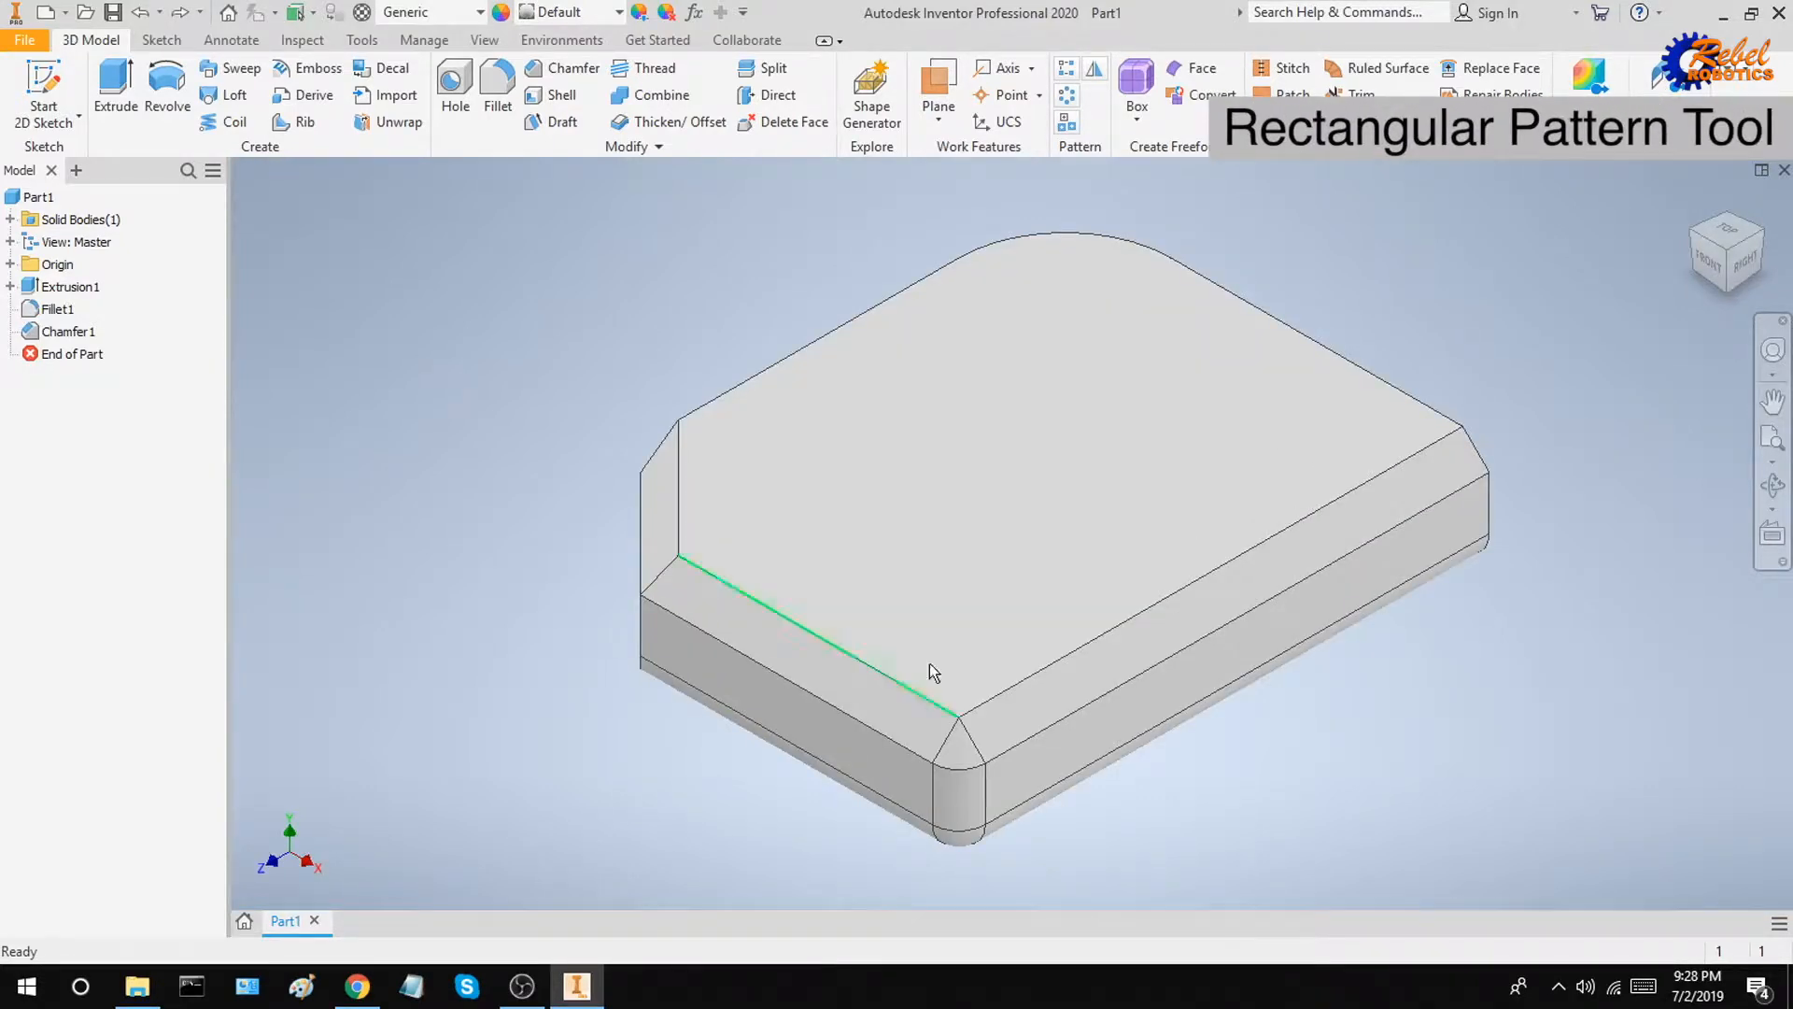
Step: Start a new sketch on the block's top face and draw a 0.25 in diameter circle near its upper-right corner
{"action": "right_click", "coordinate": [1045, 499]}
{"action": "left_click", "coordinate": [1063, 562]}
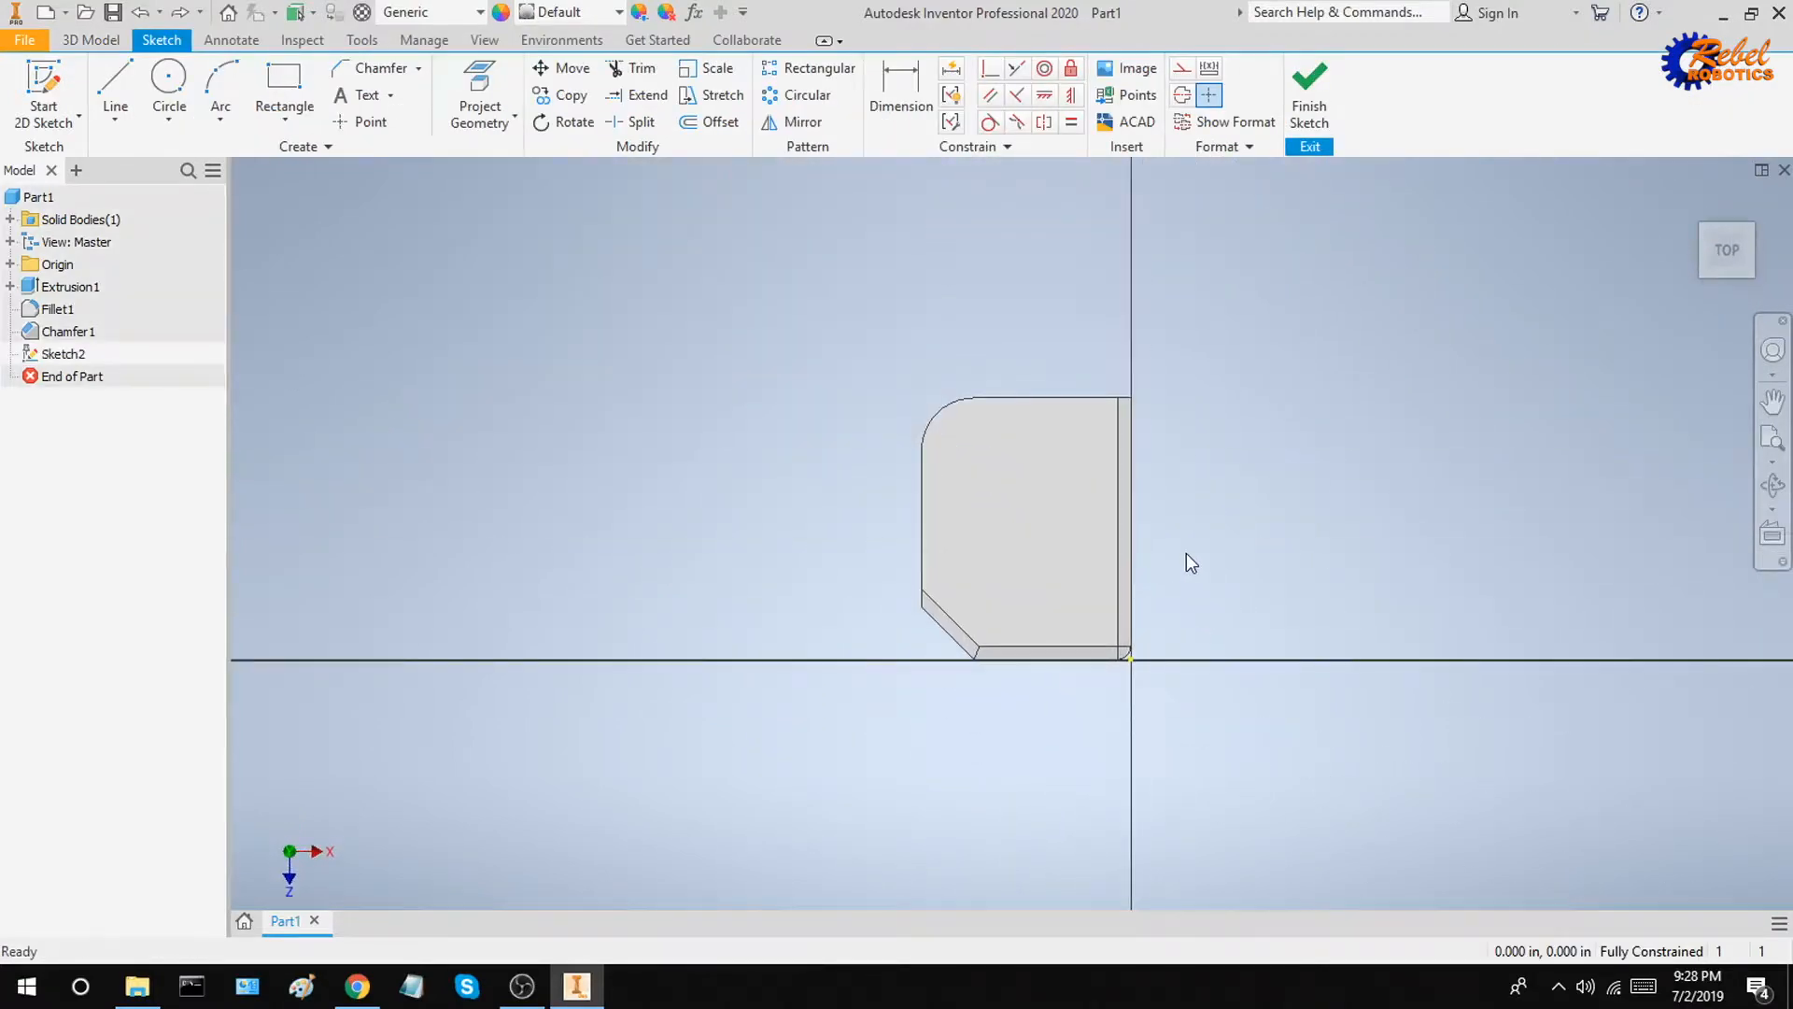
{"action": "left_click", "coordinate": [169, 79]}
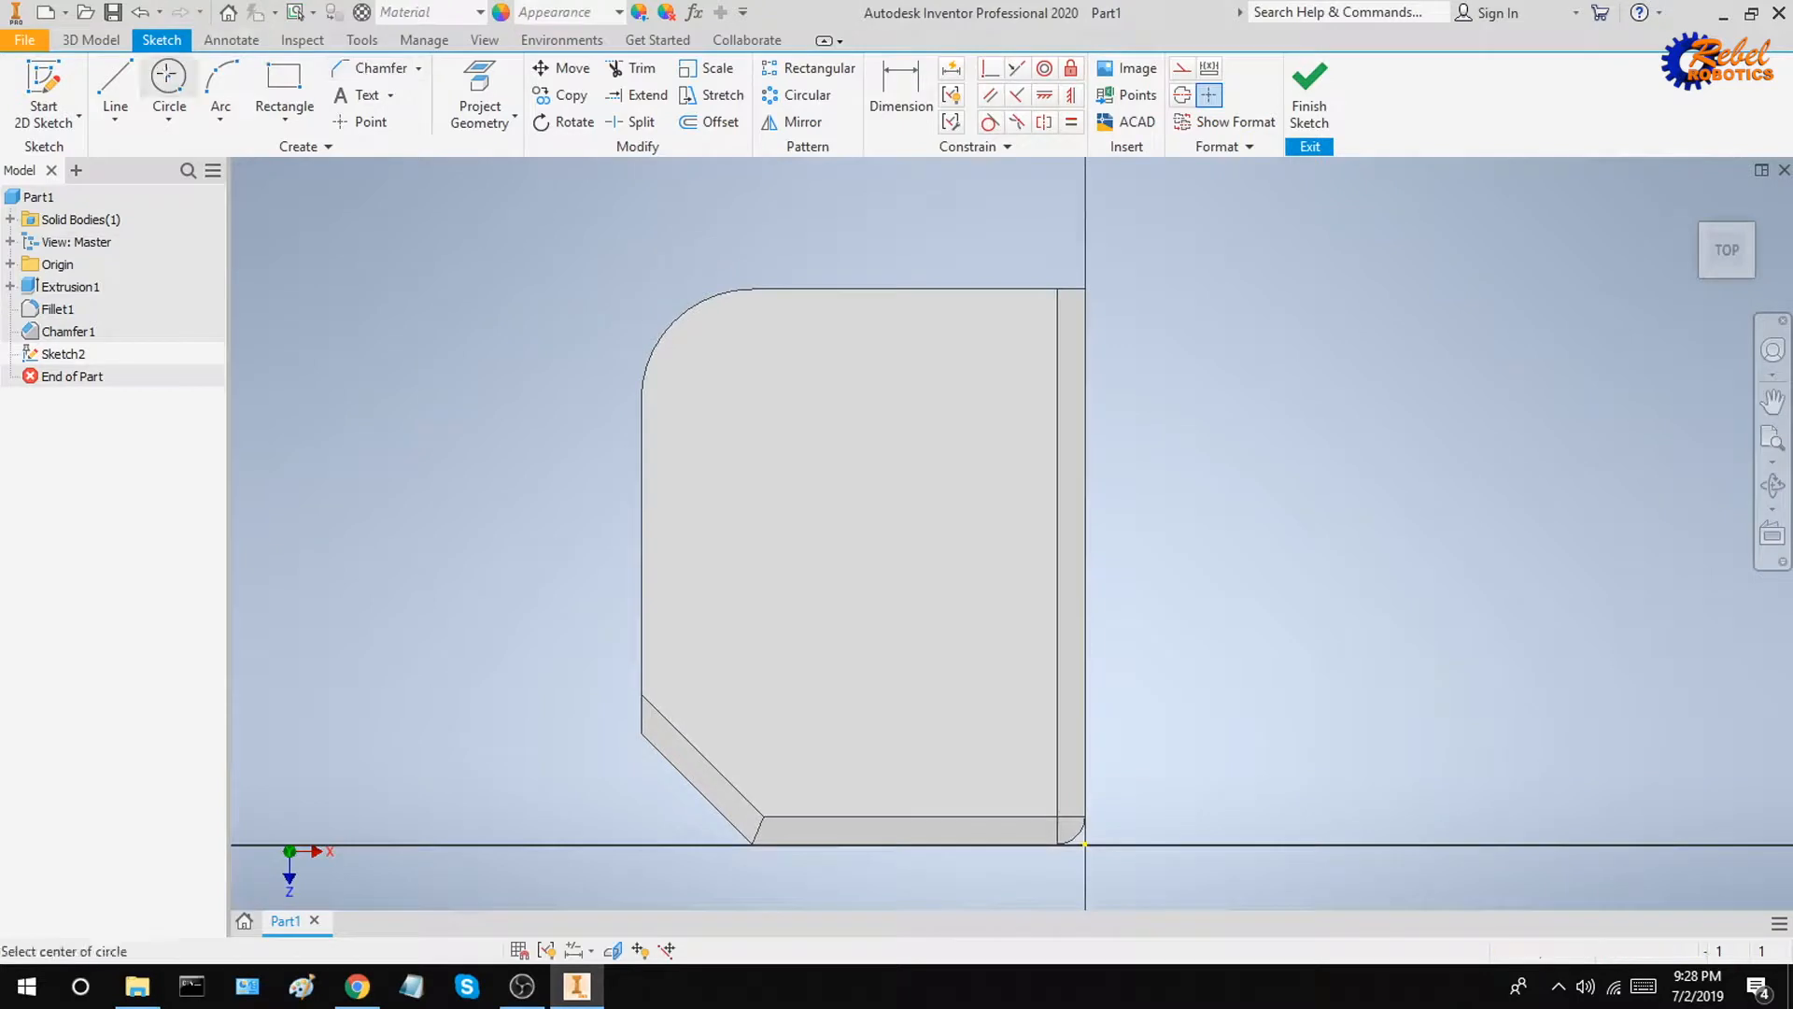
{"action": "left_click", "coordinate": [1001, 356]}
{"action": "type", "text": "0."}
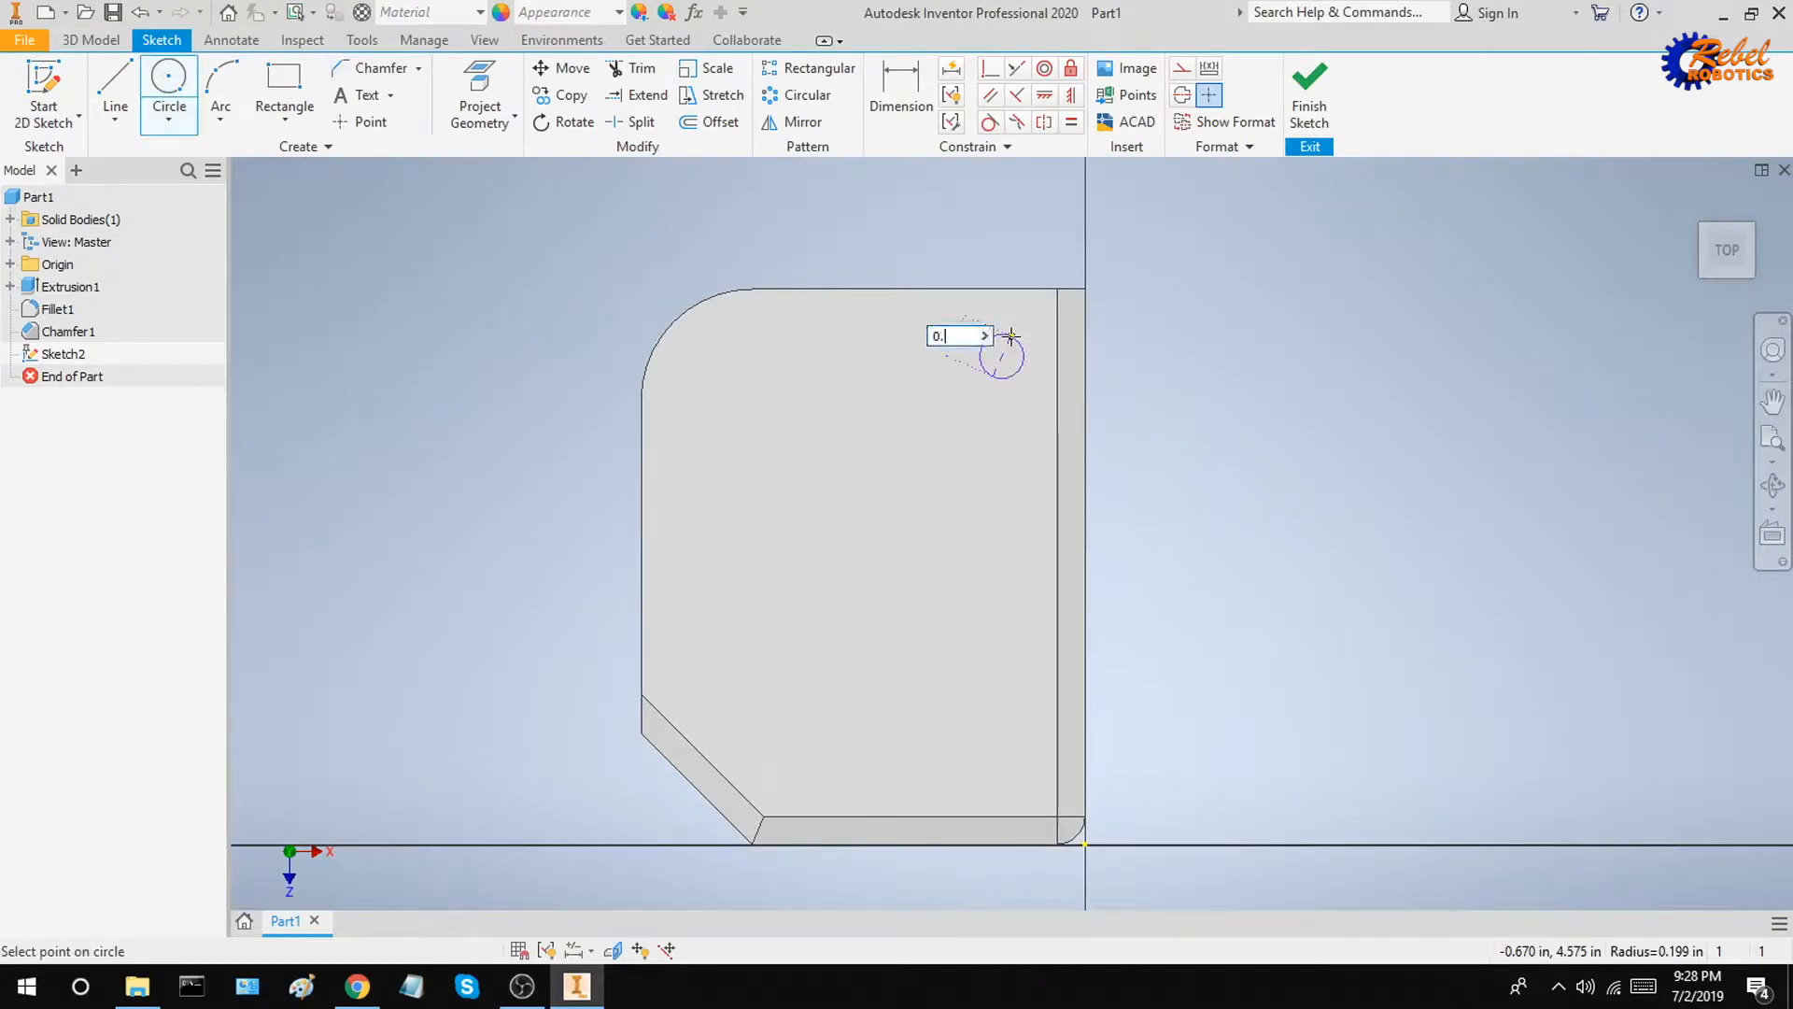
{"action": "type", "text": "25"}
{"action": "key", "text": "Return"}
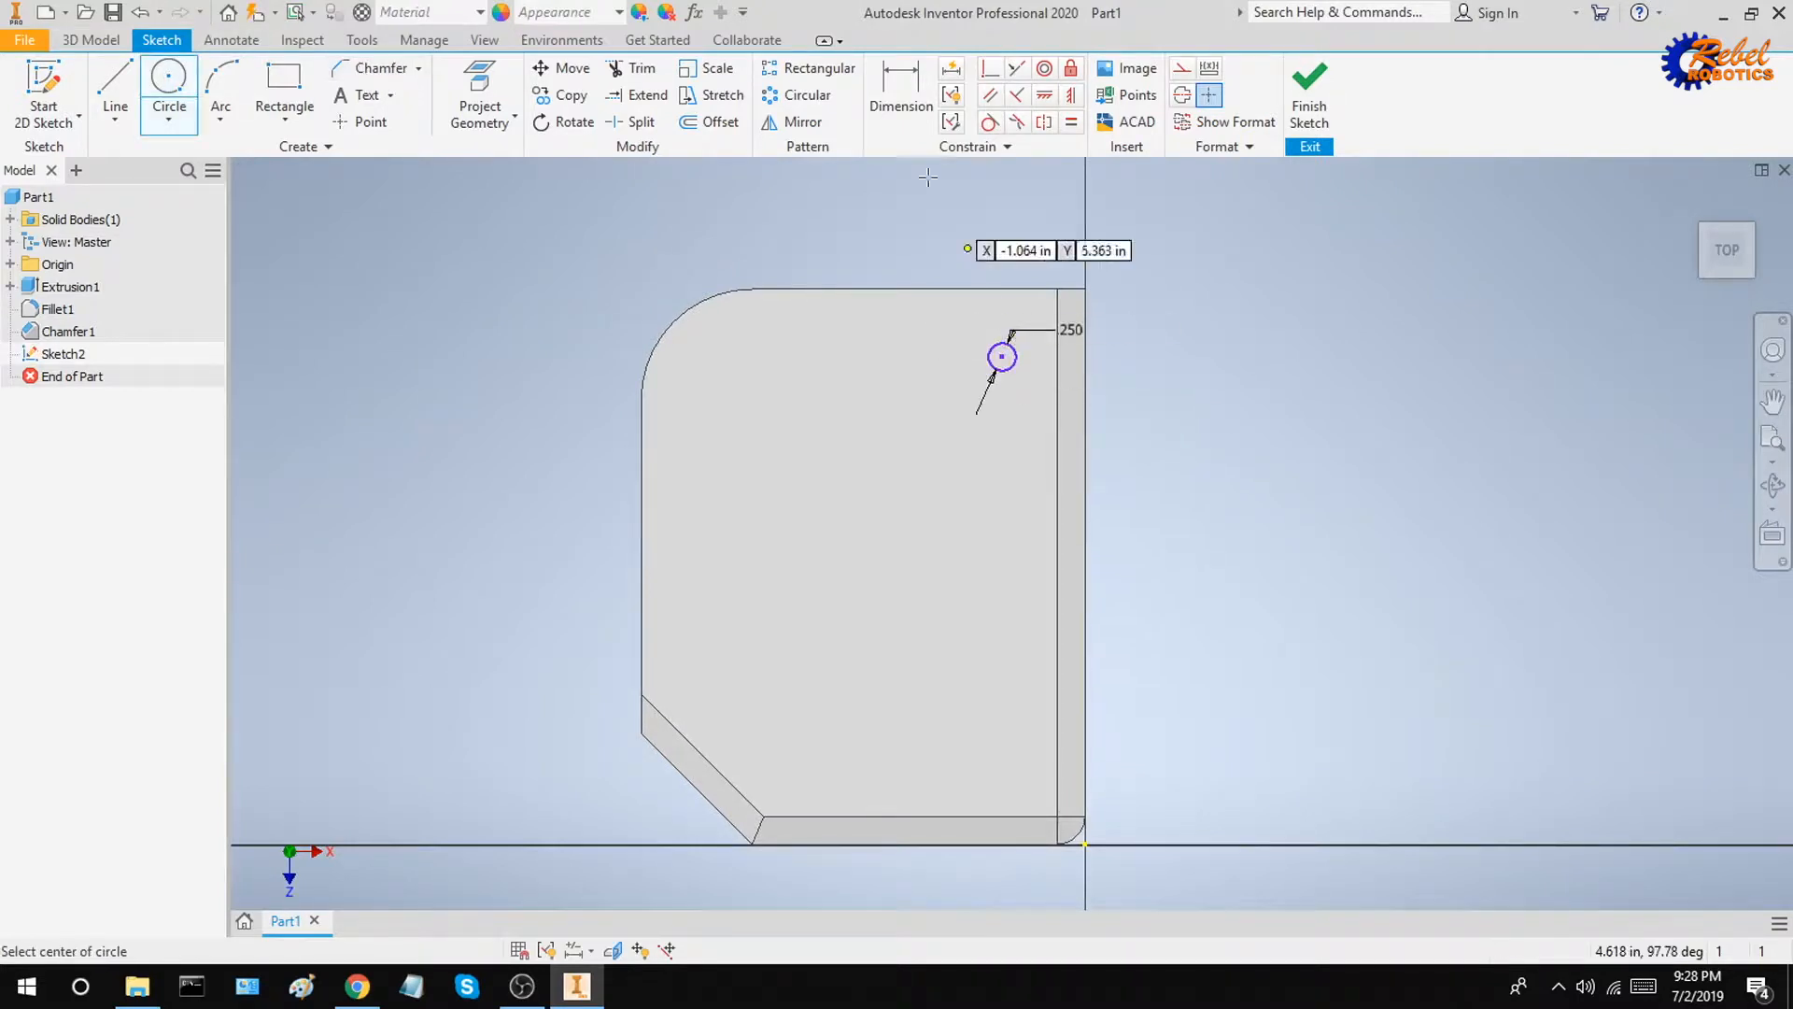
Step: Dimension the circle's centre 0.5 in from the top edge and 0.5 in from the right edge
{"action": "left_click", "coordinate": [888, 86]}
{"action": "left_click", "coordinate": [1010, 357]}
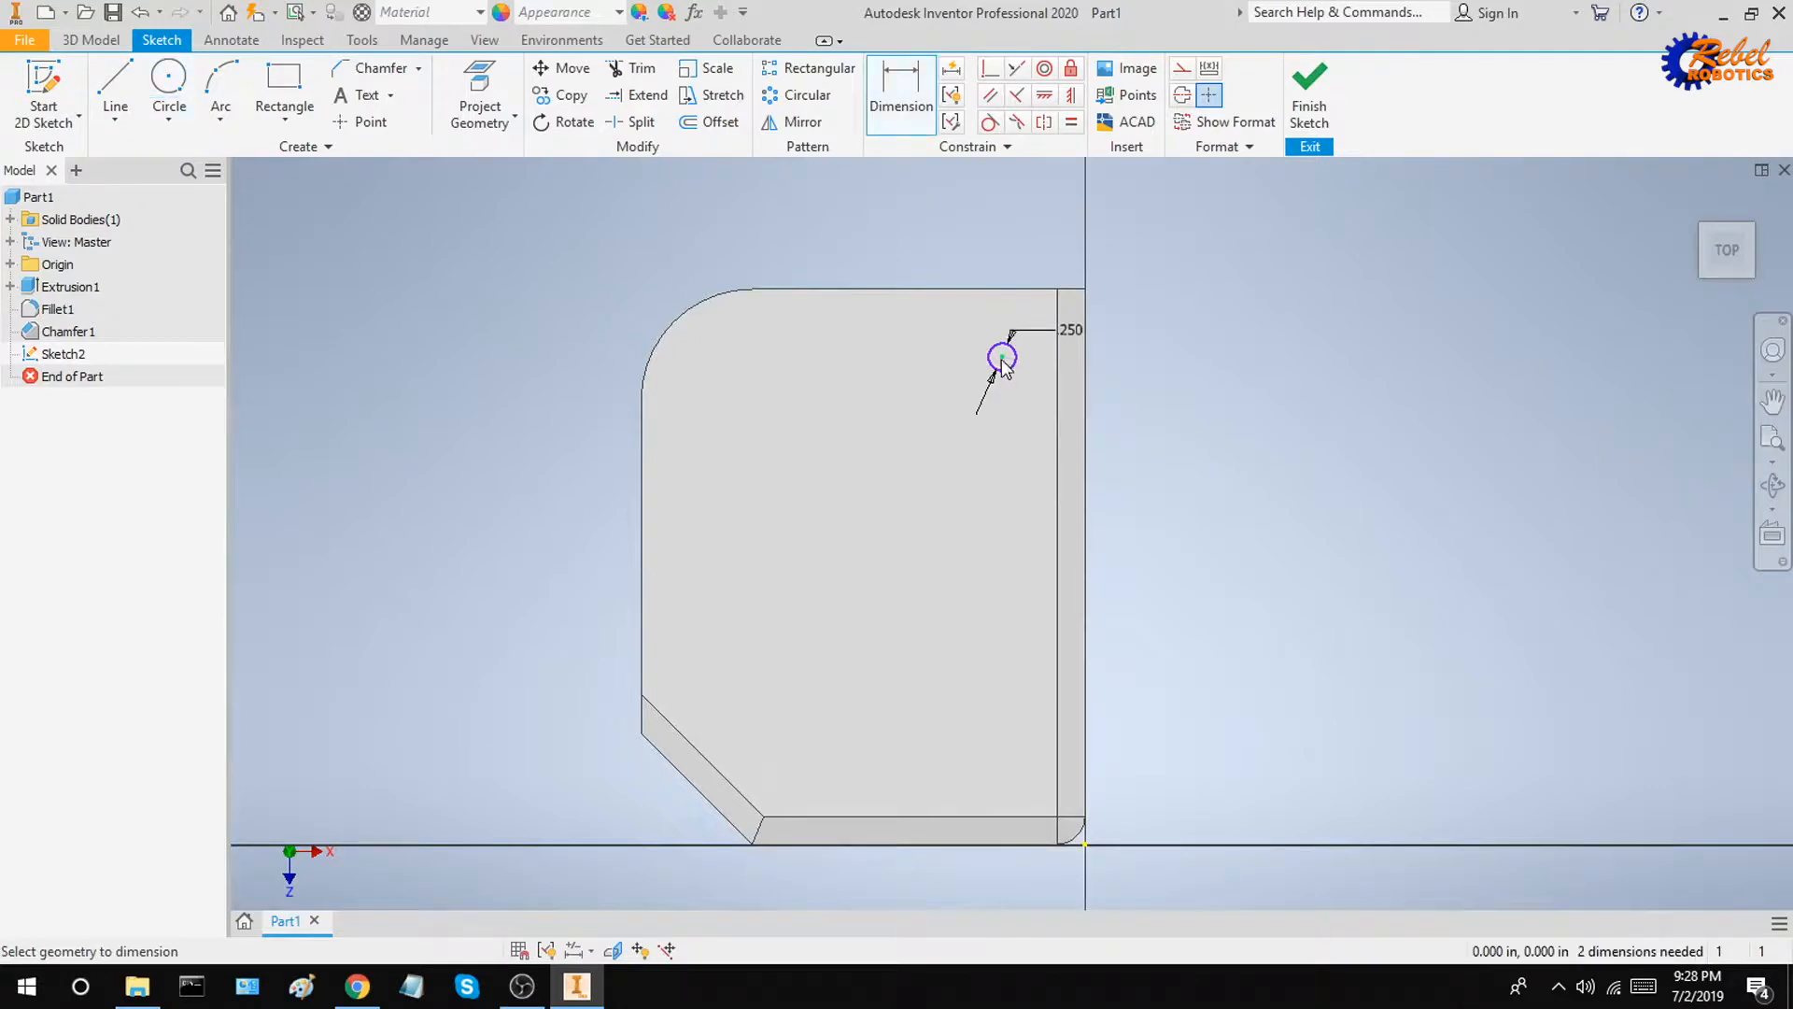
{"action": "left_click", "coordinate": [1013, 289]}
{"action": "left_click", "coordinate": [1158, 345]}
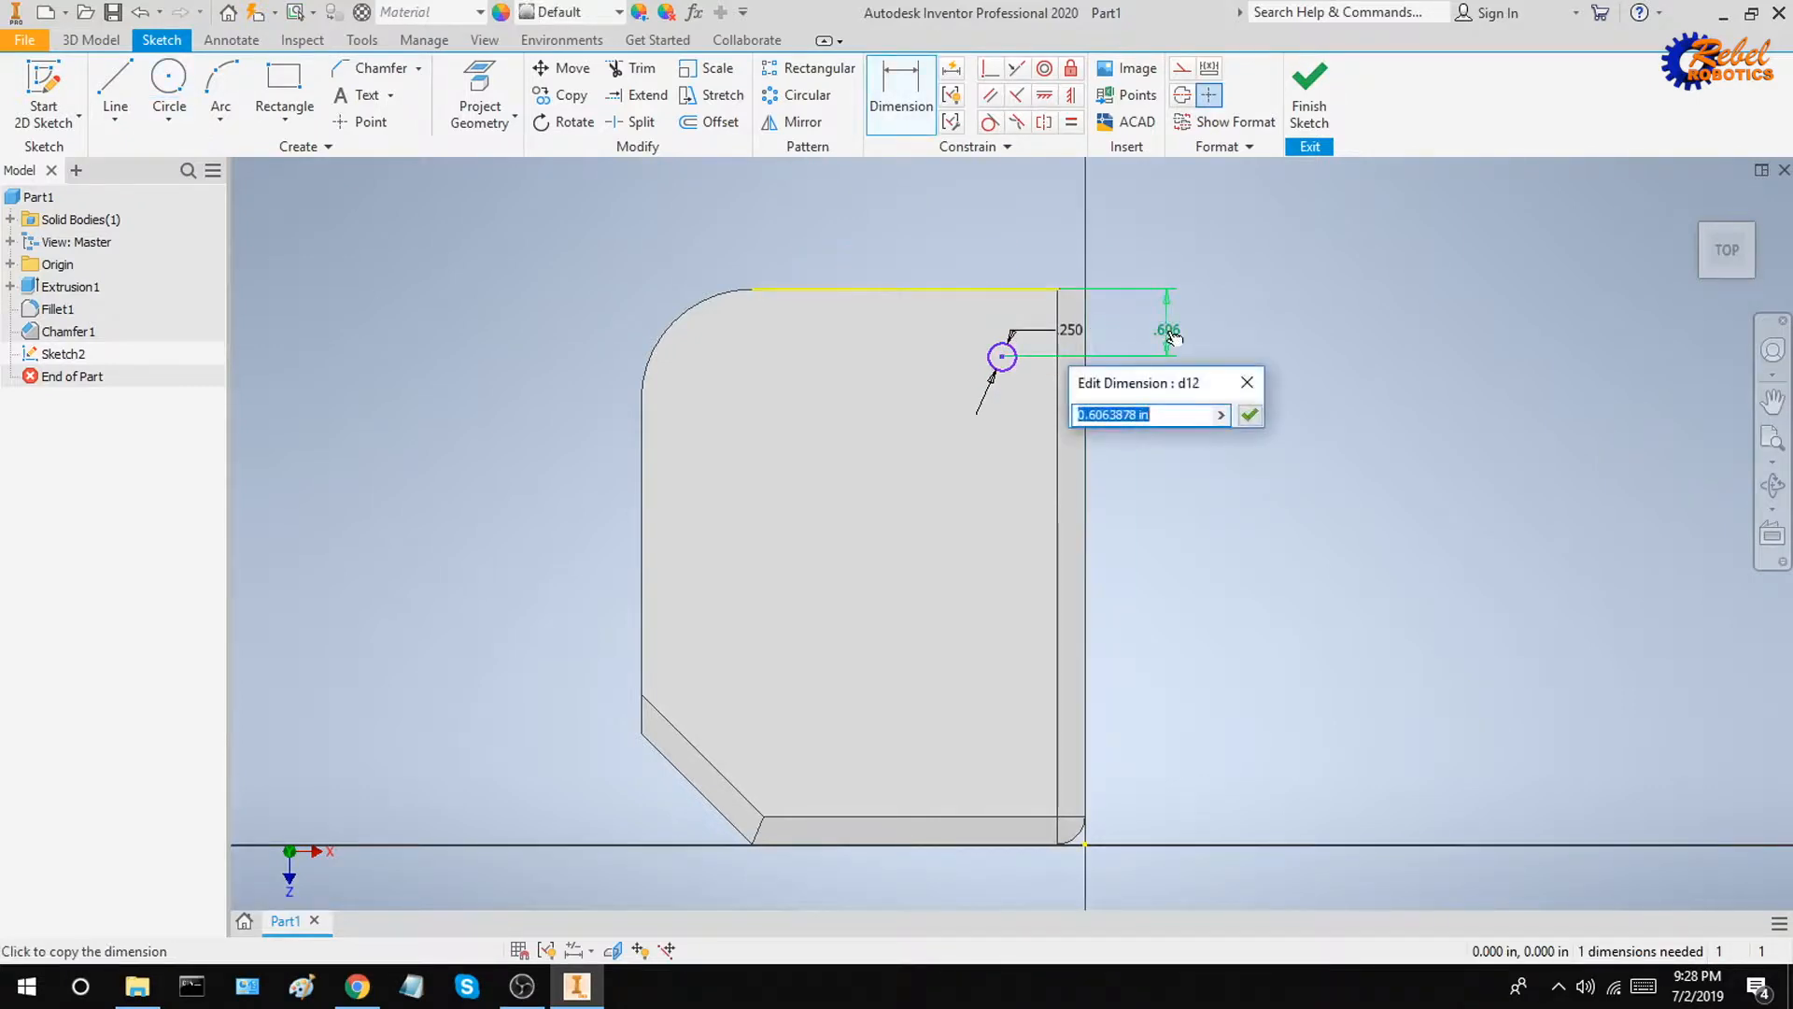
{"action": "type", "text": "0.5"}
{"action": "key", "text": "Return"}
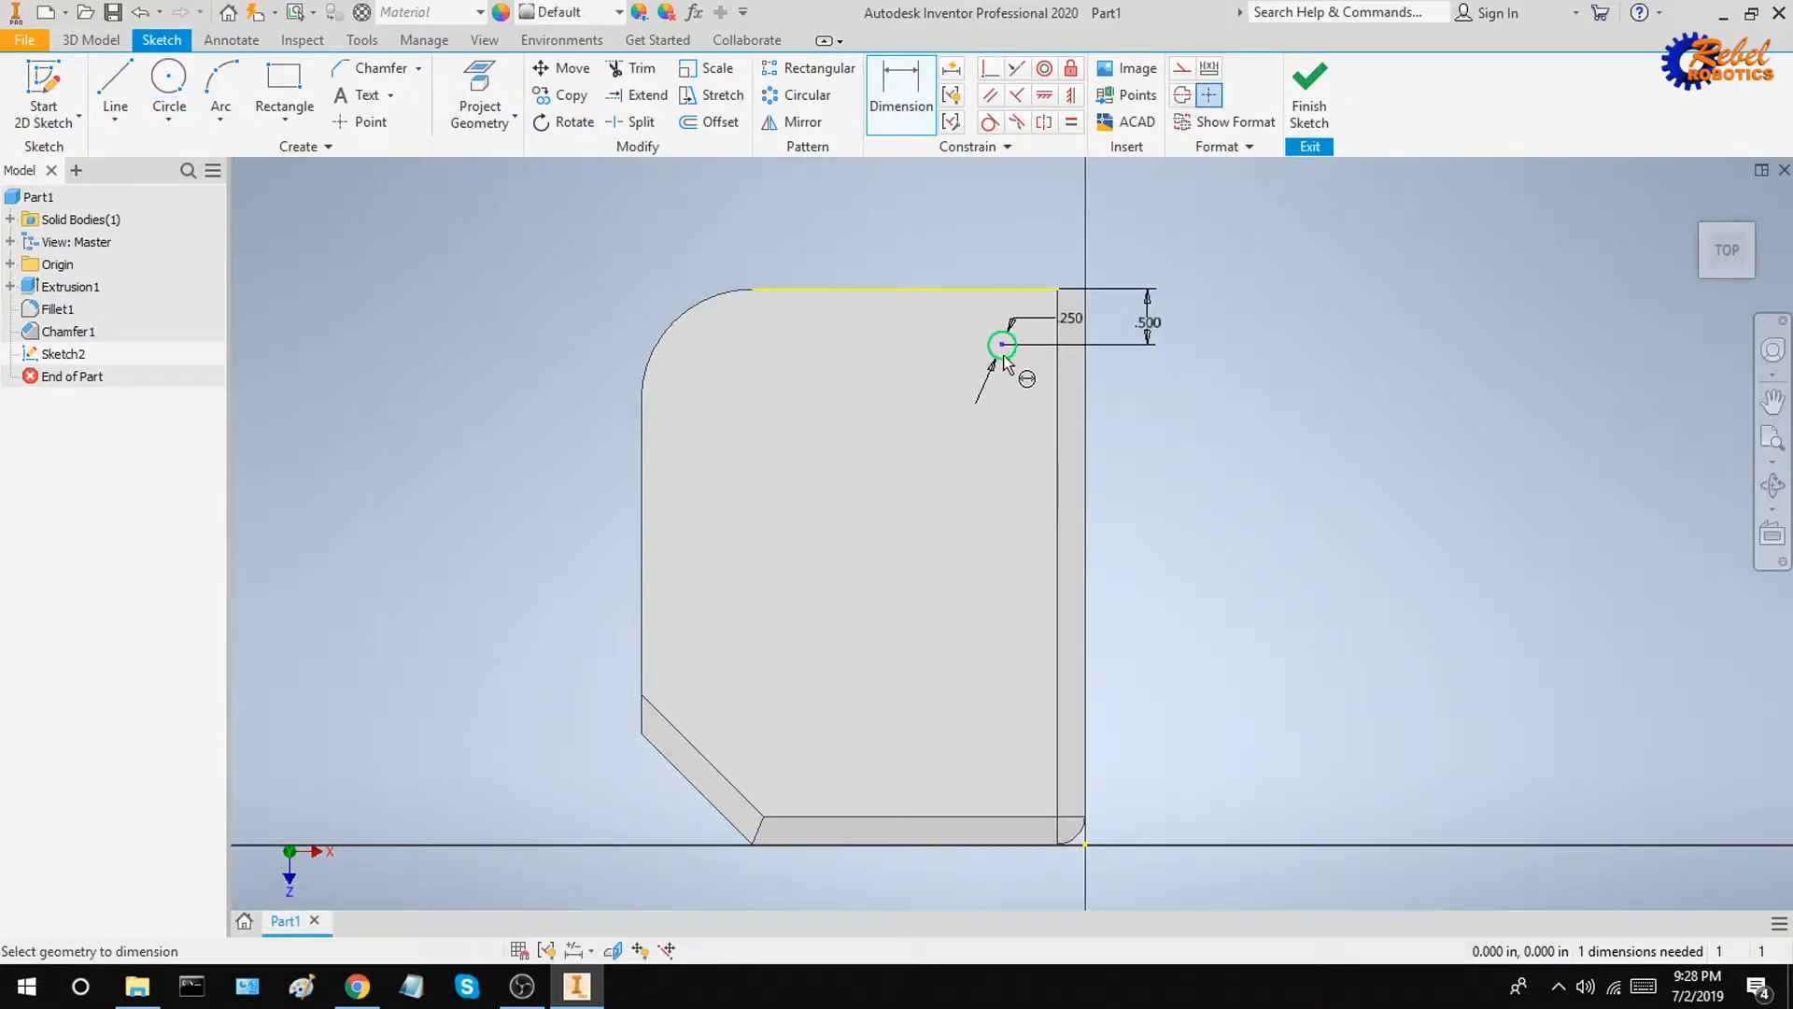
{"action": "left_click", "coordinate": [1052, 366]}
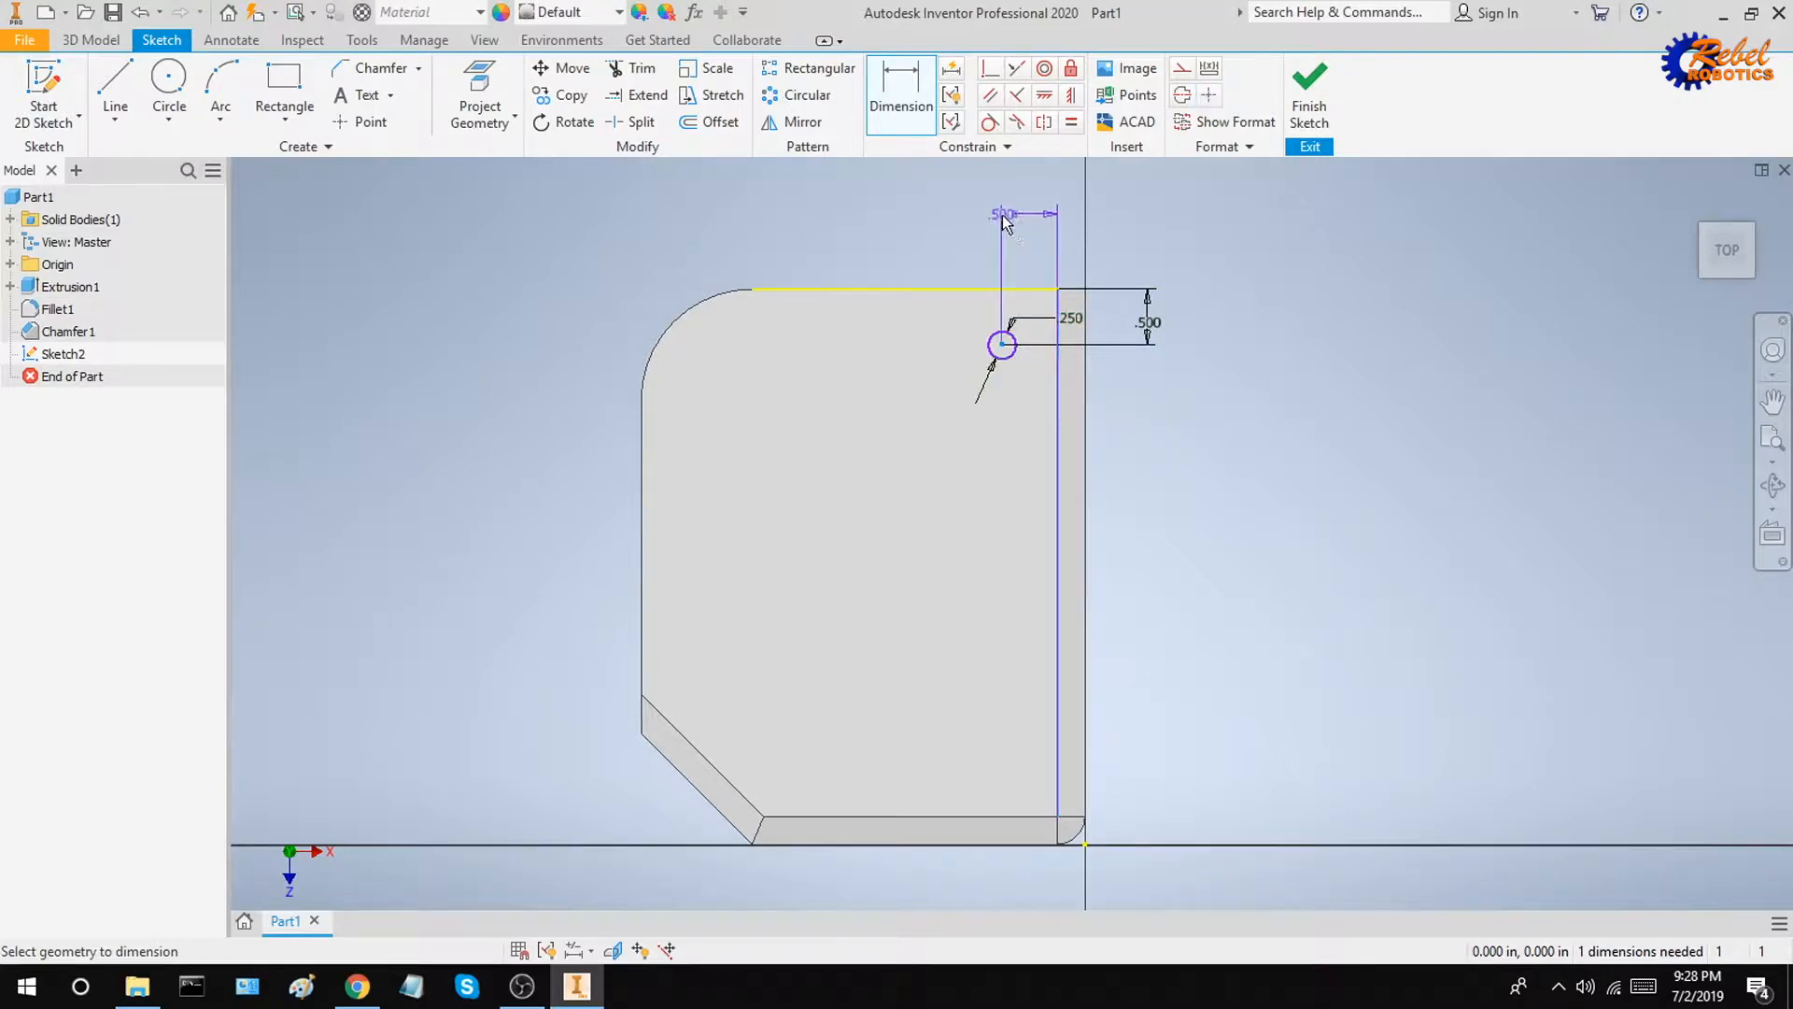
{"action": "left_click", "coordinate": [1034, 224]}
{"action": "type", "text": "0.5"}
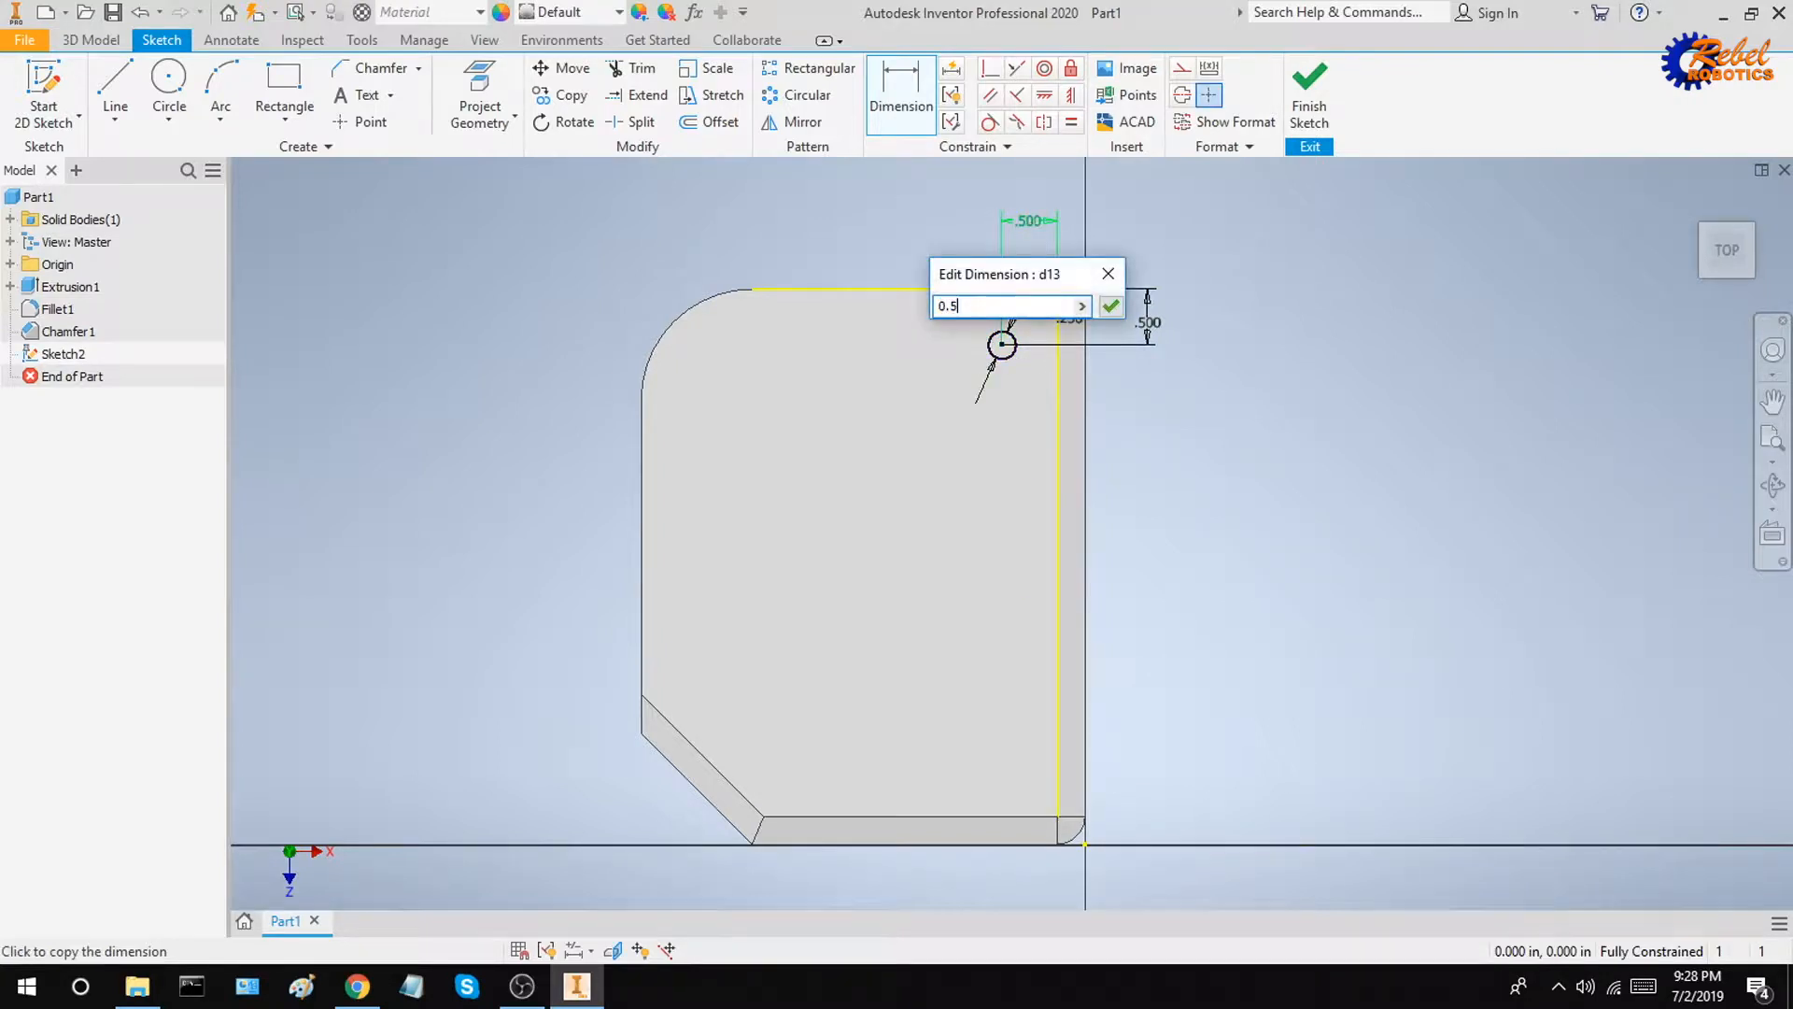
{"action": "key", "text": "Return"}
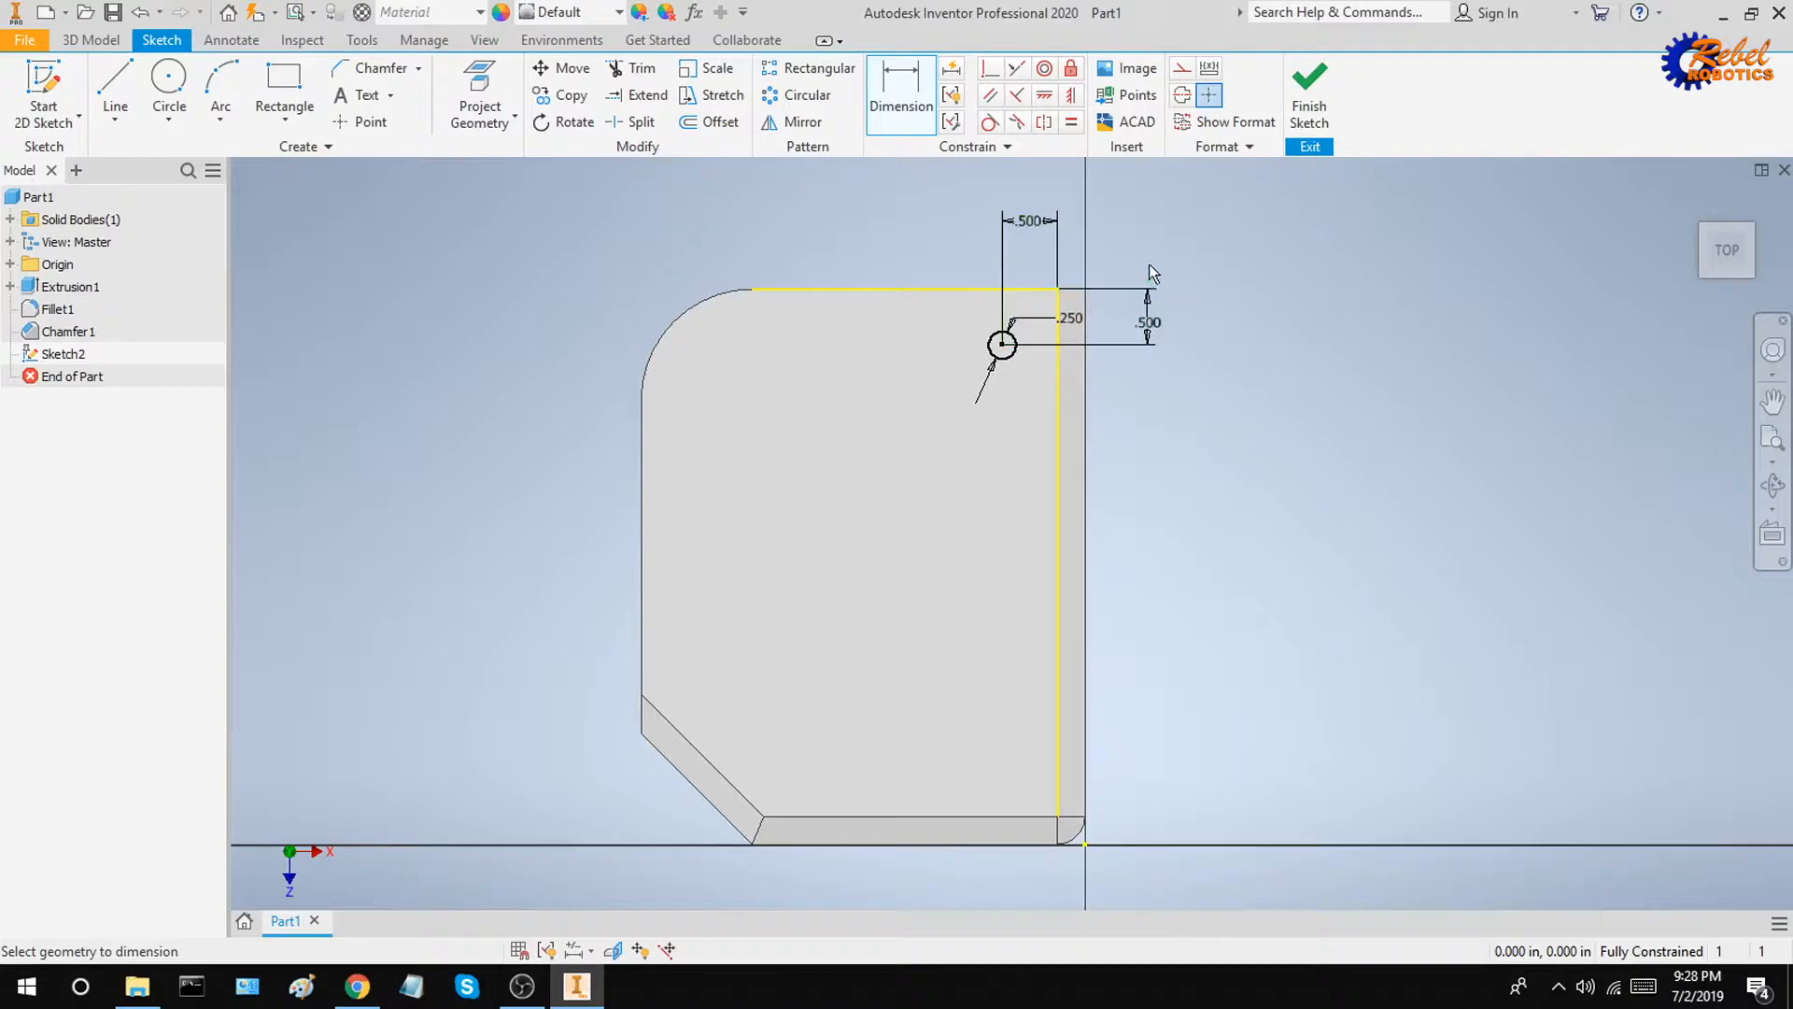
Step: Reposition the circle's dimension labels so they sit clear of the geometry
{"action": "left_click", "coordinate": [1030, 224]}
{"action": "key", "text": "Escape"}
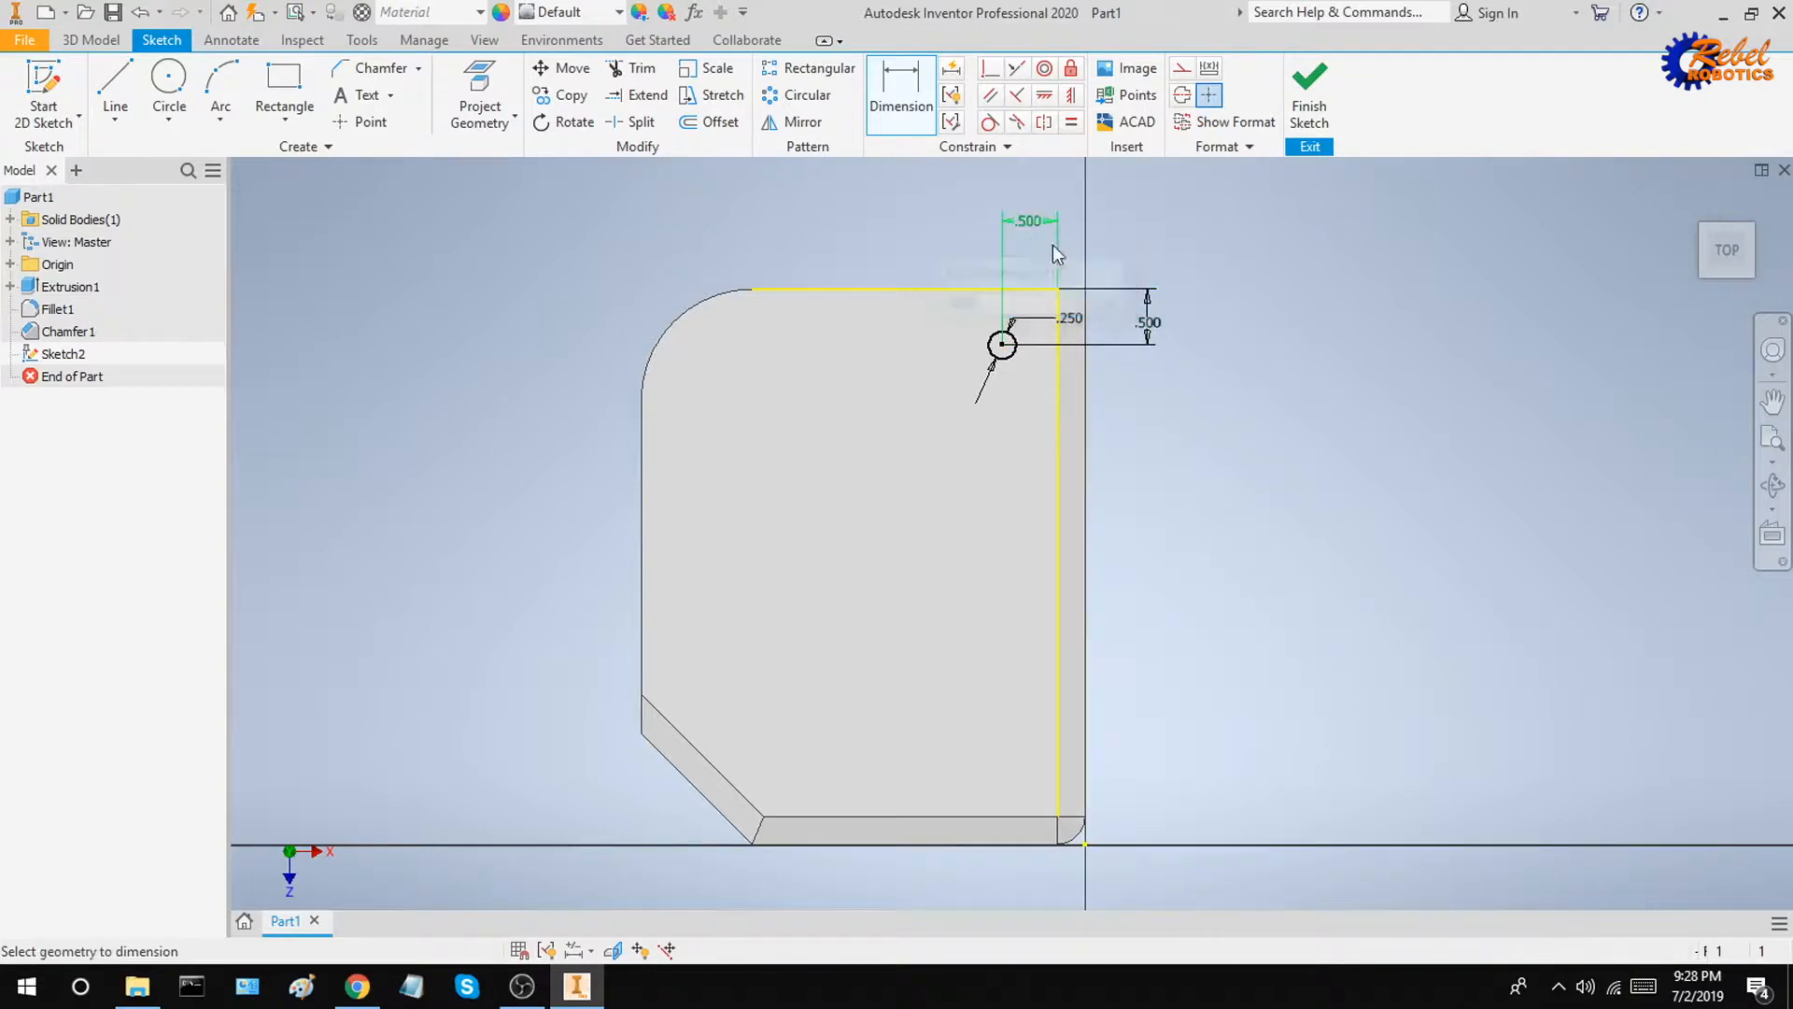
{"action": "key", "text": "Escape"}
{"action": "left_click_drag", "start_coordinate": [1032, 232], "coordinate": [1032, 259]}
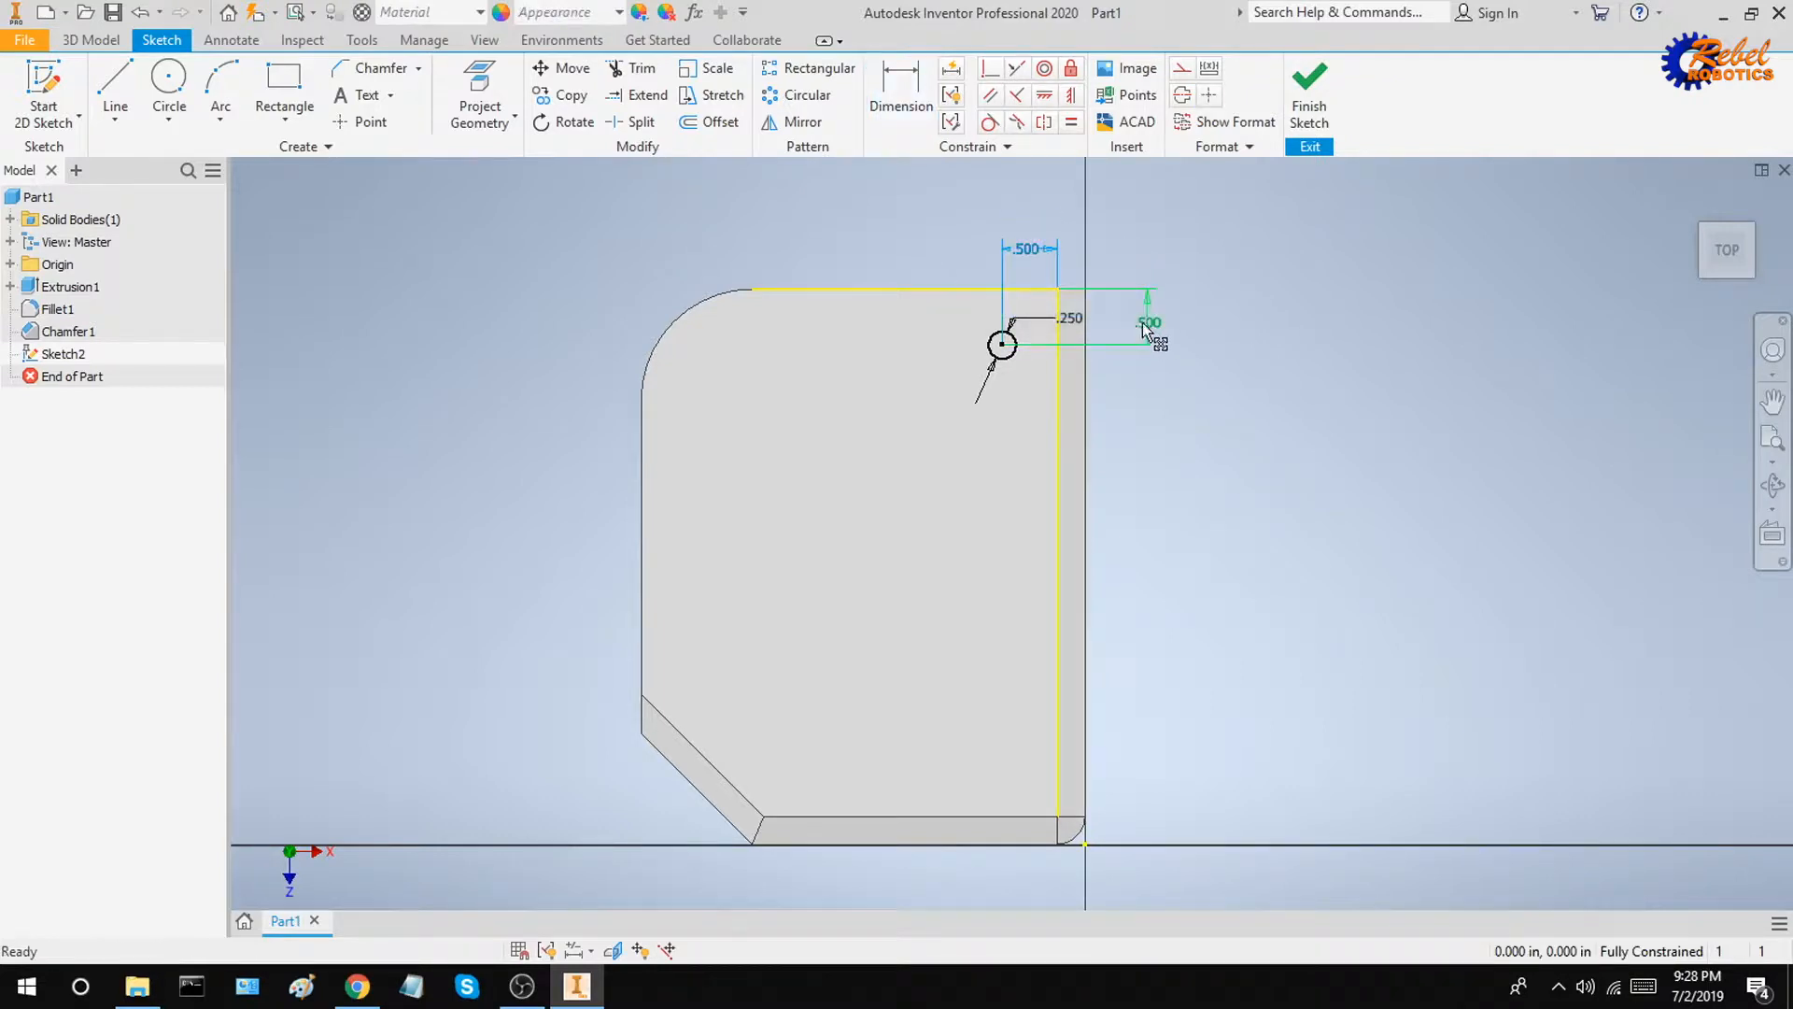
{"action": "left_click_drag", "start_coordinate": [1151, 325], "coordinate": [1191, 294]}
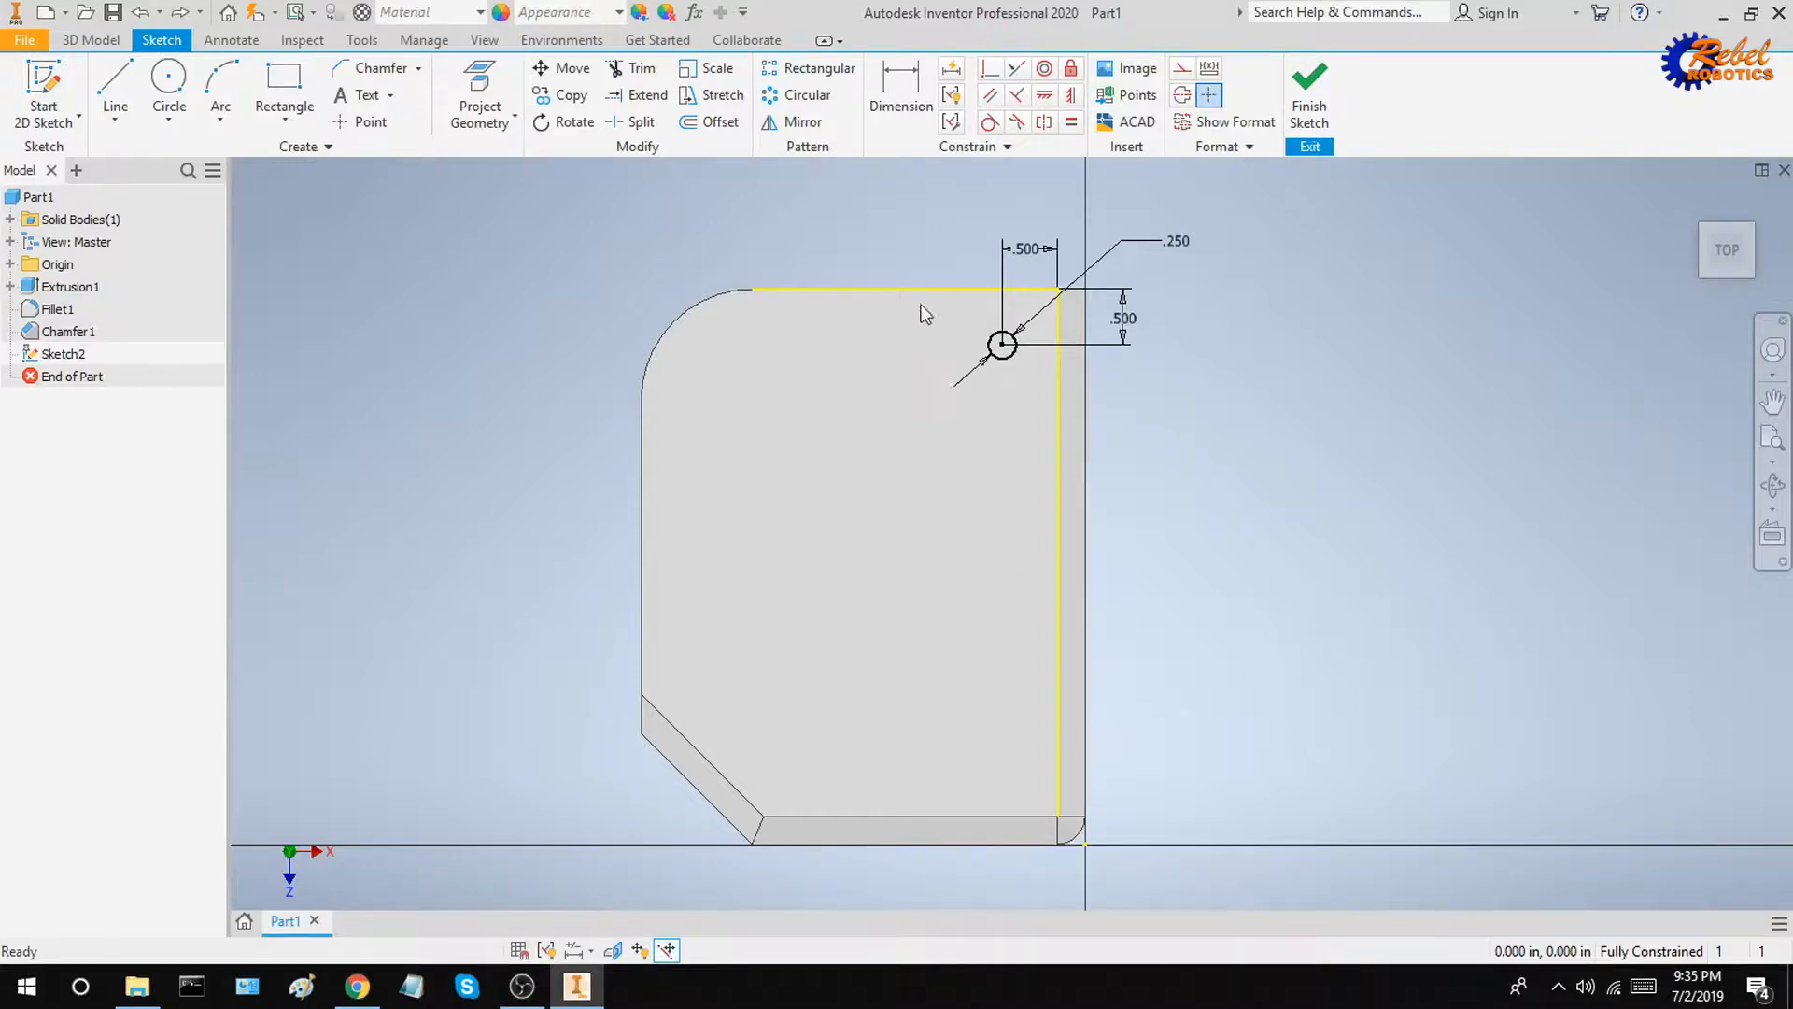
Step: Rectangular-pattern the circle into 4 copies along the right edge with 1.25 in spacing, then place the spacing dimension
{"action": "left_click", "coordinate": [819, 71]}
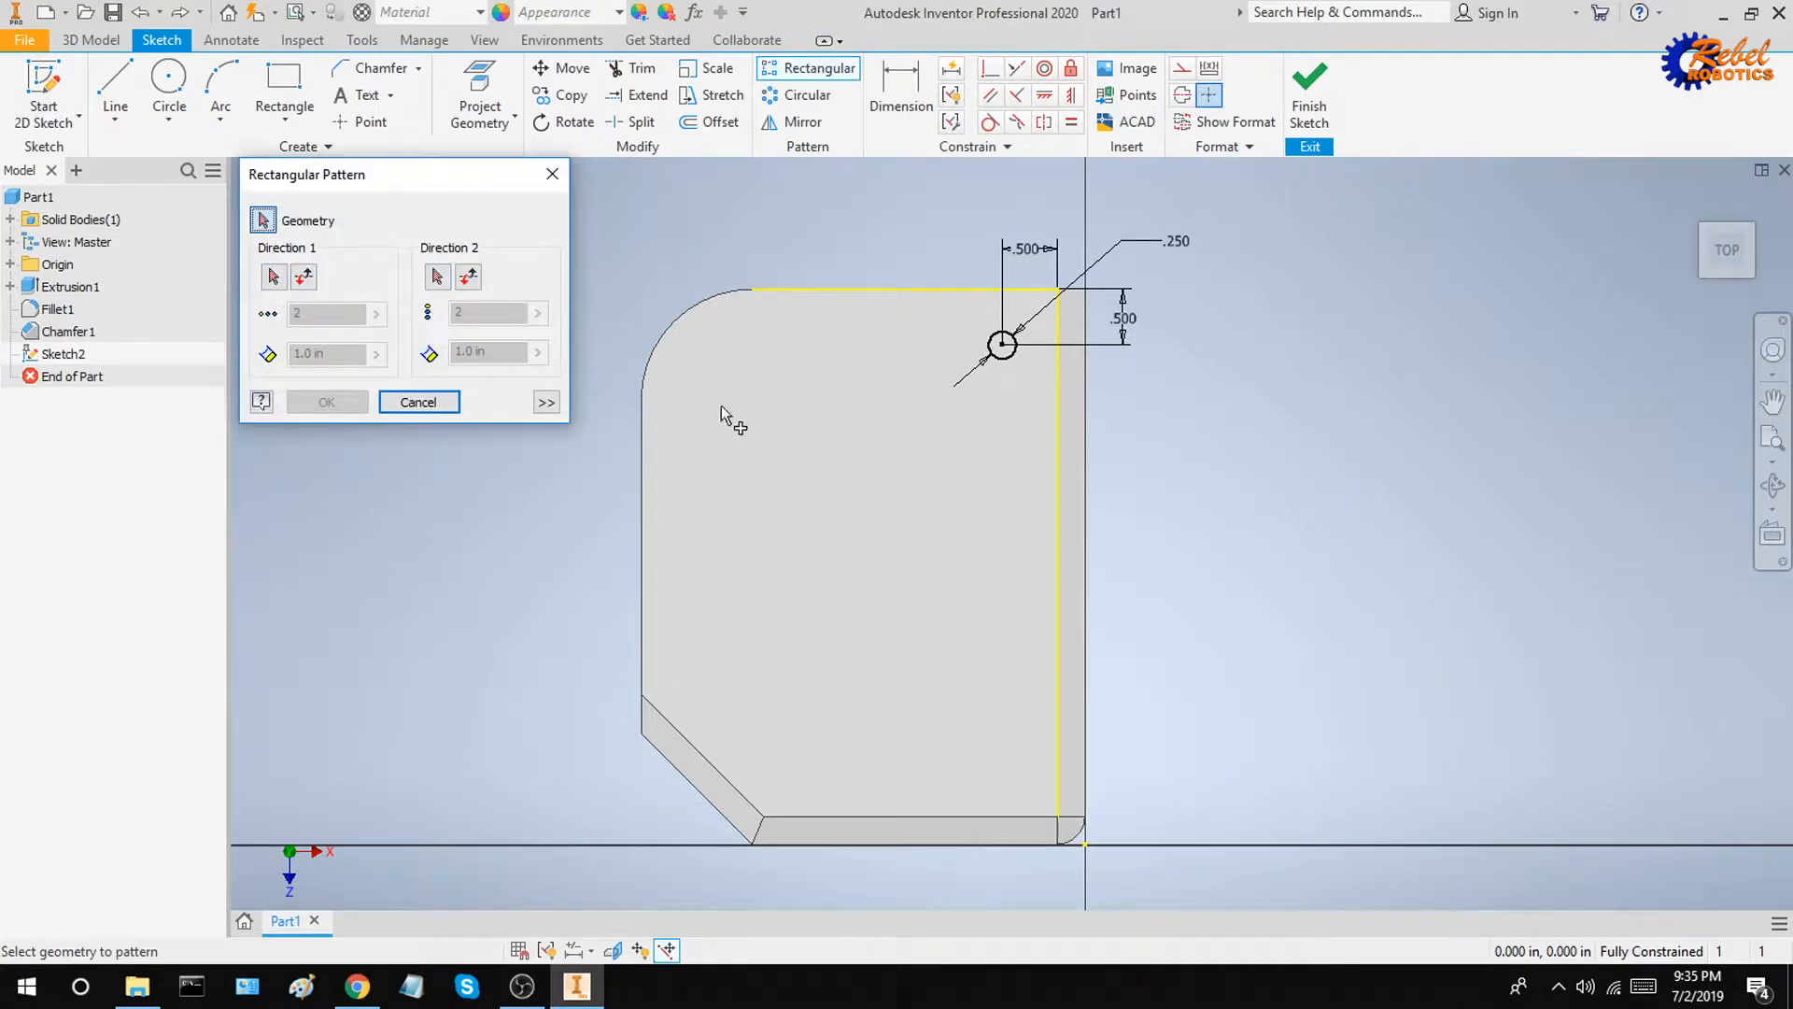
{"action": "left_click", "coordinate": [1004, 360]}
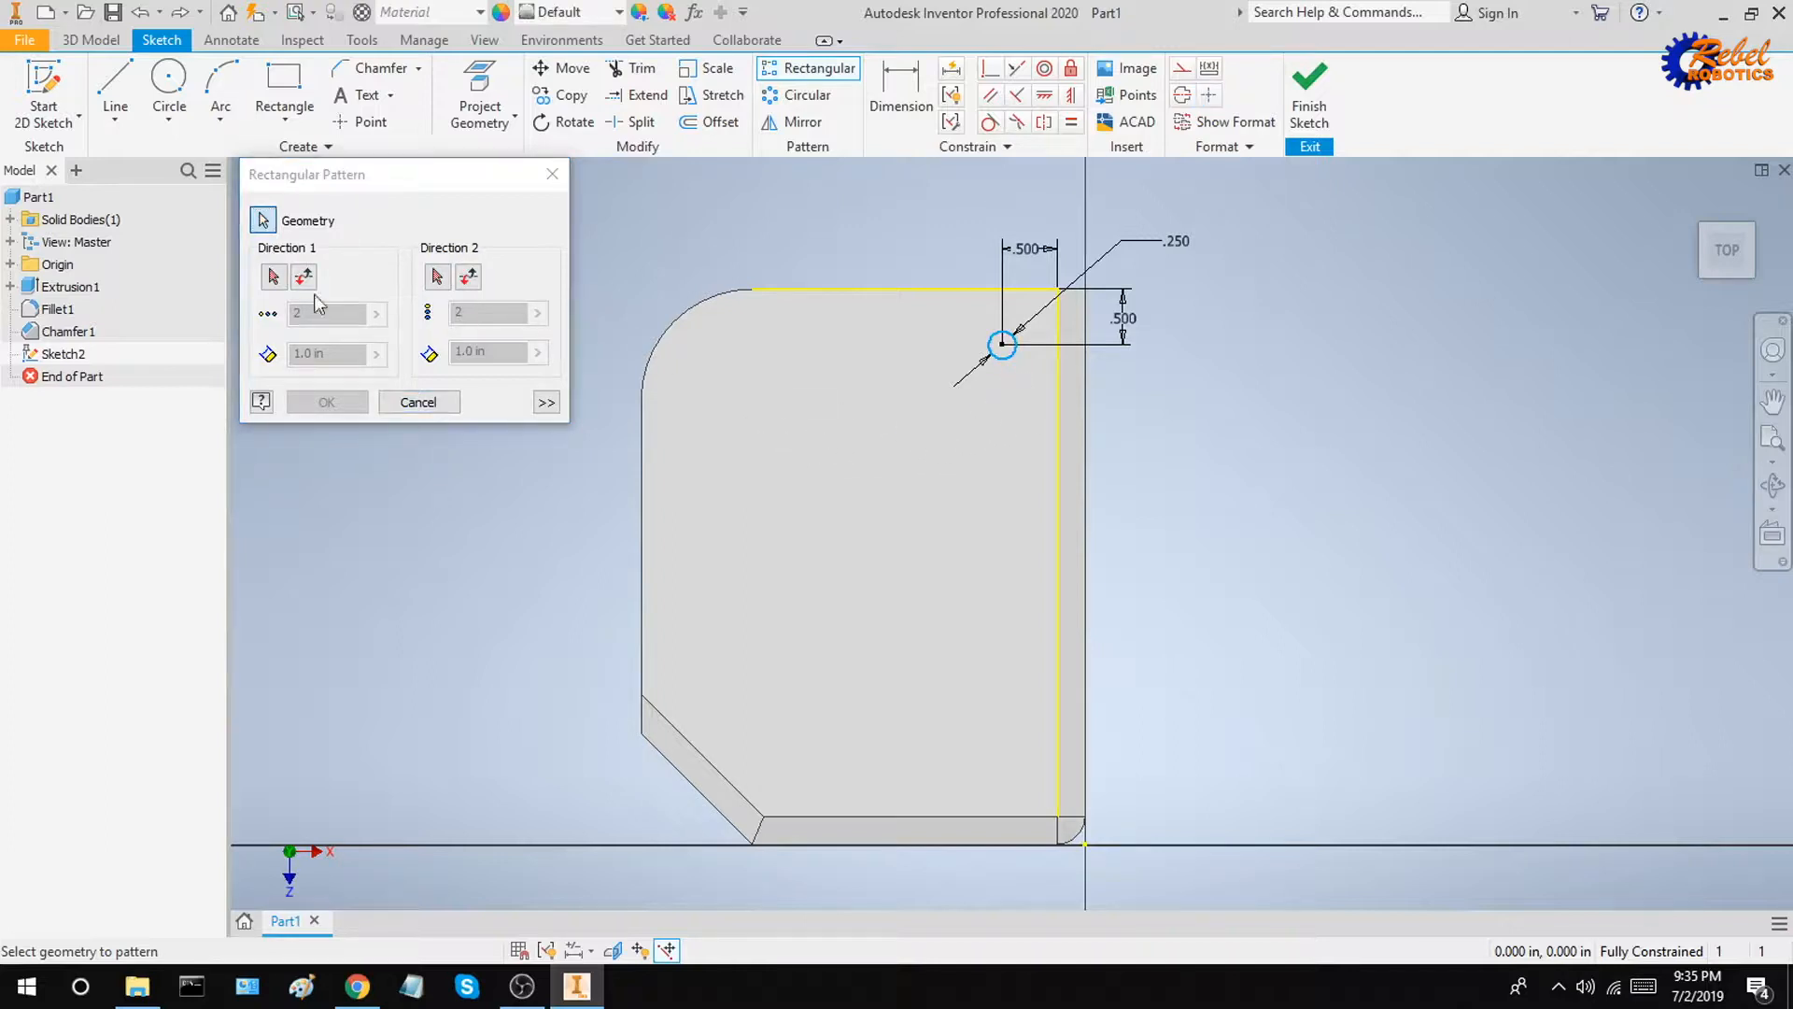
{"action": "left_click", "coordinate": [274, 277]}
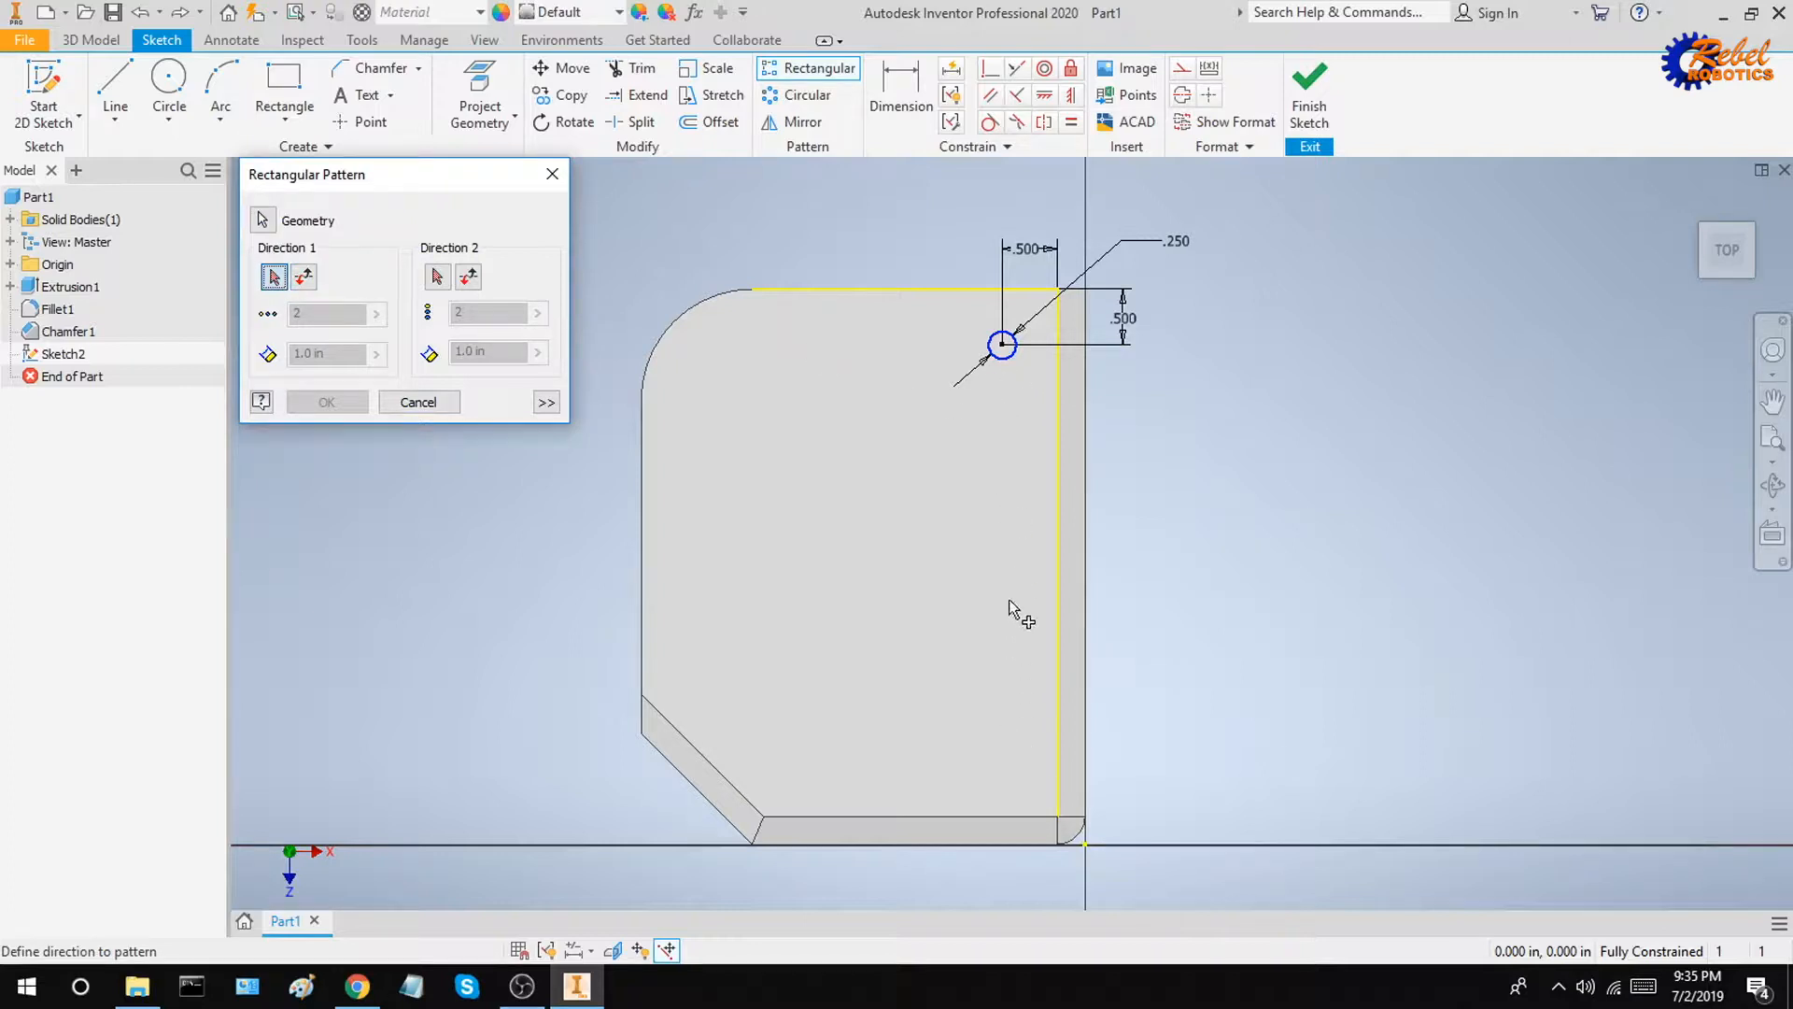
{"action": "left_click", "coordinate": [1054, 452]}
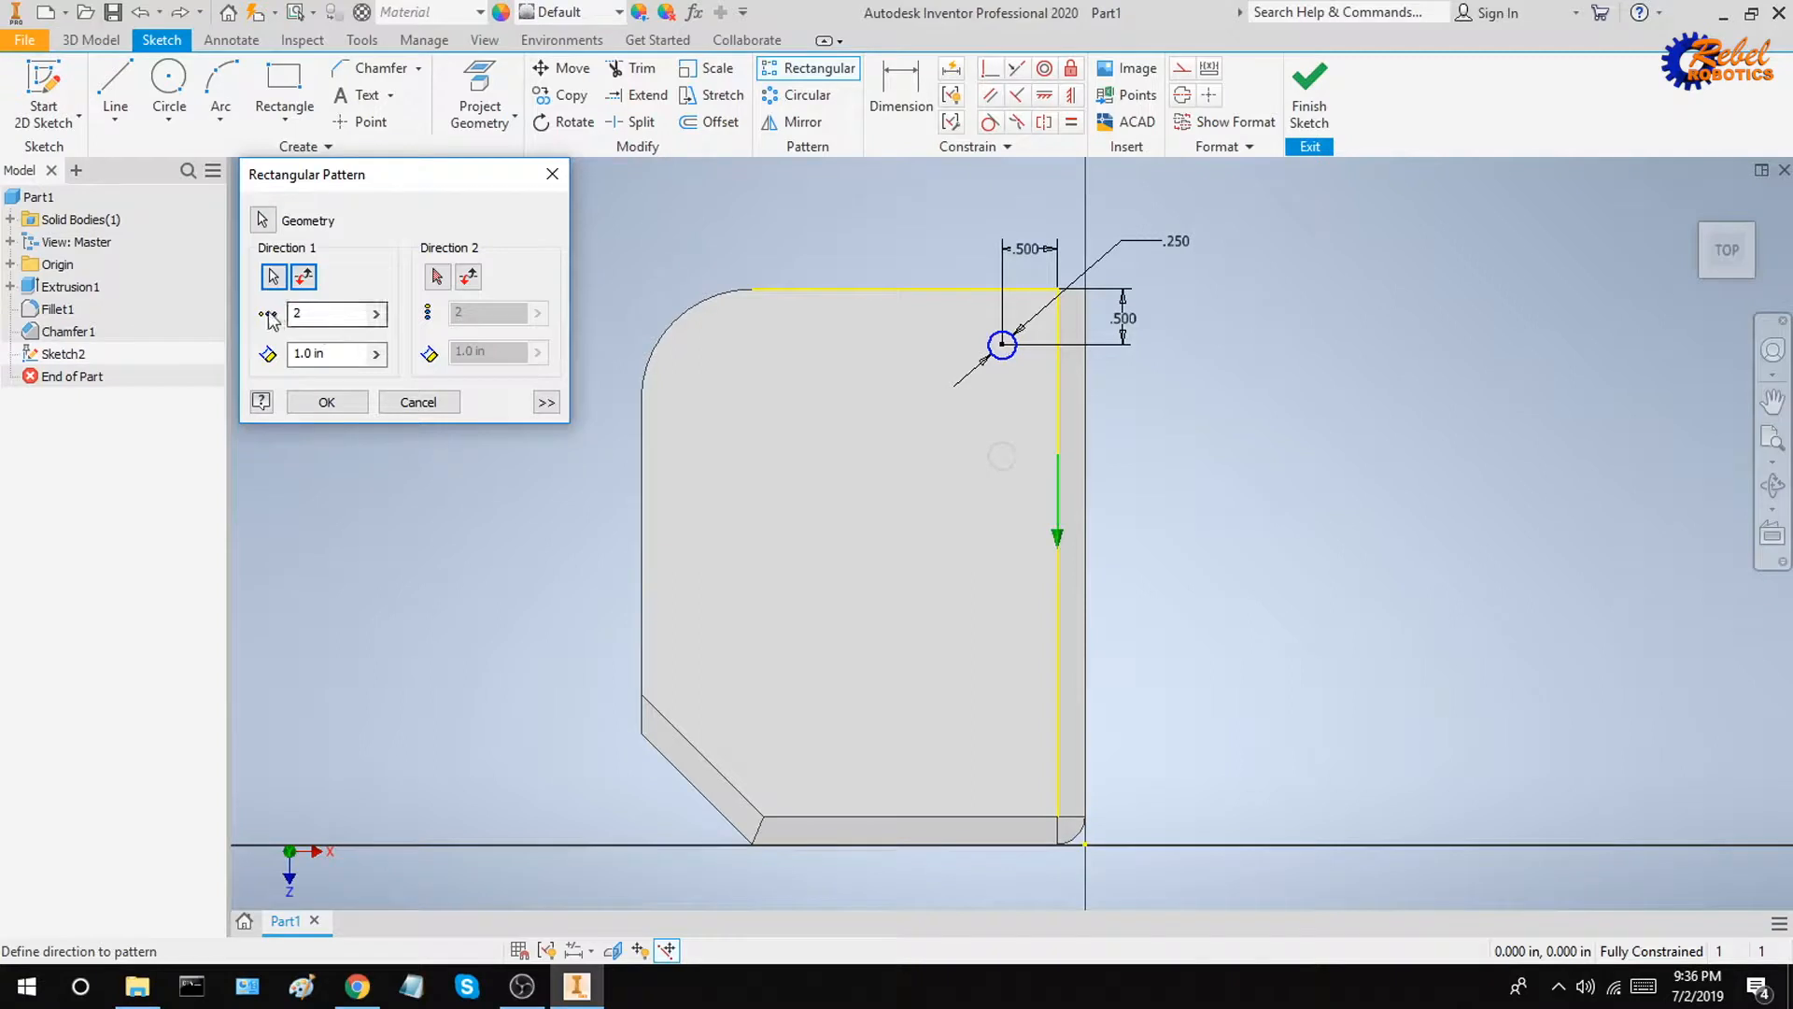
{"action": "left_click", "coordinate": [331, 316]}
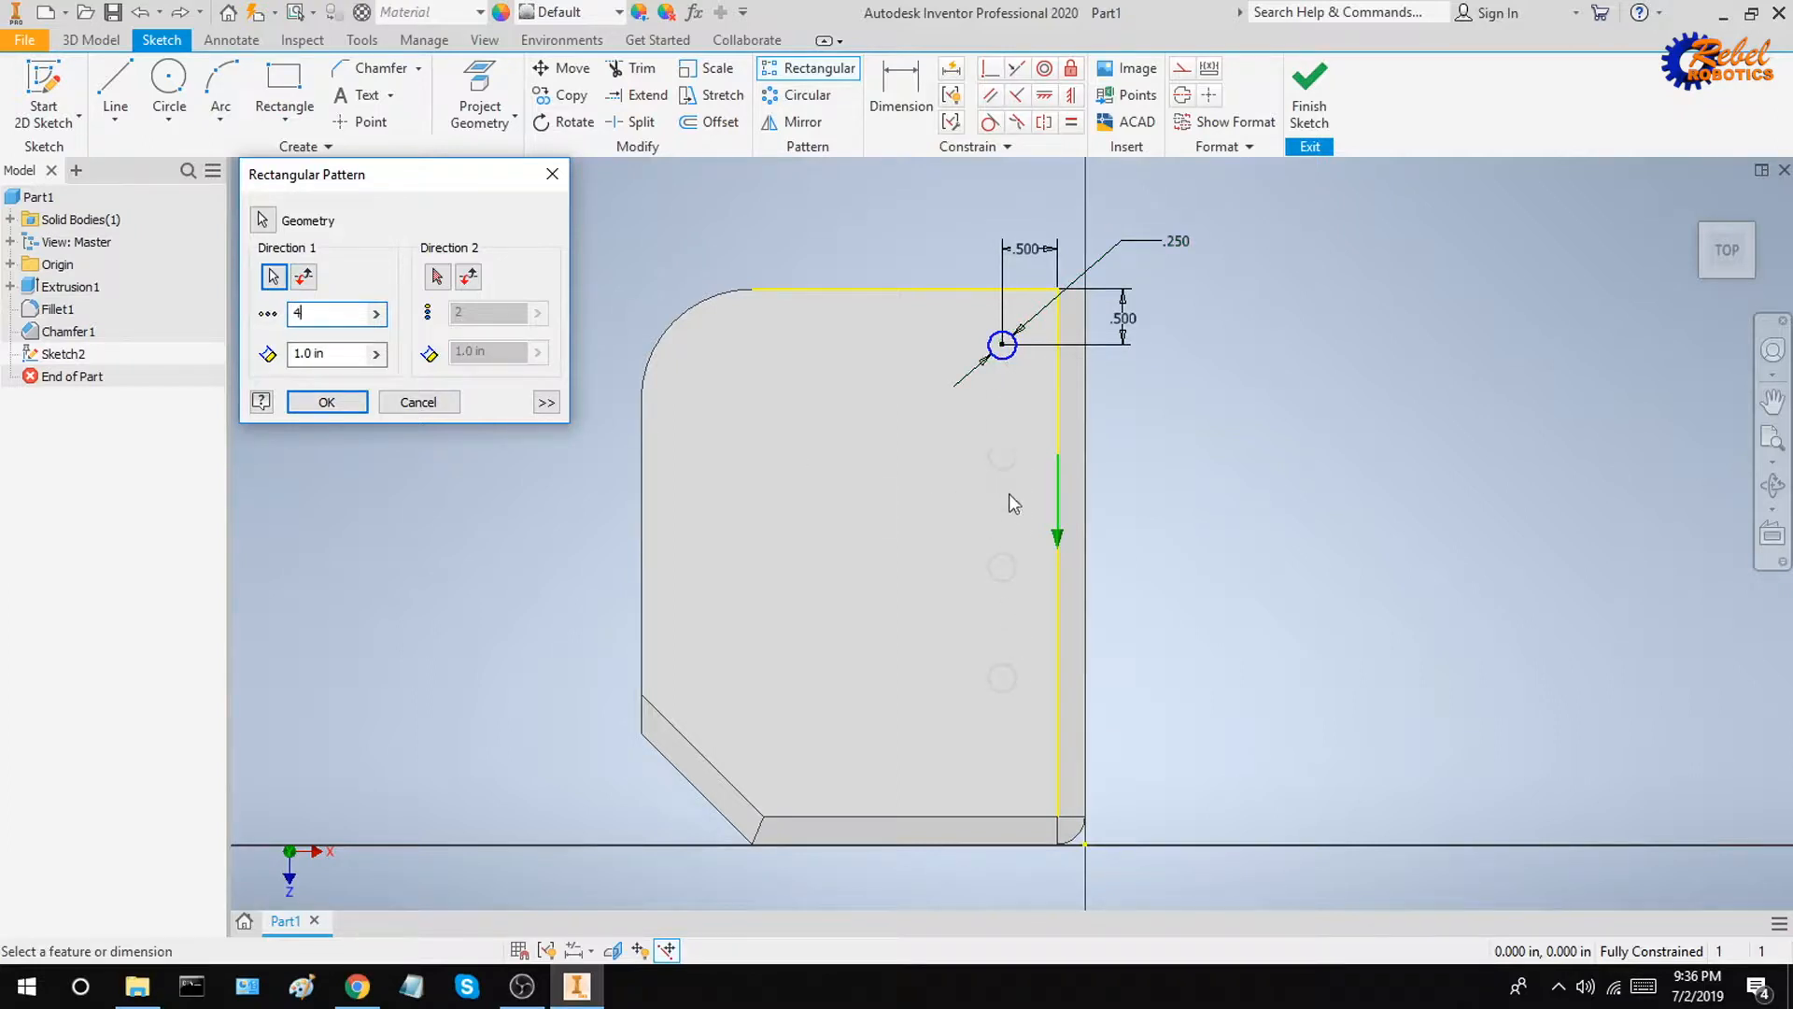
{"action": "left_click", "coordinate": [327, 353]}
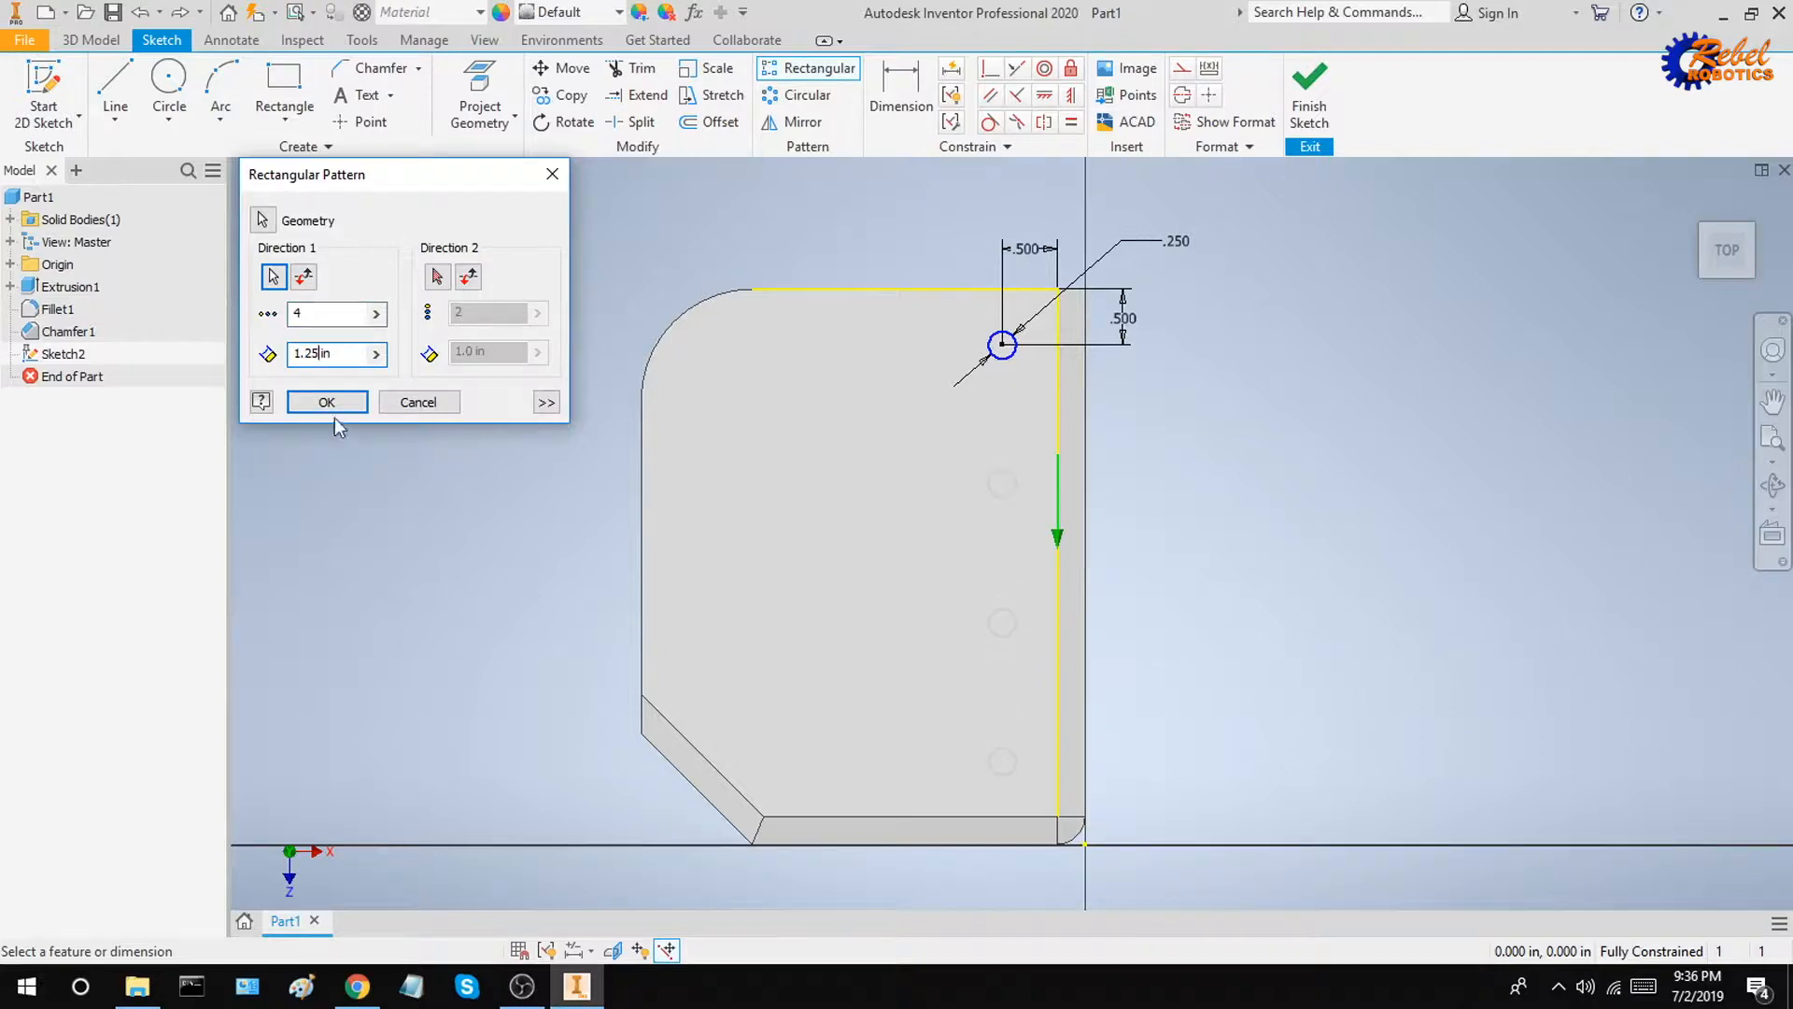
{"action": "left_click", "coordinate": [329, 403]}
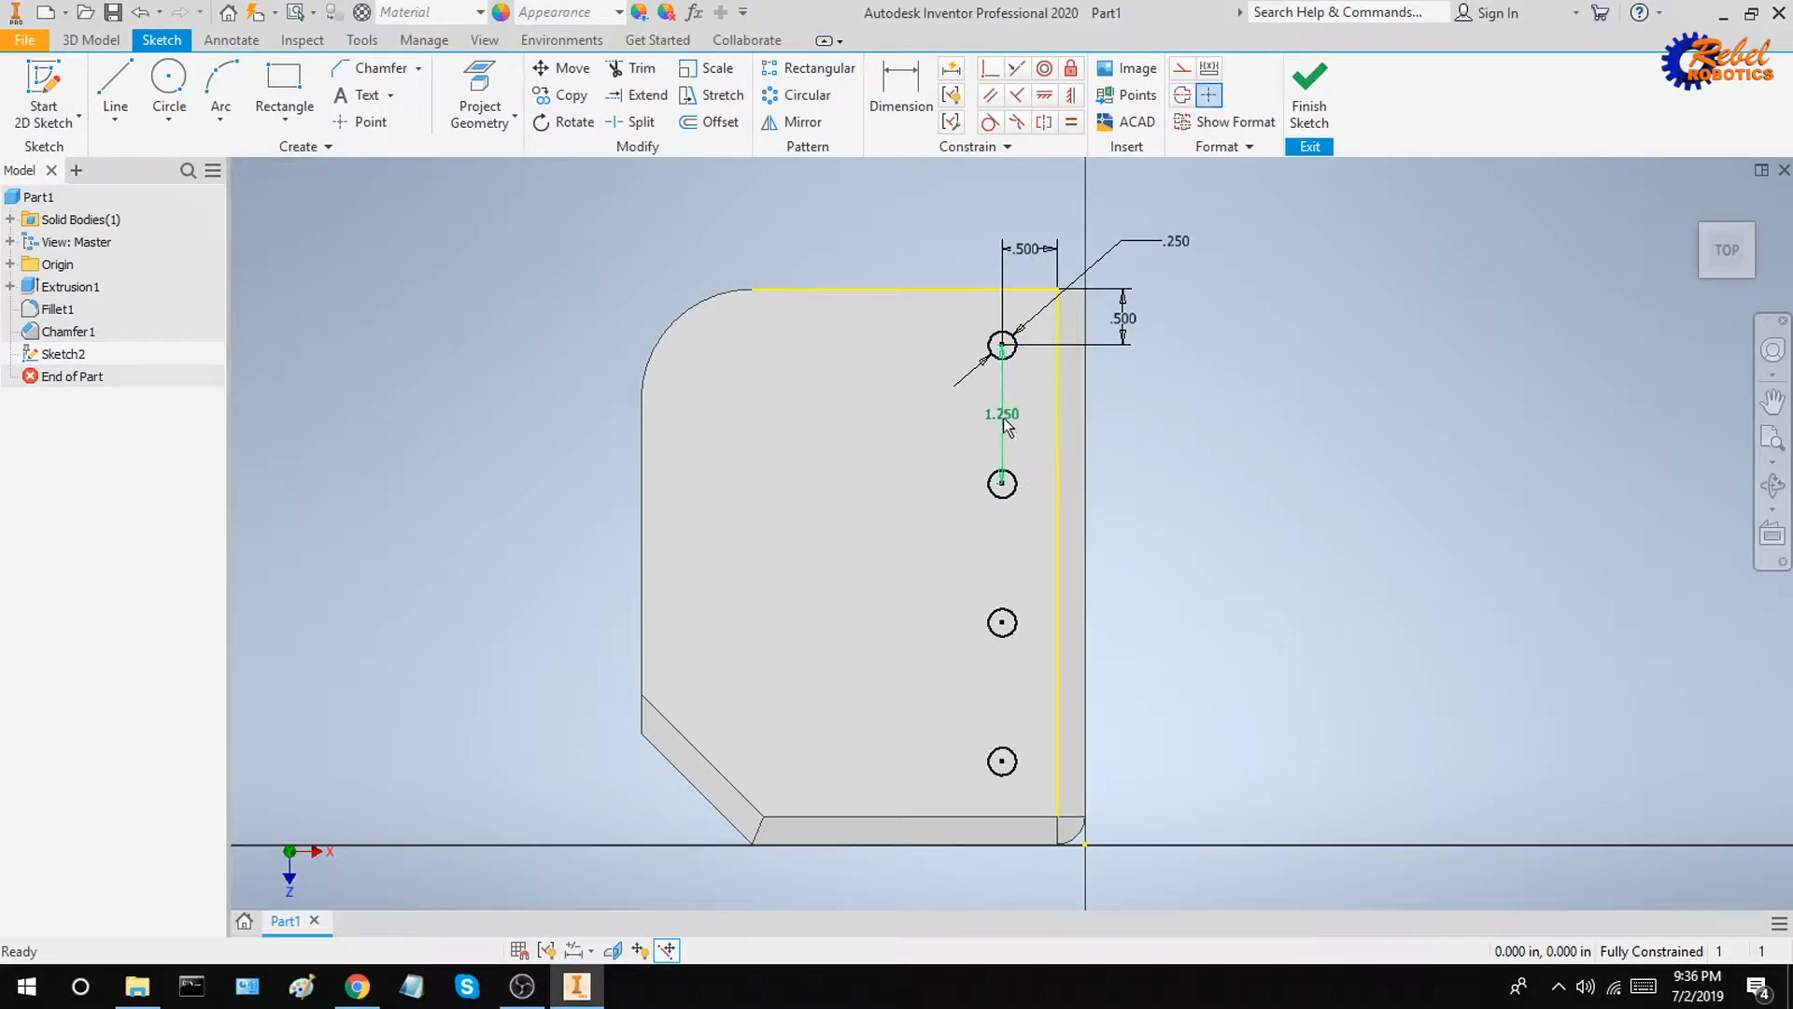
{"action": "left_click_drag", "start_coordinate": [1008, 416], "coordinate": [1162, 430]}
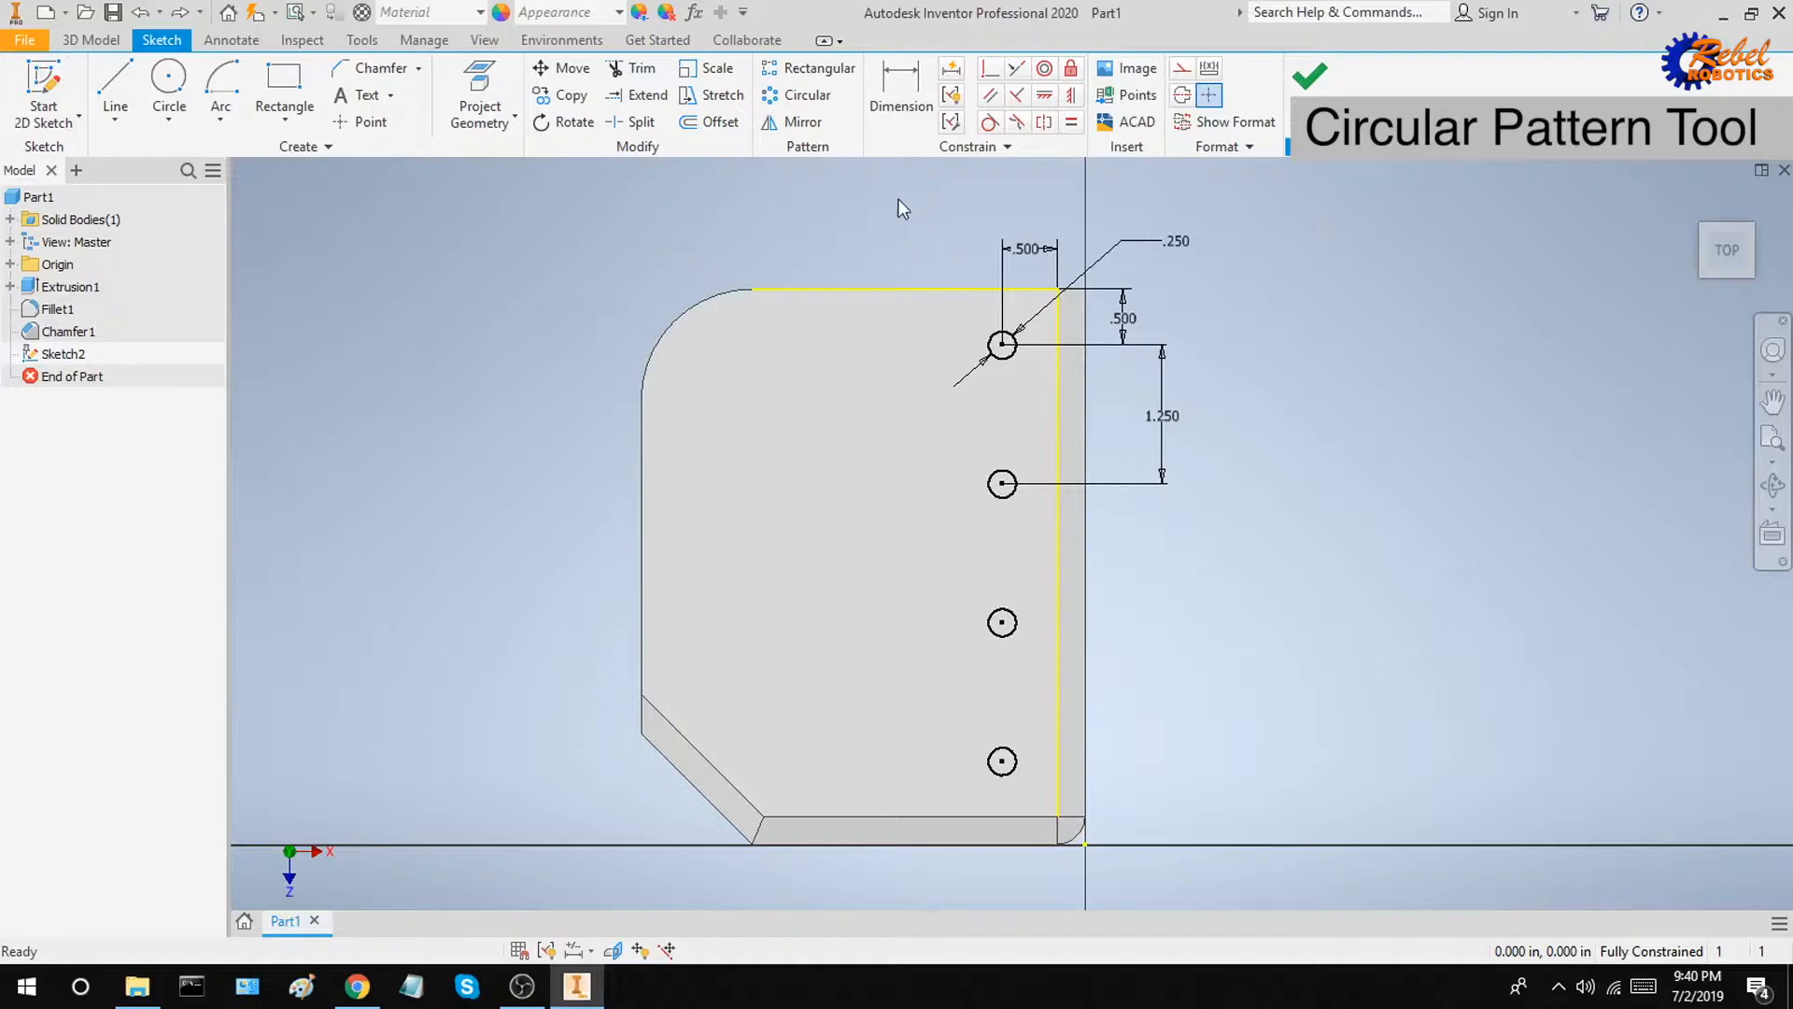
Step: Draw a vertical line from the sketch's top edge to its bottom edge
{"action": "left_click", "coordinate": [108, 82]}
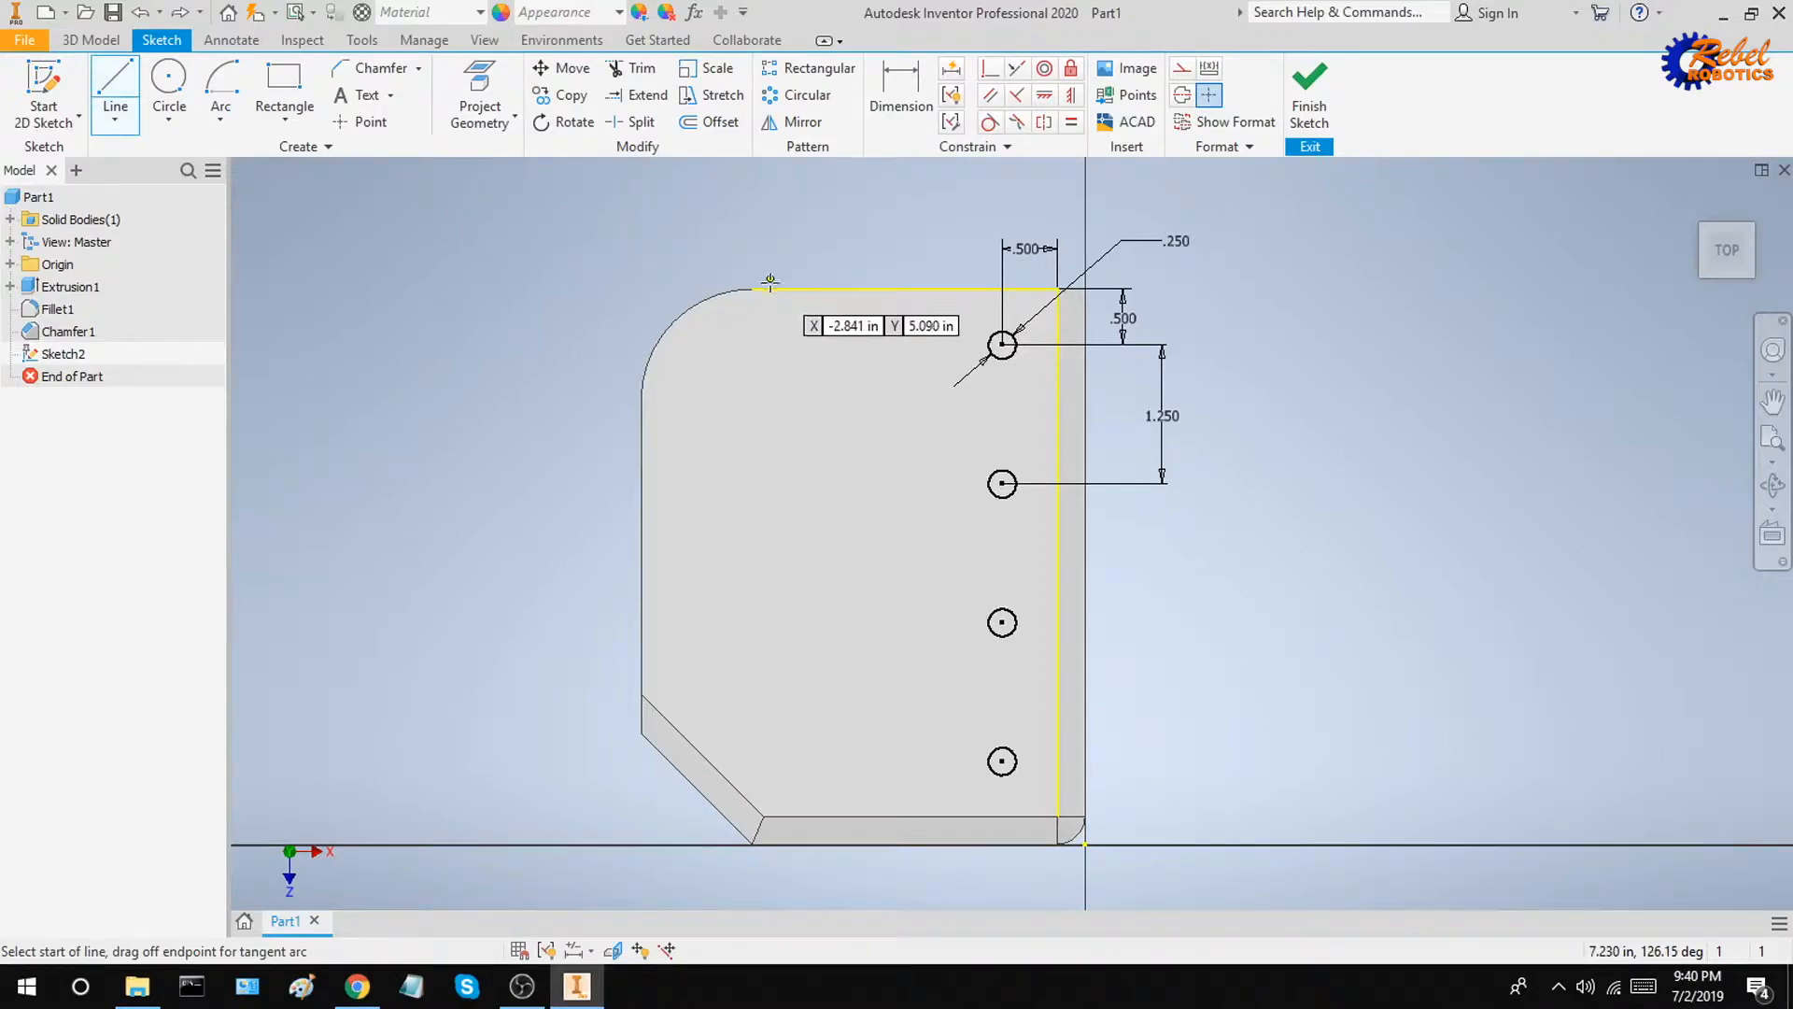
{"action": "left_click", "coordinate": [905, 288]}
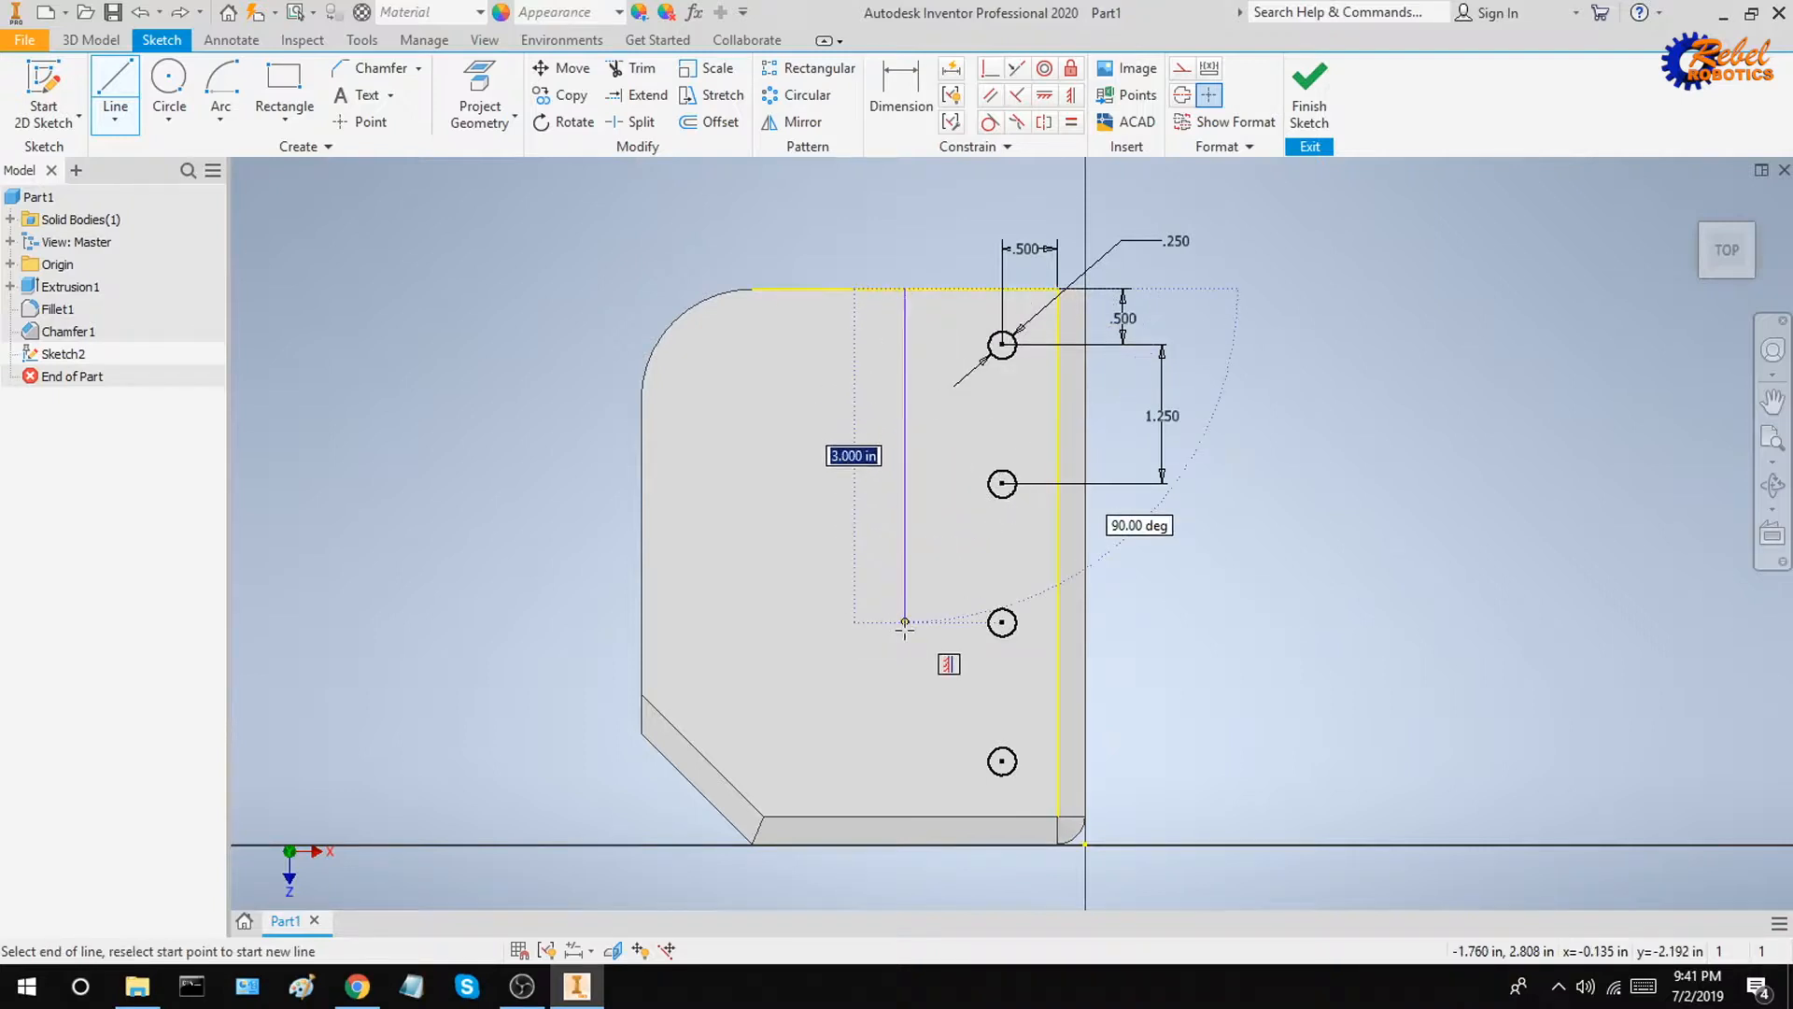
{"action": "double_click", "coordinate": [908, 815]}
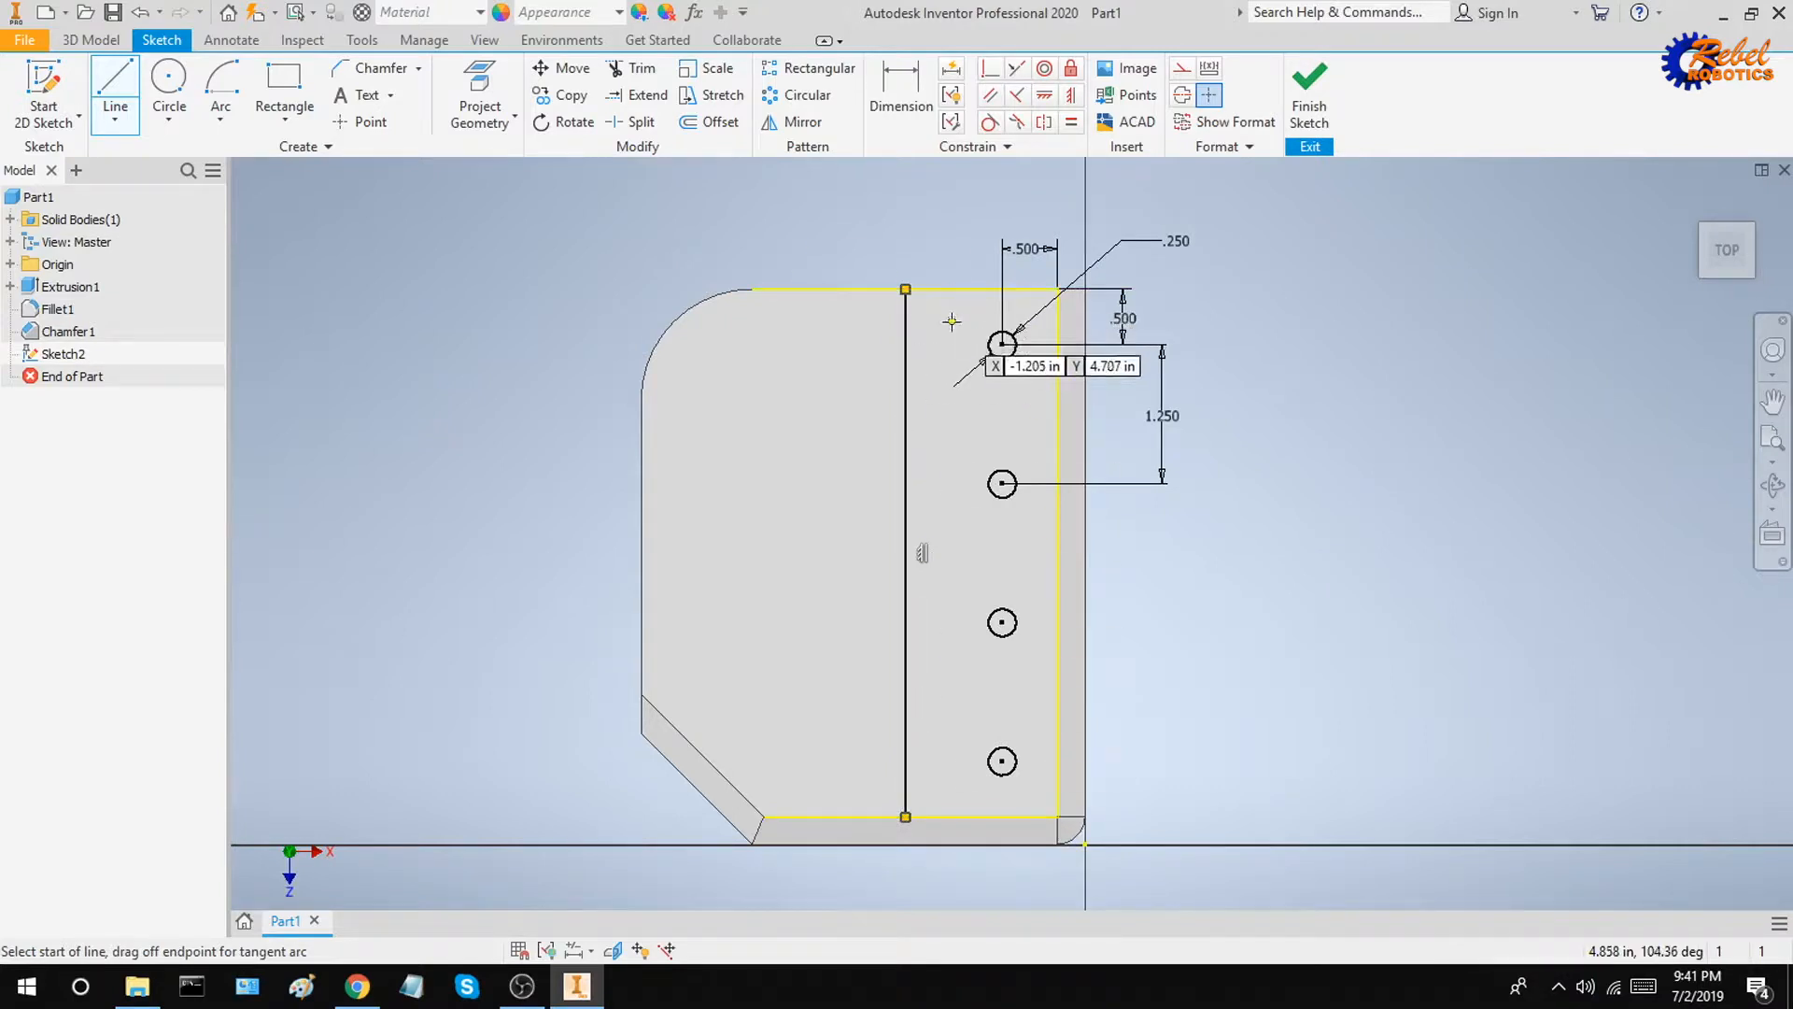
Step: Draw a 180-degree center-point arc of 0.5 in radius centred on the vertical line
{"action": "left_click", "coordinate": [220, 119]}
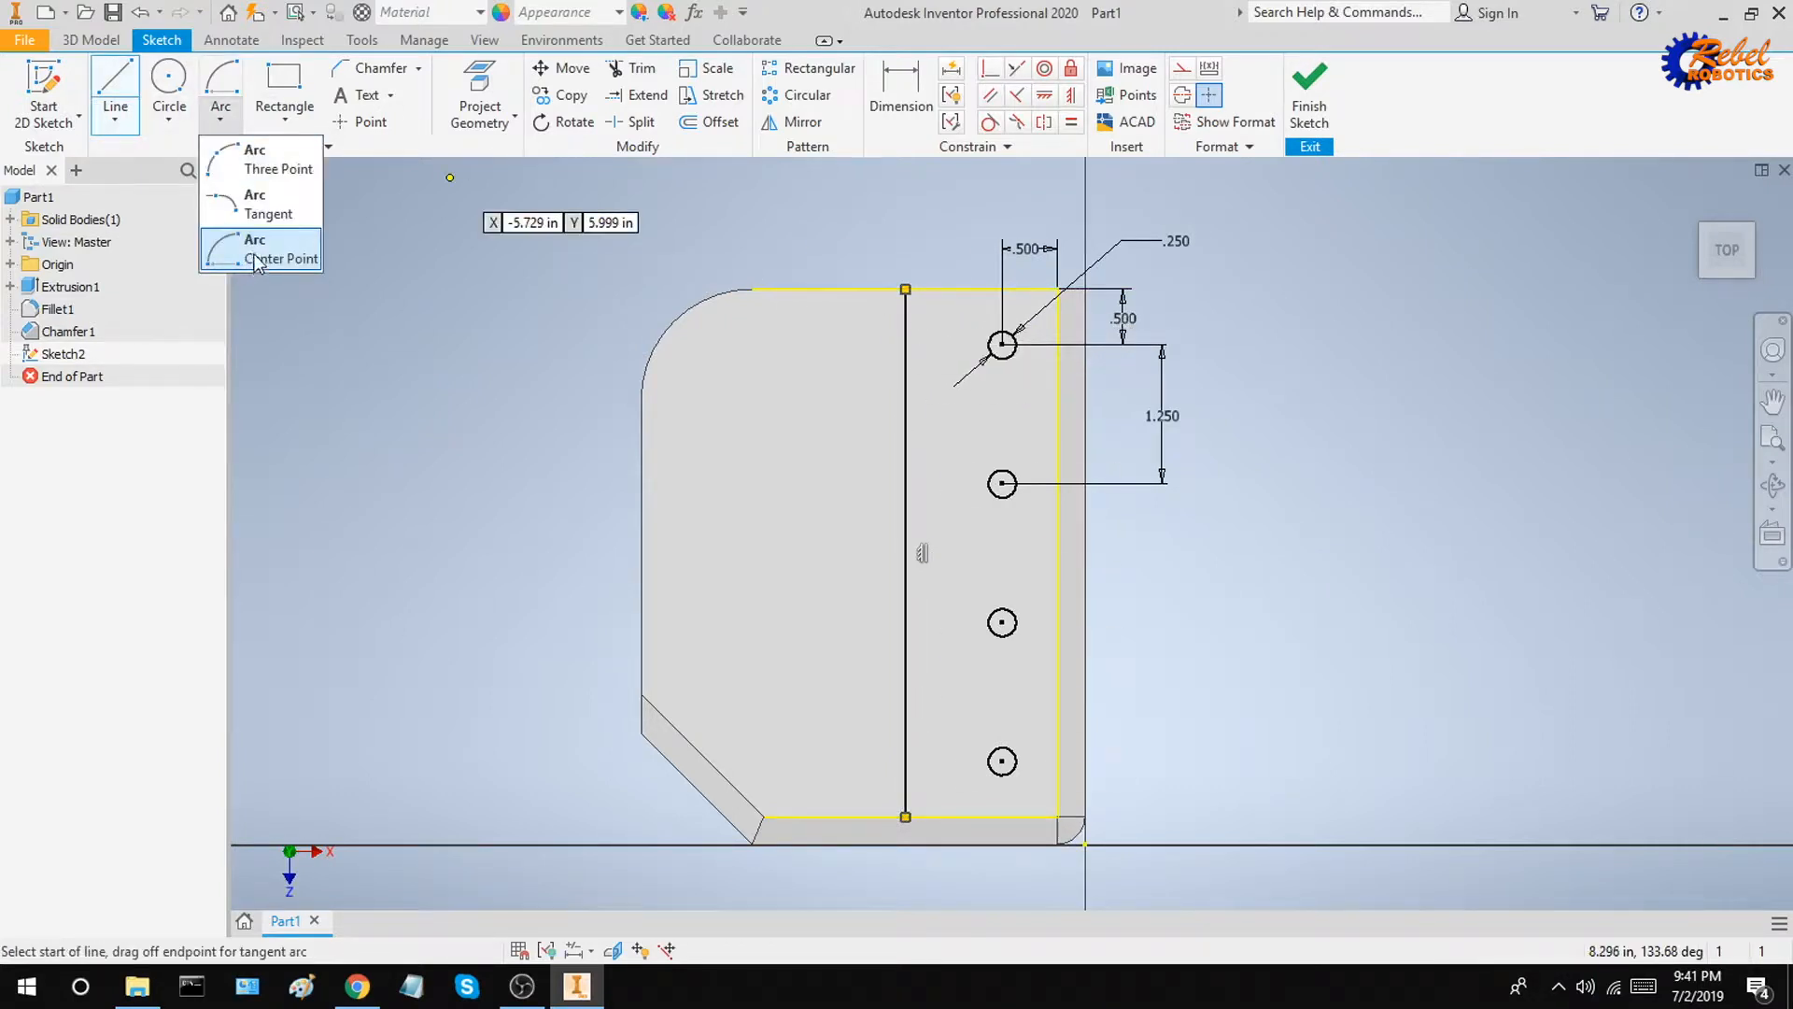
{"action": "left_click", "coordinate": [239, 251]}
{"action": "left_click", "coordinate": [220, 118]}
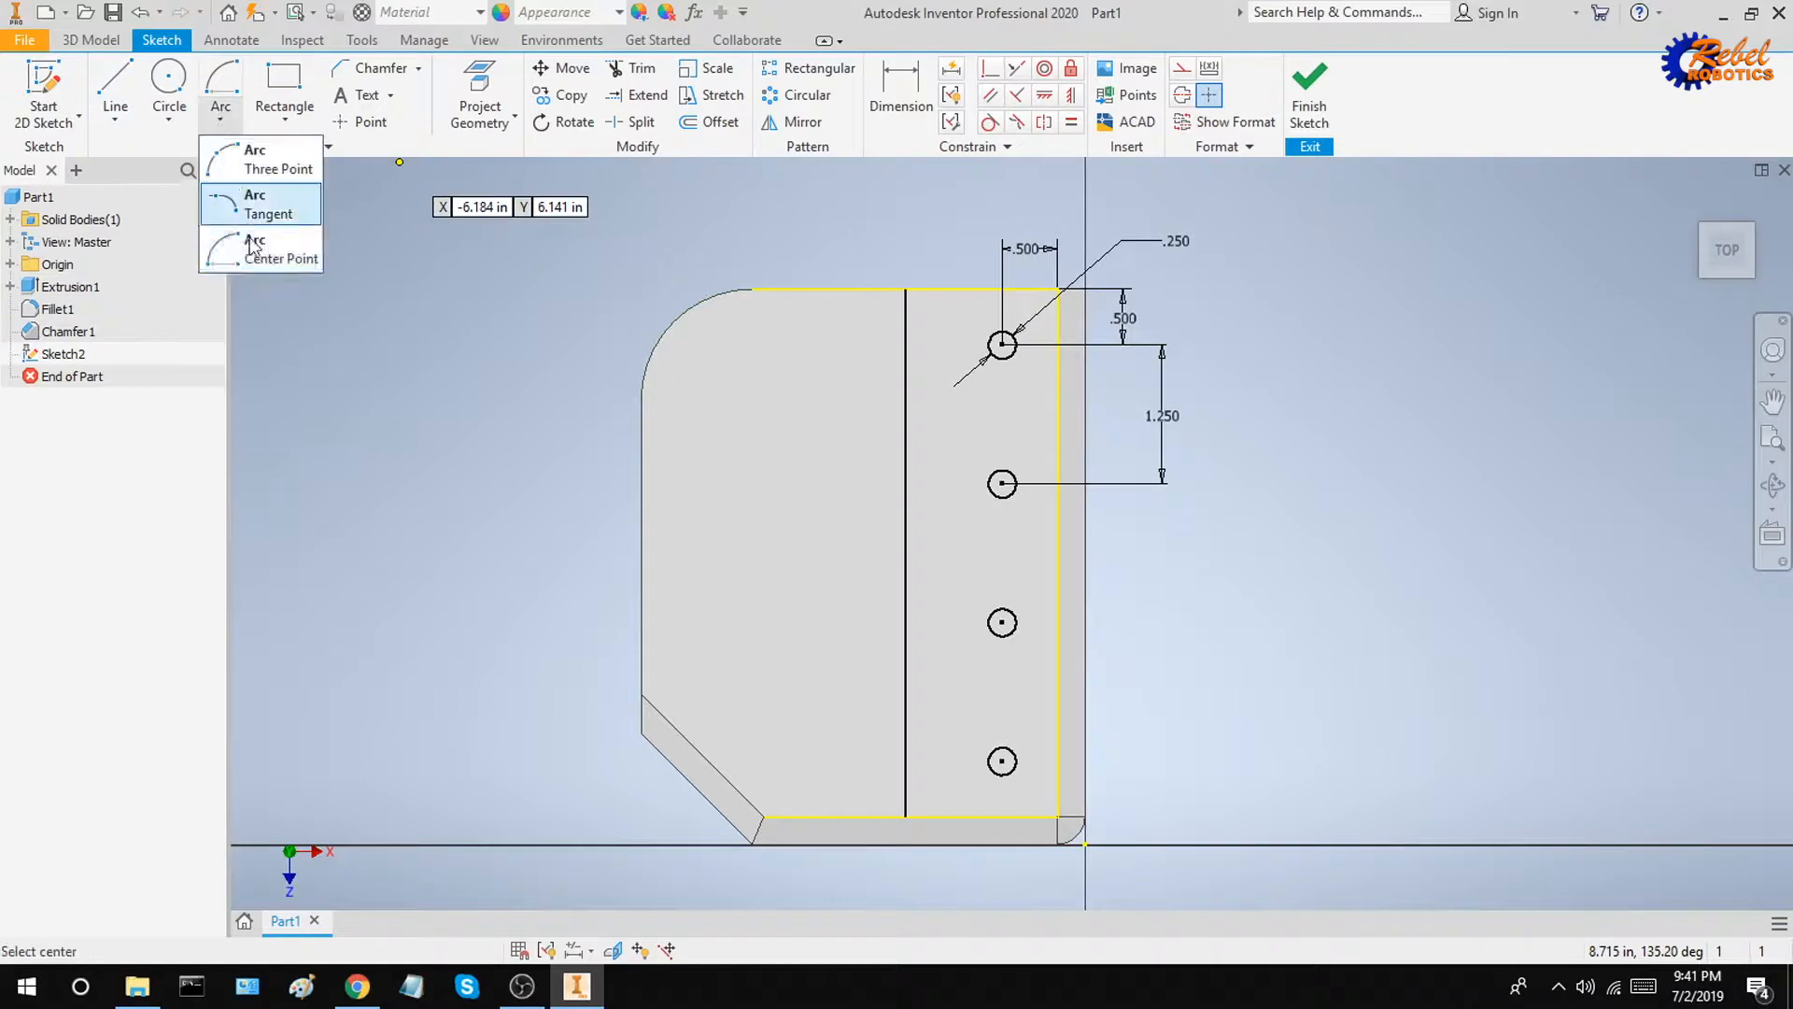
{"action": "left_click", "coordinate": [238, 252]}
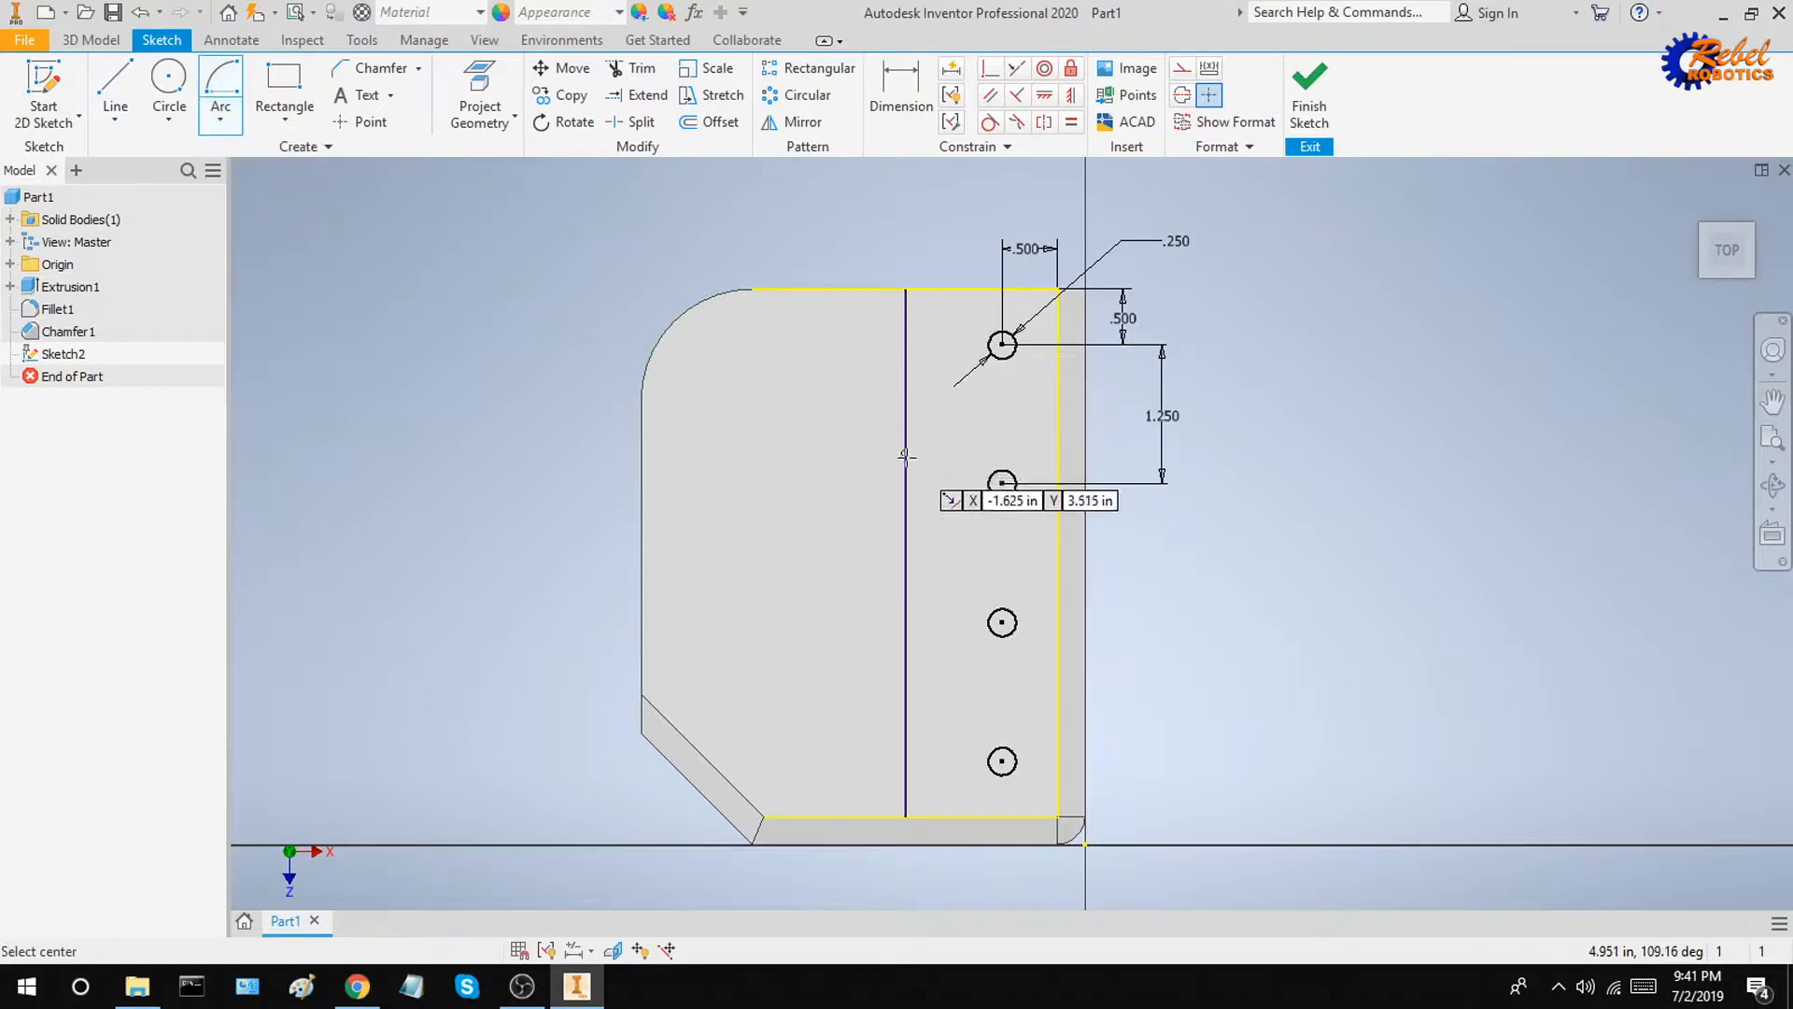
{"action": "left_click", "coordinate": [905, 552]}
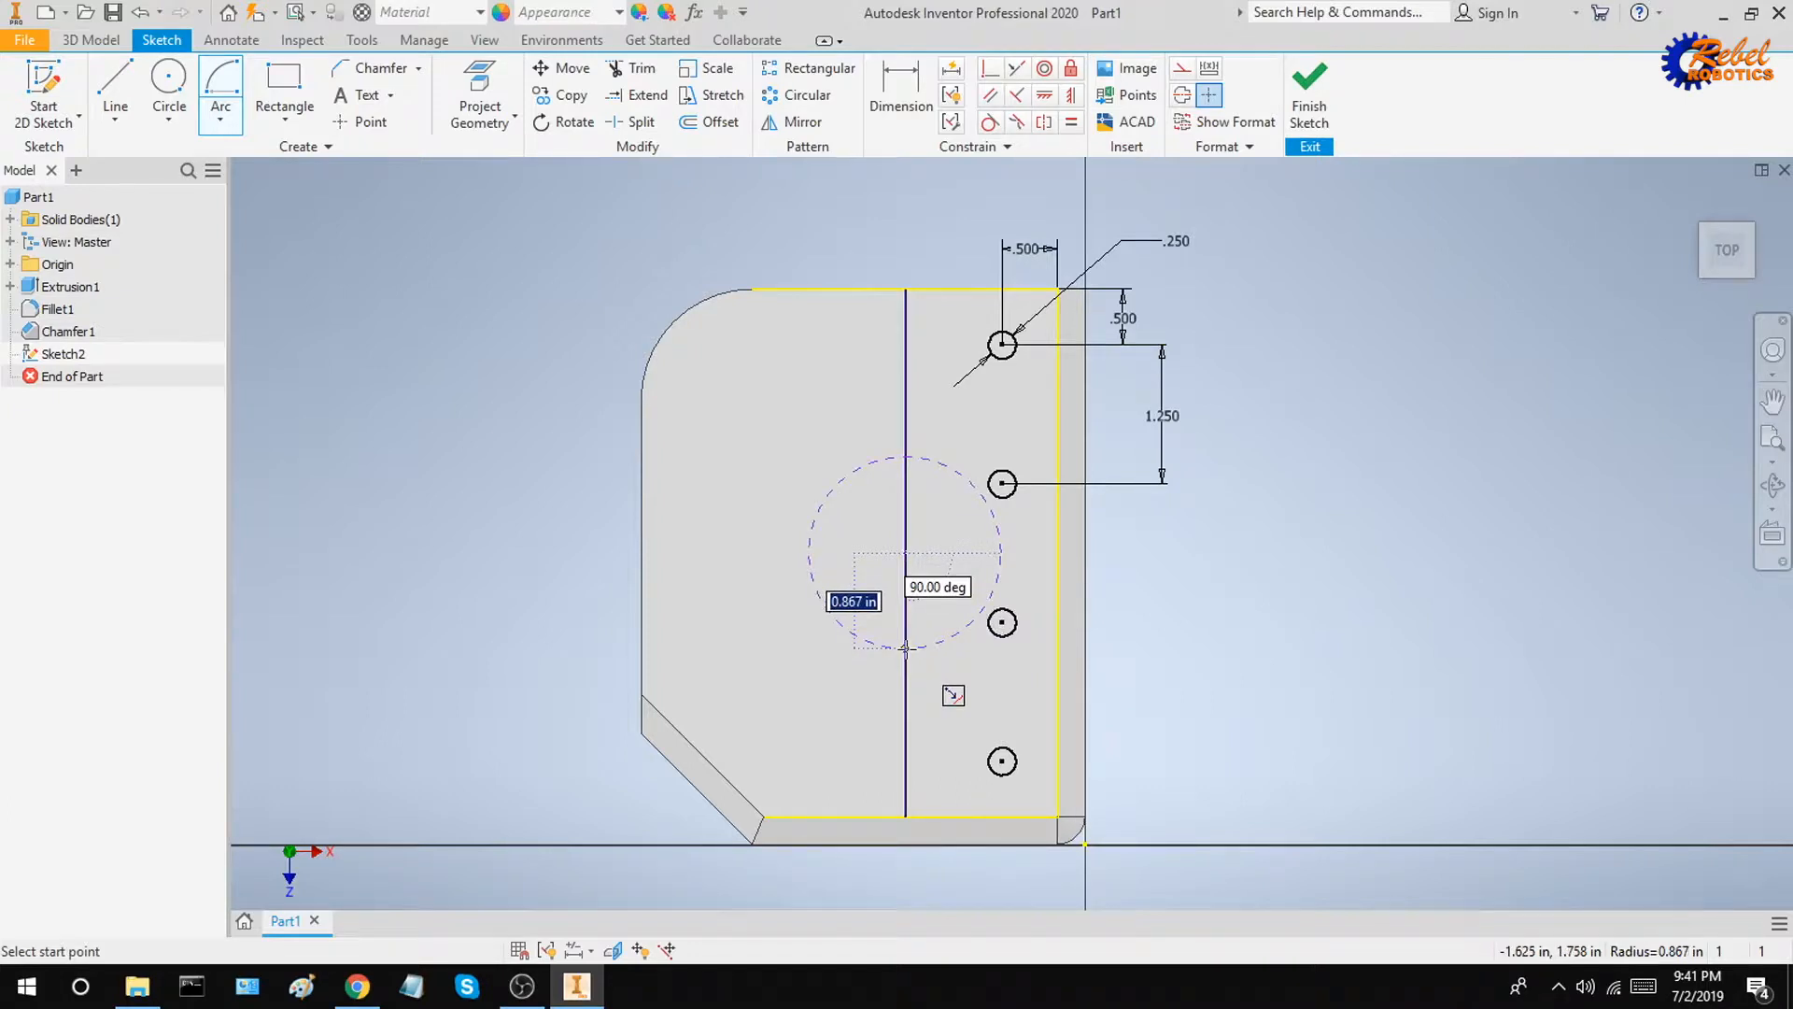
{"action": "type", "text": "00"}
{"action": "key", "text": "Return"}
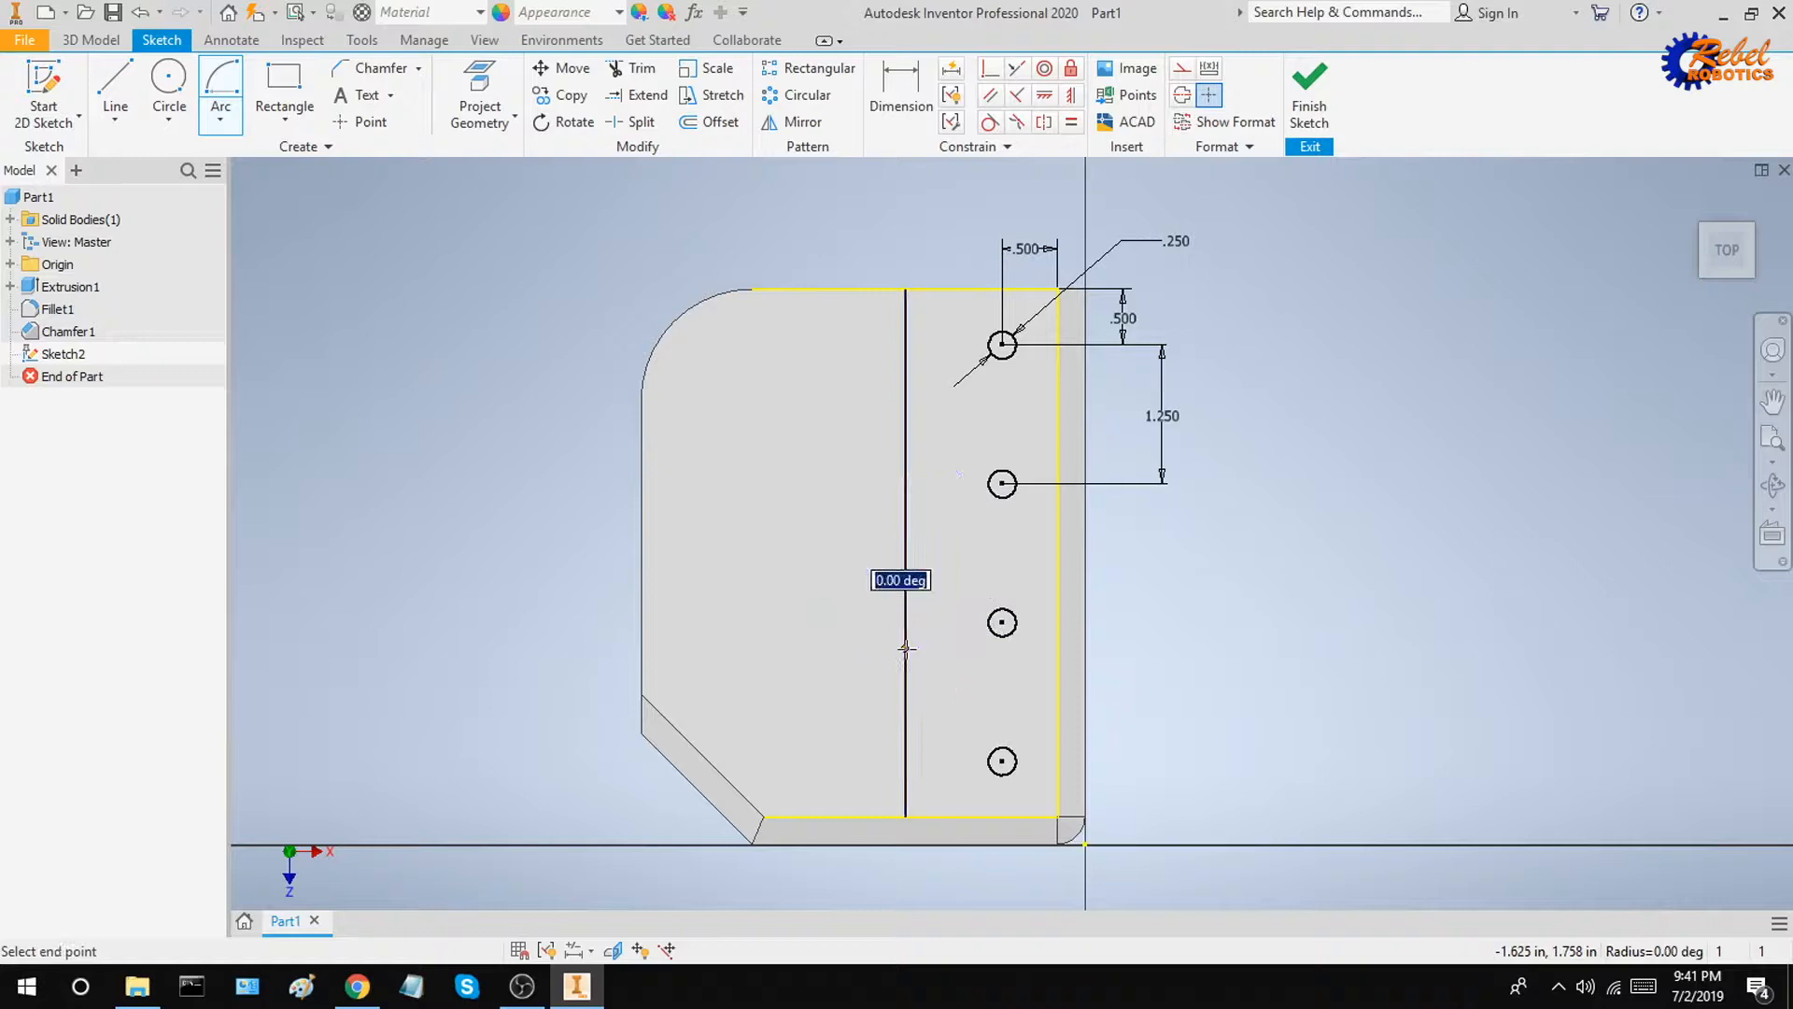
{"action": "left_click", "coordinate": [905, 459]}
{"action": "key", "text": "Escape"}
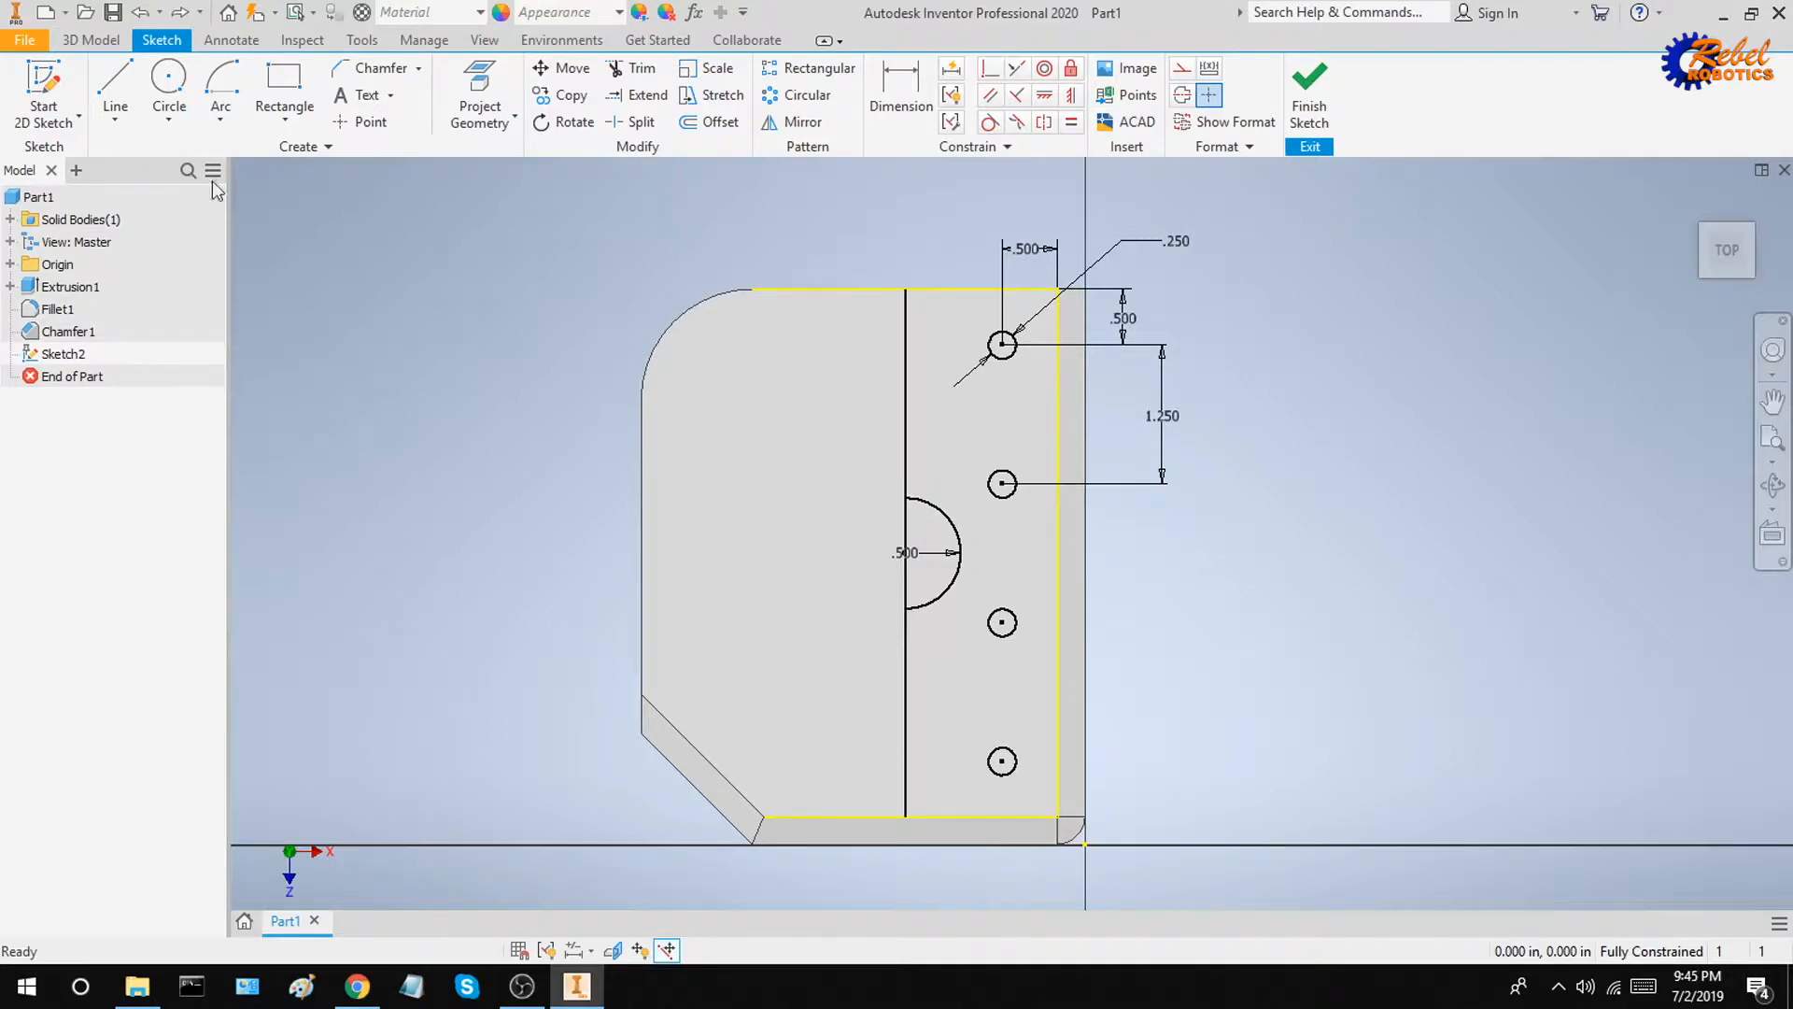
Step: Draw a 0.25 in diameter circle centred at the arc's upper endpoint
{"action": "left_click", "coordinate": [169, 83]}
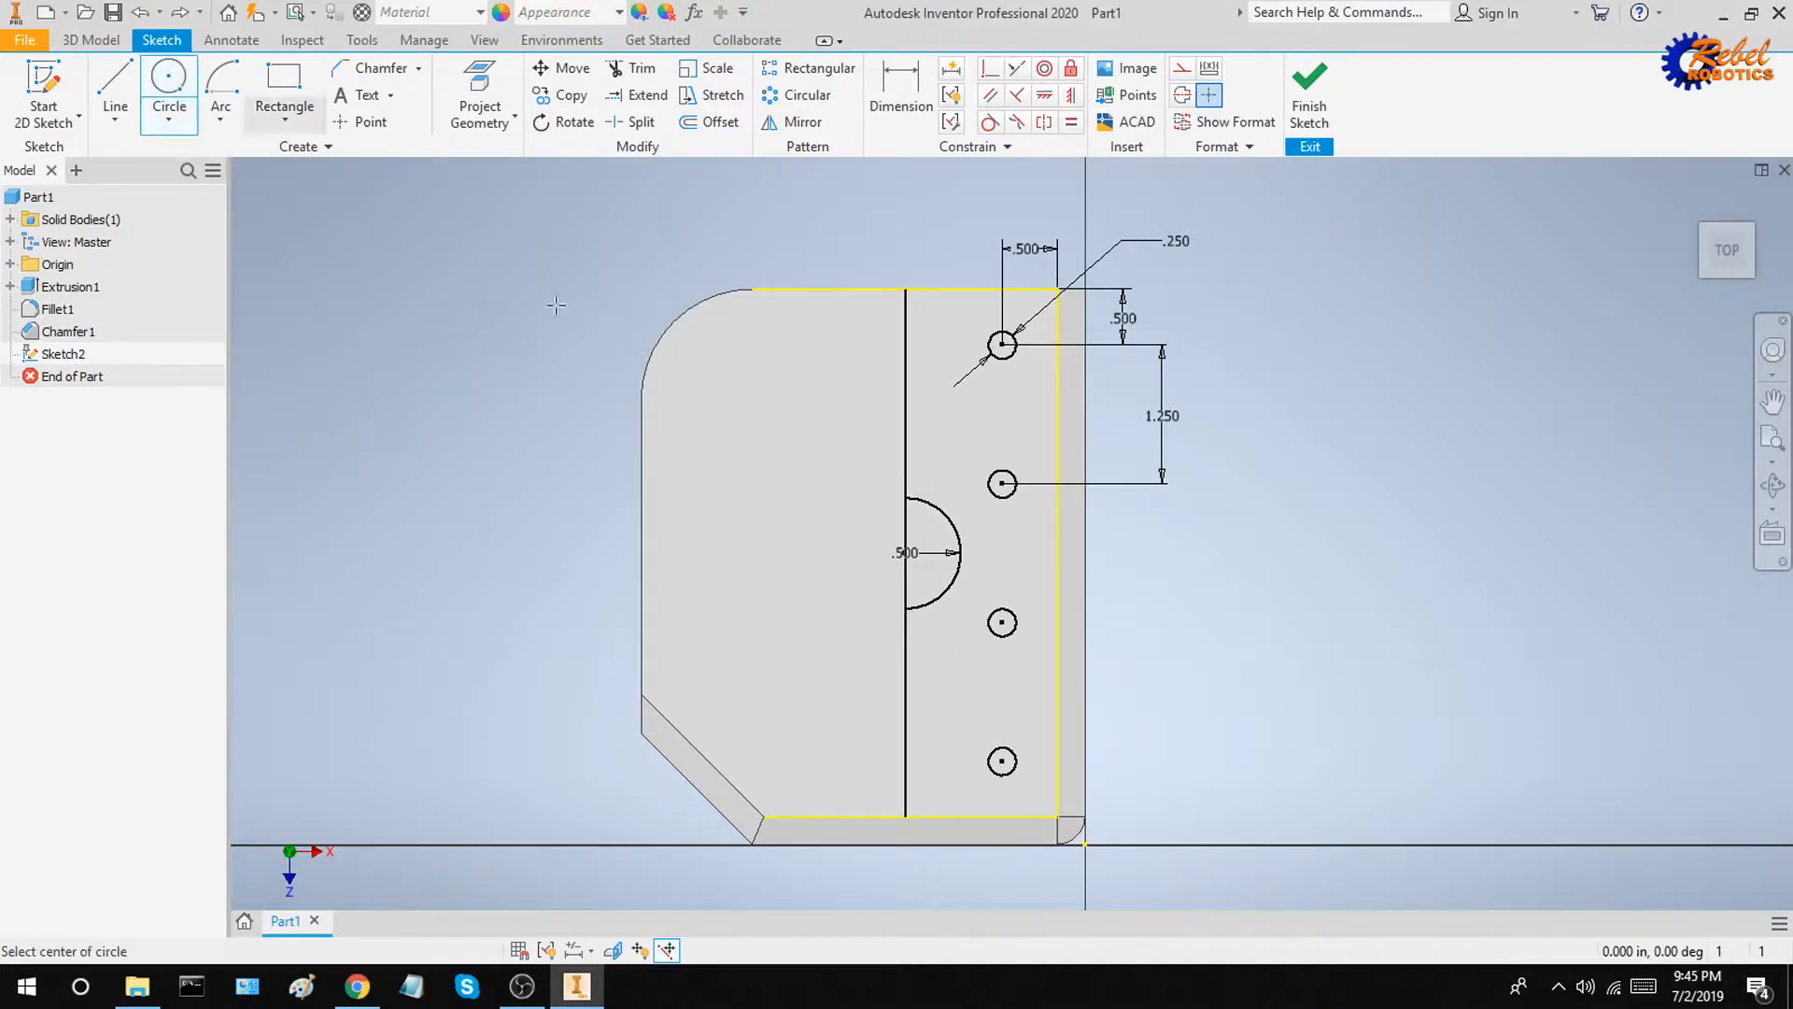
{"action": "left_click", "coordinate": [905, 496]}
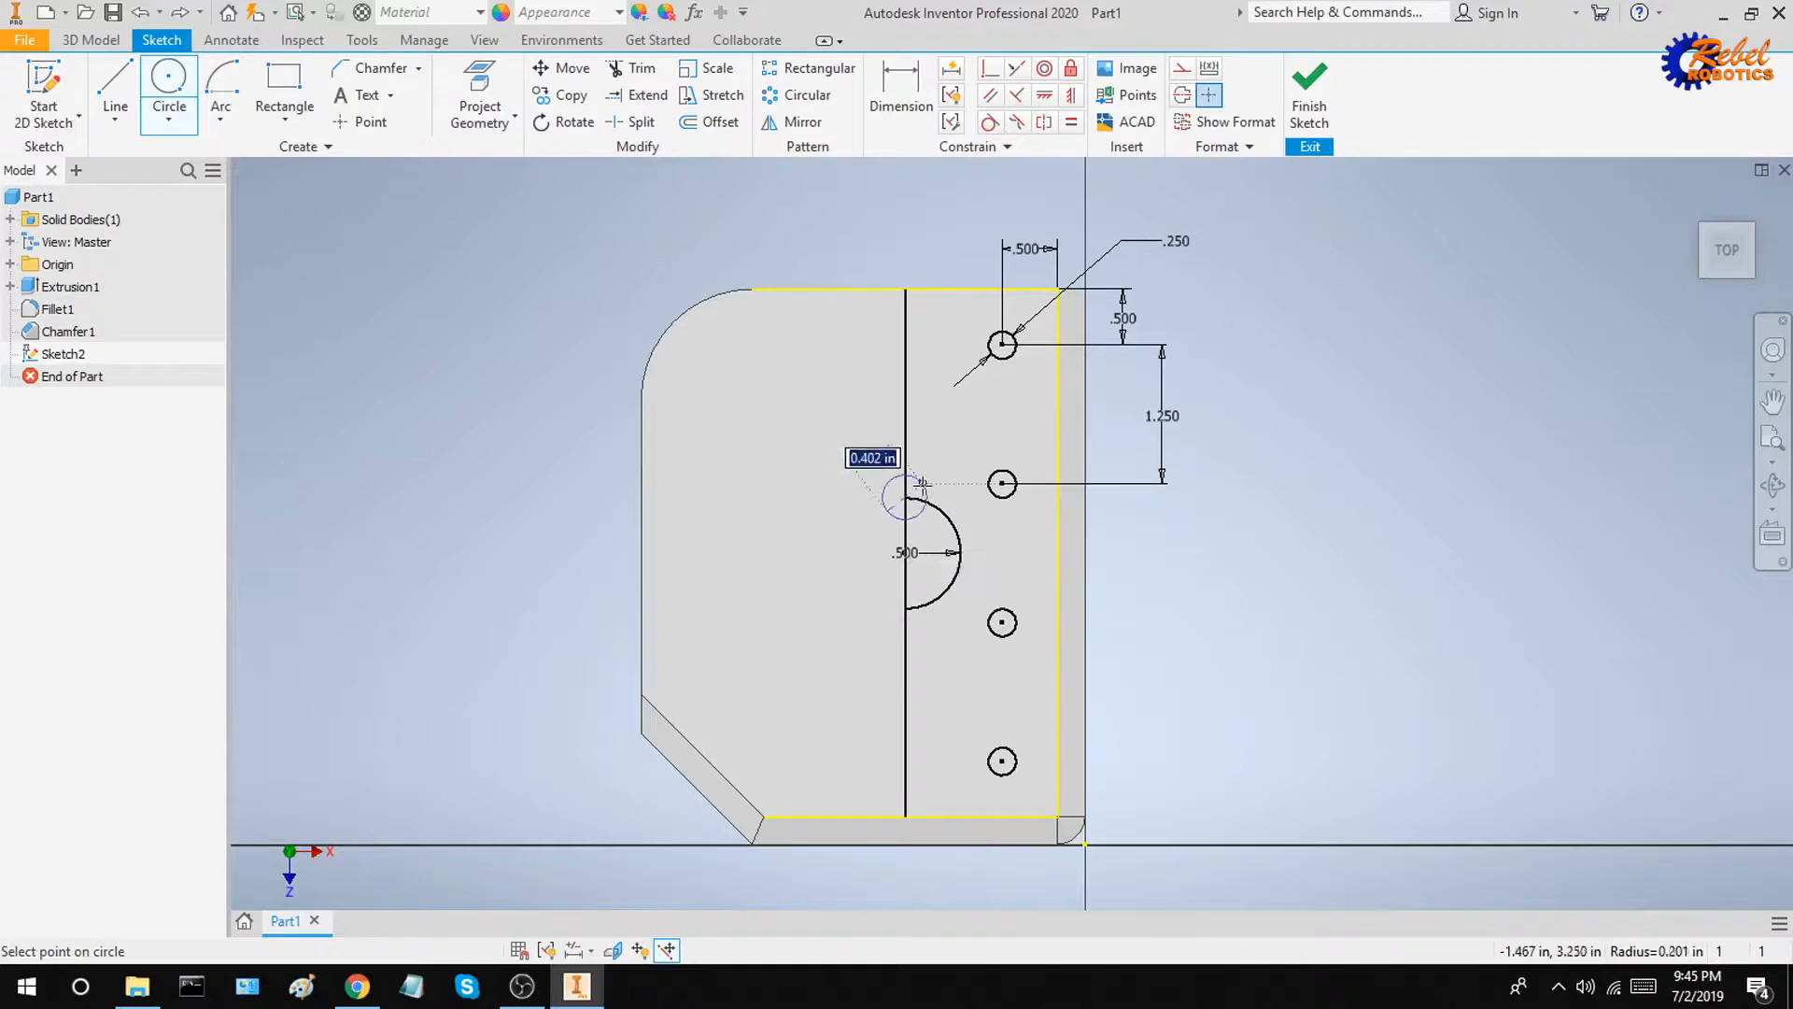
{"action": "type", "text": "0.25"}
{"action": "key", "text": "Return"}
{"action": "key", "text": "Escape"}
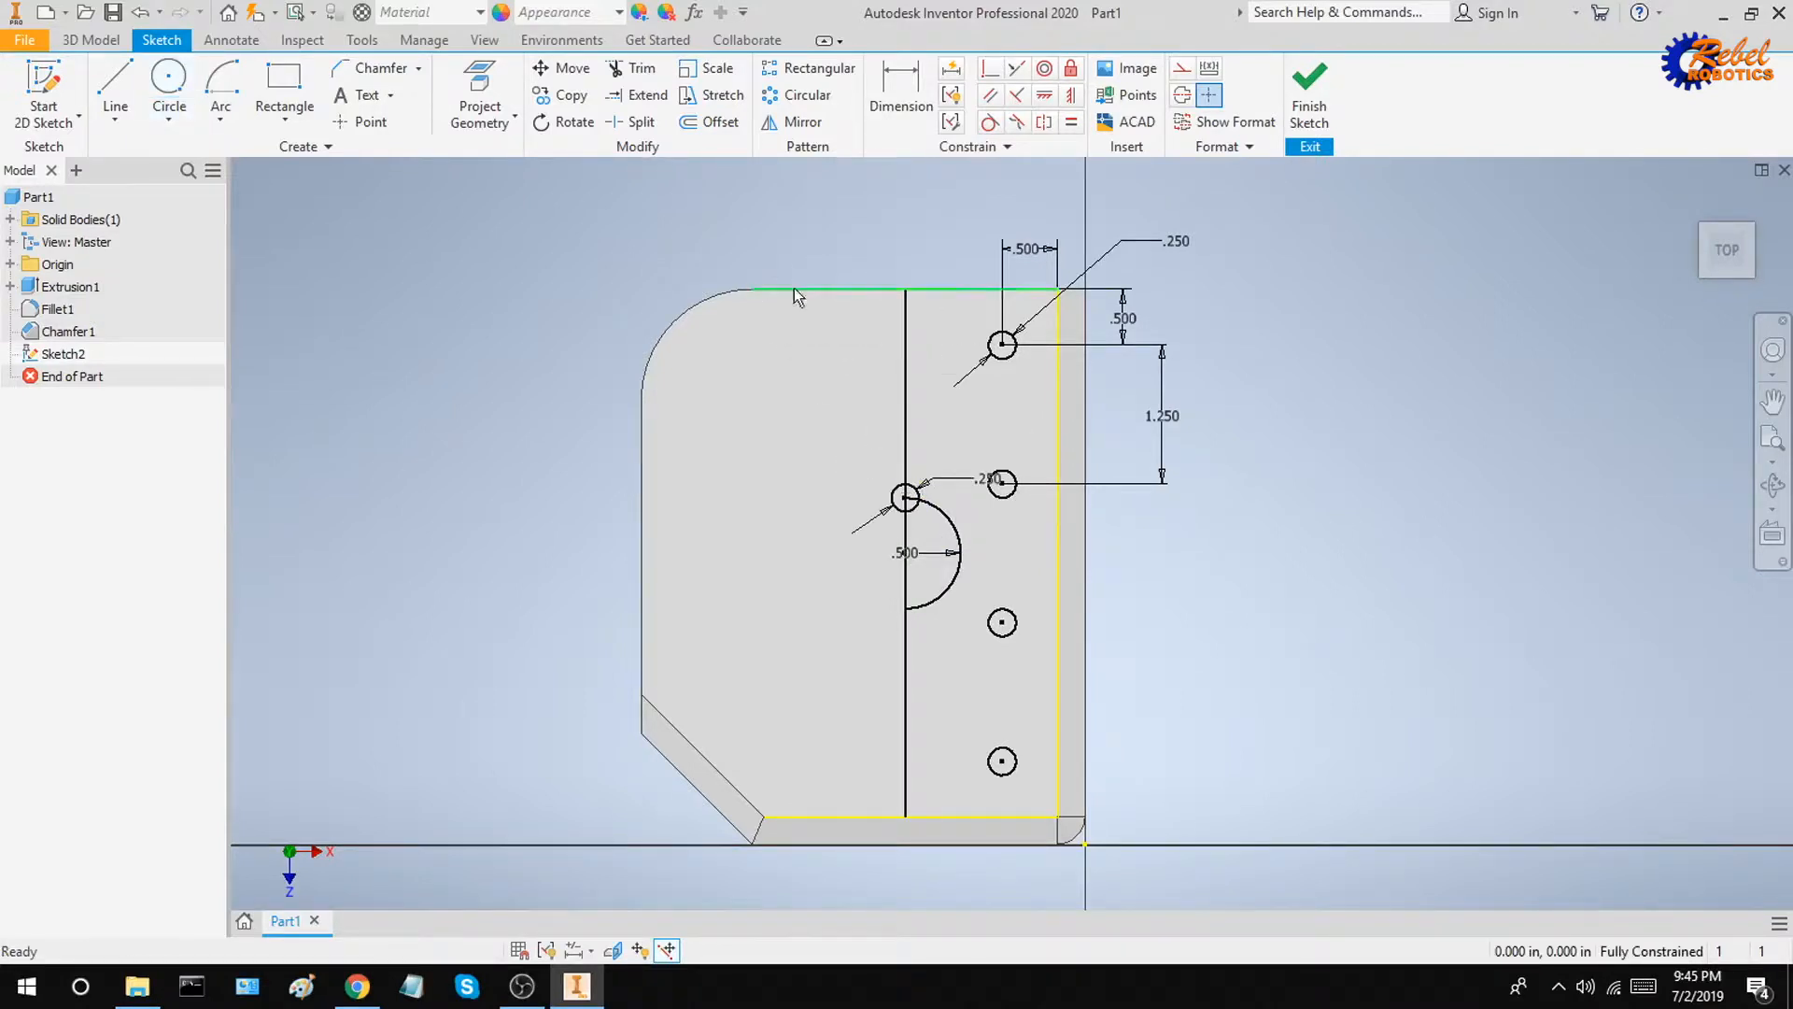
Step: Circular-pattern the small circle at the arc's upper end about the arc's centre point, 4 copies over 360 deg
{"action": "left_click", "coordinate": [804, 101]}
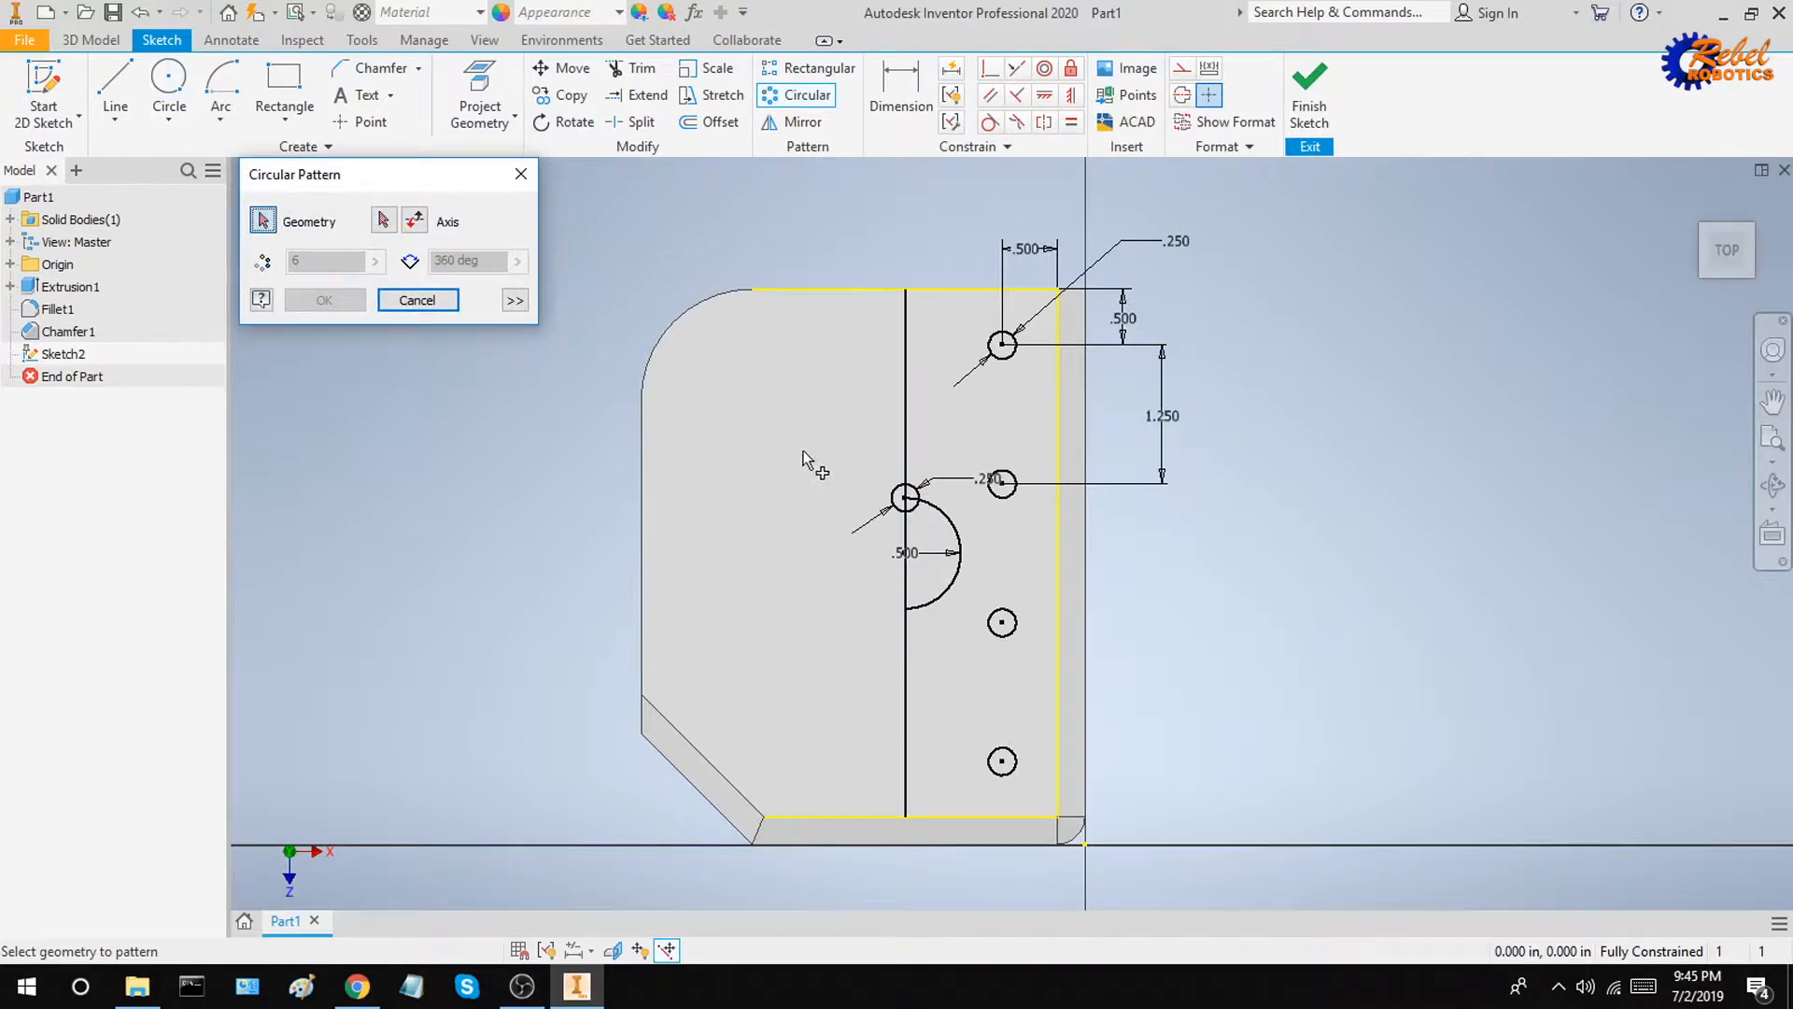
{"action": "left_click", "coordinate": [895, 493]}
{"action": "left_click", "coordinate": [383, 220]}
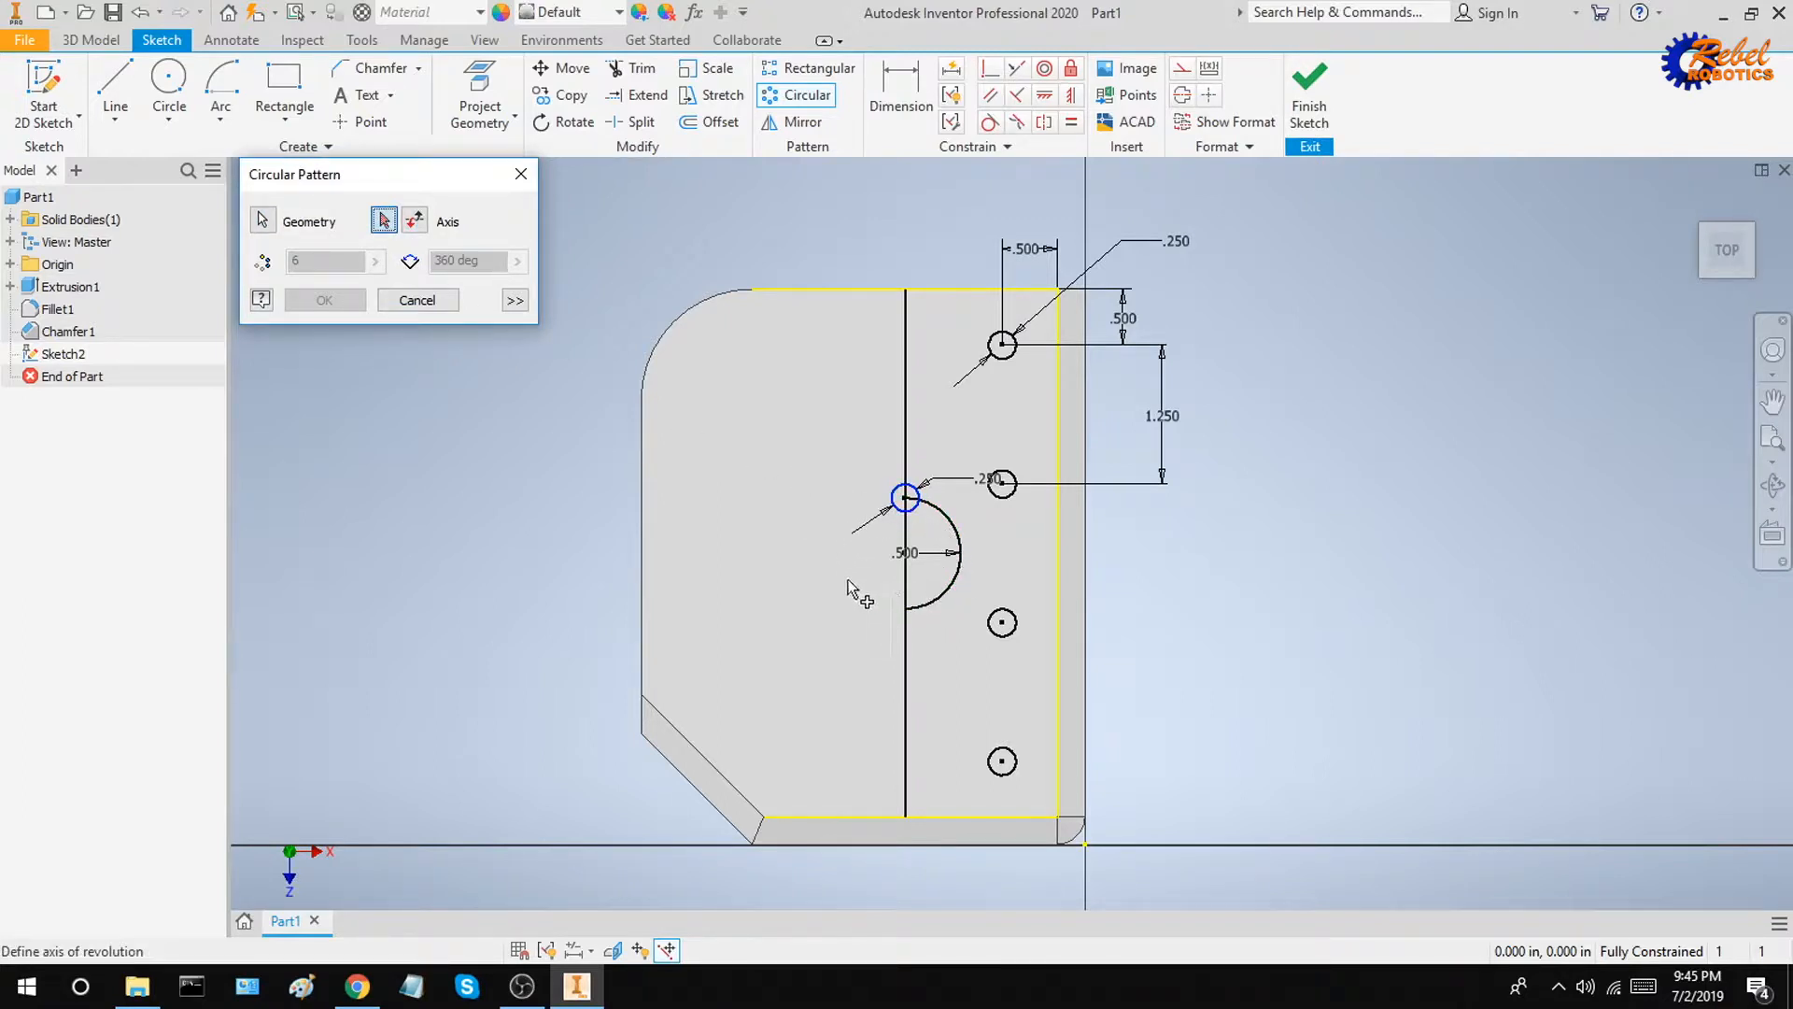
{"action": "left_click", "coordinate": [952, 588]}
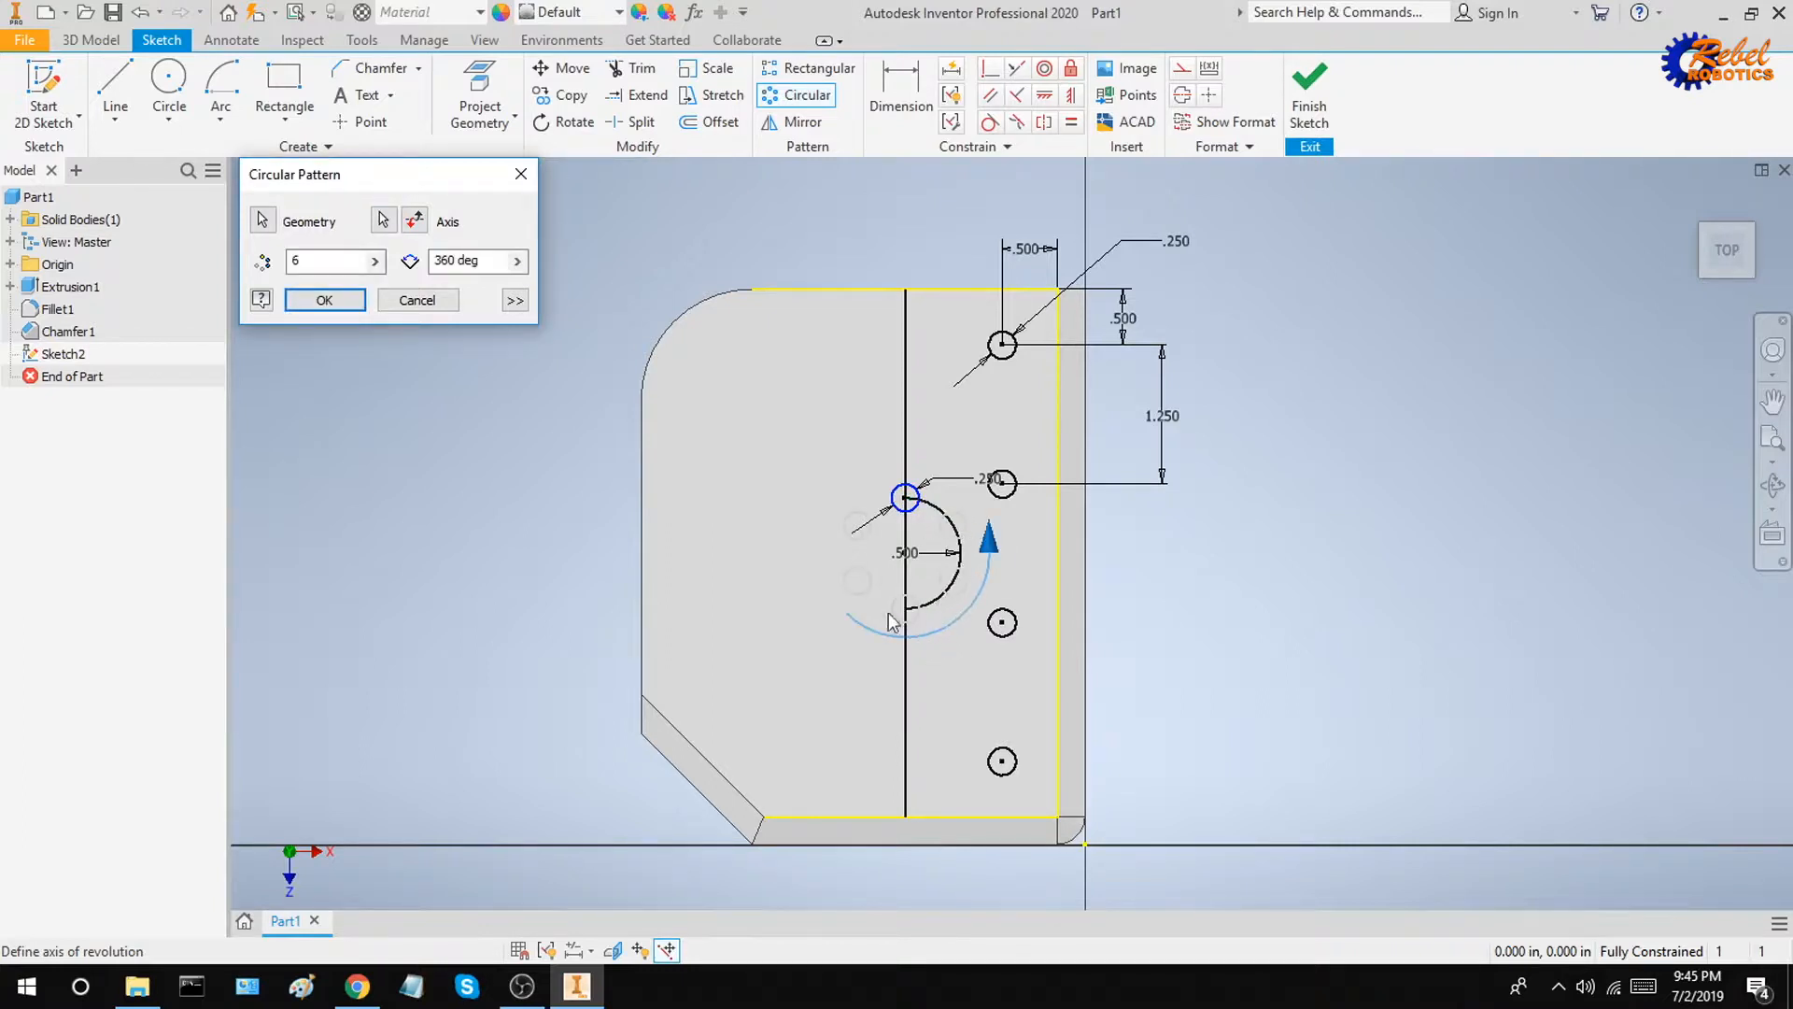
{"action": "double_click", "coordinate": [329, 265]}
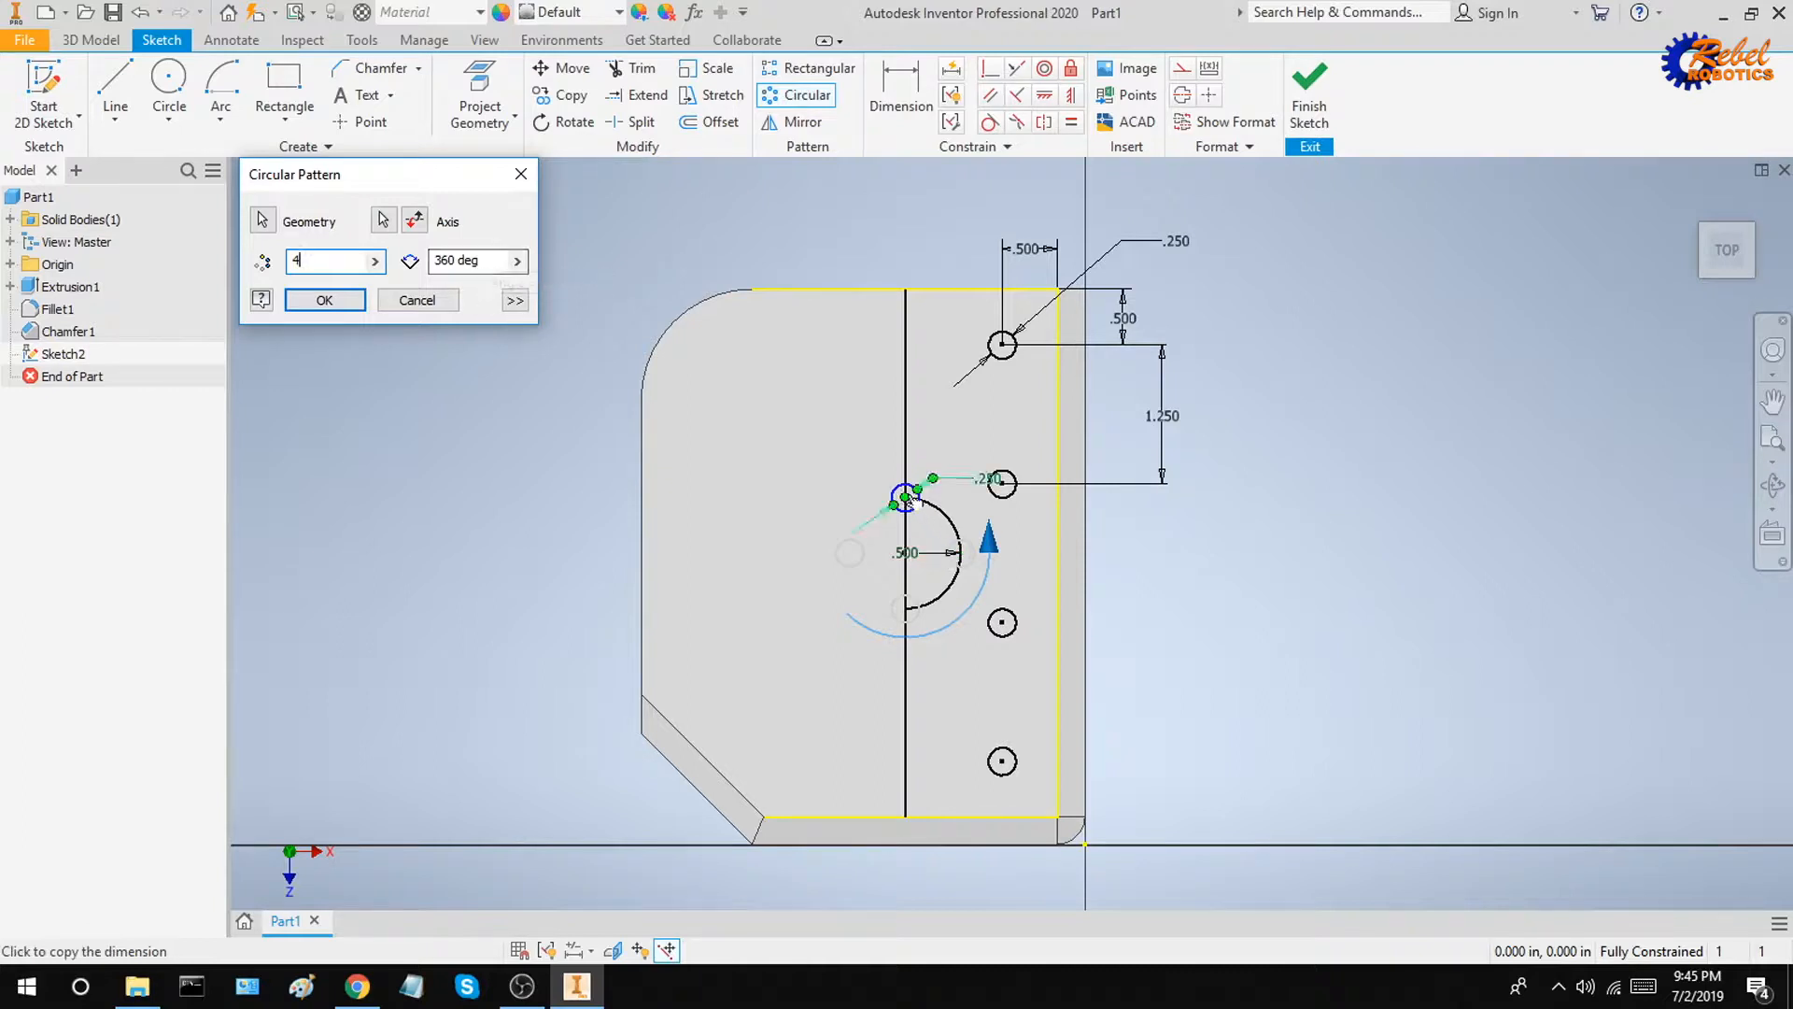
{"action": "left_click", "coordinate": [442, 260]}
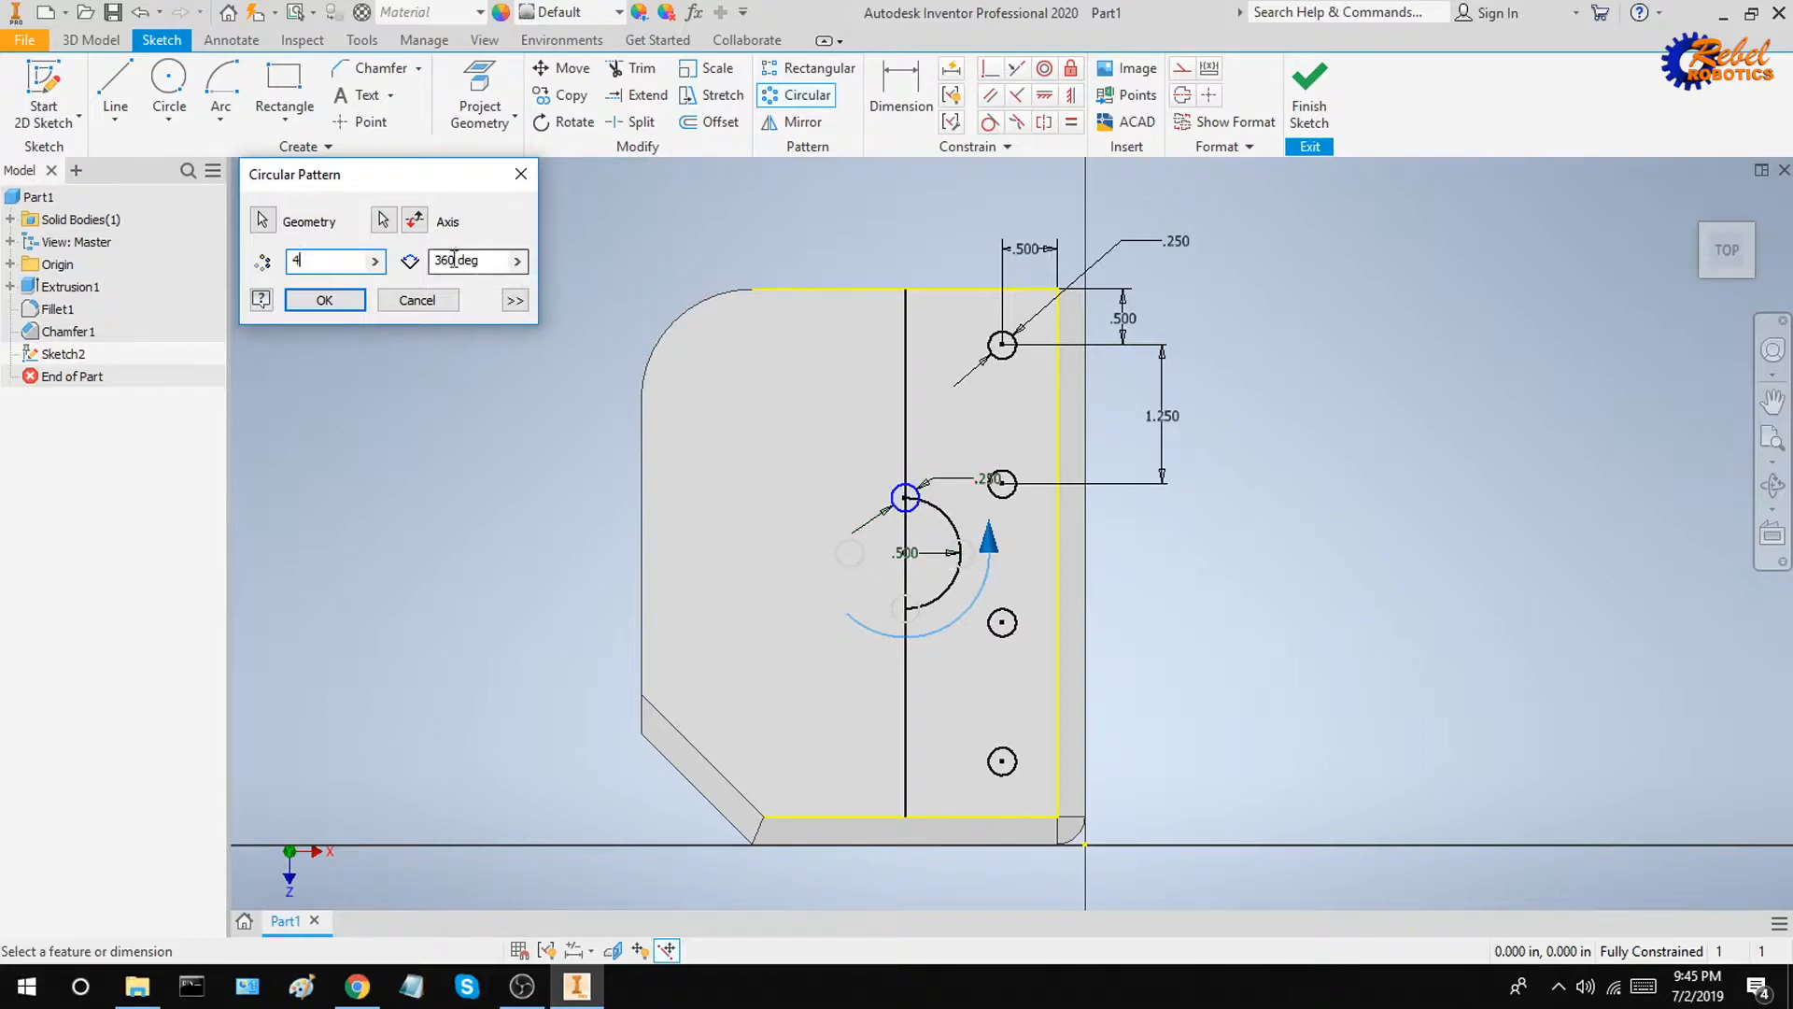
{"action": "type", "text": "90"}
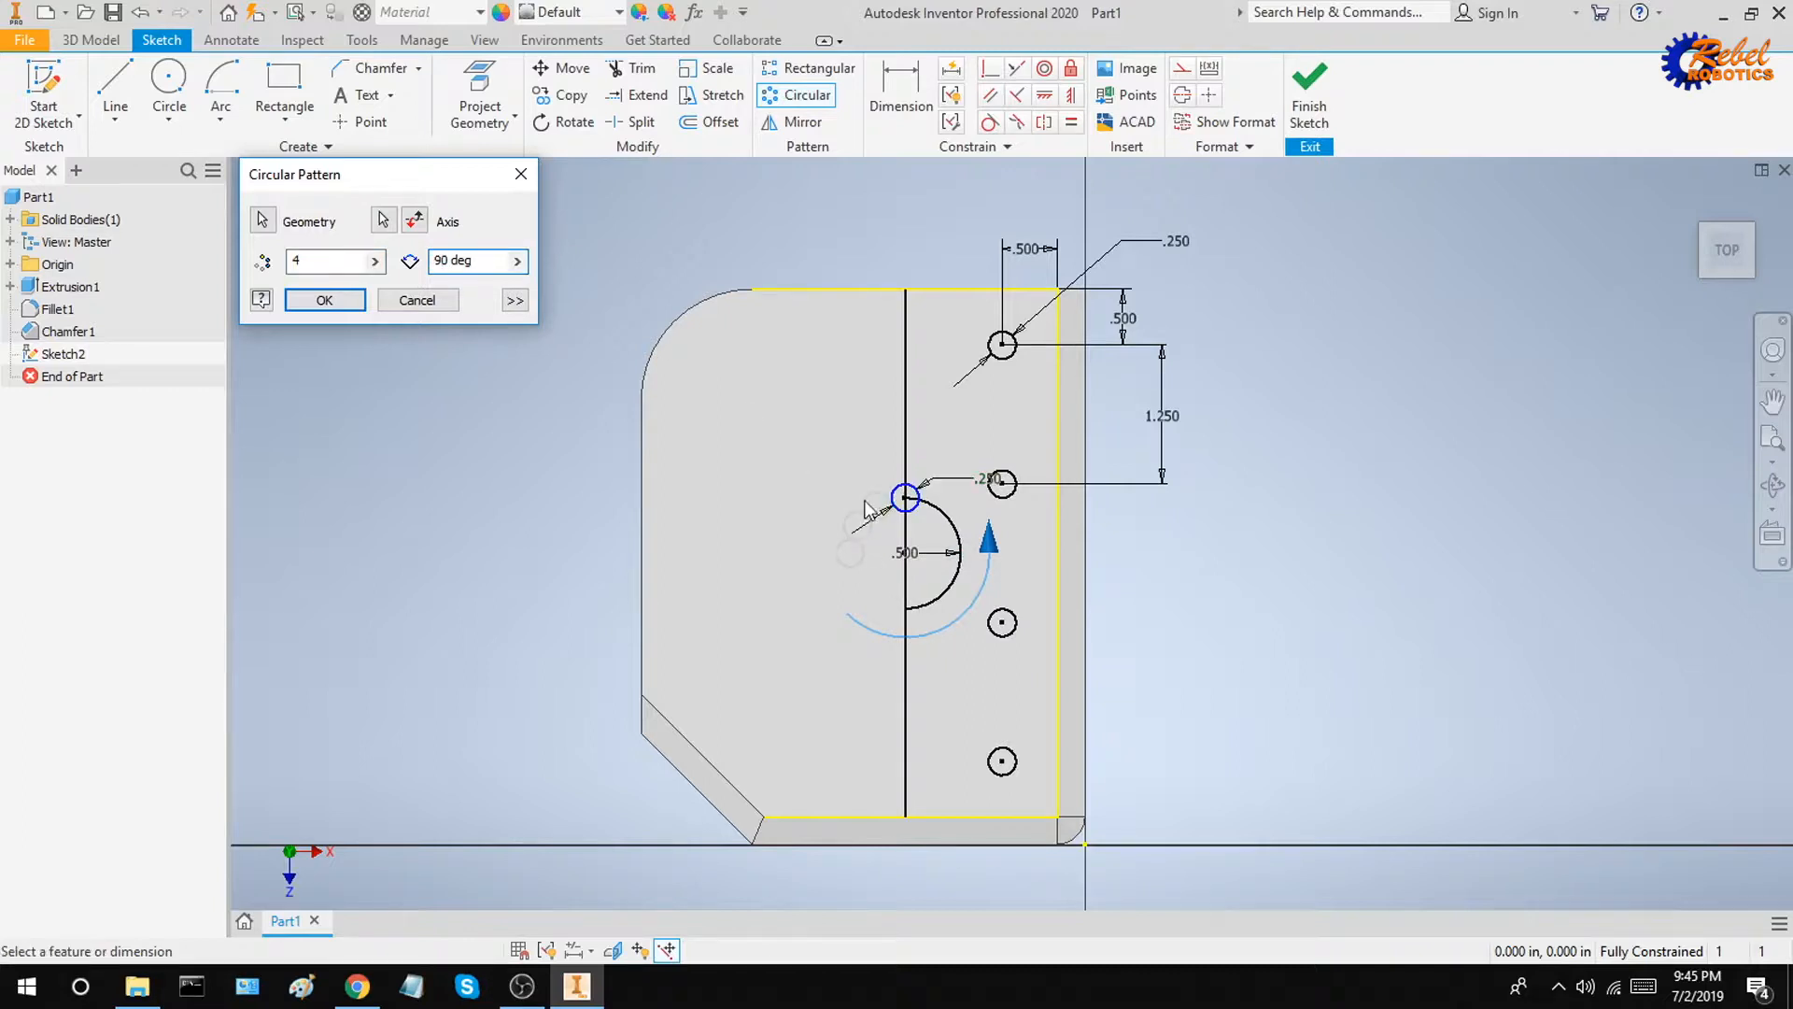
{"action": "scroll", "coordinate": [875, 555], "scroll_direction": "up", "scroll_amount": 5}
{"action": "scroll", "coordinate": [911, 323], "scroll_direction": "down", "scroll_amount": 2}
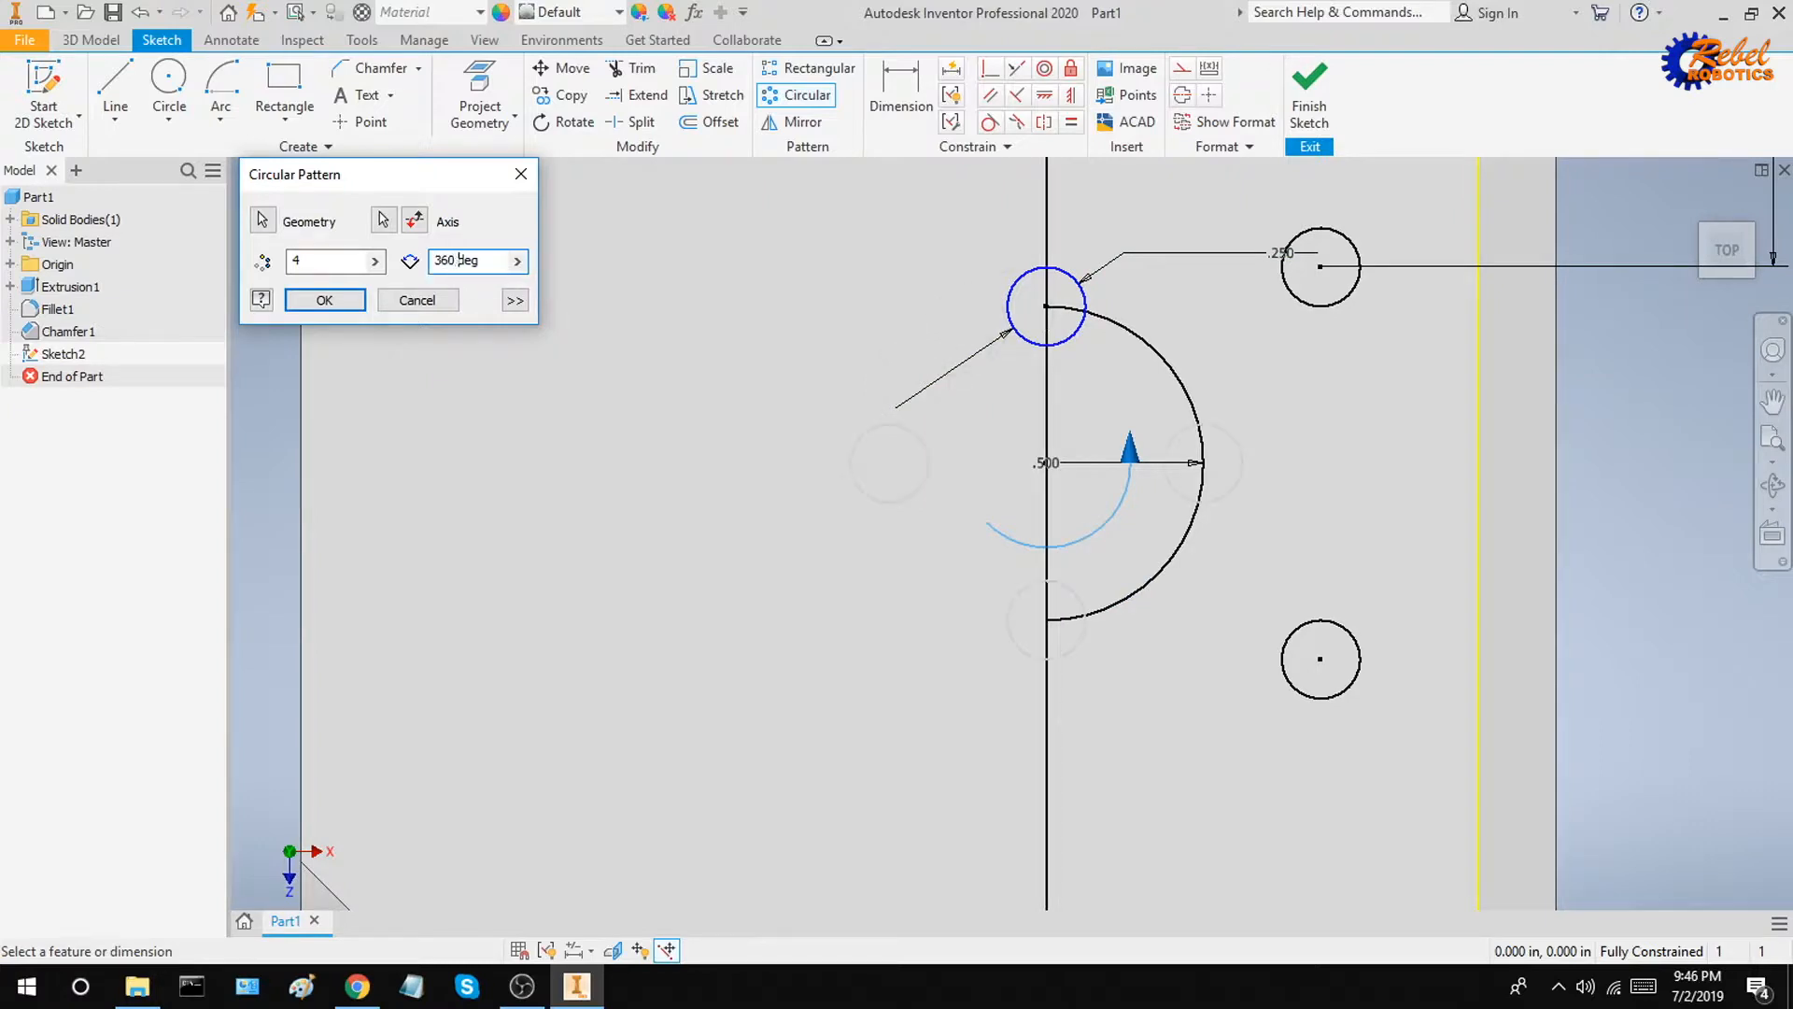
{"action": "key", "text": "Return"}
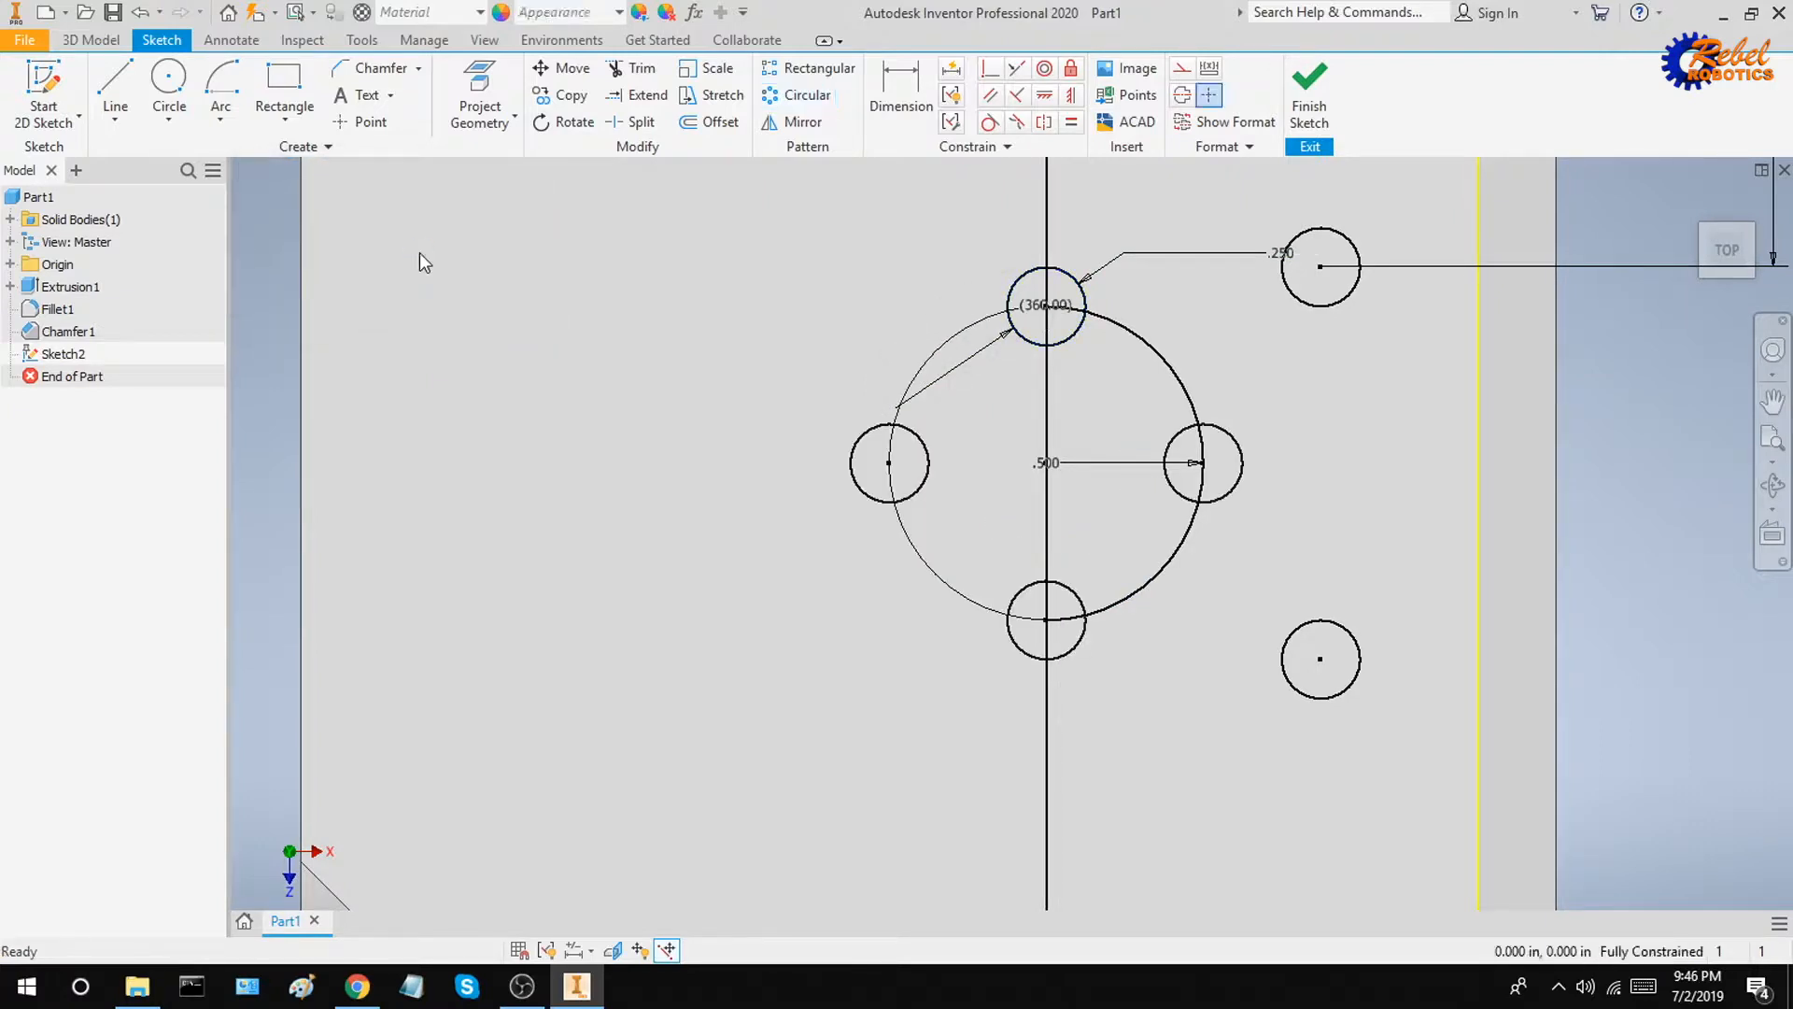
Step: Mirror the four circles along the right edge across the vertical line to the opposite side
{"action": "scroll", "coordinate": [973, 452], "scroll_direction": "down", "scroll_amount": 3}
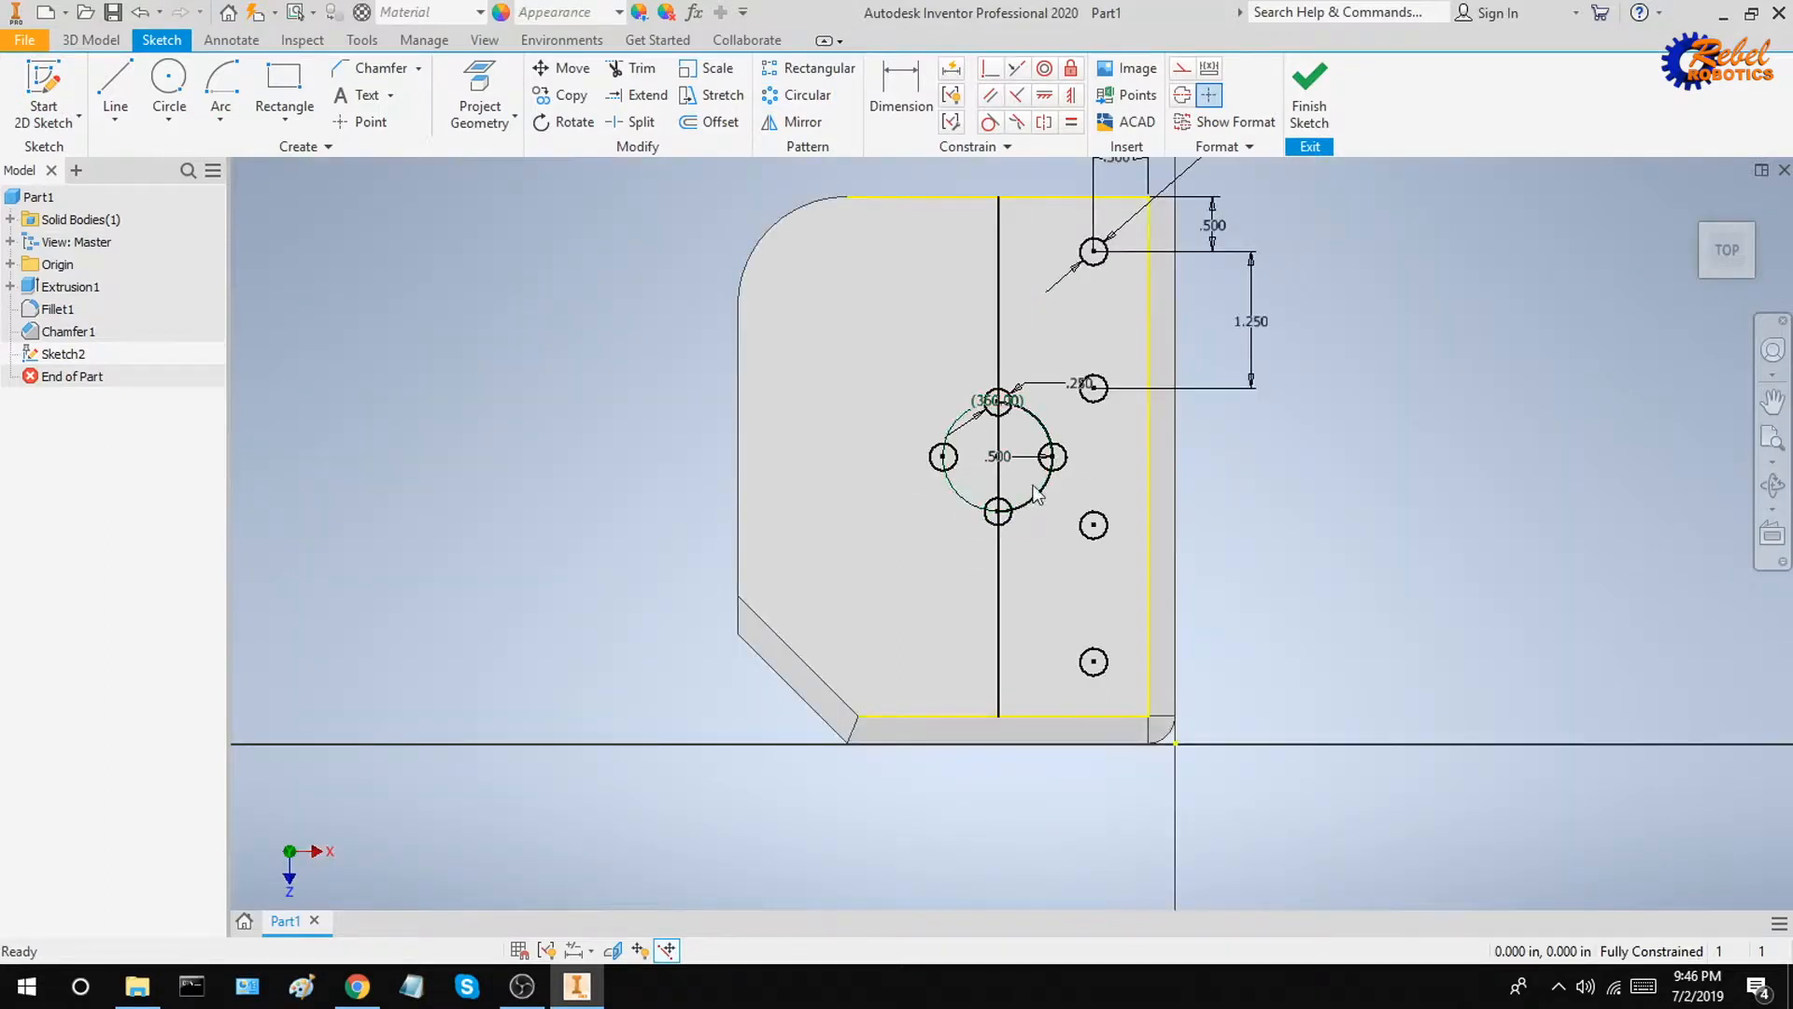
{"action": "scroll", "coordinate": [1071, 431], "scroll_direction": "up", "scroll_amount": 3}
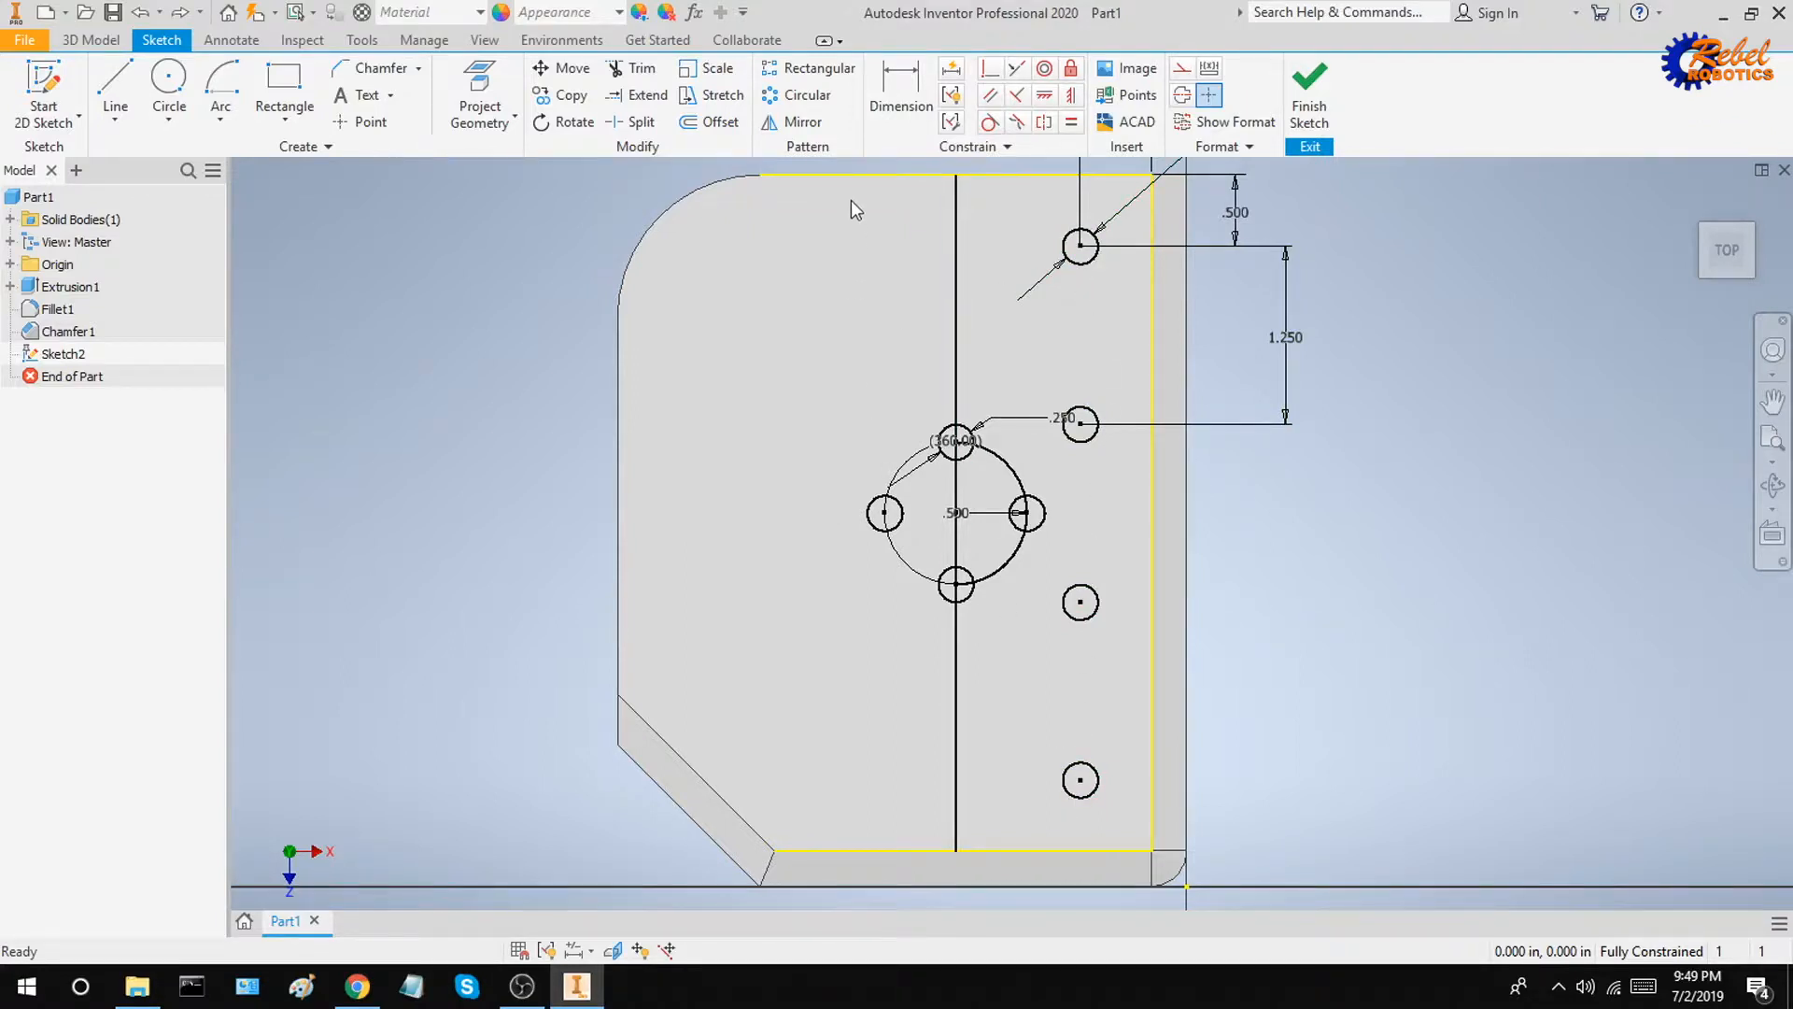
{"action": "left_click", "coordinate": [807, 123]}
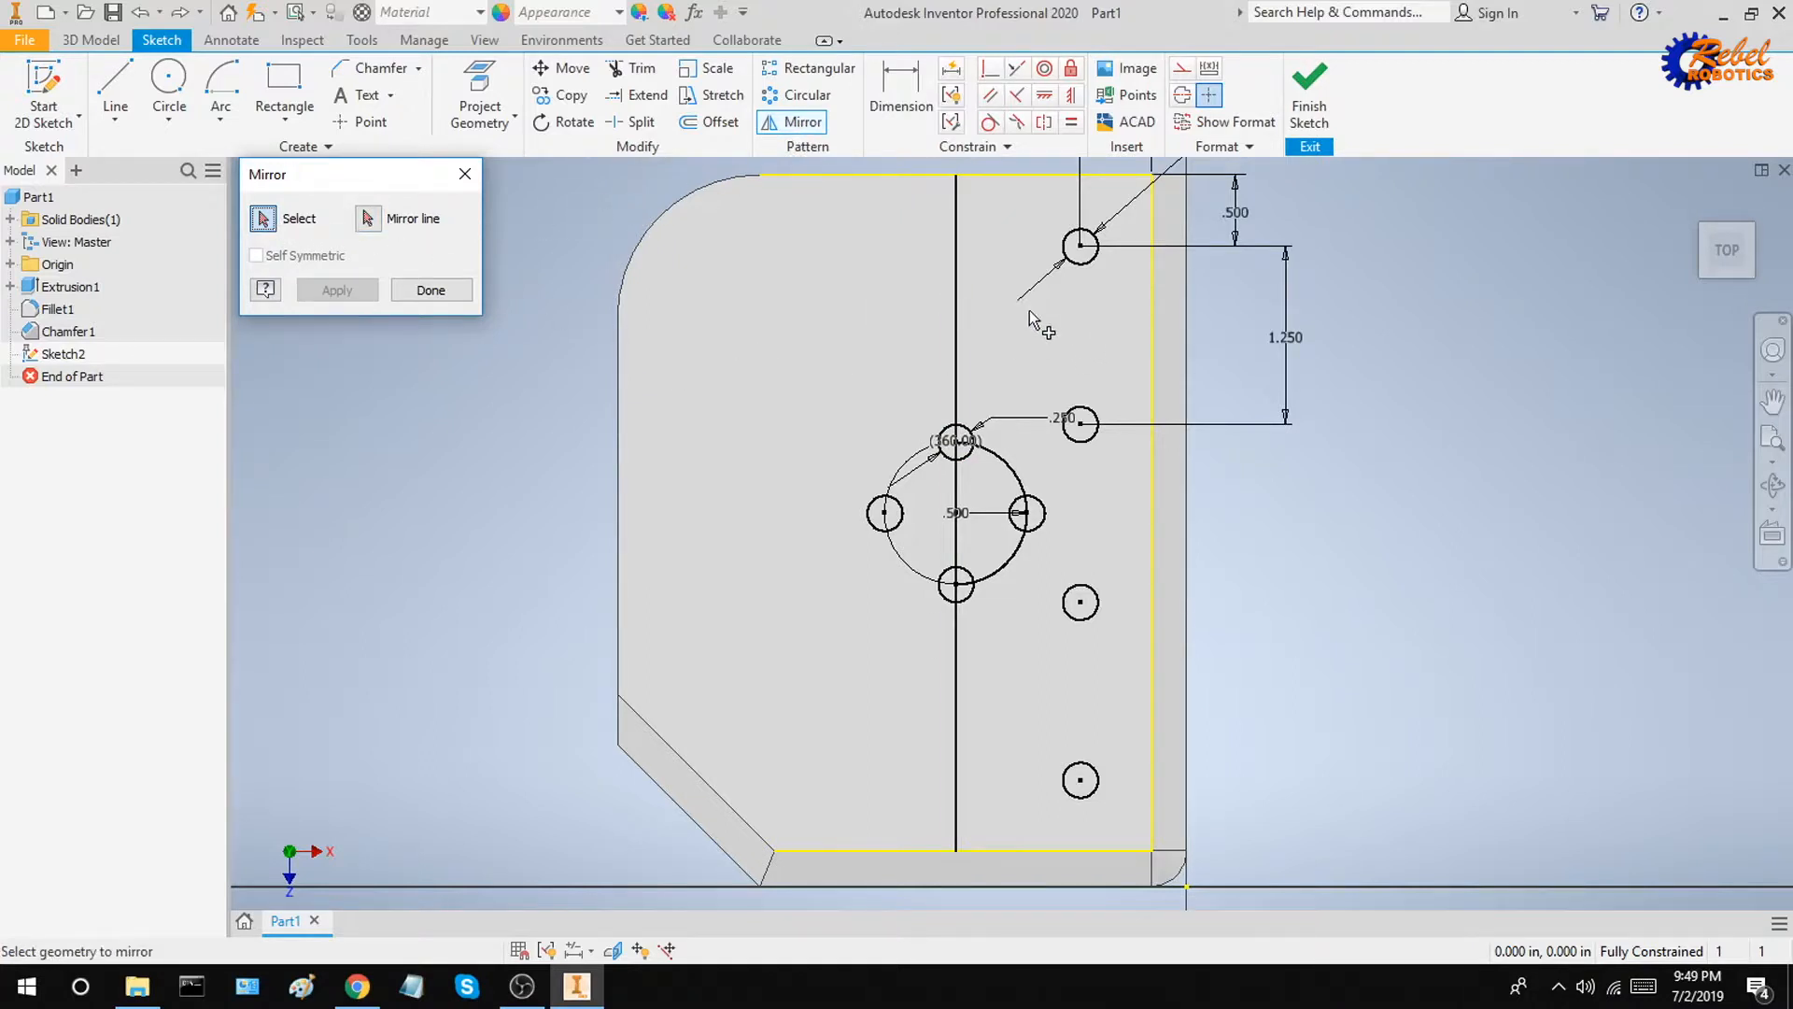
{"action": "left_click", "coordinate": [1086, 267]}
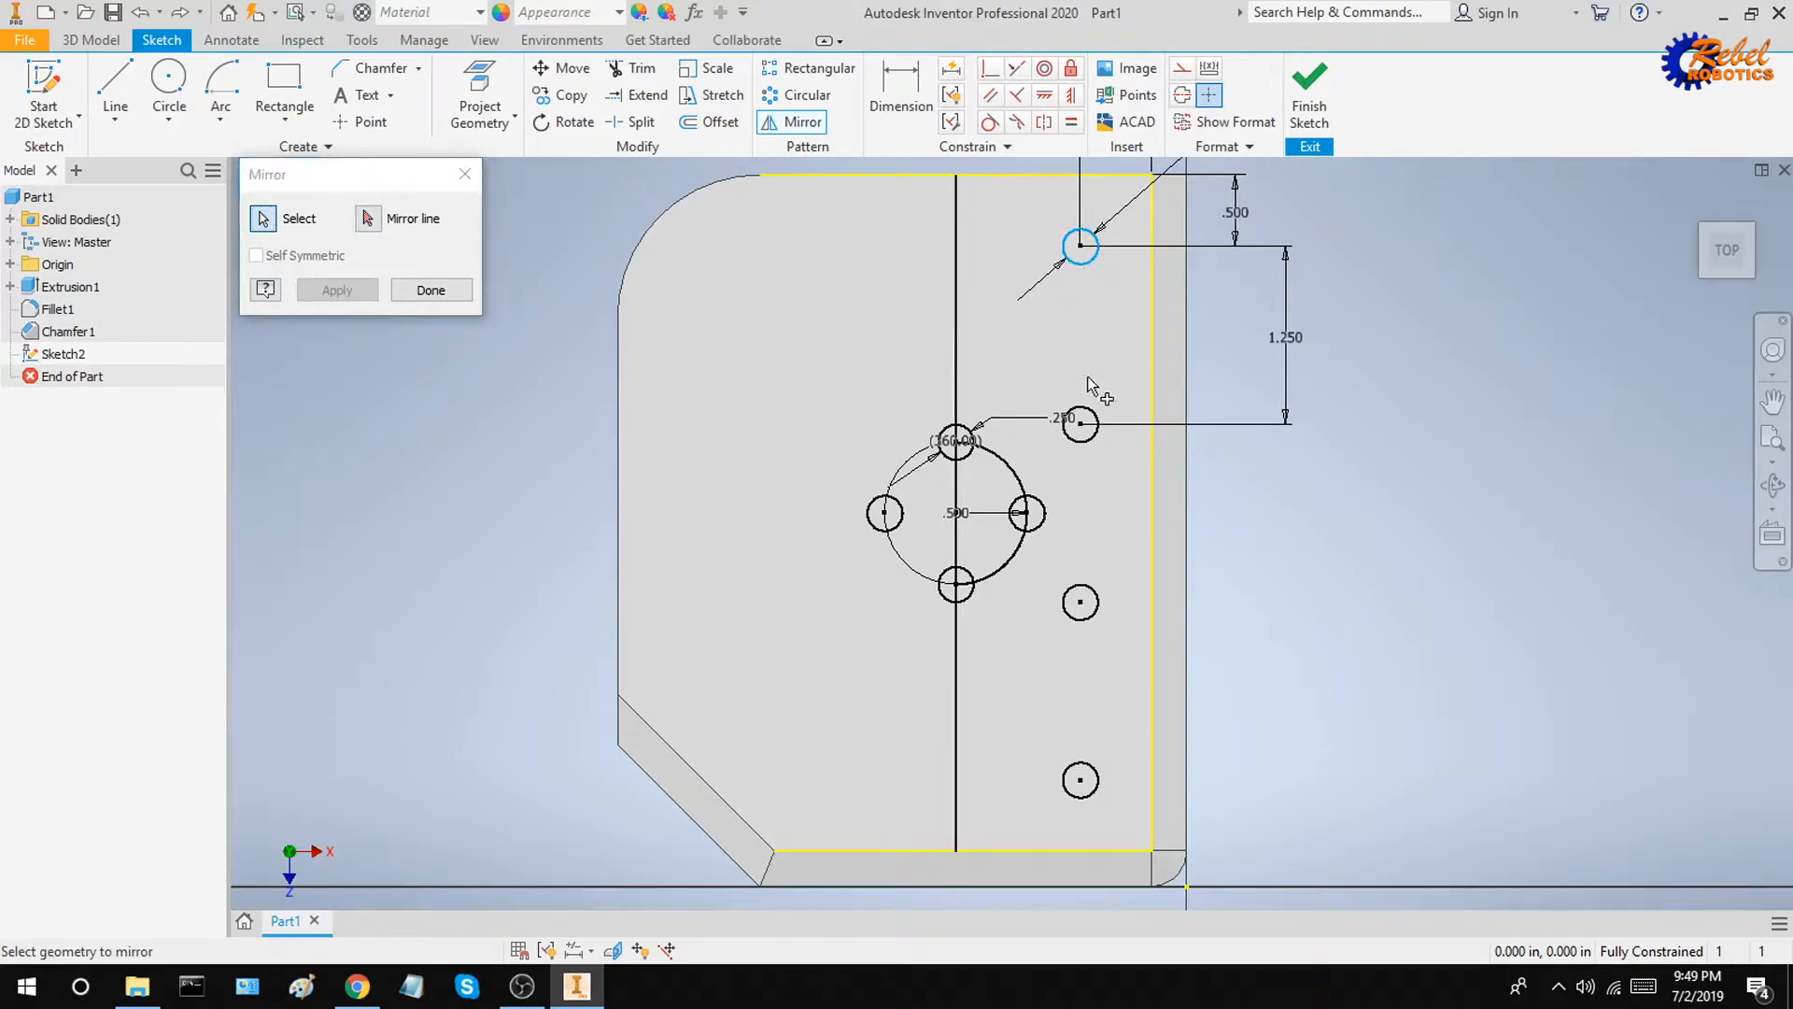
{"action": "left_click", "coordinate": [1091, 437]}
{"action": "left_click", "coordinate": [1095, 617]}
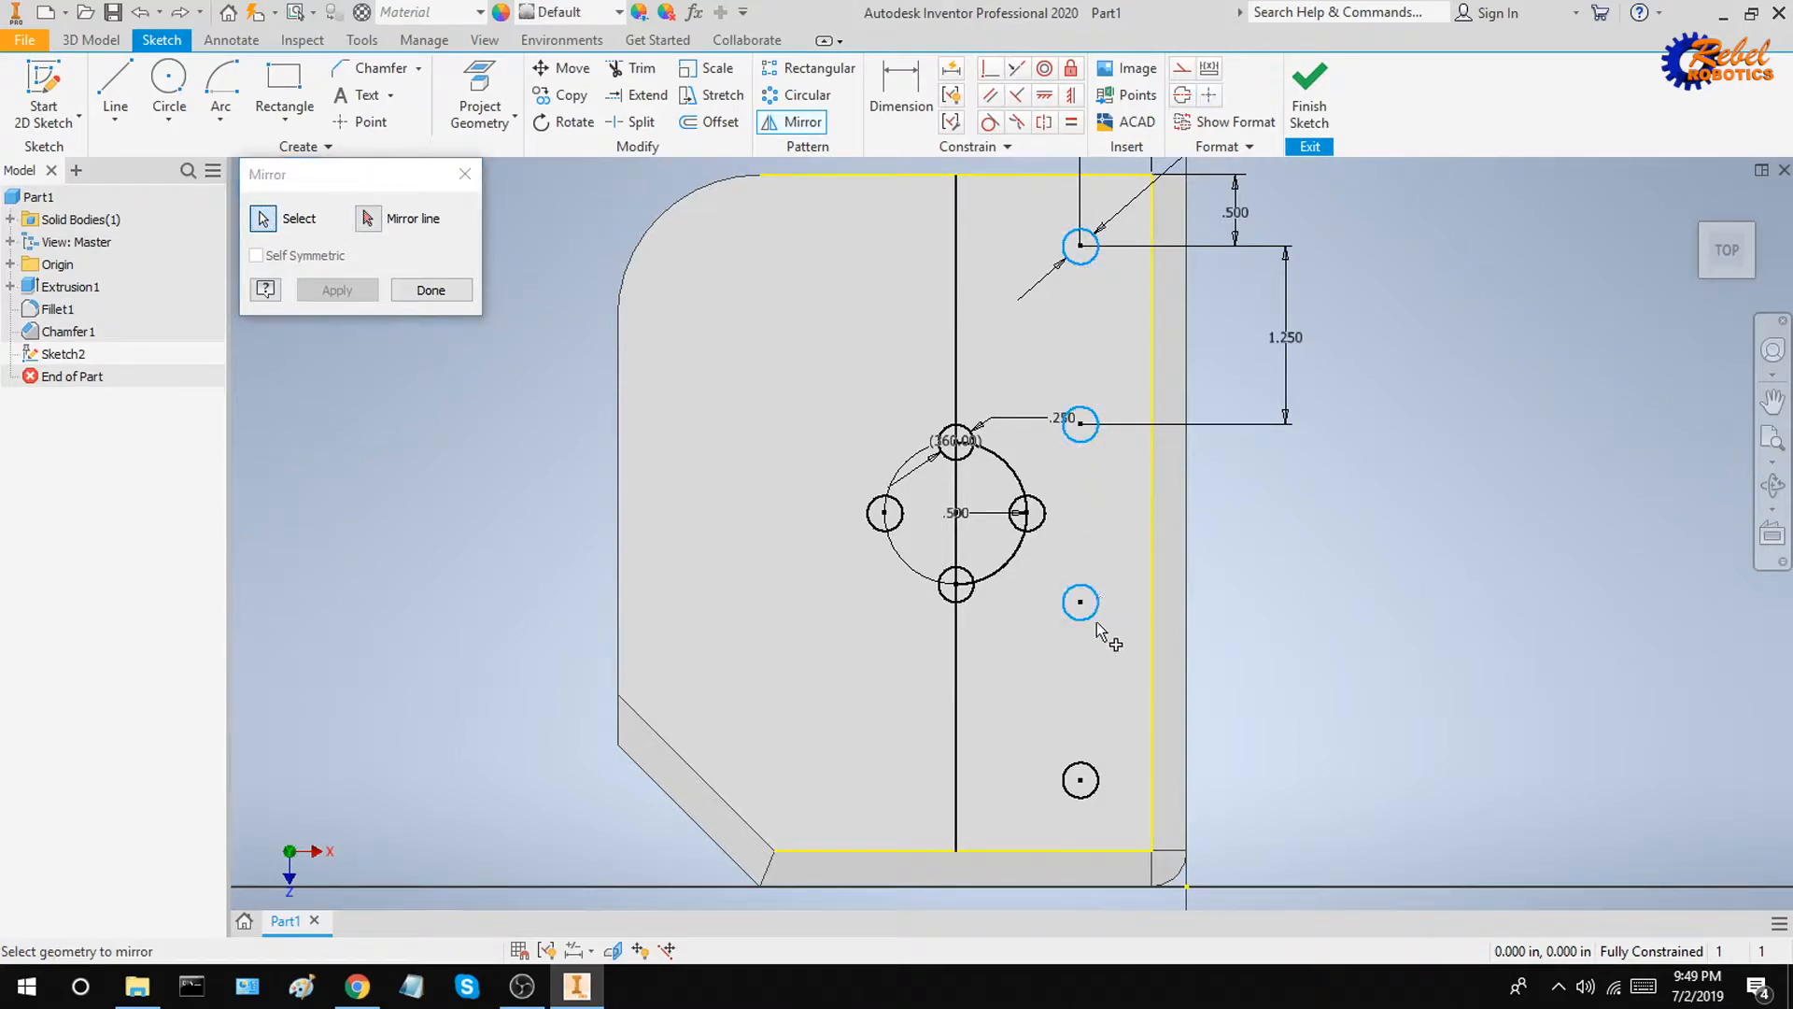
{"action": "left_click", "coordinate": [1100, 768]}
{"action": "left_click", "coordinate": [368, 219]}
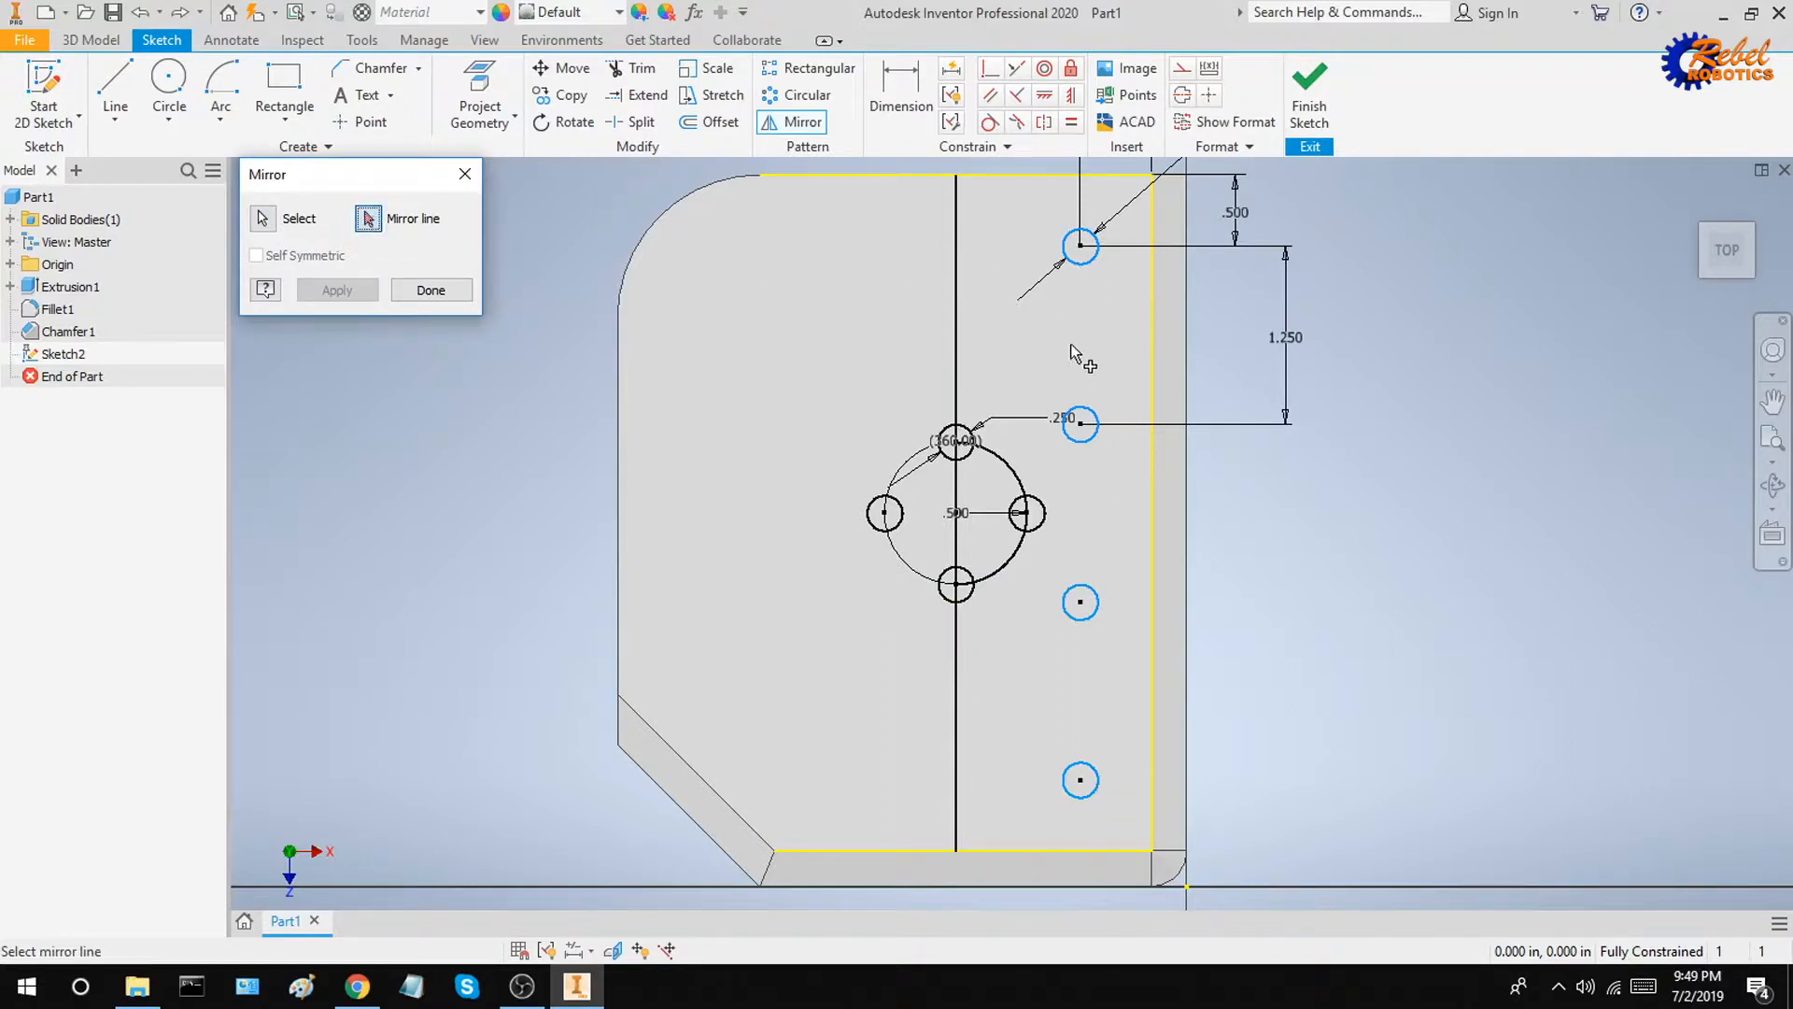
{"action": "left_click", "coordinate": [956, 262]}
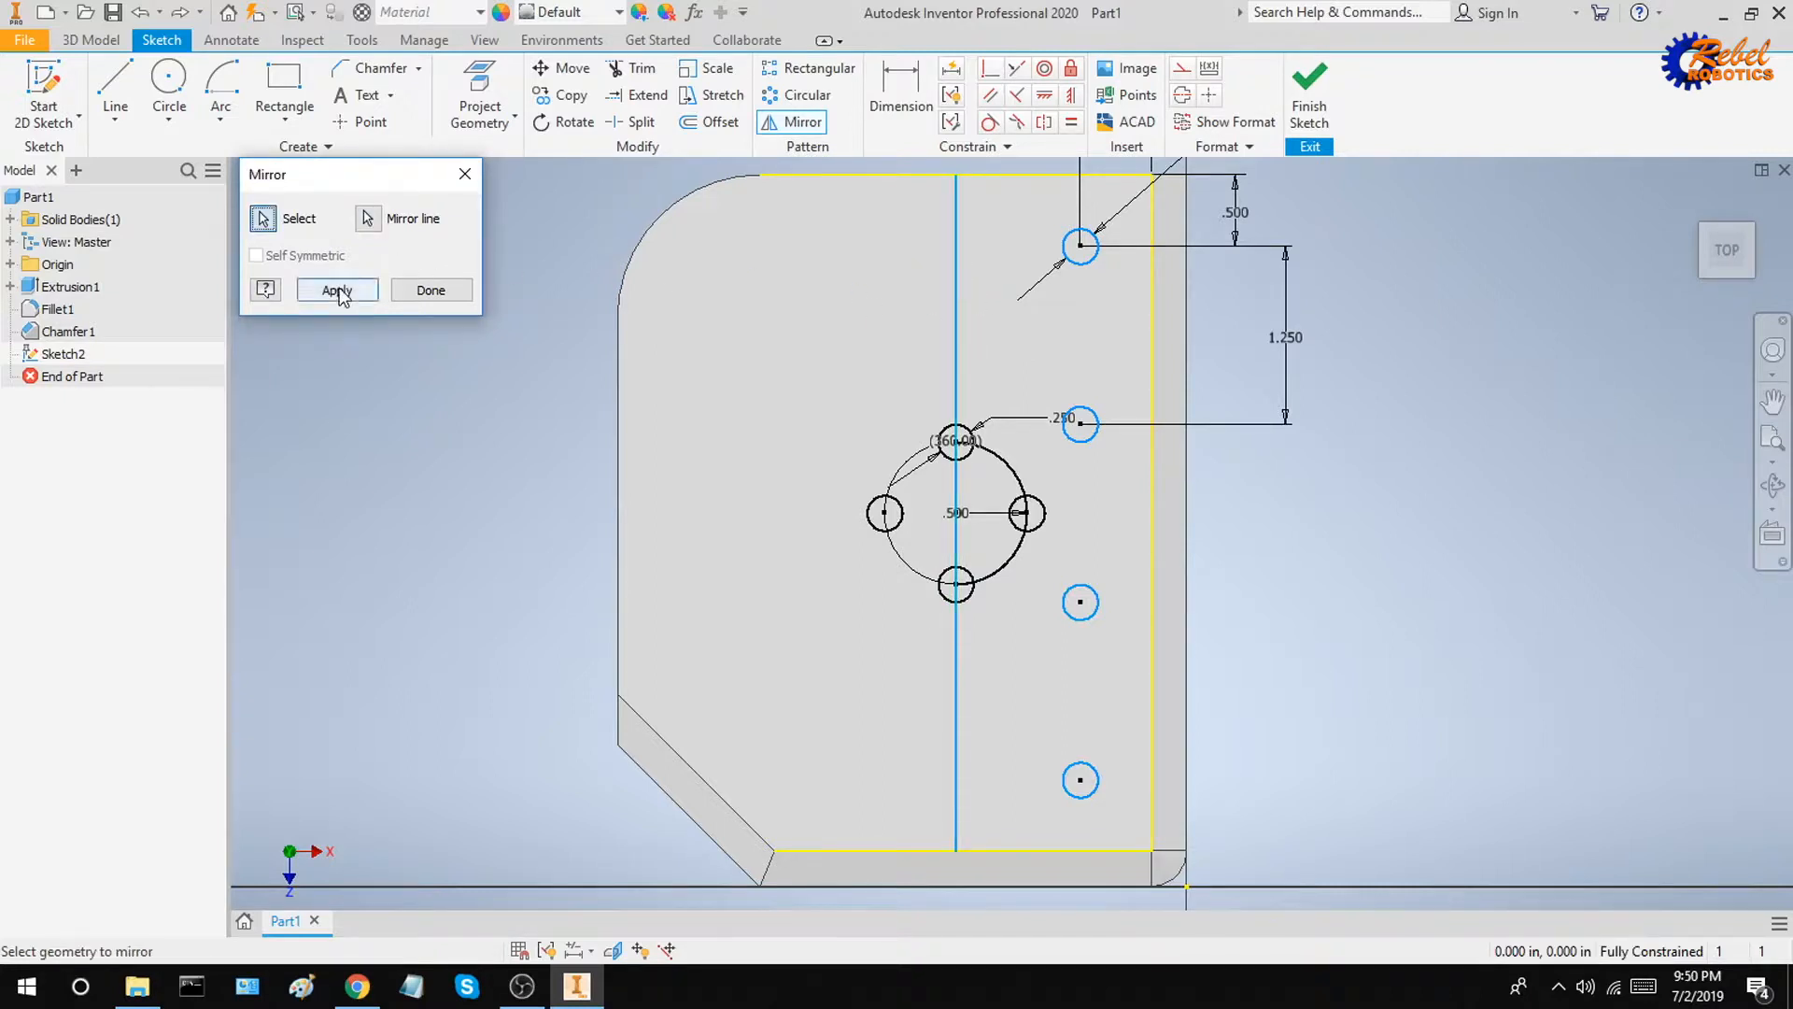
{"action": "left_click", "coordinate": [338, 291]}
{"action": "left_click", "coordinate": [464, 173]}
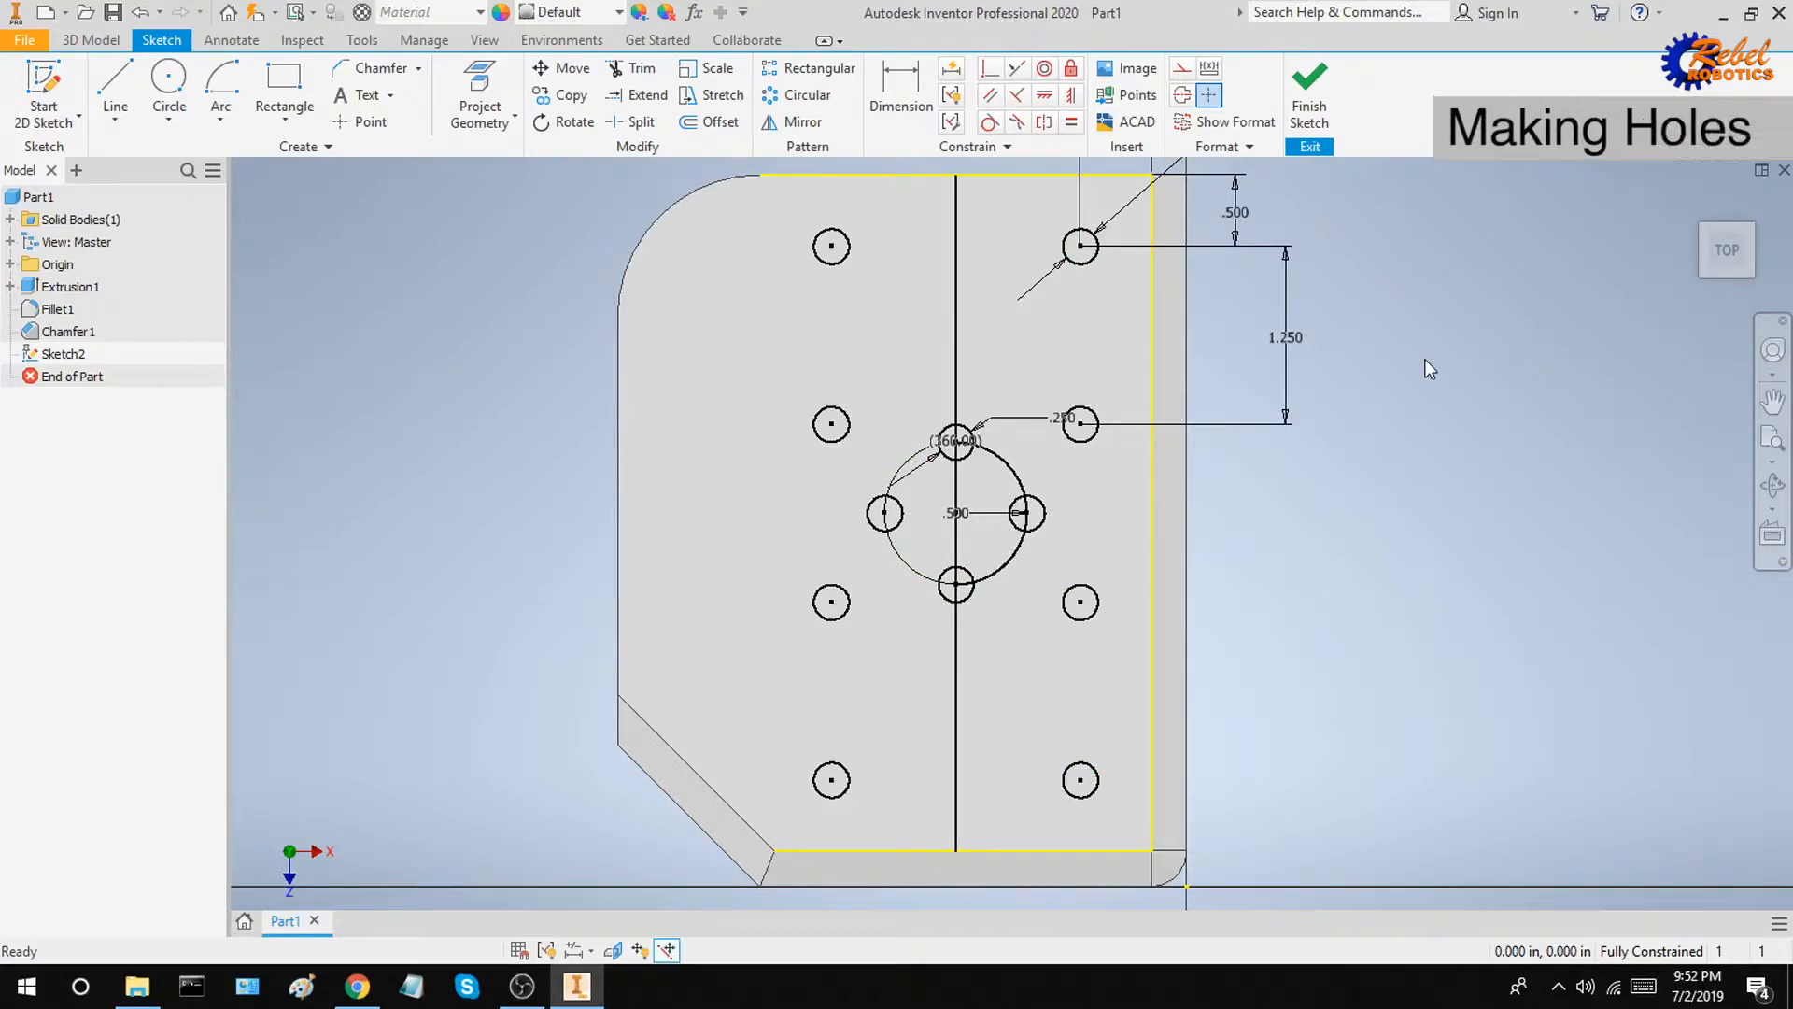
Step: Finish the sketch and extrude all small circle profiles as a 1 in cut into the block
{"action": "left_click", "coordinate": [1292, 101]}
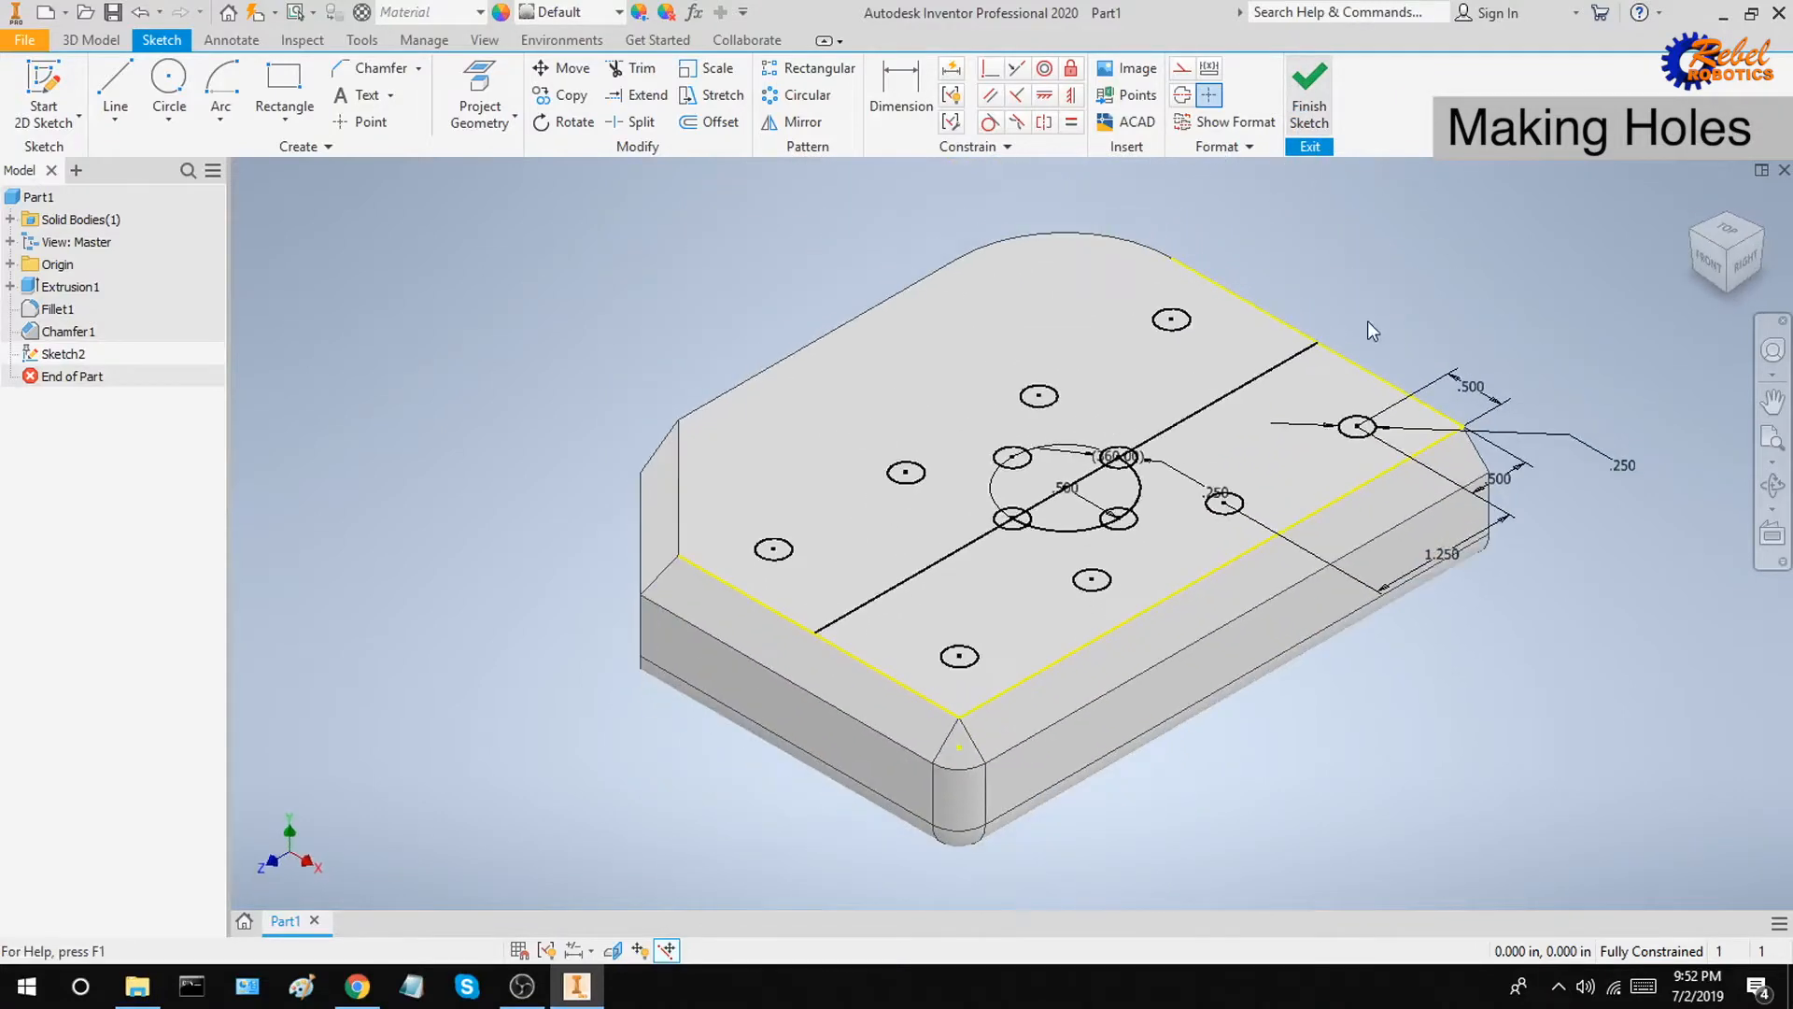
{"action": "left_click", "coordinate": [116, 84]}
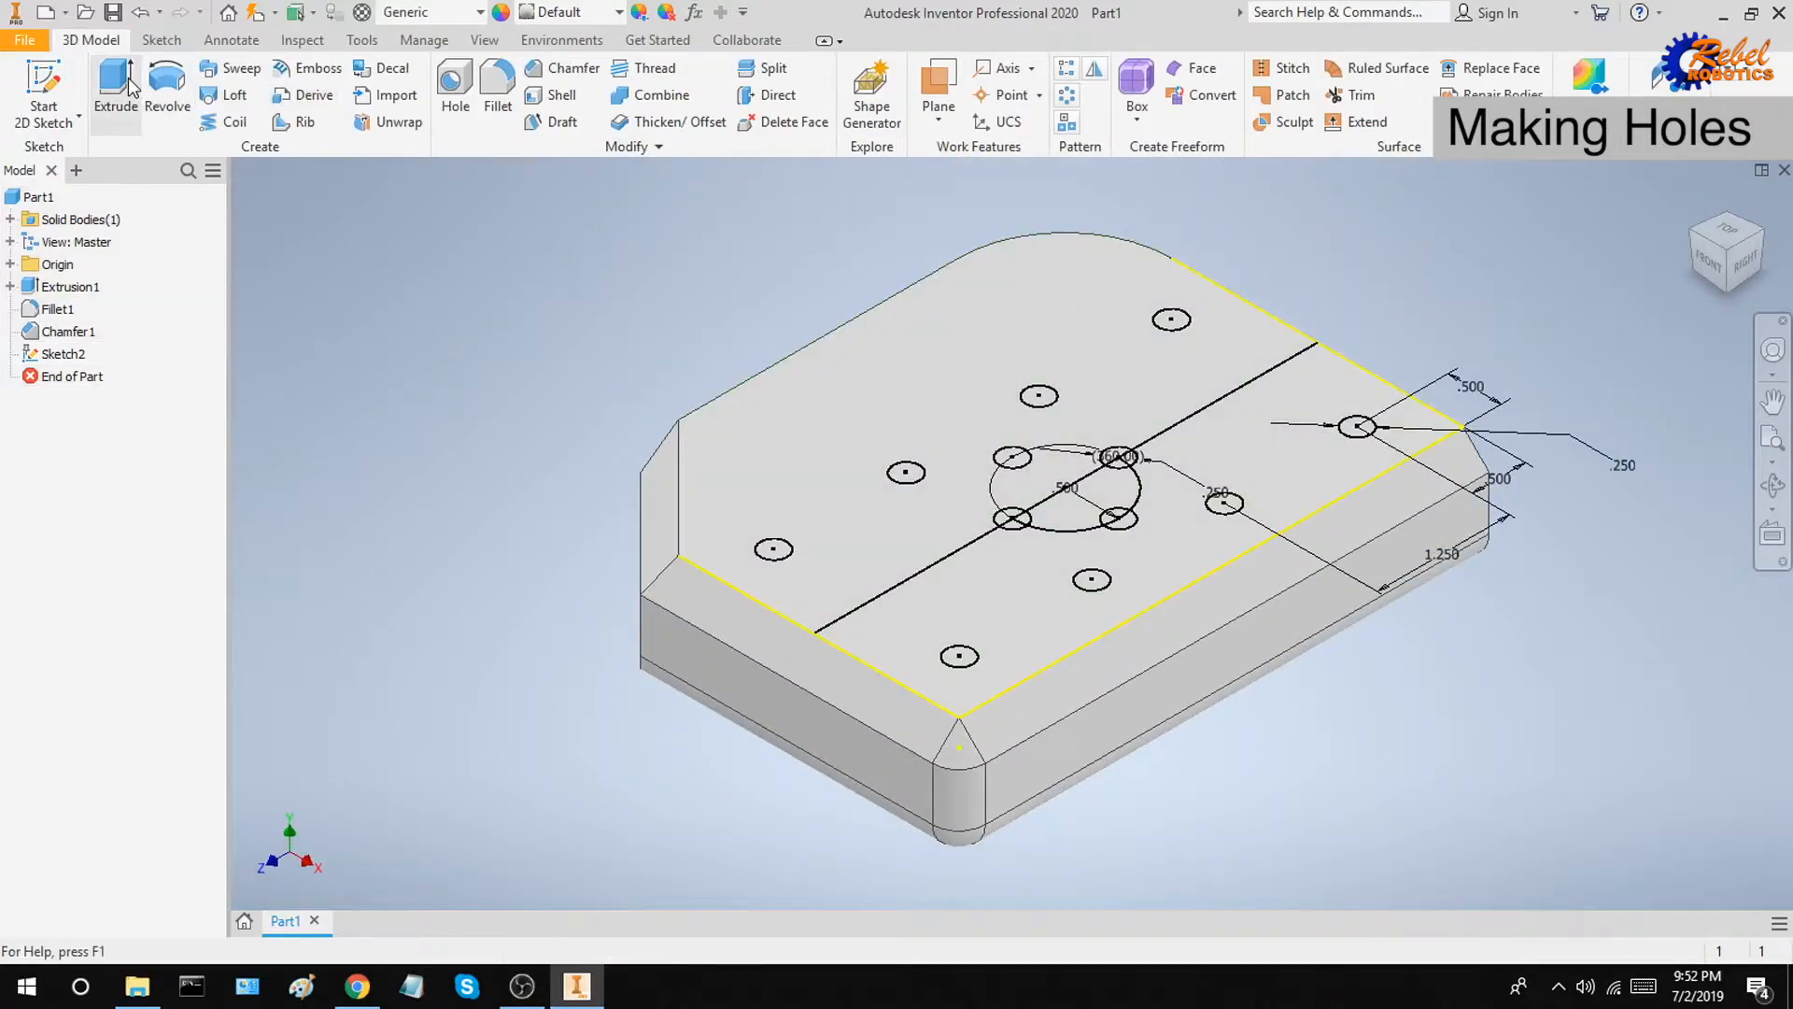
{"action": "left_click", "coordinate": [775, 551]}
{"action": "left_click", "coordinate": [905, 472]}
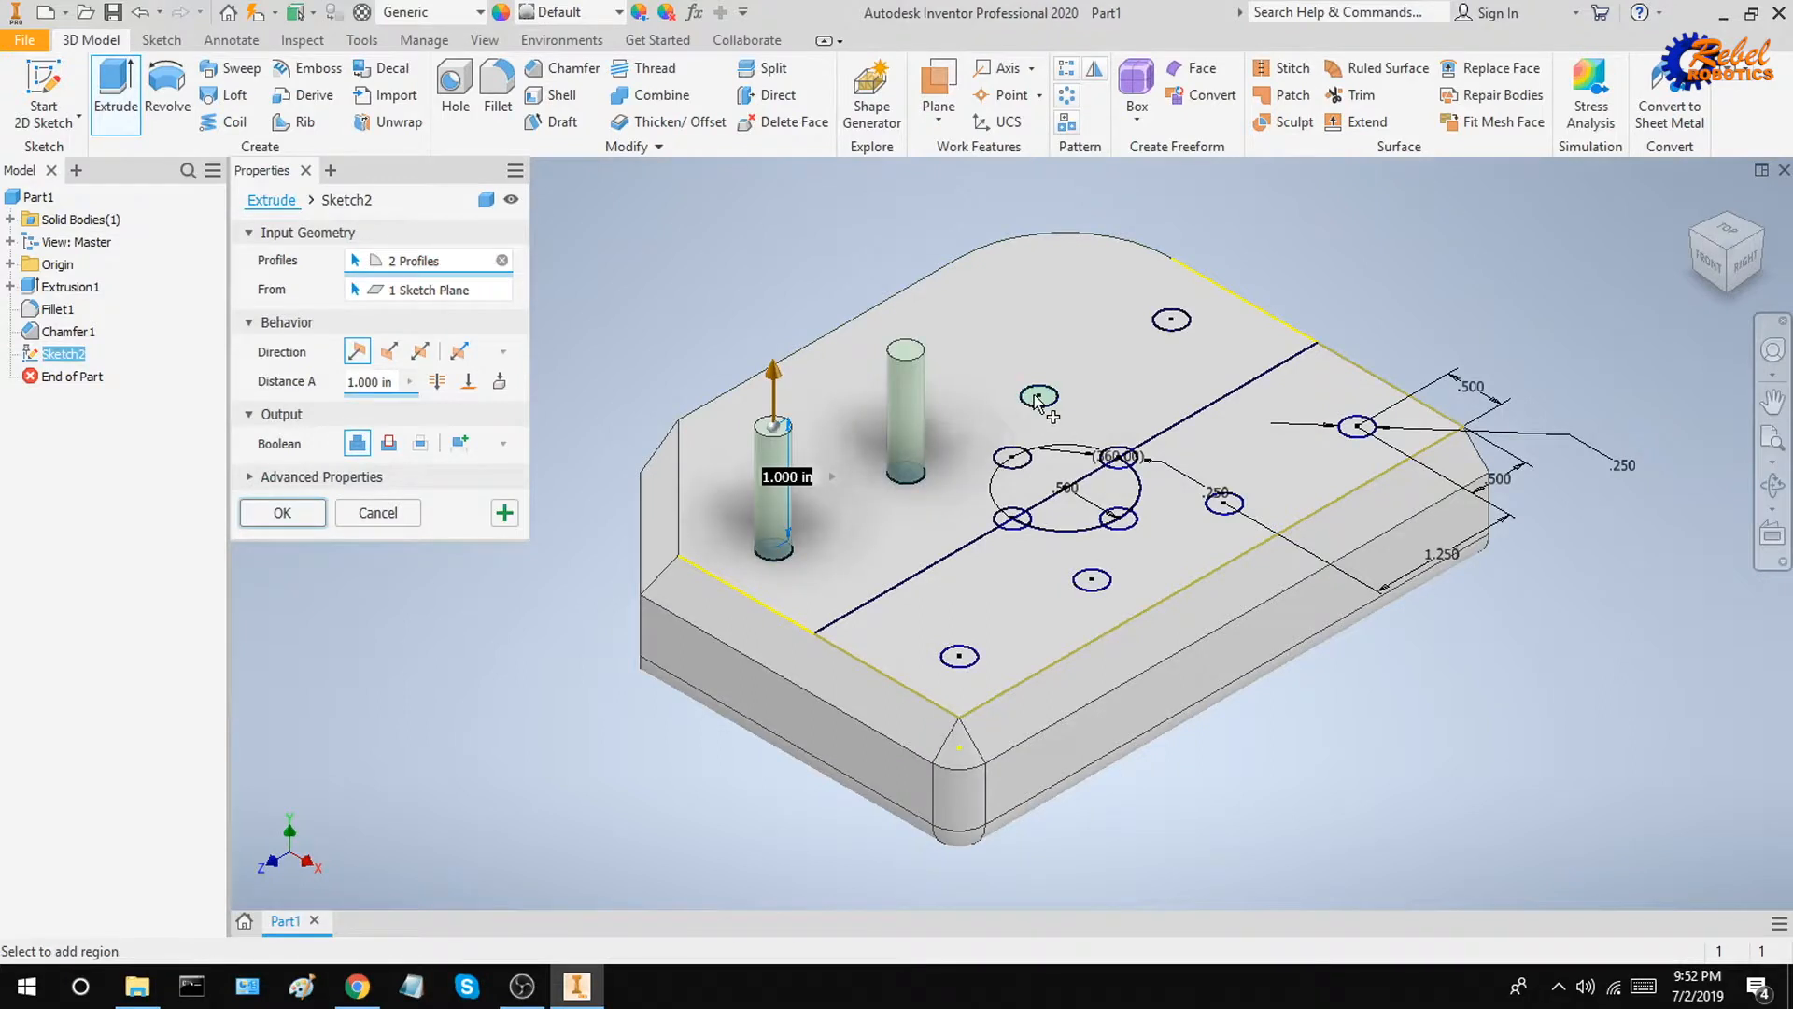
{"action": "left_click", "coordinate": [1038, 396]}
{"action": "left_click", "coordinate": [1170, 320]}
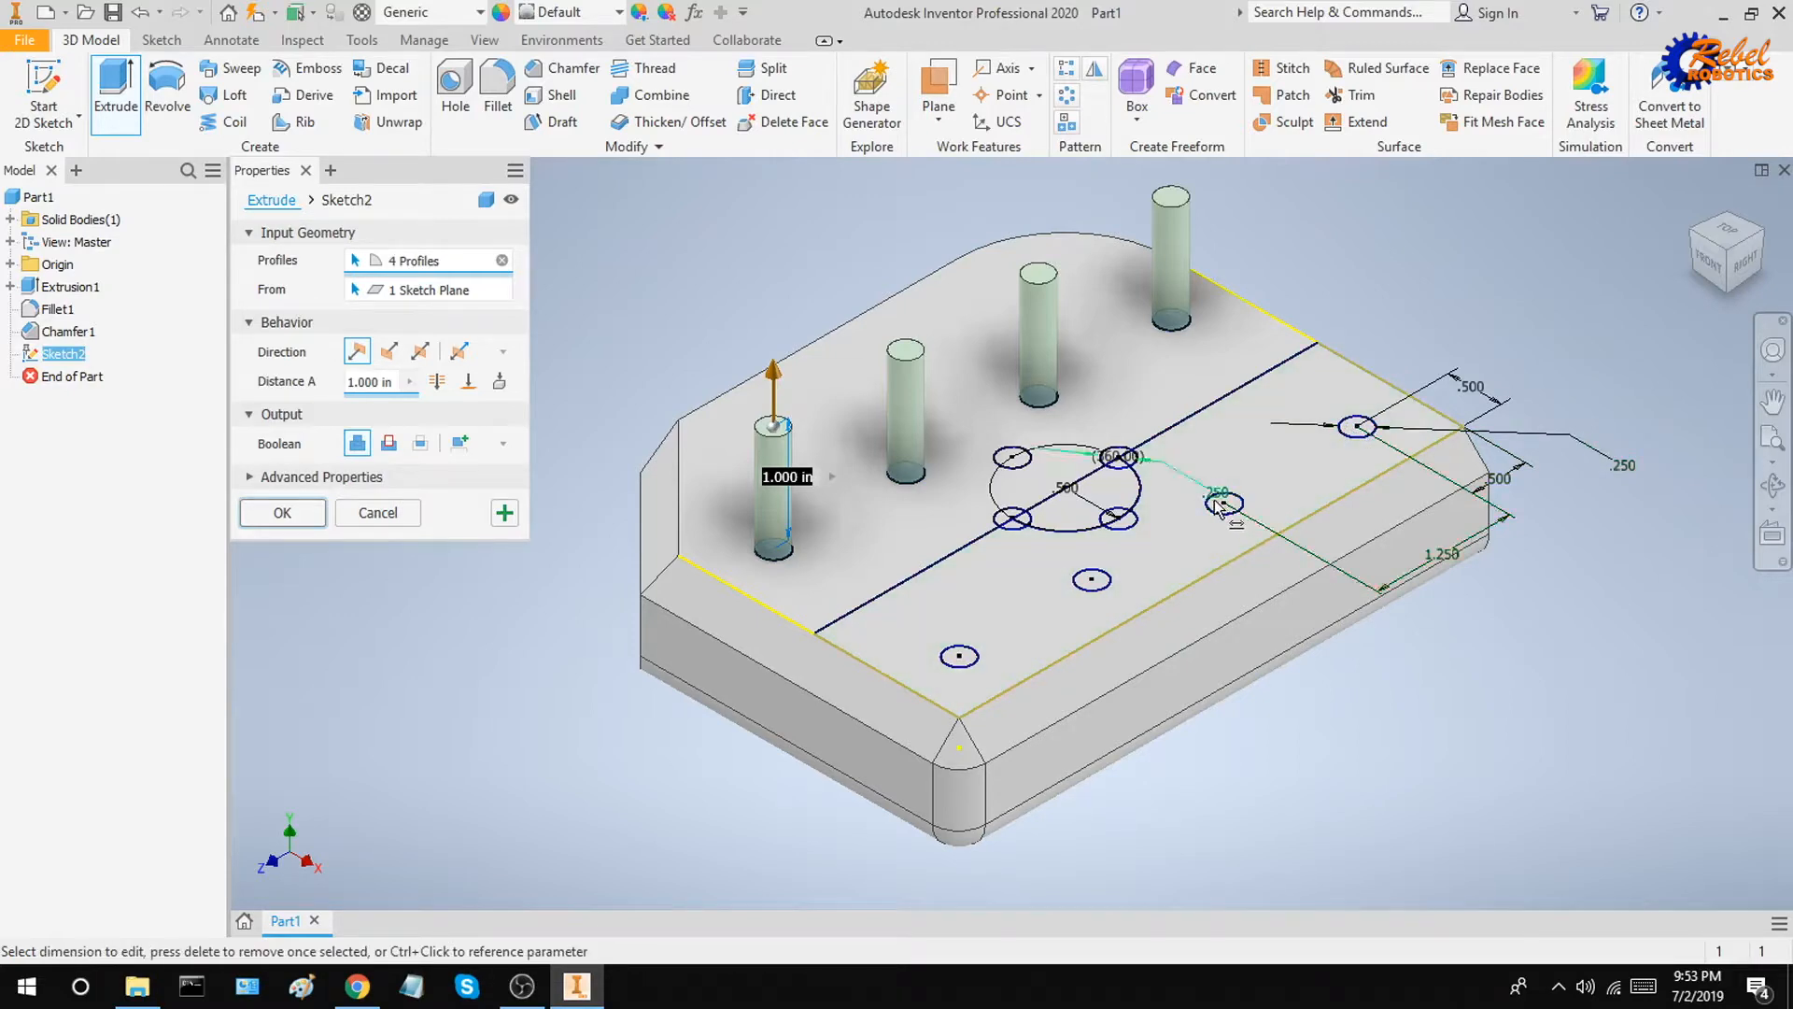
{"action": "scroll", "coordinate": [1334, 433], "scroll_direction": "up", "scroll_amount": 10}
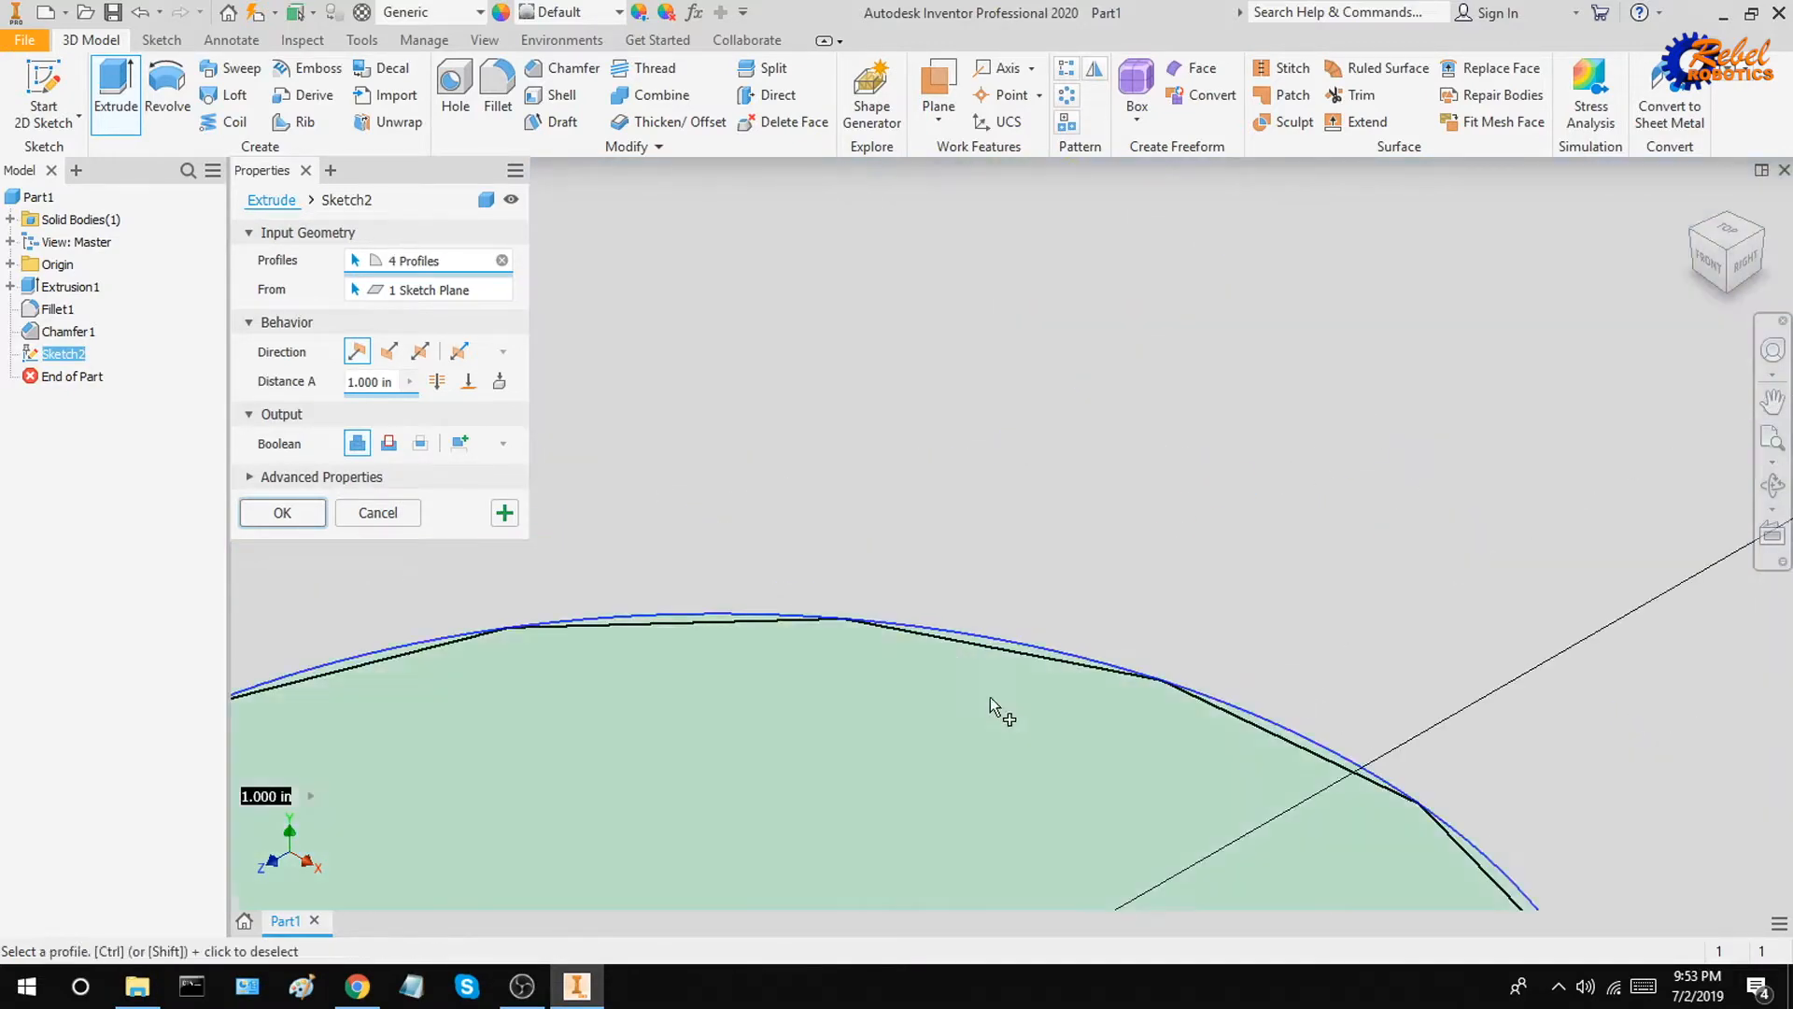
{"action": "scroll", "coordinate": [979, 697], "scroll_direction": "down", "scroll_amount": 10}
{"action": "scroll", "coordinate": [869, 588], "scroll_direction": "up", "scroll_amount": 4}
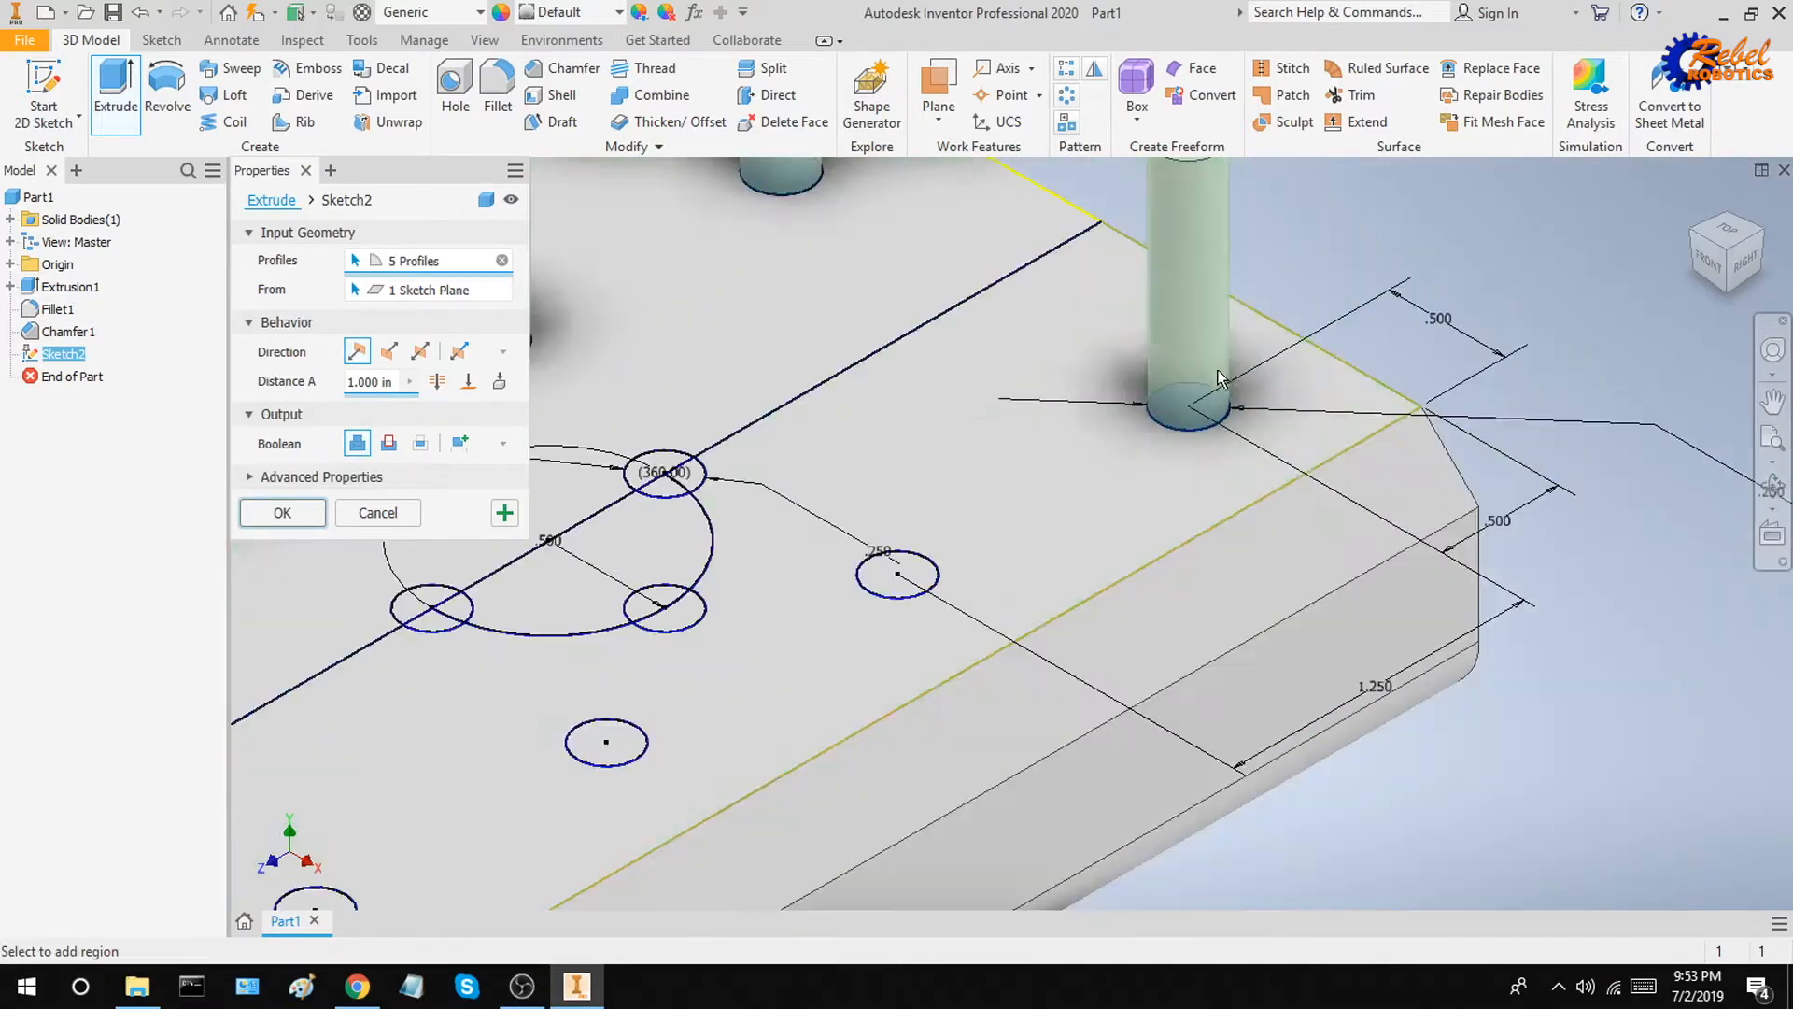
{"action": "left_click", "coordinate": [865, 592]}
{"action": "scroll", "coordinate": [863, 590], "scroll_direction": "up", "scroll_amount": 5}
{"action": "scroll", "coordinate": [920, 540], "scroll_direction": "down", "scroll_amount": 6}
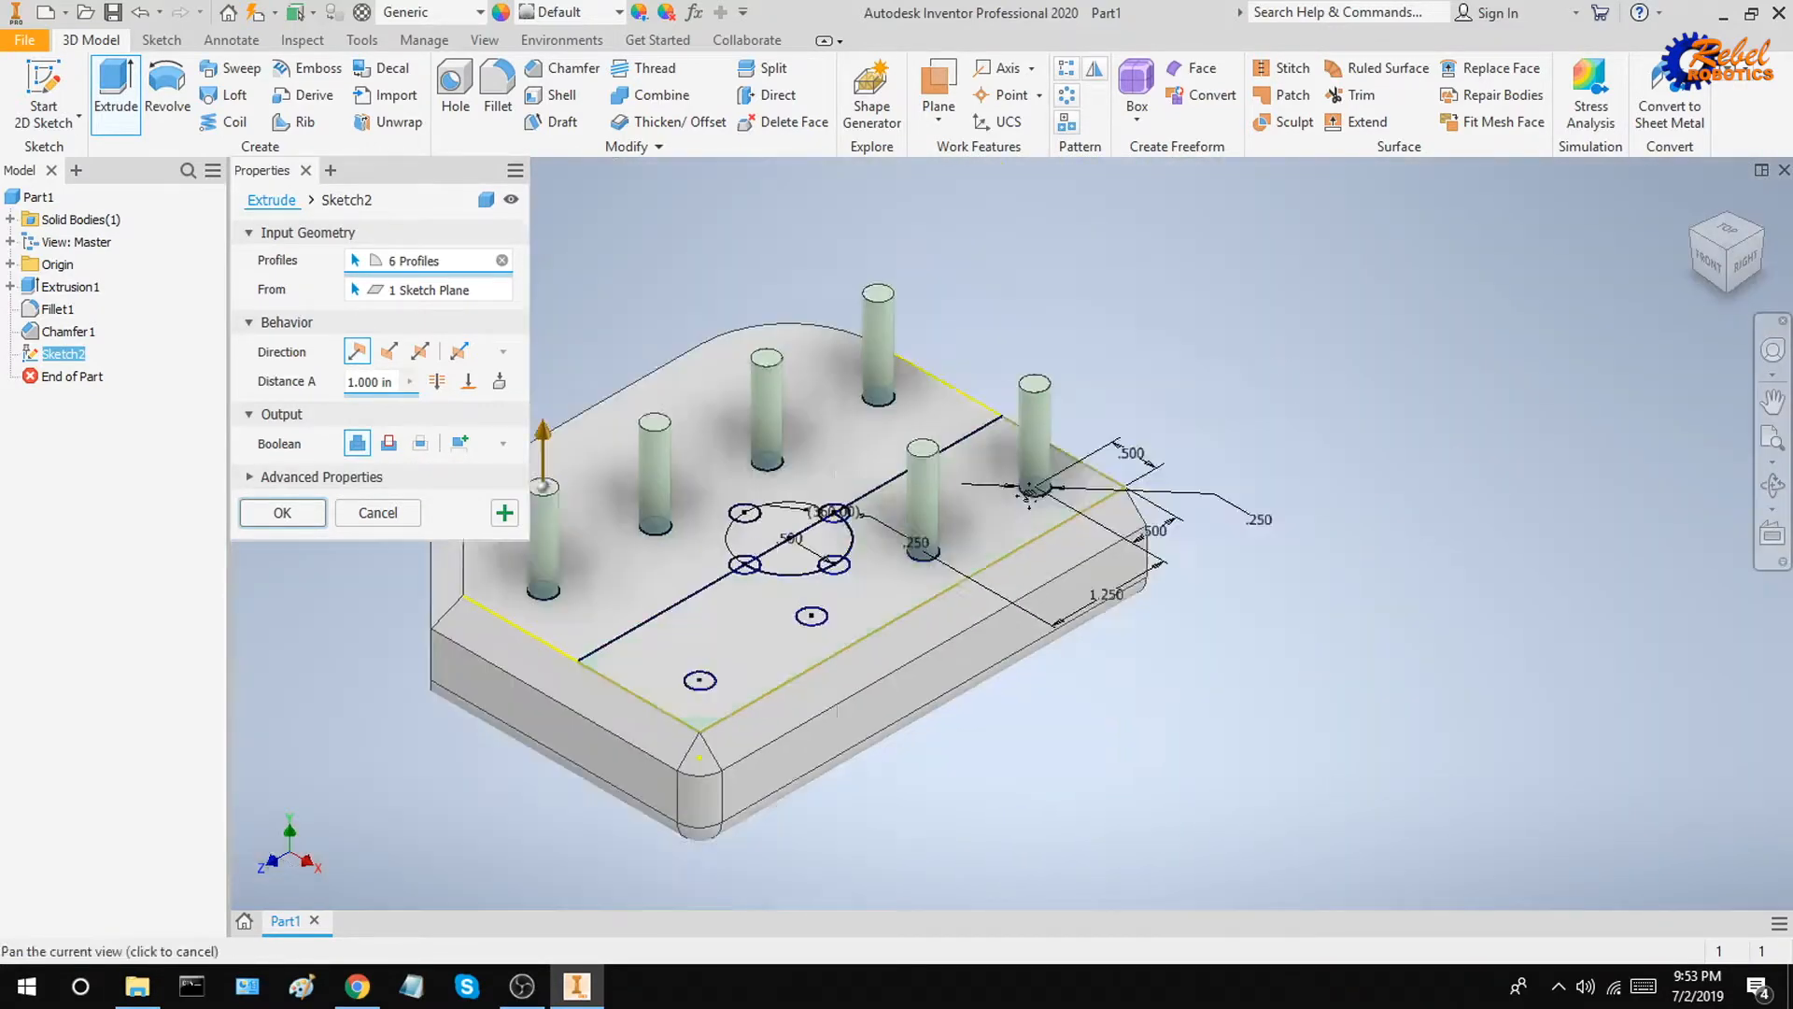
{"action": "scroll", "coordinate": [962, 514], "scroll_direction": "up", "scroll_amount": 5}
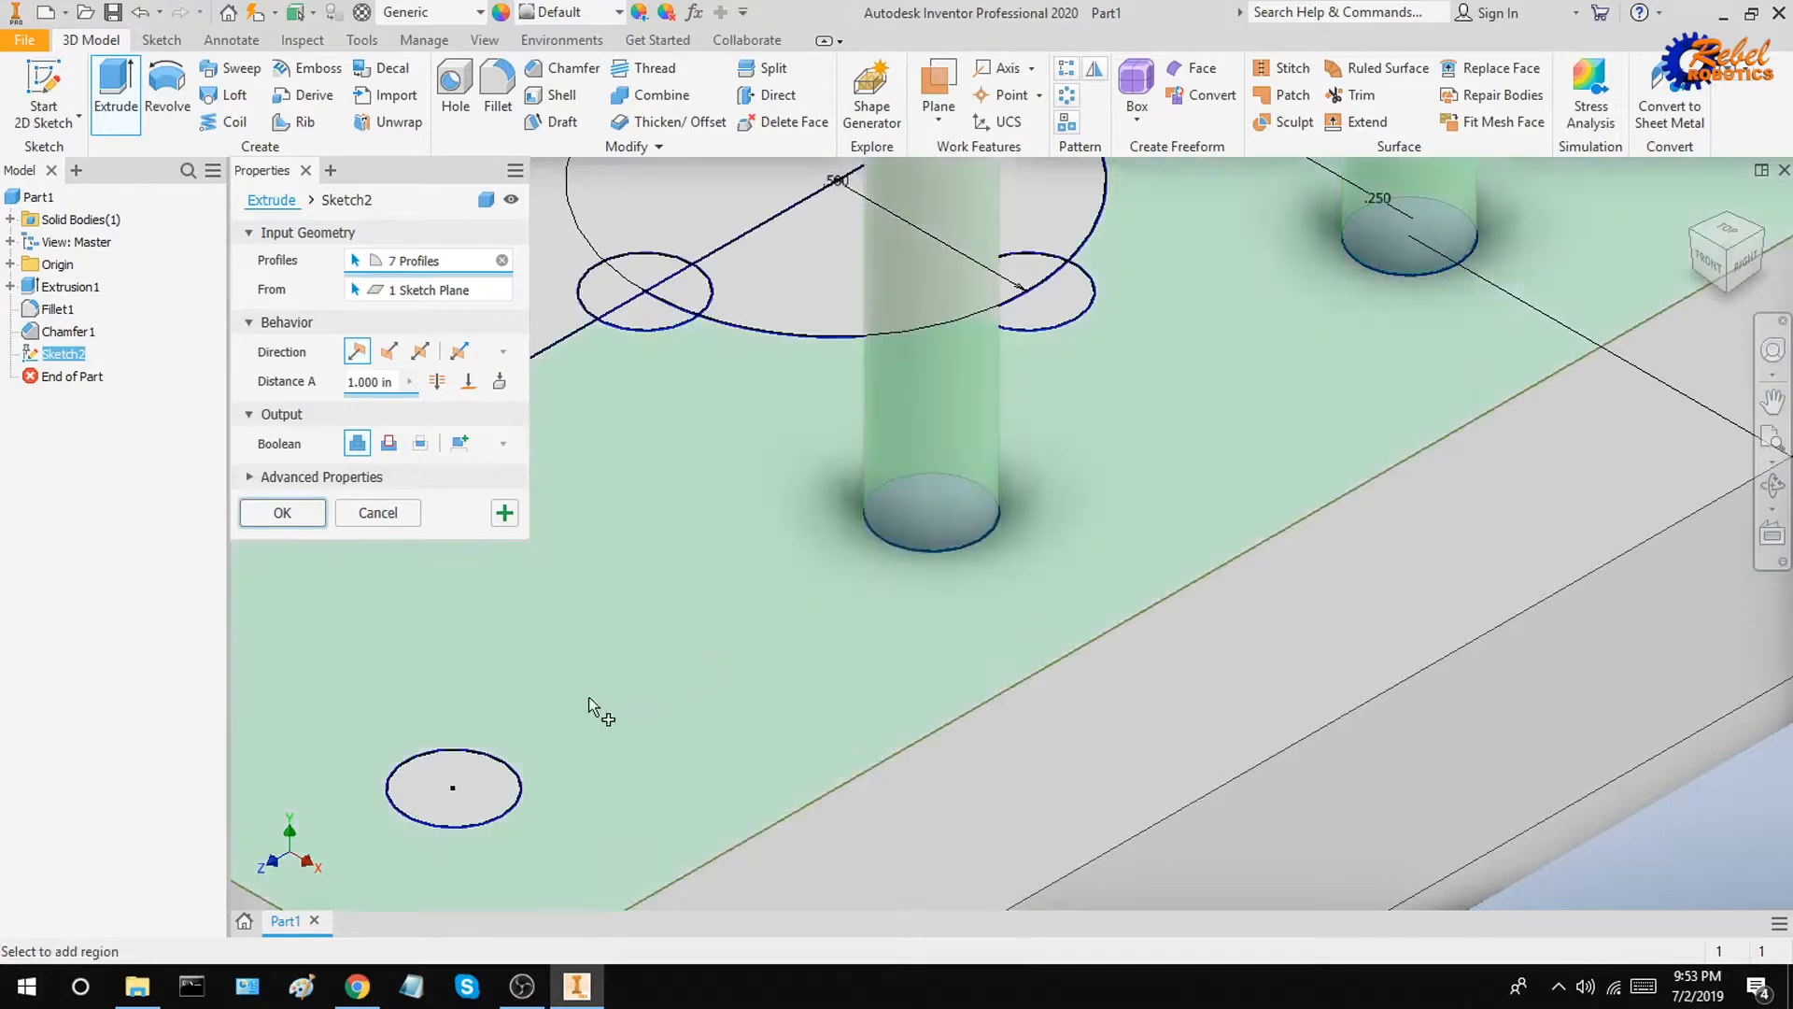
{"action": "left_click", "coordinate": [500, 775]}
{"action": "scroll", "coordinate": [672, 645], "scroll_direction": "down", "scroll_amount": 3}
{"action": "scroll", "coordinate": [747, 561], "scroll_direction": "down", "scroll_amount": 3}
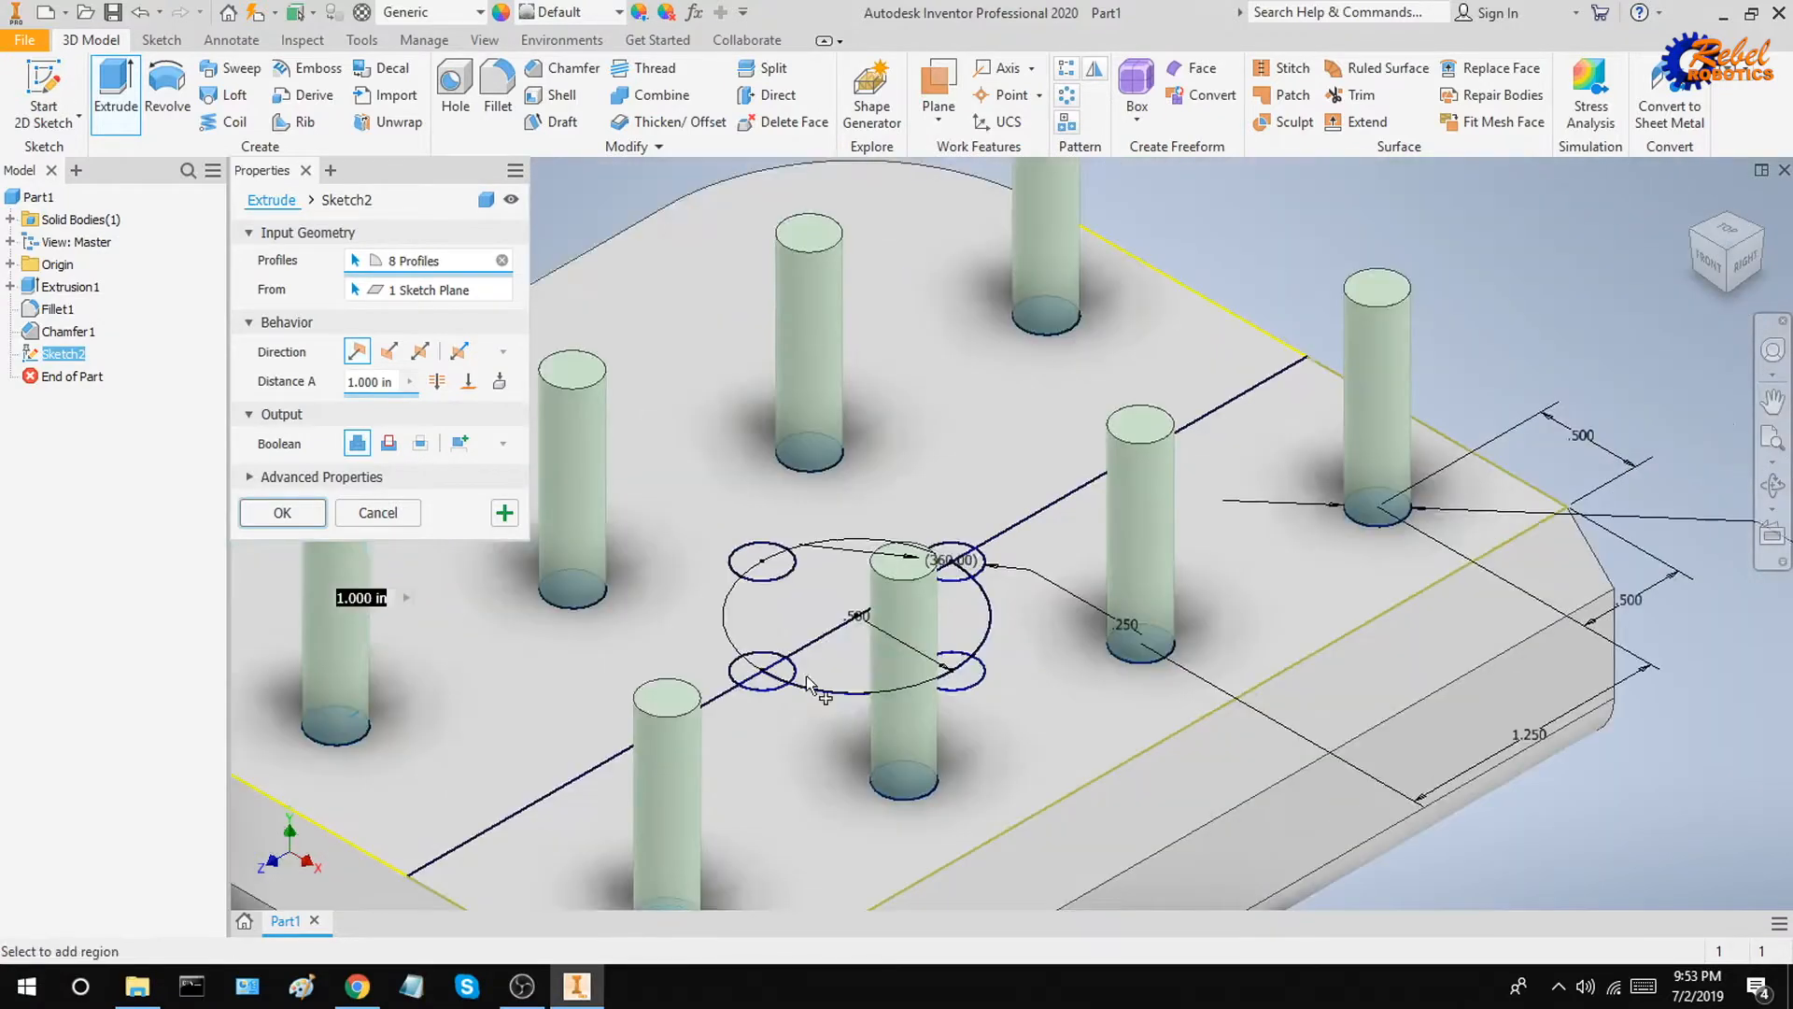
{"action": "scroll", "coordinate": [785, 654], "scroll_direction": "up", "scroll_amount": 2}
{"action": "left_click", "coordinate": [768, 689]}
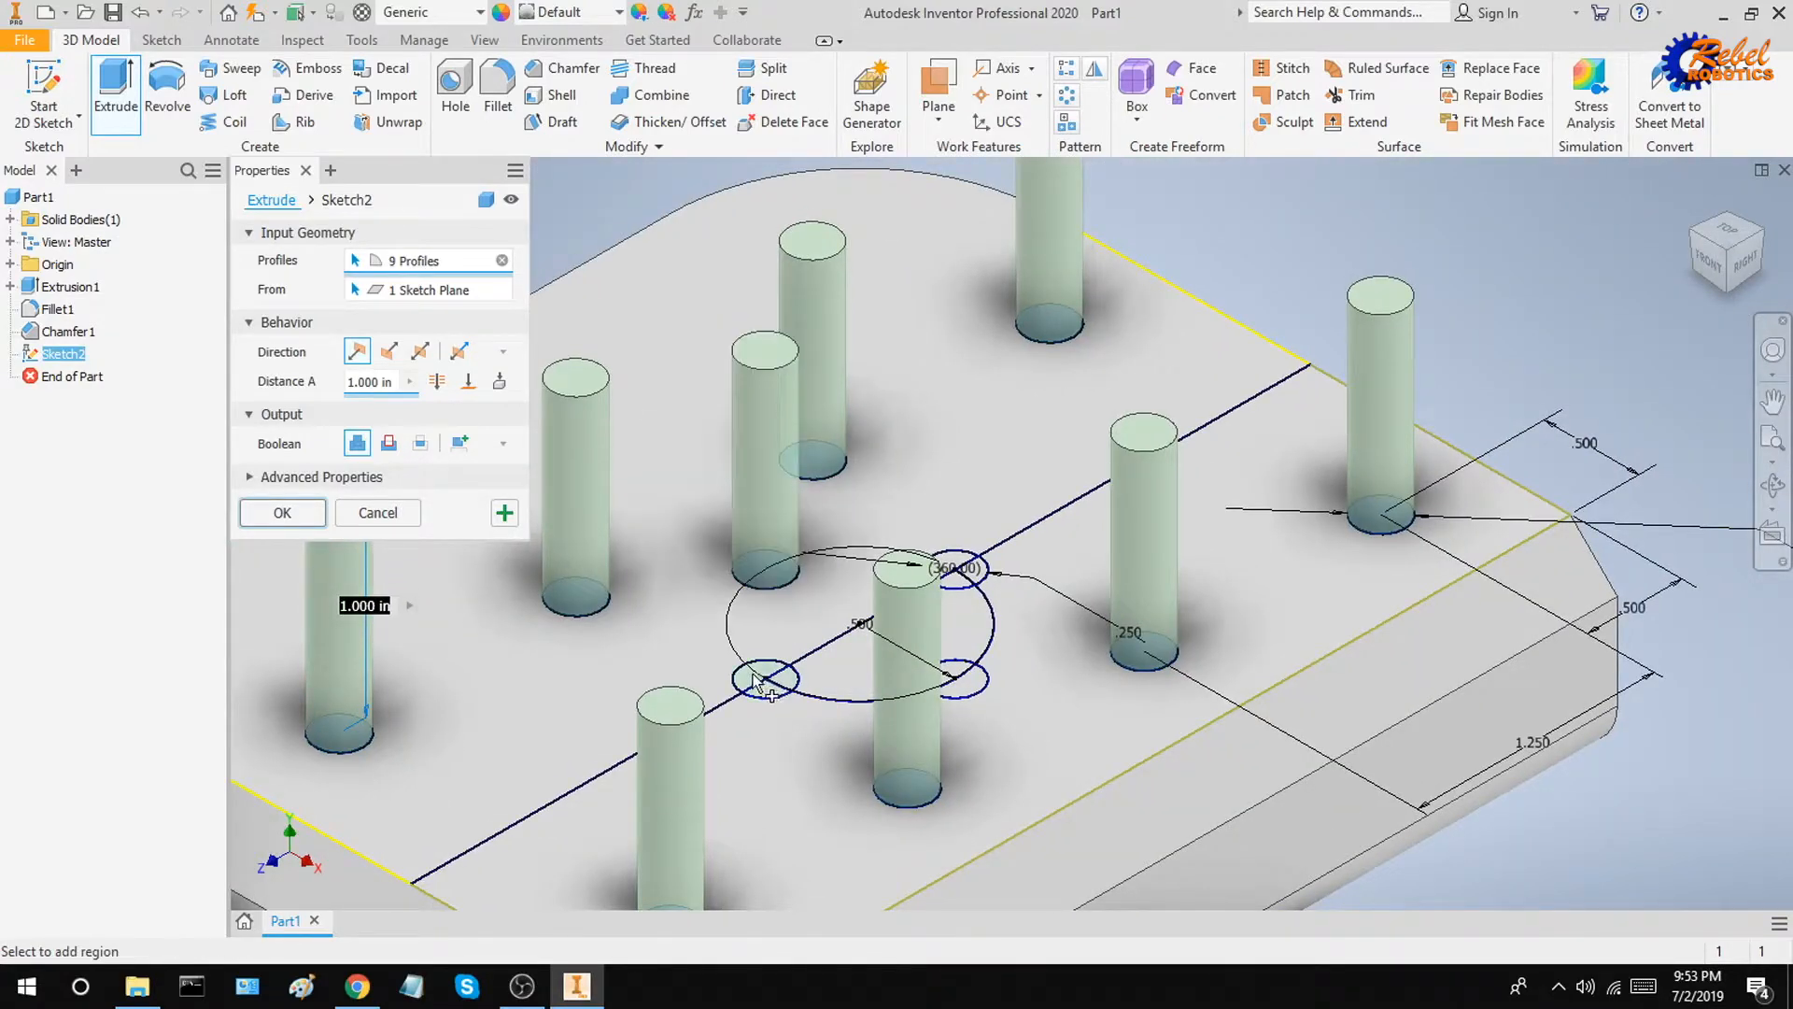
{"action": "left_click", "coordinate": [775, 688]}
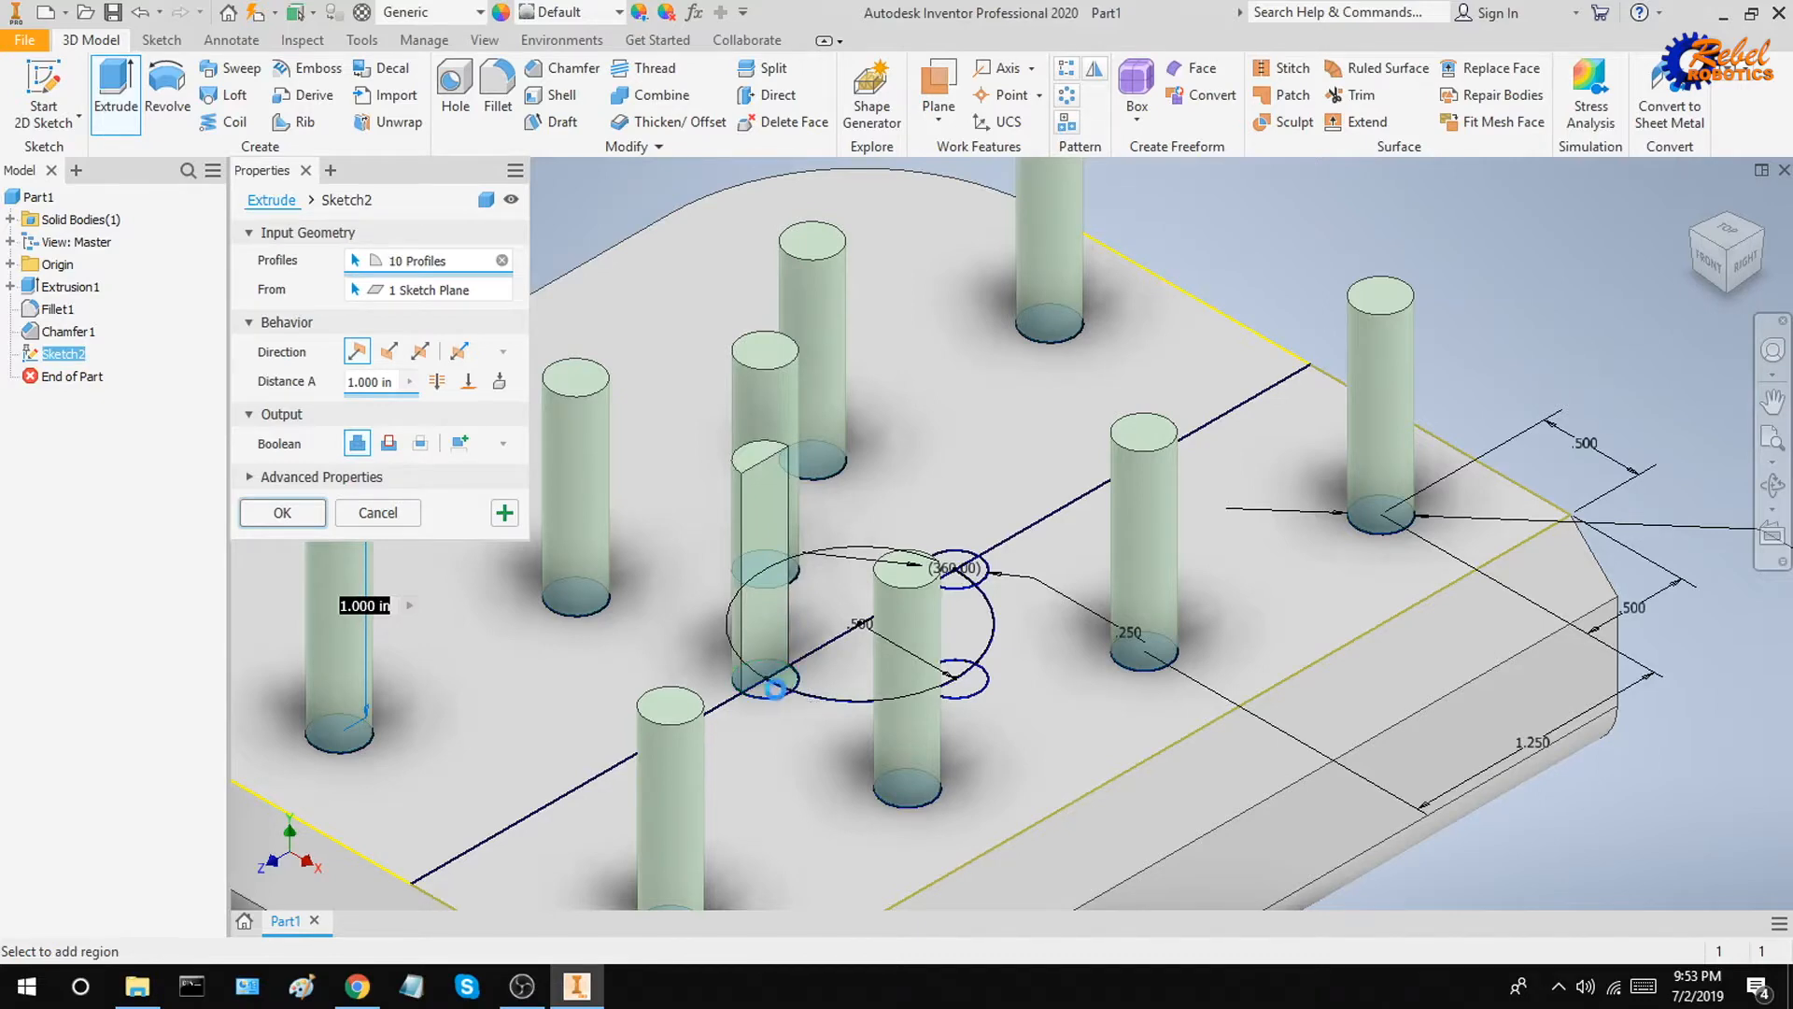
{"action": "left_click", "coordinate": [783, 695]}
{"action": "left_click", "coordinate": [777, 702]}
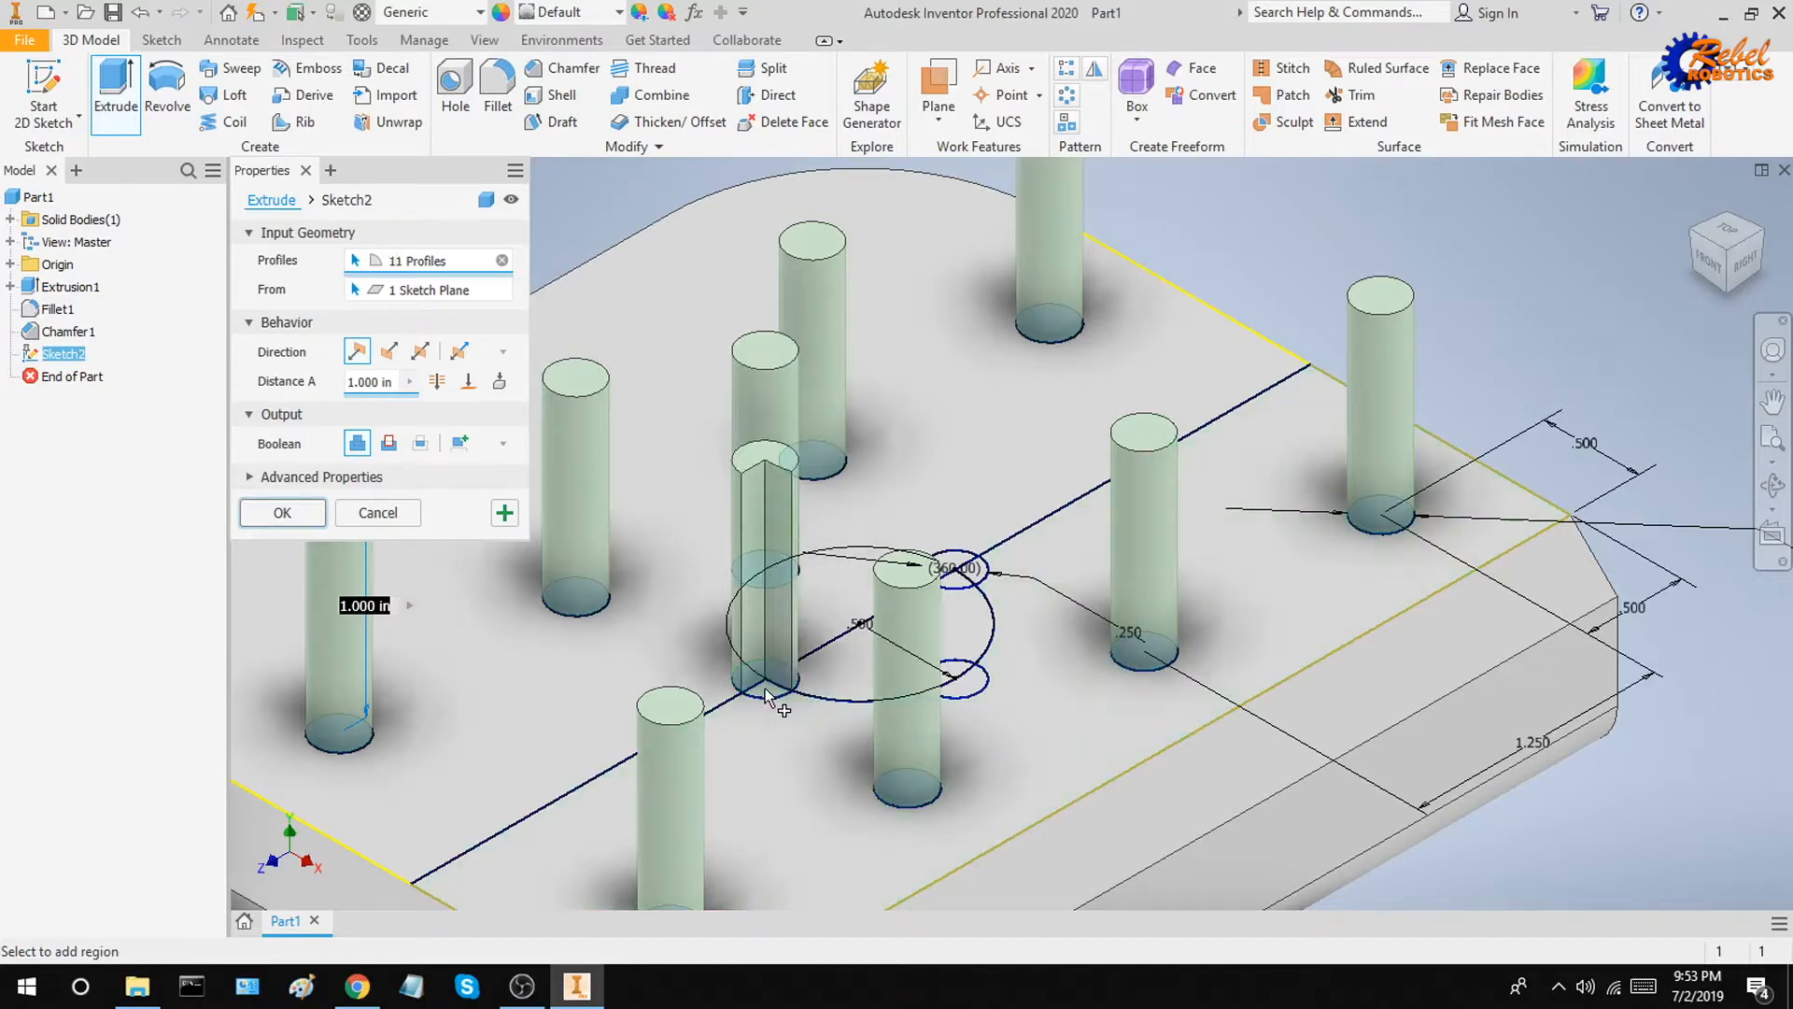
{"action": "left_click", "coordinate": [975, 683]}
{"action": "middle_click_drag", "start_coordinate": [1009, 672], "coordinate": [994, 748], "text": "shift"}
{"action": "scroll", "coordinate": [994, 750], "scroll_direction": "up", "scroll_amount": 5}
{"action": "left_click", "coordinate": [919, 688]}
{"action": "scroll", "coordinate": [919, 687], "scroll_direction": "down", "scroll_amount": 4}
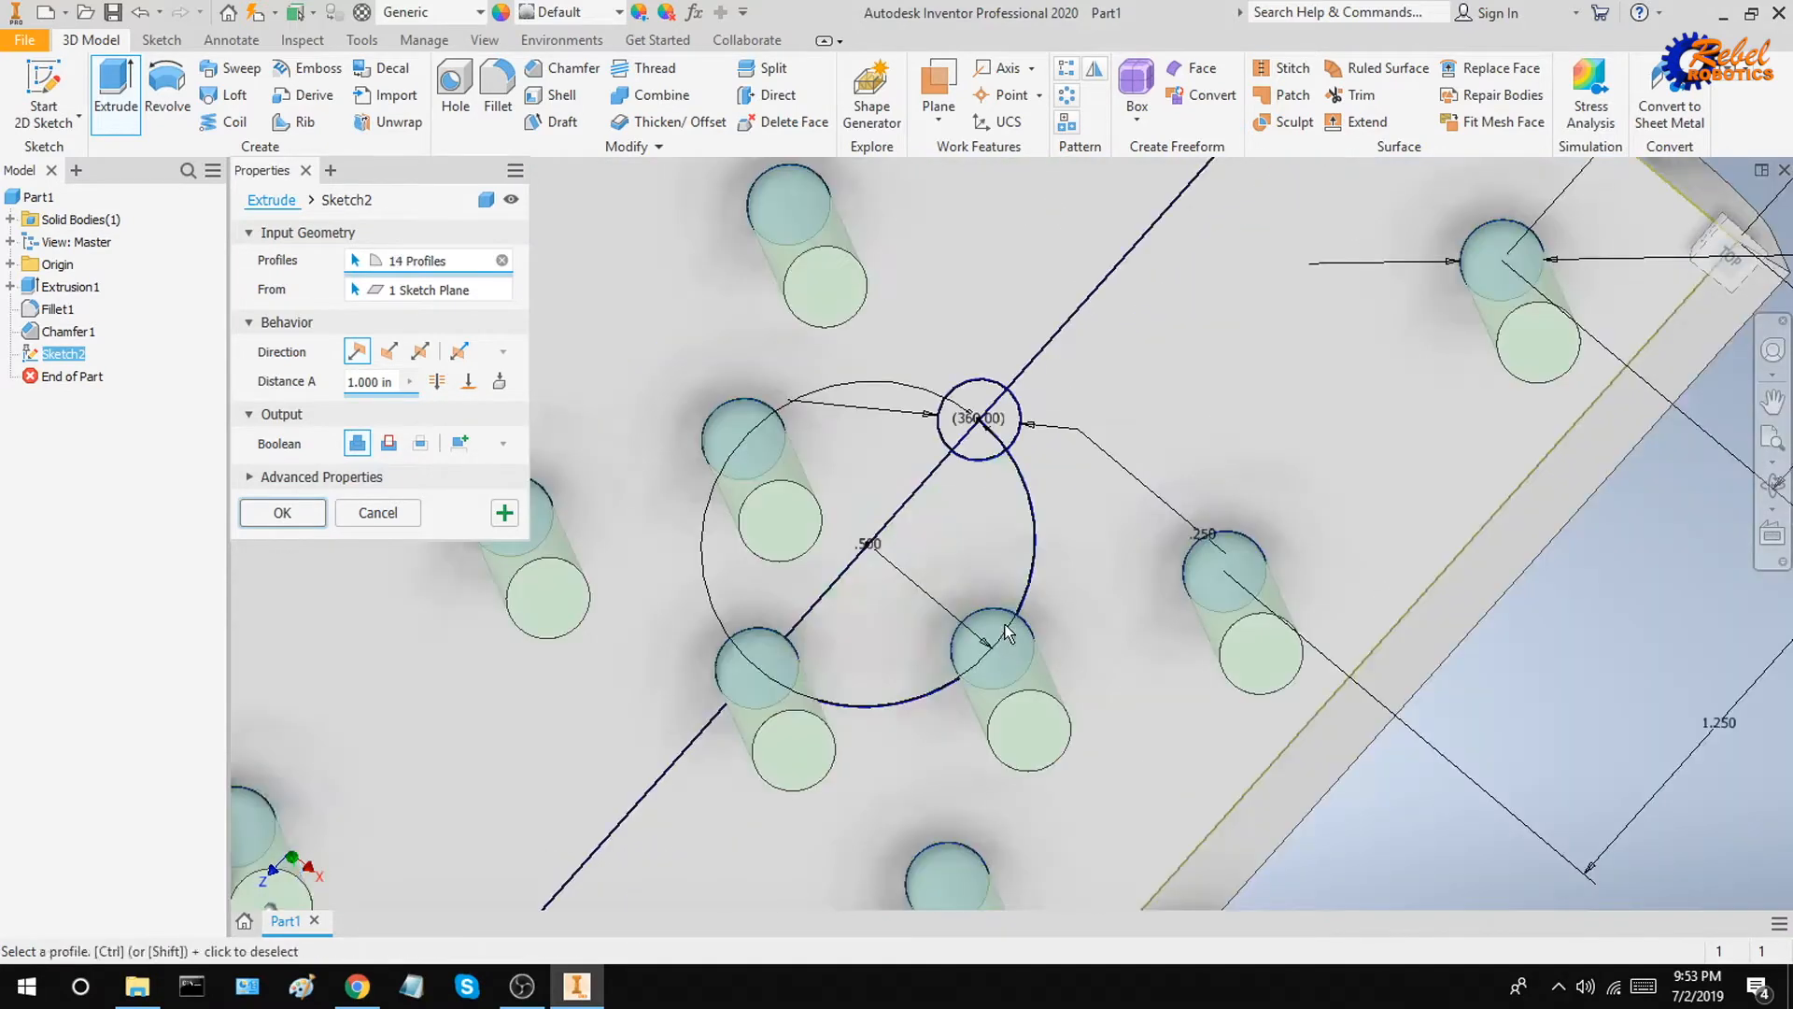
{"action": "left_click", "coordinate": [992, 411]}
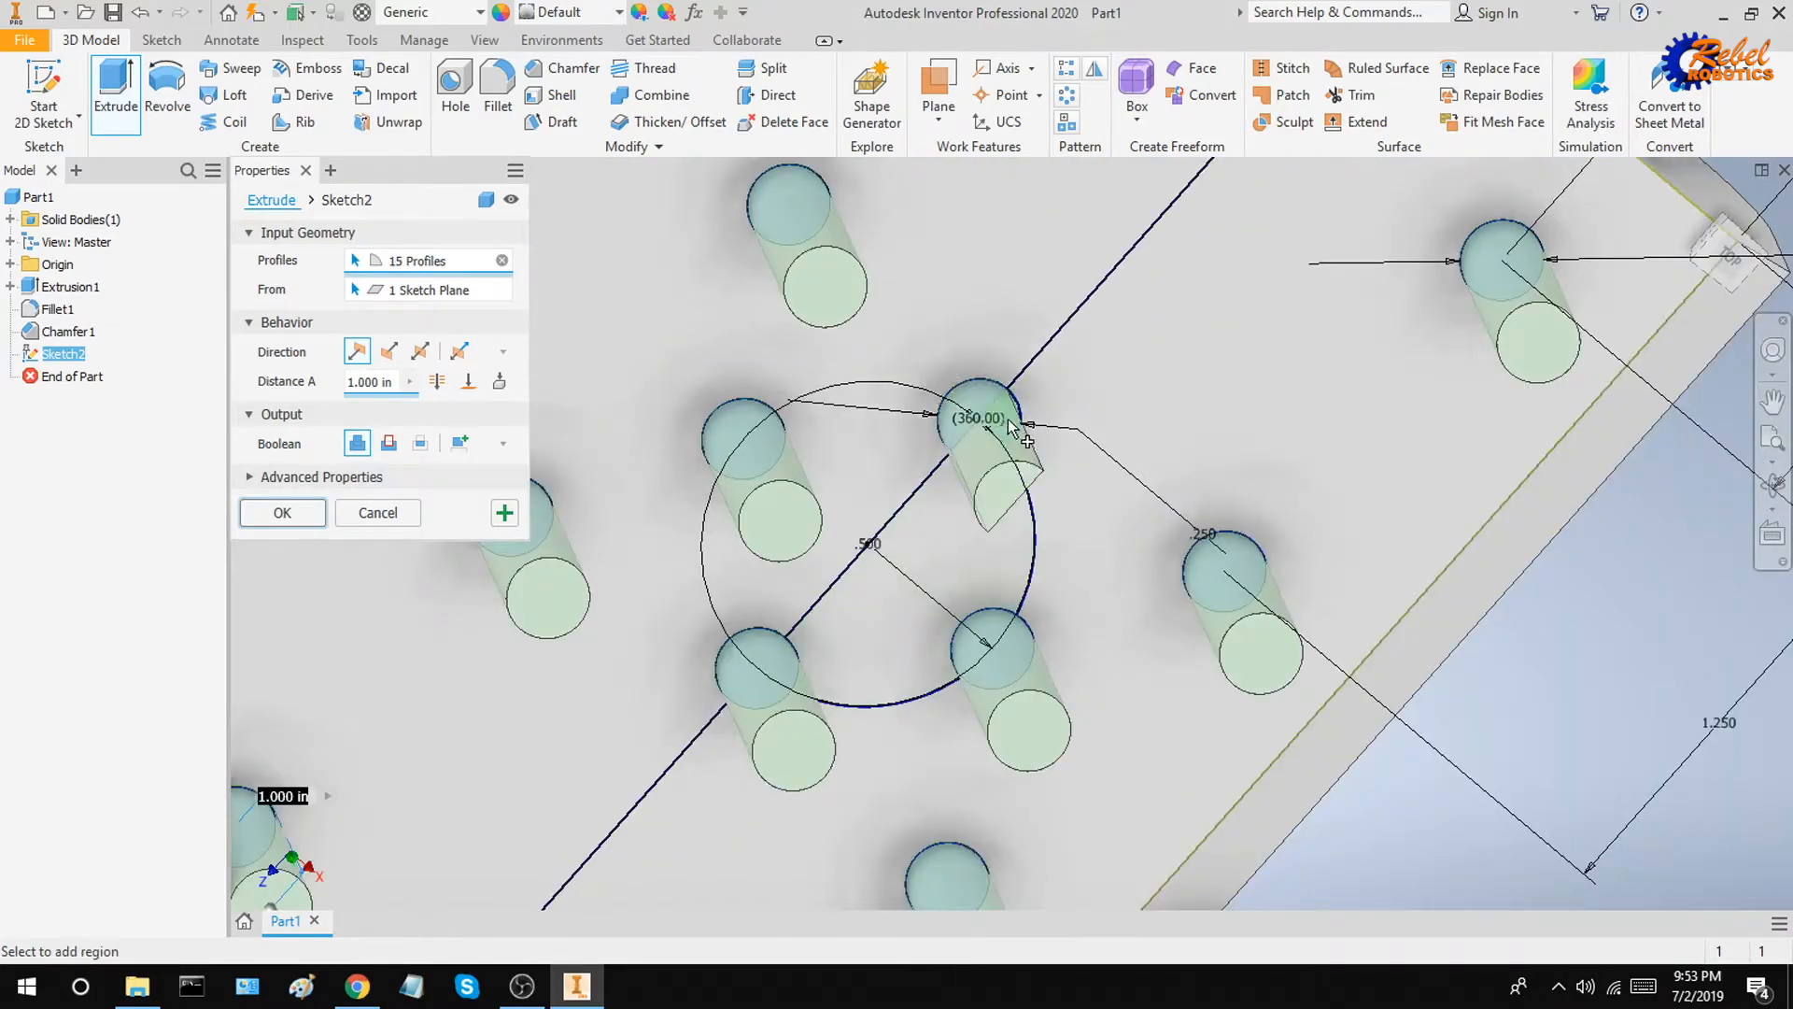
{"action": "mouse_move", "coordinate": [992, 411]}
{"action": "middle_mouse_down", "text": "shift"}
{"action": "mouse_move", "coordinate": [1021, 425]}
{"action": "mouse_move", "coordinate": [1003, 400]}
{"action": "middle_mouse_up", "text": "shift"}
{"action": "scroll", "coordinate": [1003, 402], "scroll_direction": "up", "scroll_amount": 3}
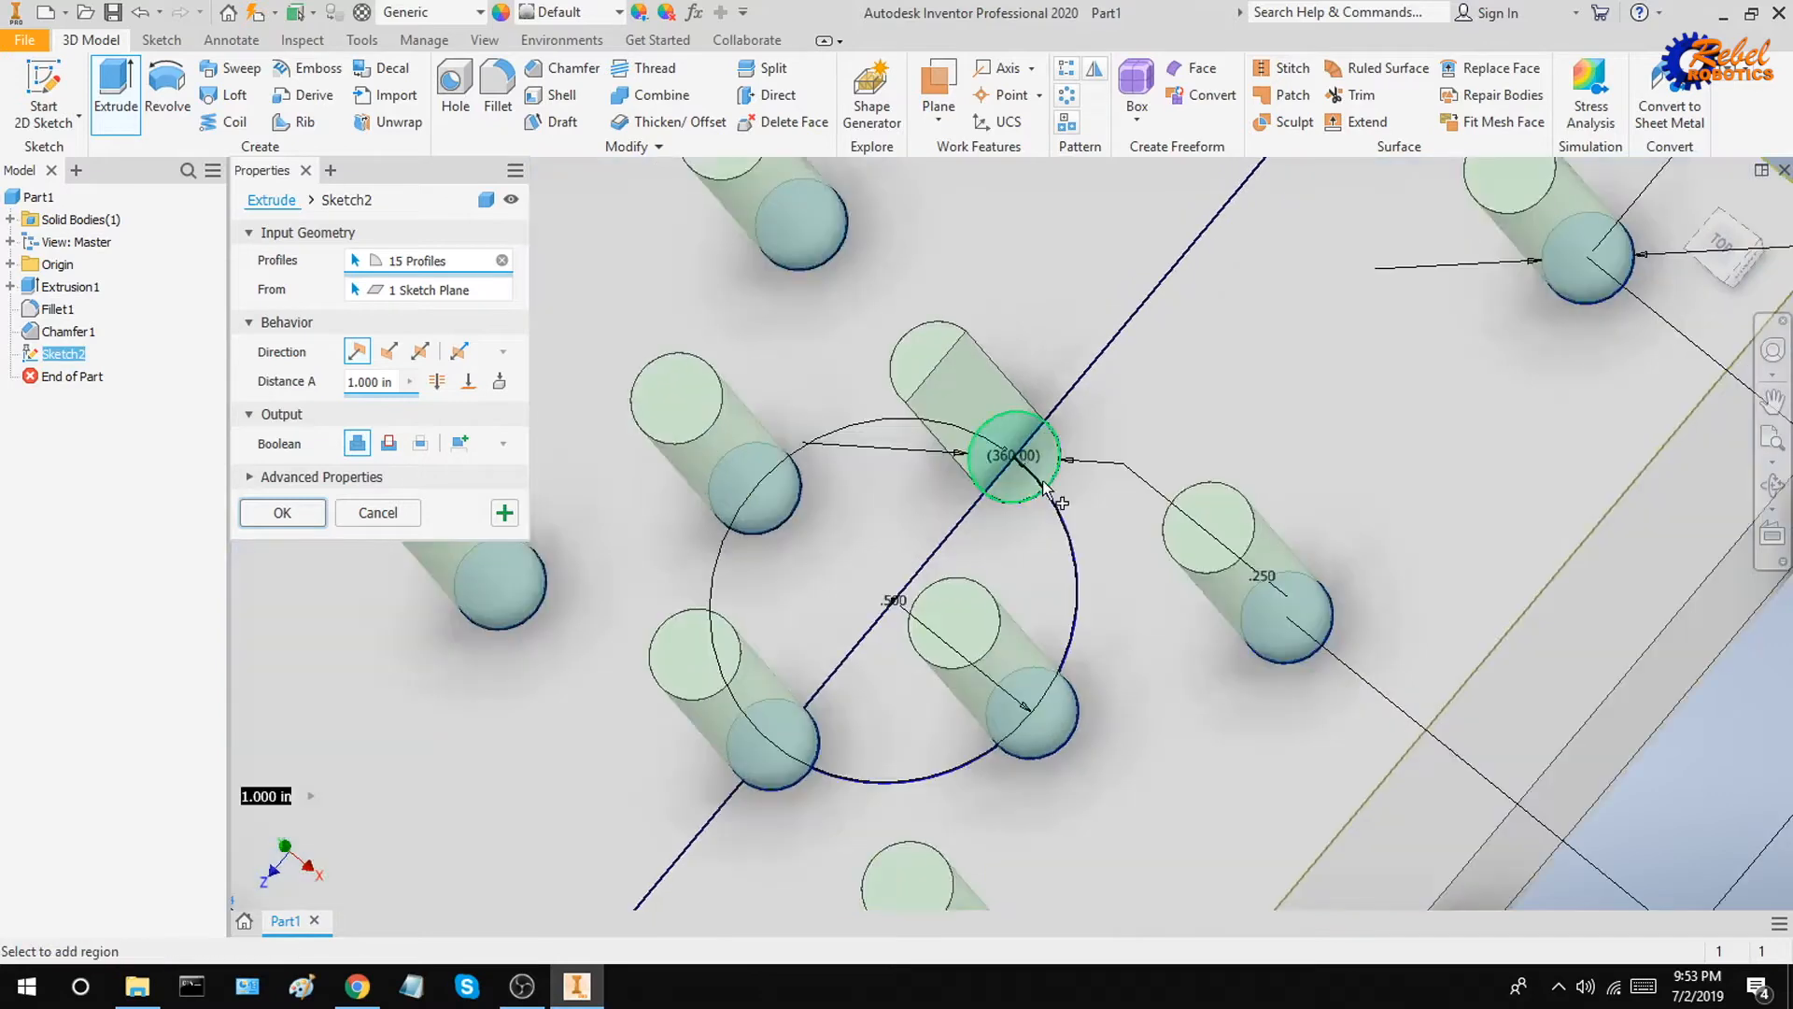
{"action": "left_click", "coordinate": [1042, 475]}
{"action": "left_click", "coordinate": [1030, 498]}
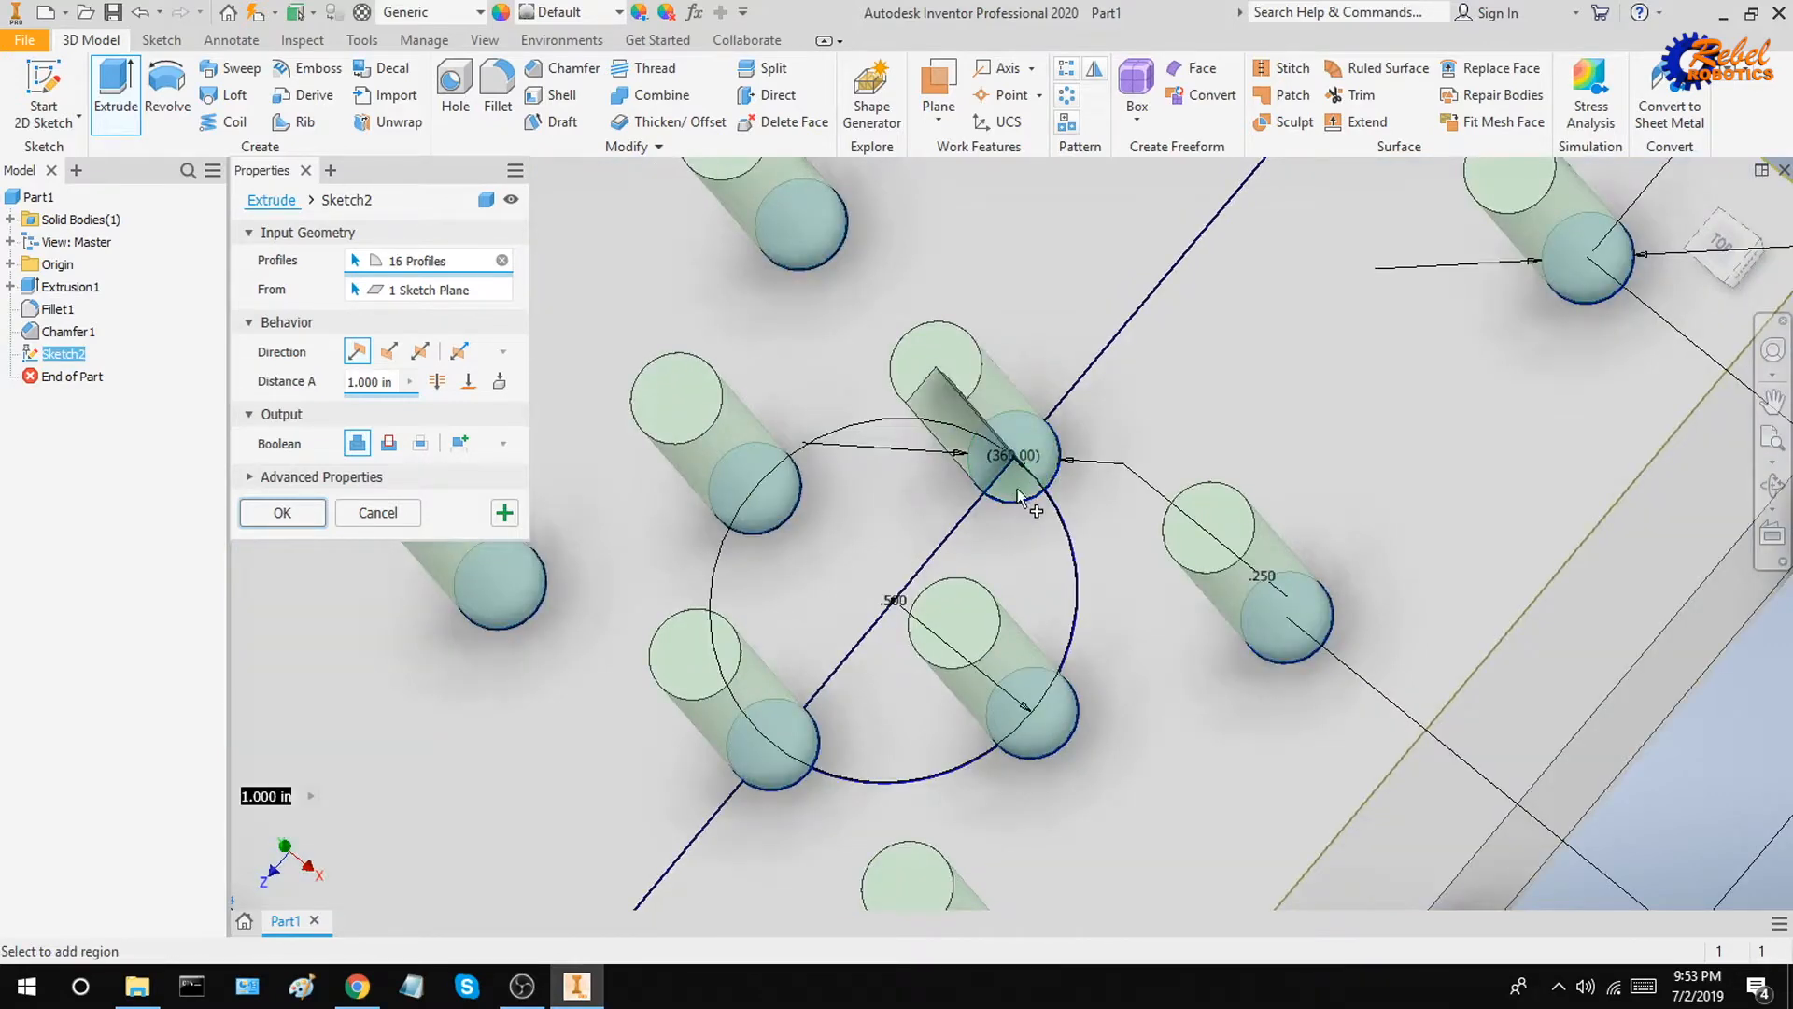
{"action": "scroll", "coordinate": [1032, 492], "scroll_direction": "down", "scroll_amount": 5}
{"action": "key", "text": "F6"}
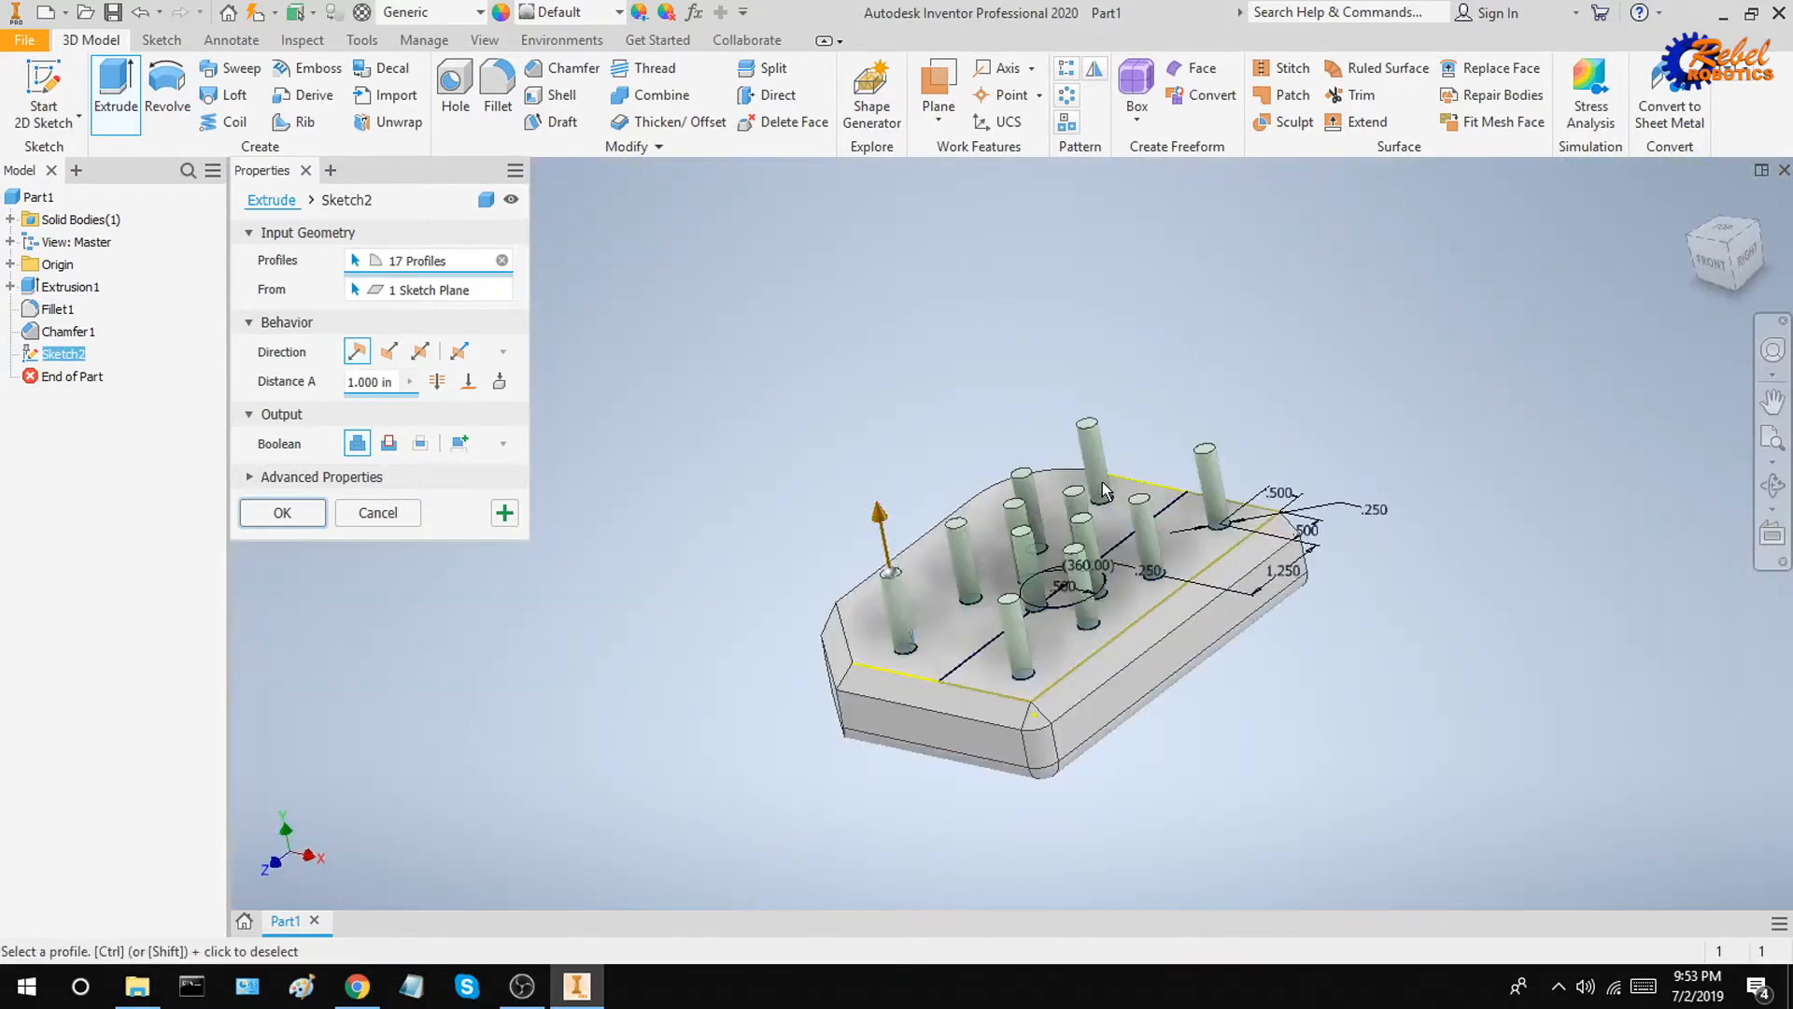
{"action": "left_click", "coordinate": [389, 352]}
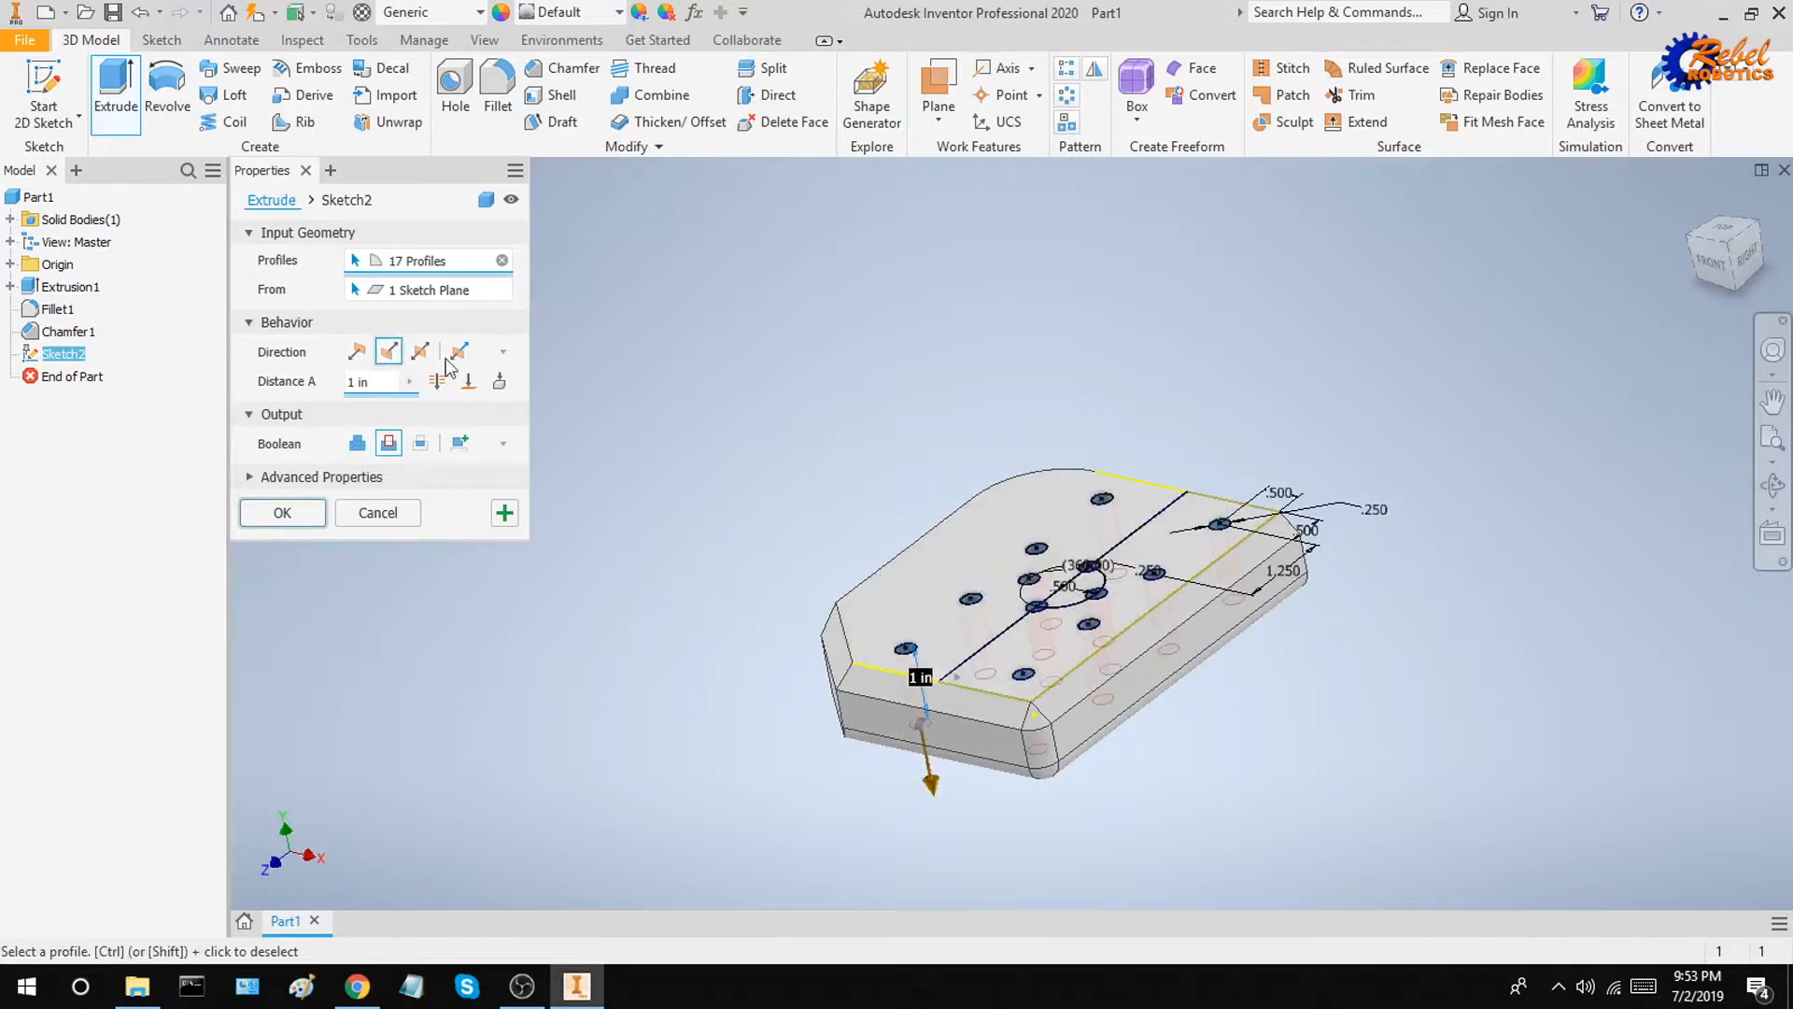
{"action": "left_click", "coordinate": [282, 512]}
{"action": "middle_click_drag", "start_coordinate": [1101, 329], "coordinate": [1124, 467], "text": "shift"}
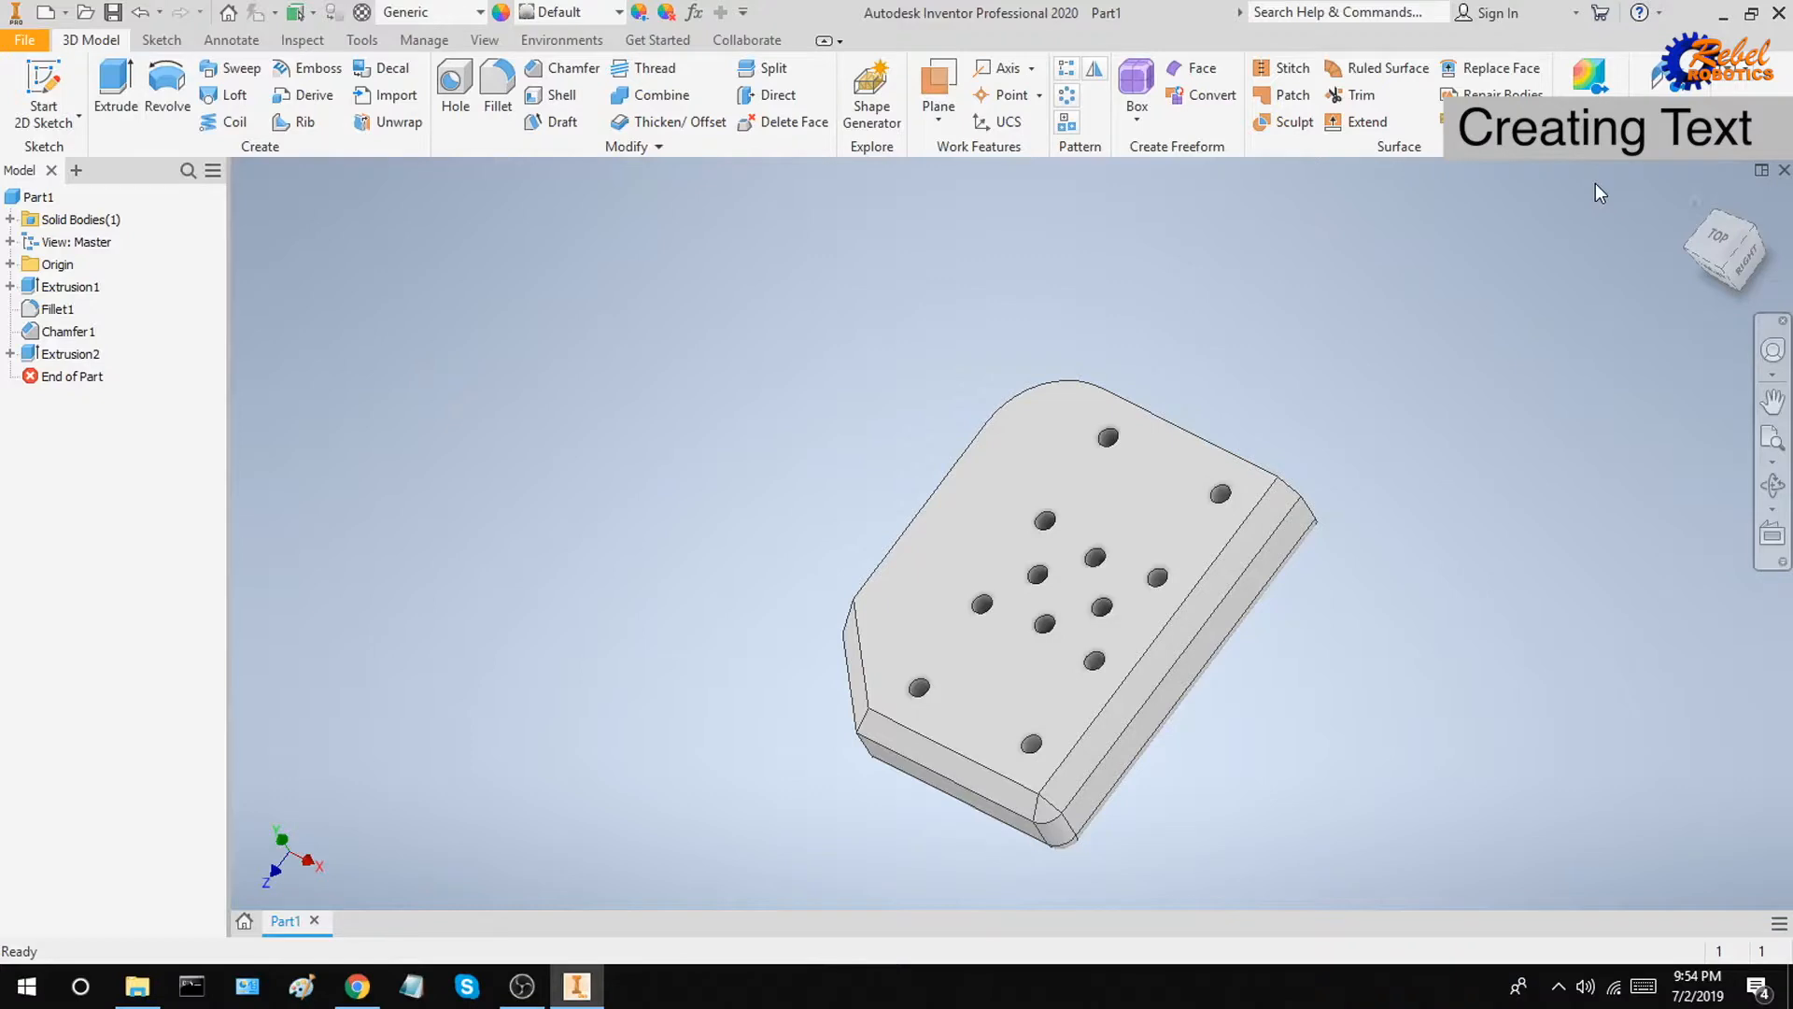
Step: Start a new sketch on the block's long side face
{"action": "left_click", "coordinate": [1694, 200]}
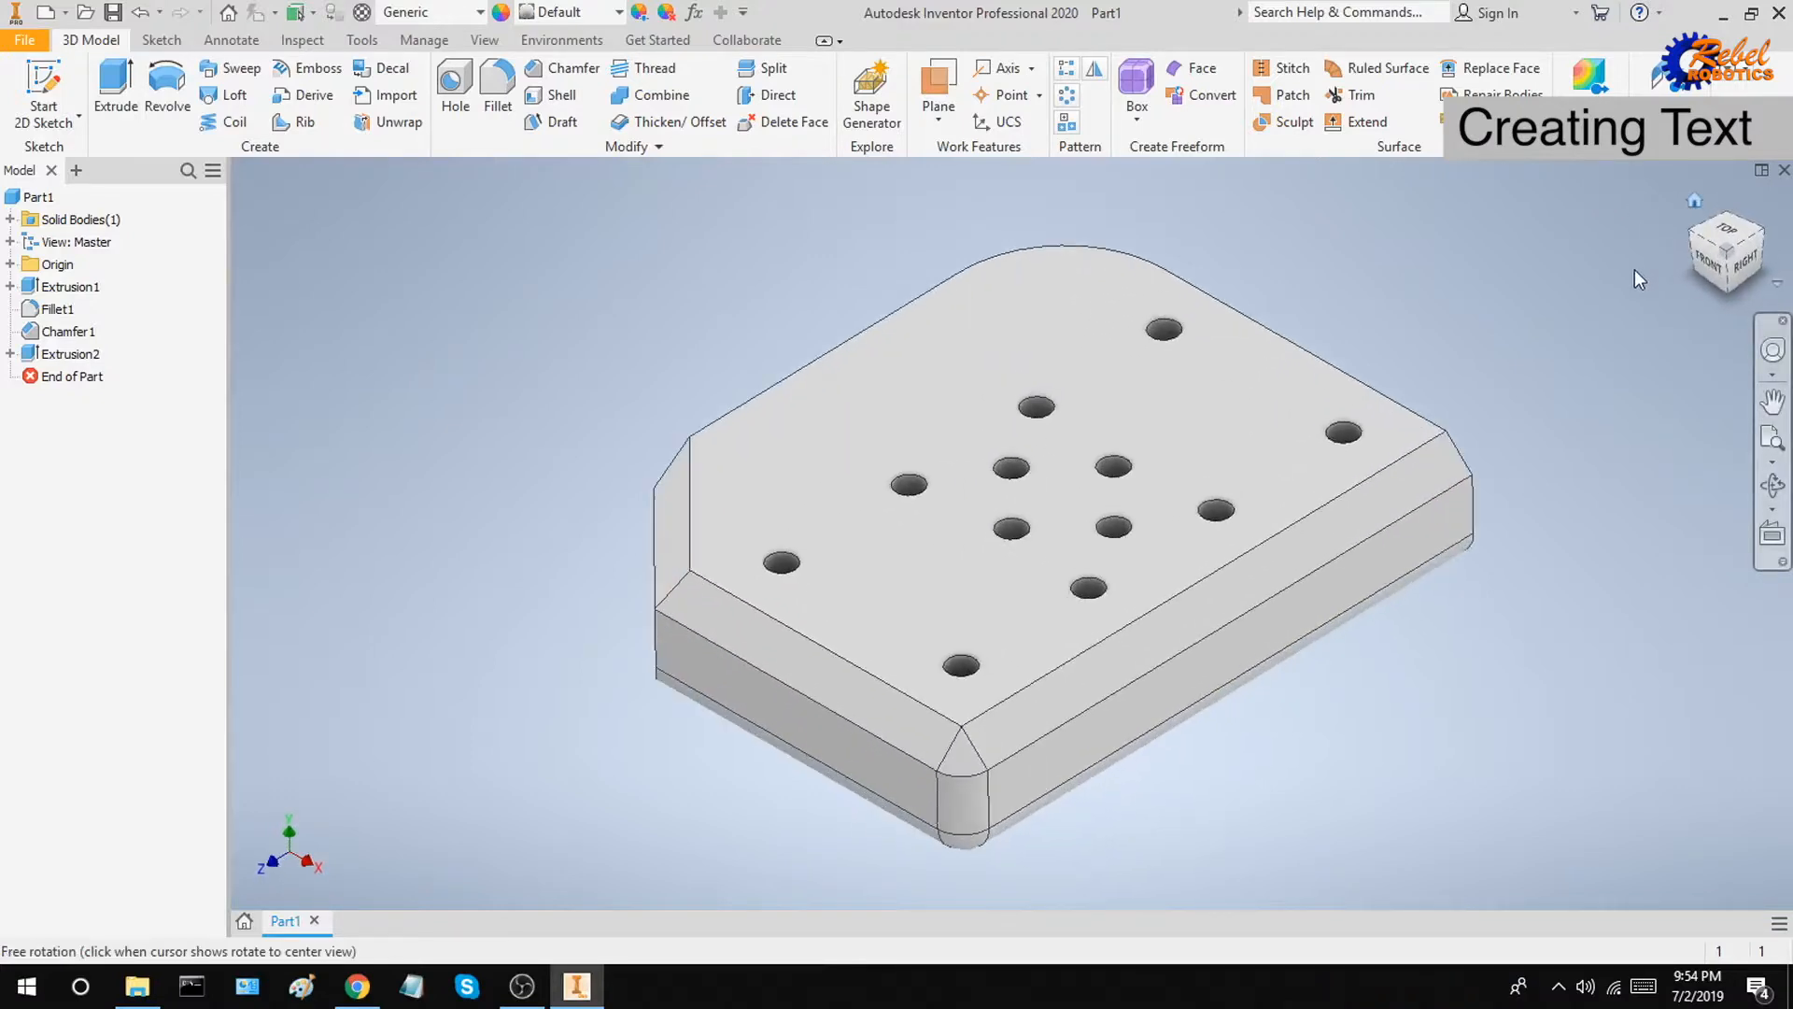
{"action": "right_click", "coordinate": [1062, 761]}
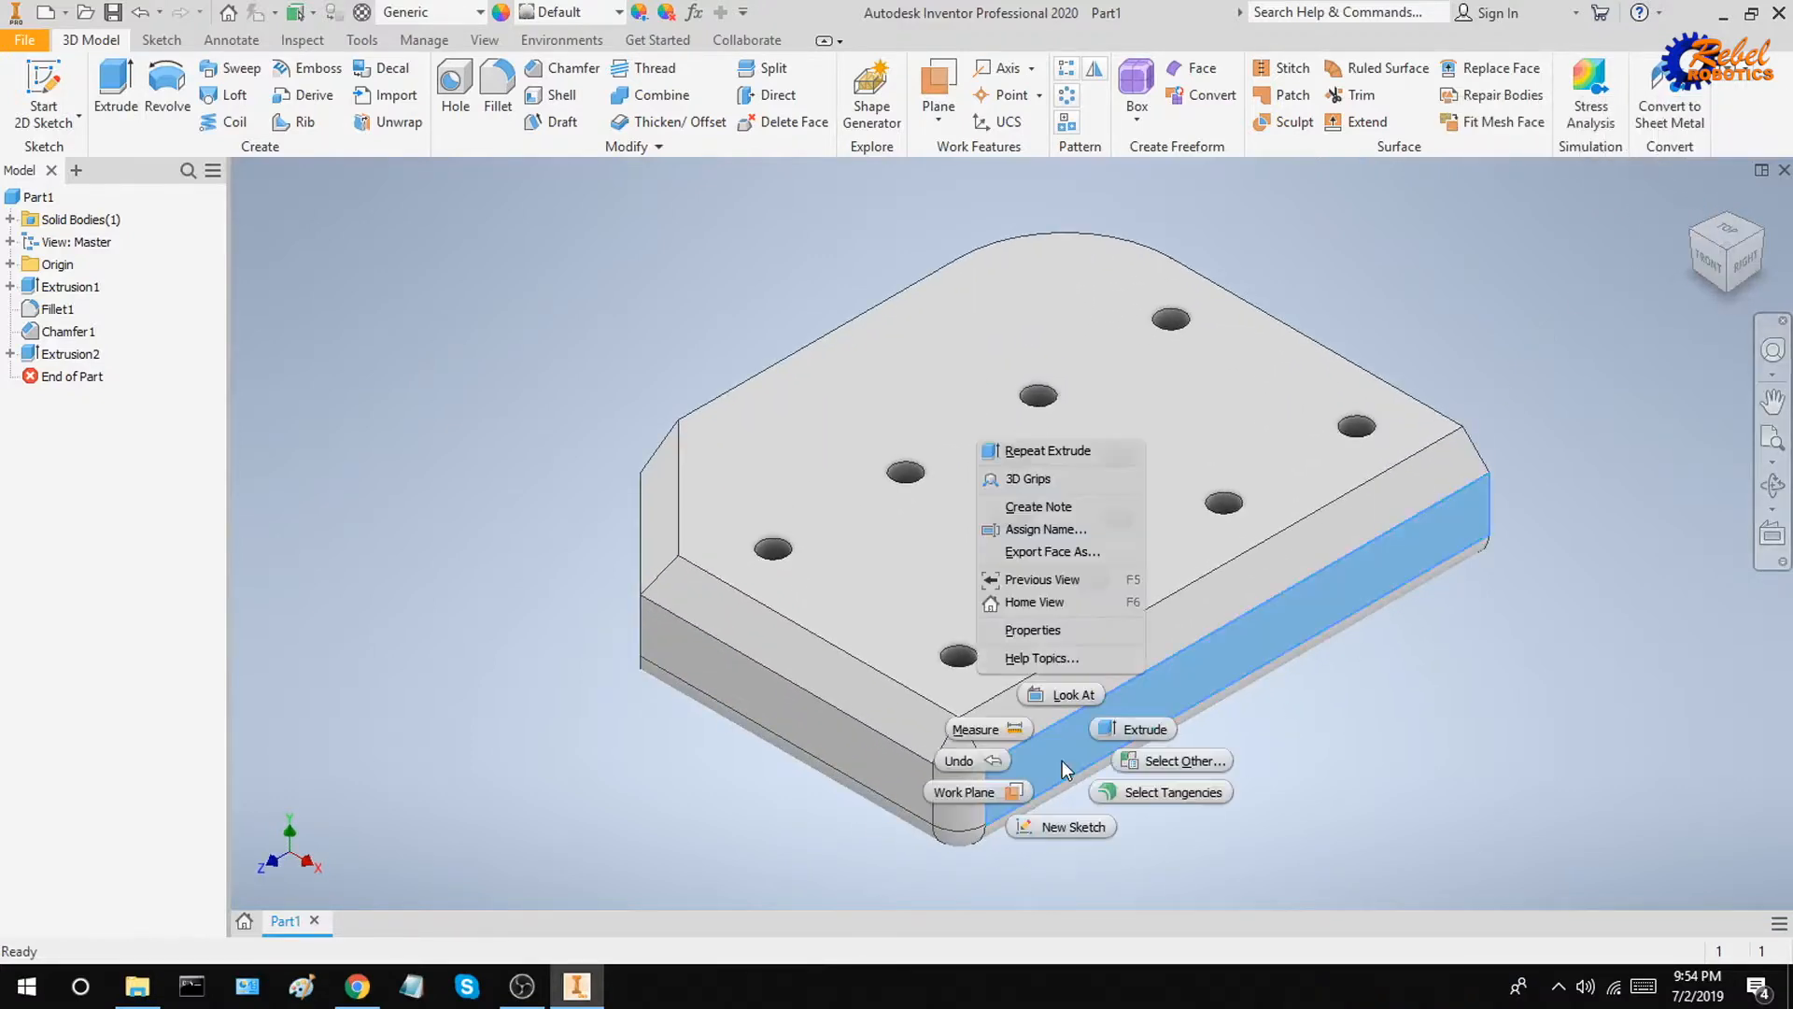
{"action": "left_click", "coordinate": [1073, 832]}
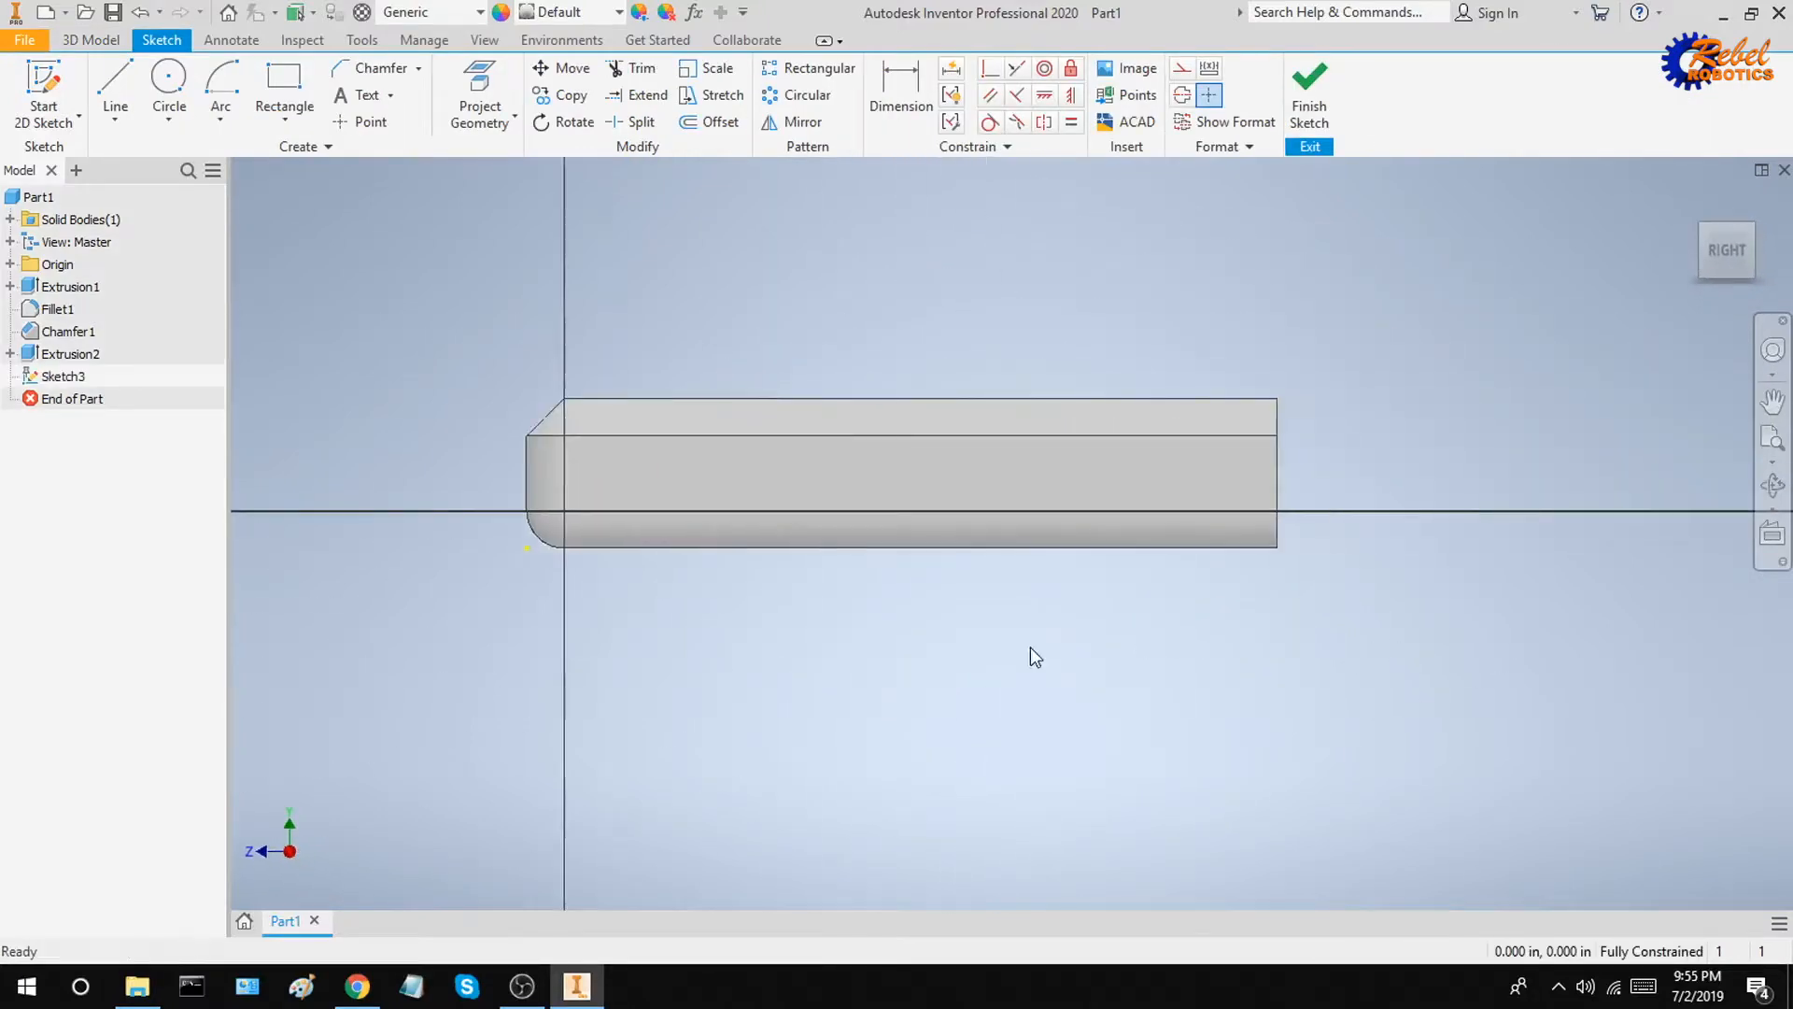
Step: Place a text box on the side face and enter the author's full name as the text
{"action": "left_click", "coordinate": [357, 97]}
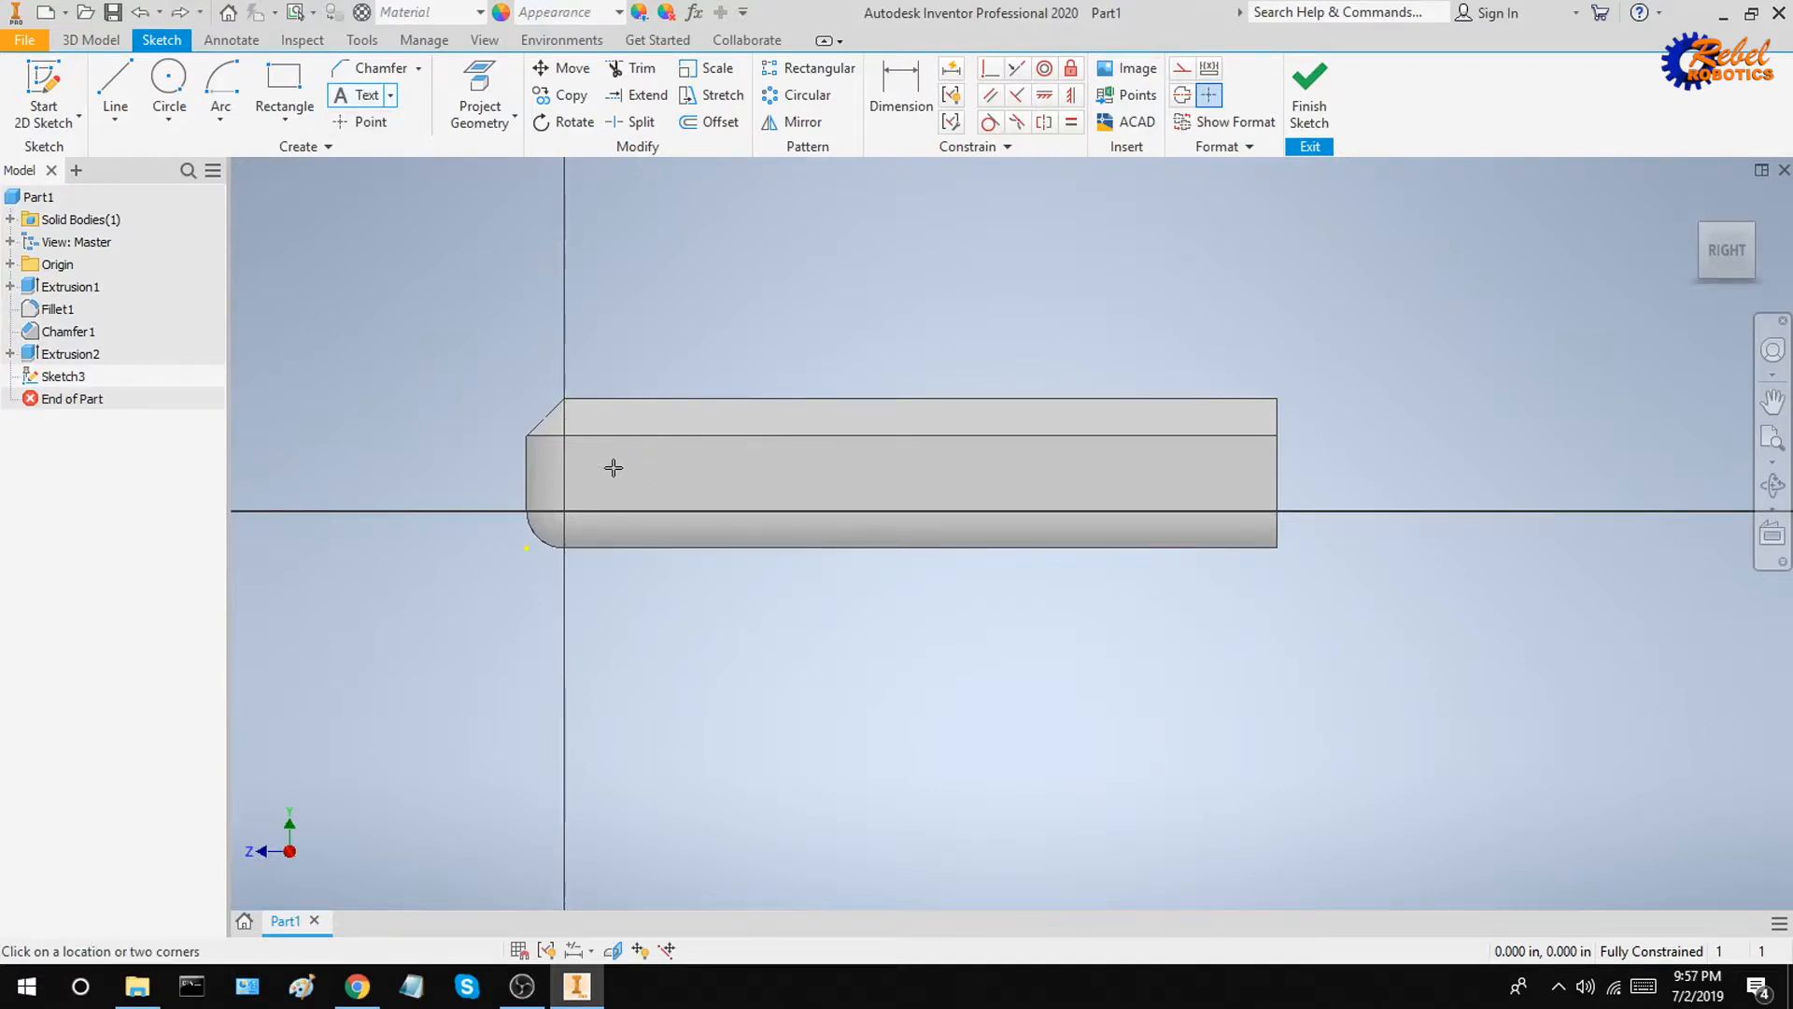
{"action": "left_click", "coordinate": [614, 467]}
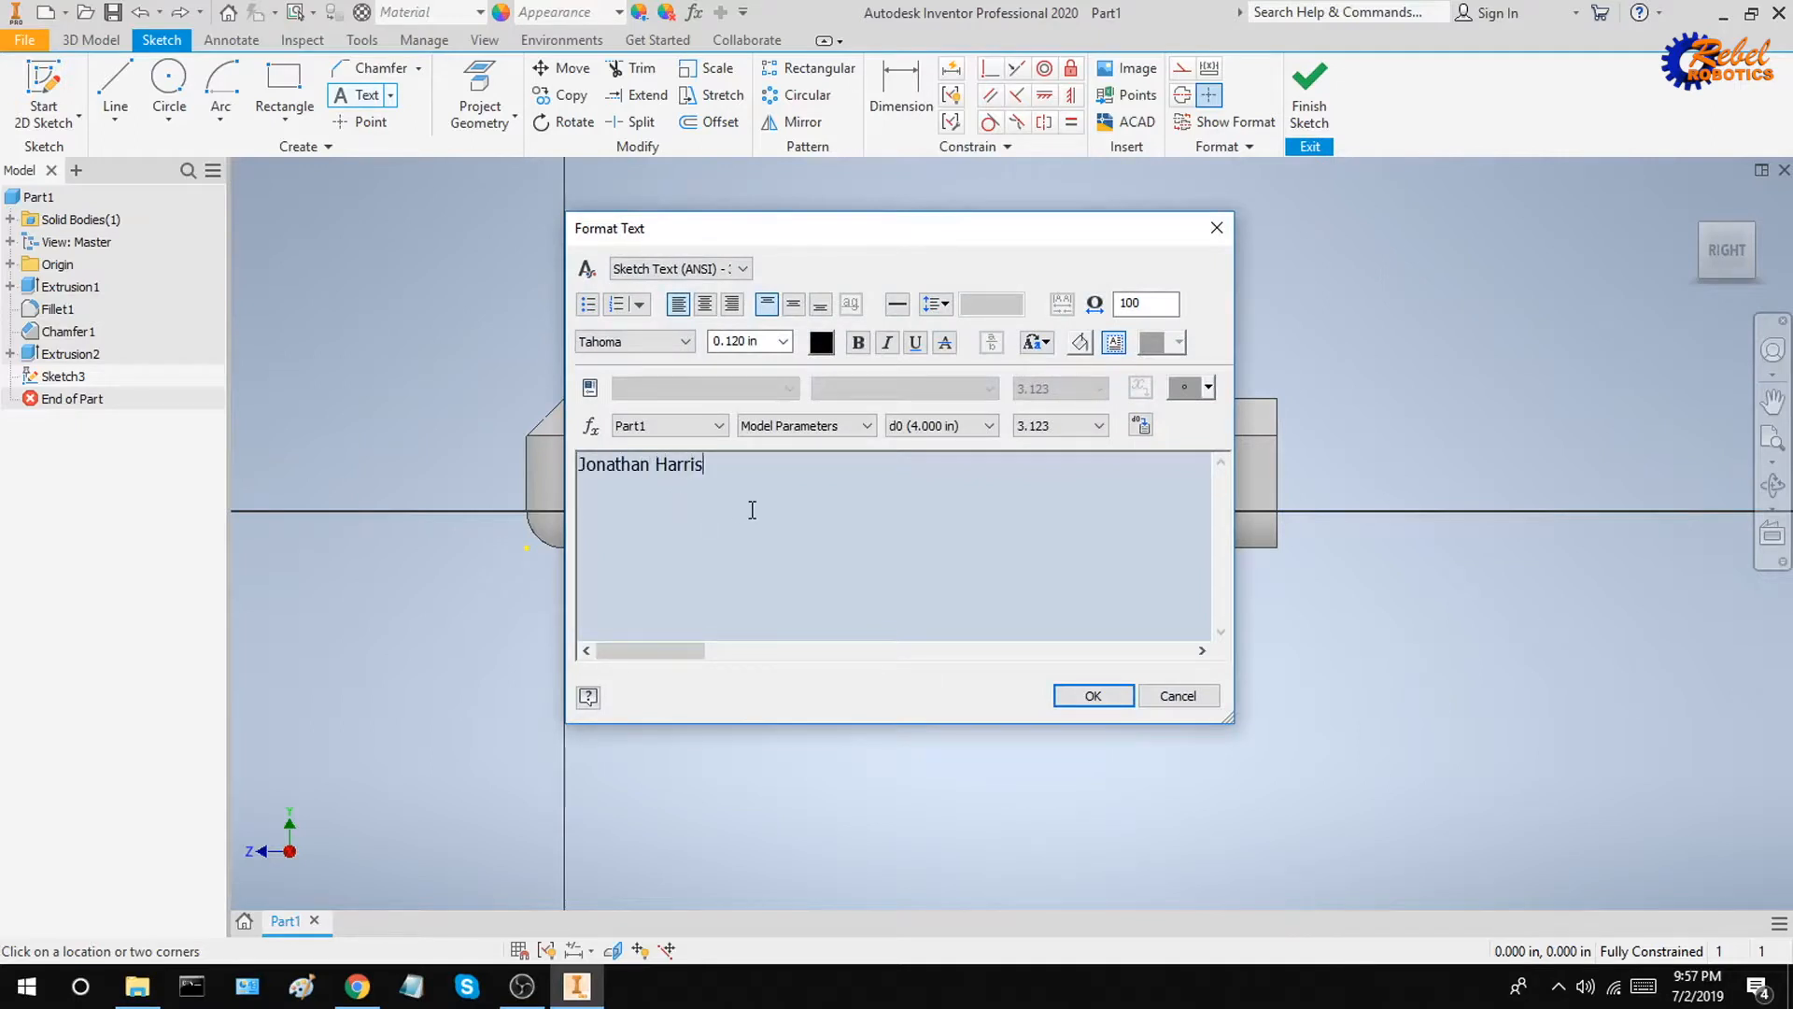
{"action": "key", "text": "ctrl+a"}
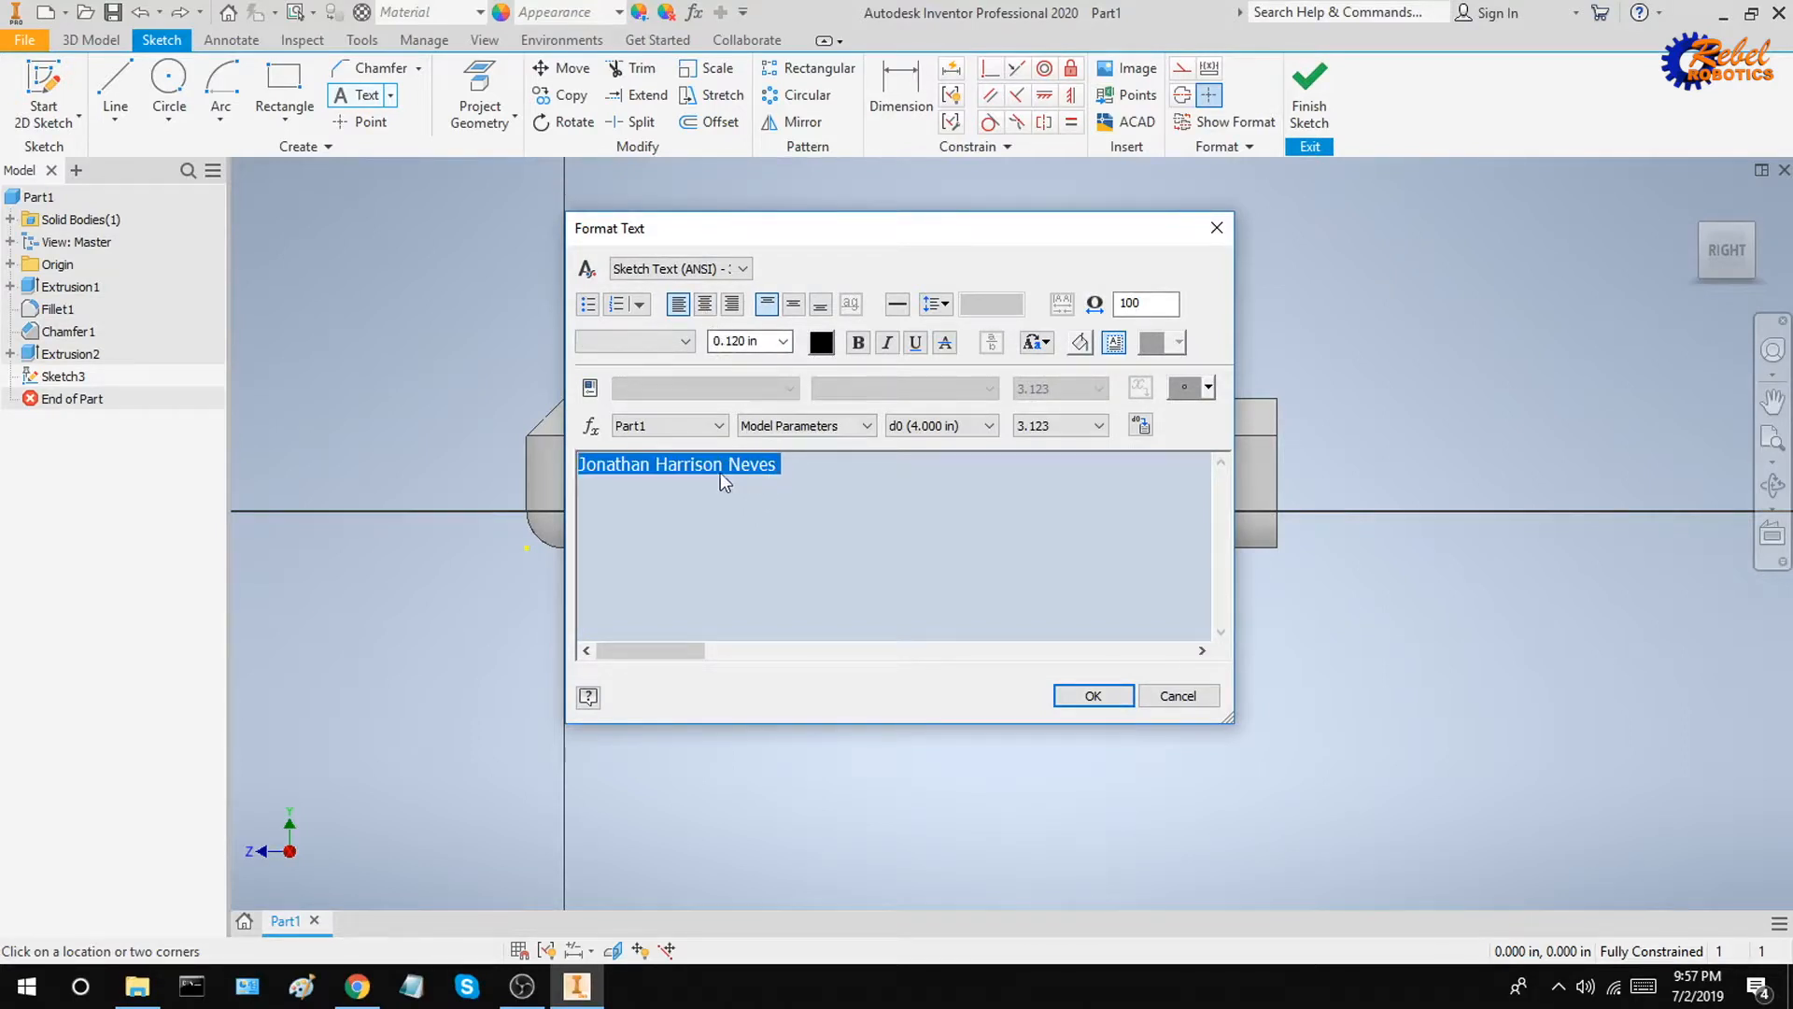
Step: Format the text centred horizontally and vertically, 0.125 in high, bold and italic
{"action": "left_click", "coordinate": [705, 304]}
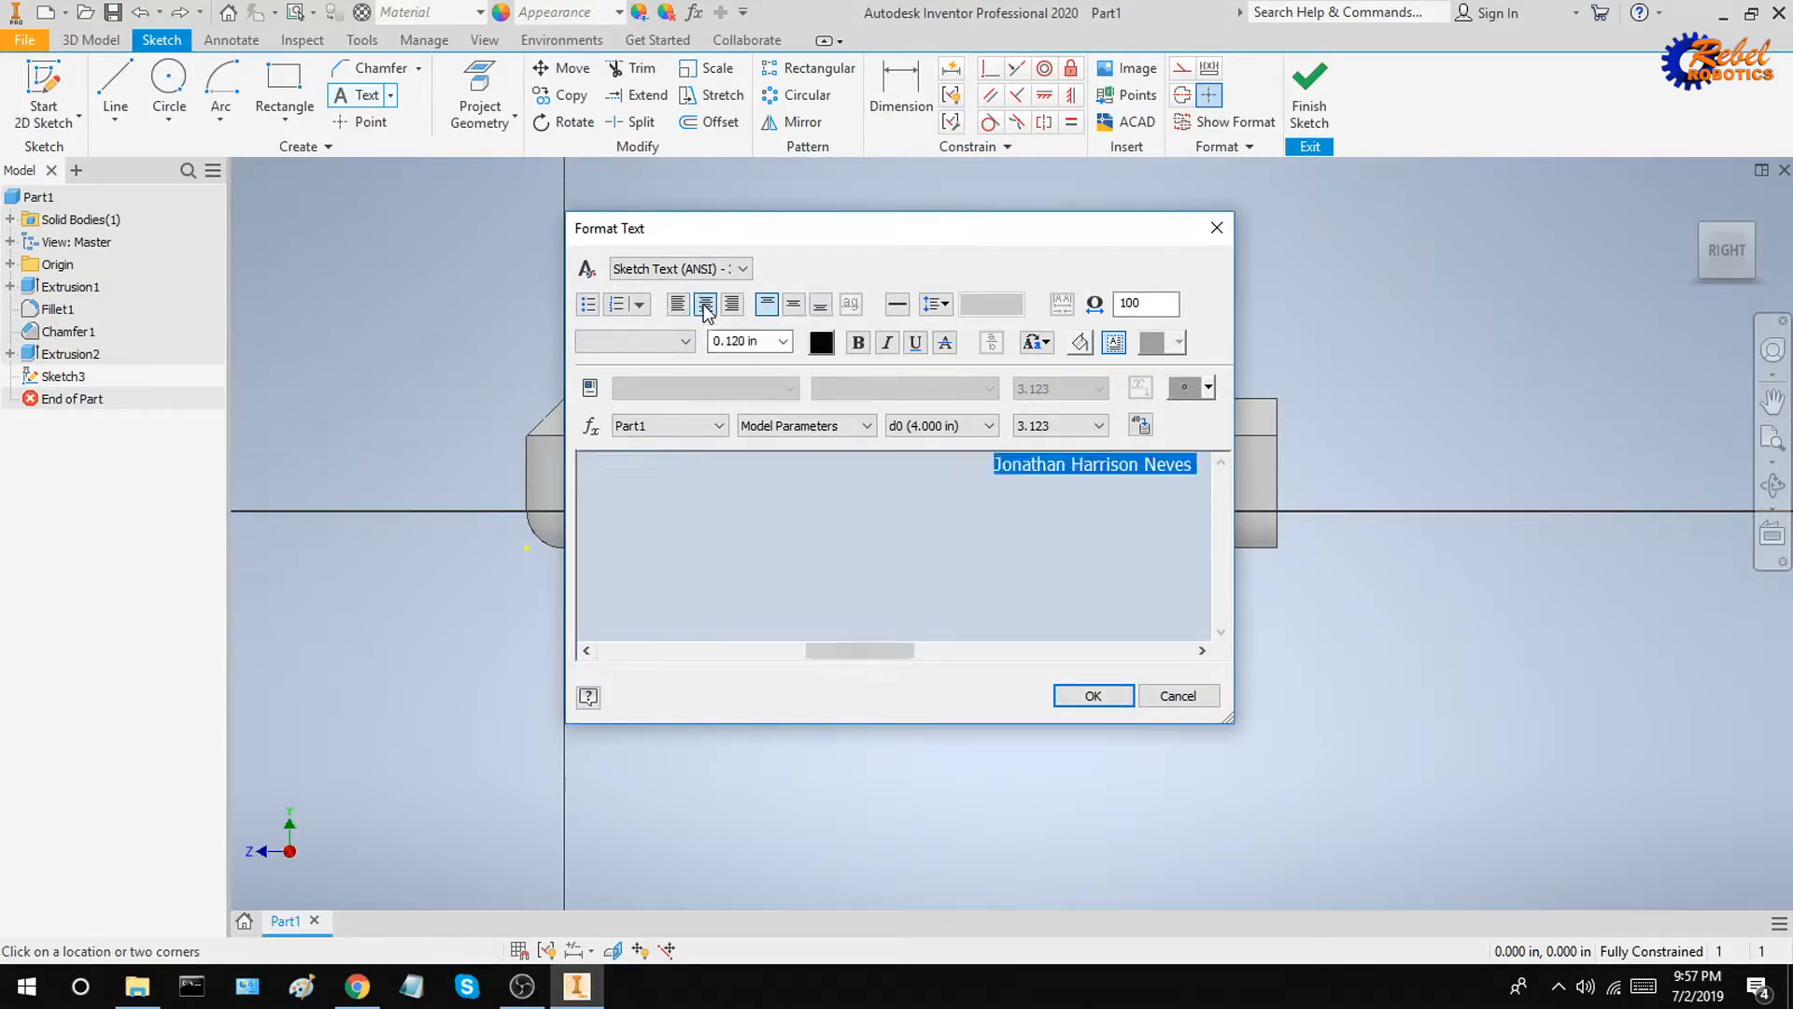
{"action": "left_click", "coordinate": [794, 306]}
{"action": "type", "text": "5"}
{"action": "left_click", "coordinate": [859, 343]}
{"action": "left_click", "coordinate": [887, 343]}
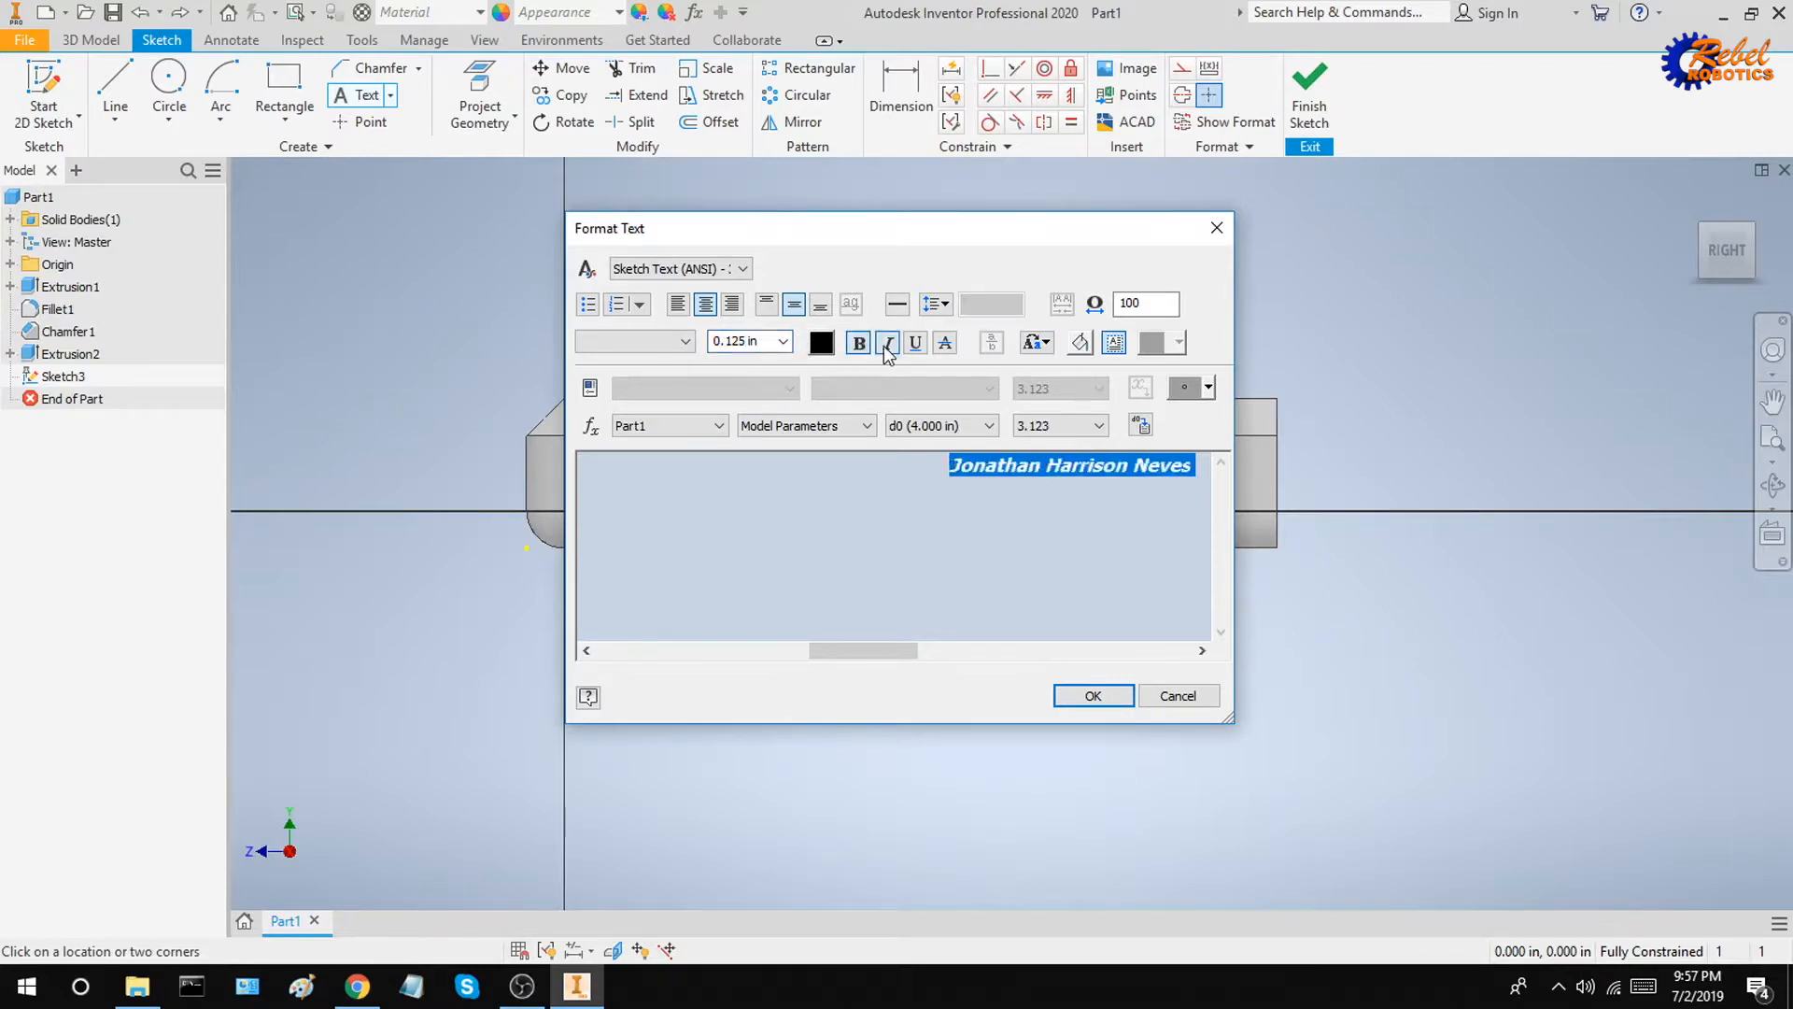
{"action": "left_click", "coordinate": [920, 348]}
{"action": "left_click", "coordinate": [918, 345]}
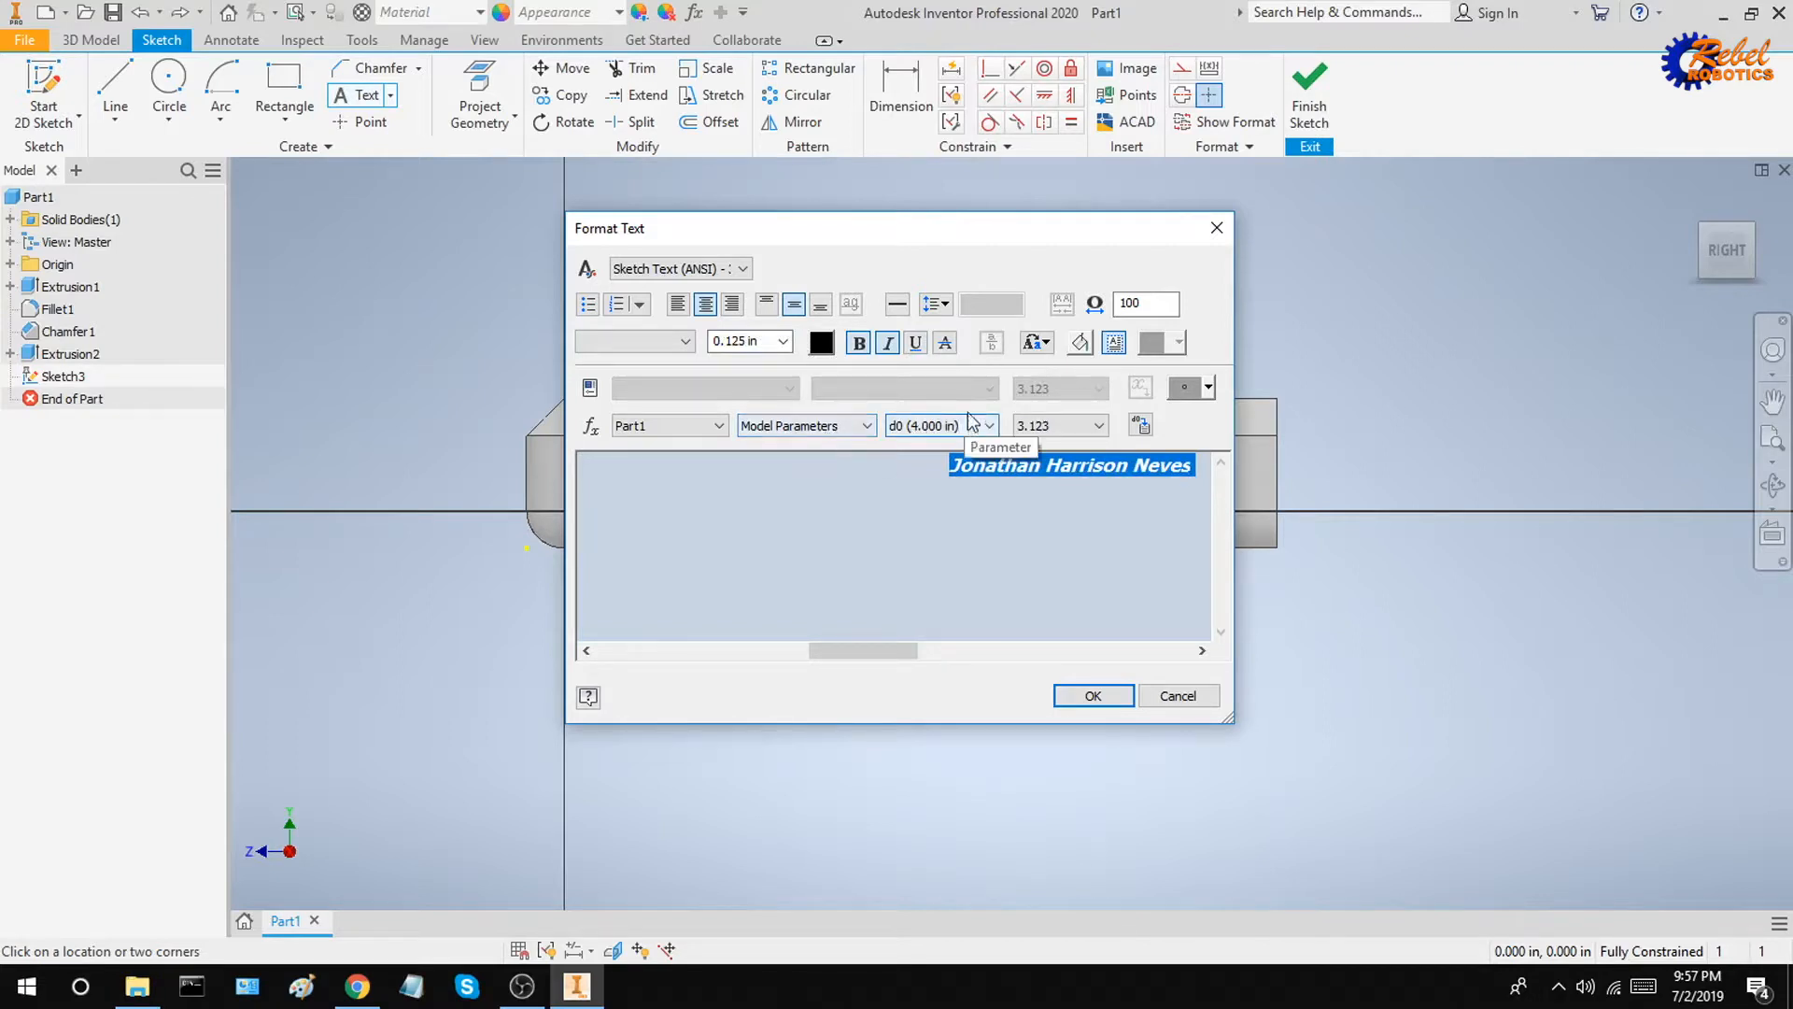
Step: Set the text font to Comic Sans MS and close the text dialog
{"action": "left_click", "coordinate": [687, 342]}
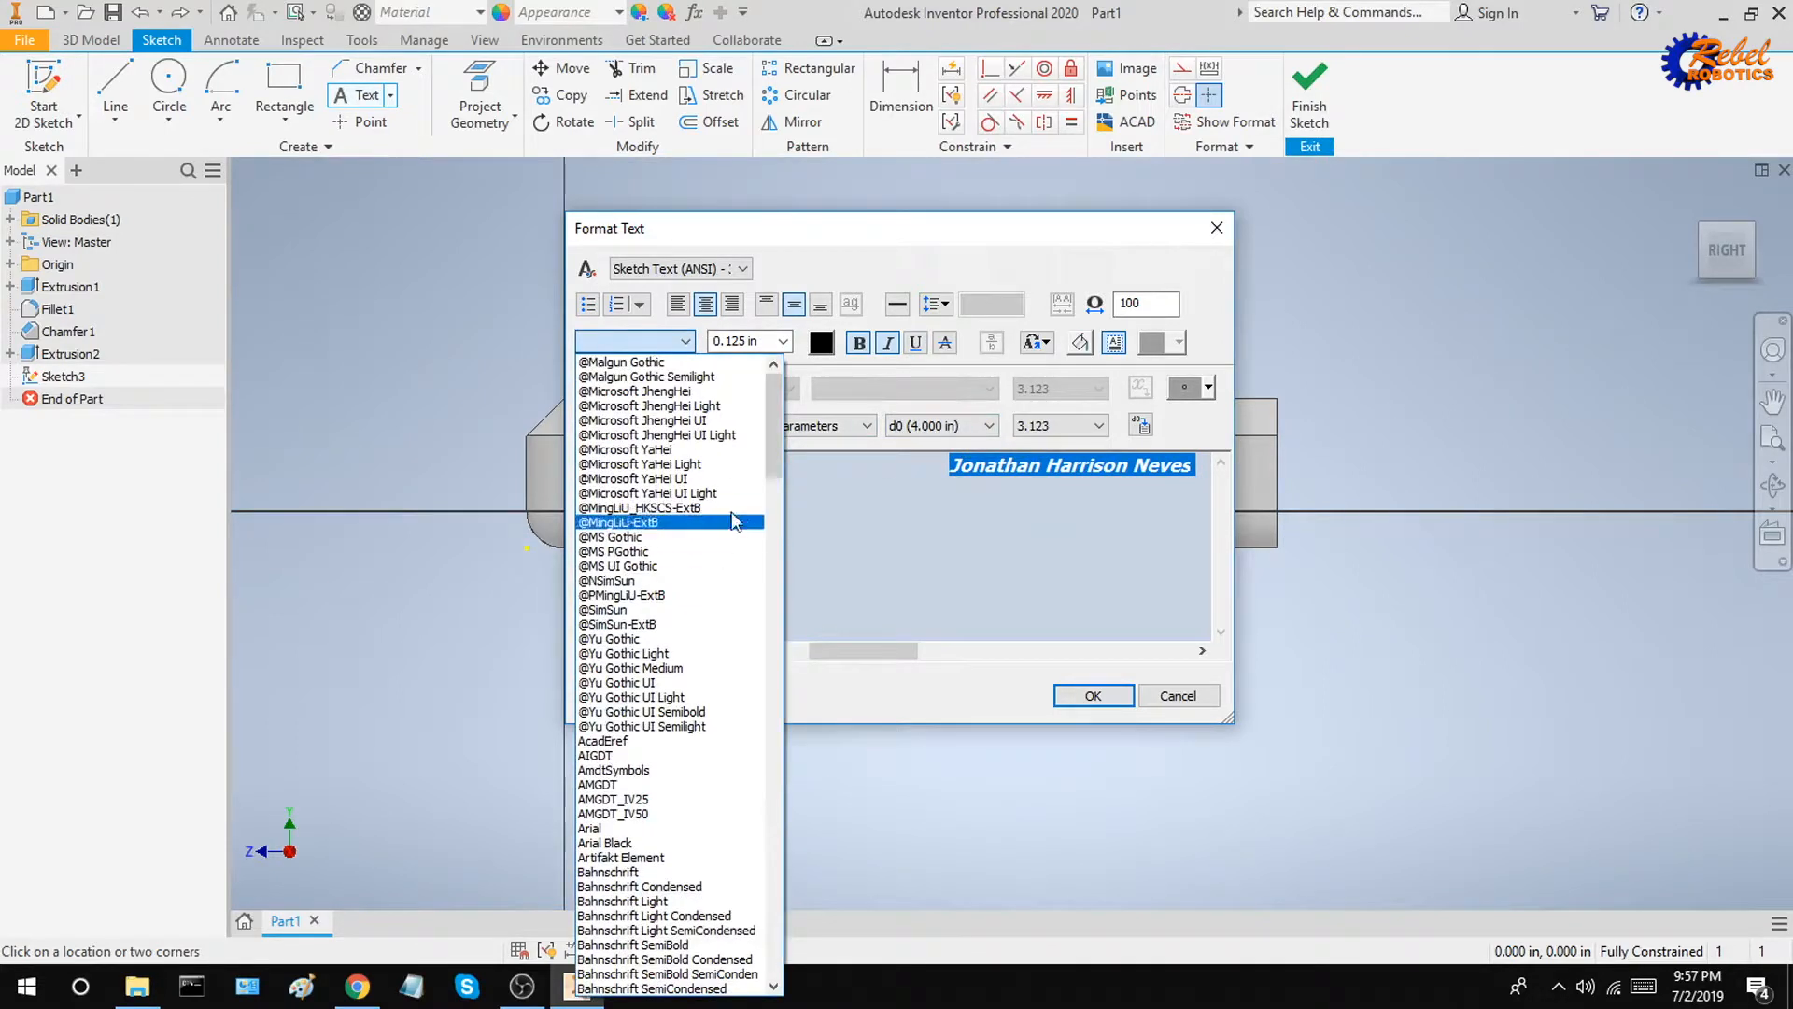
{"action": "left_click_drag", "start_coordinate": [778, 446], "coordinate": [774, 525]}
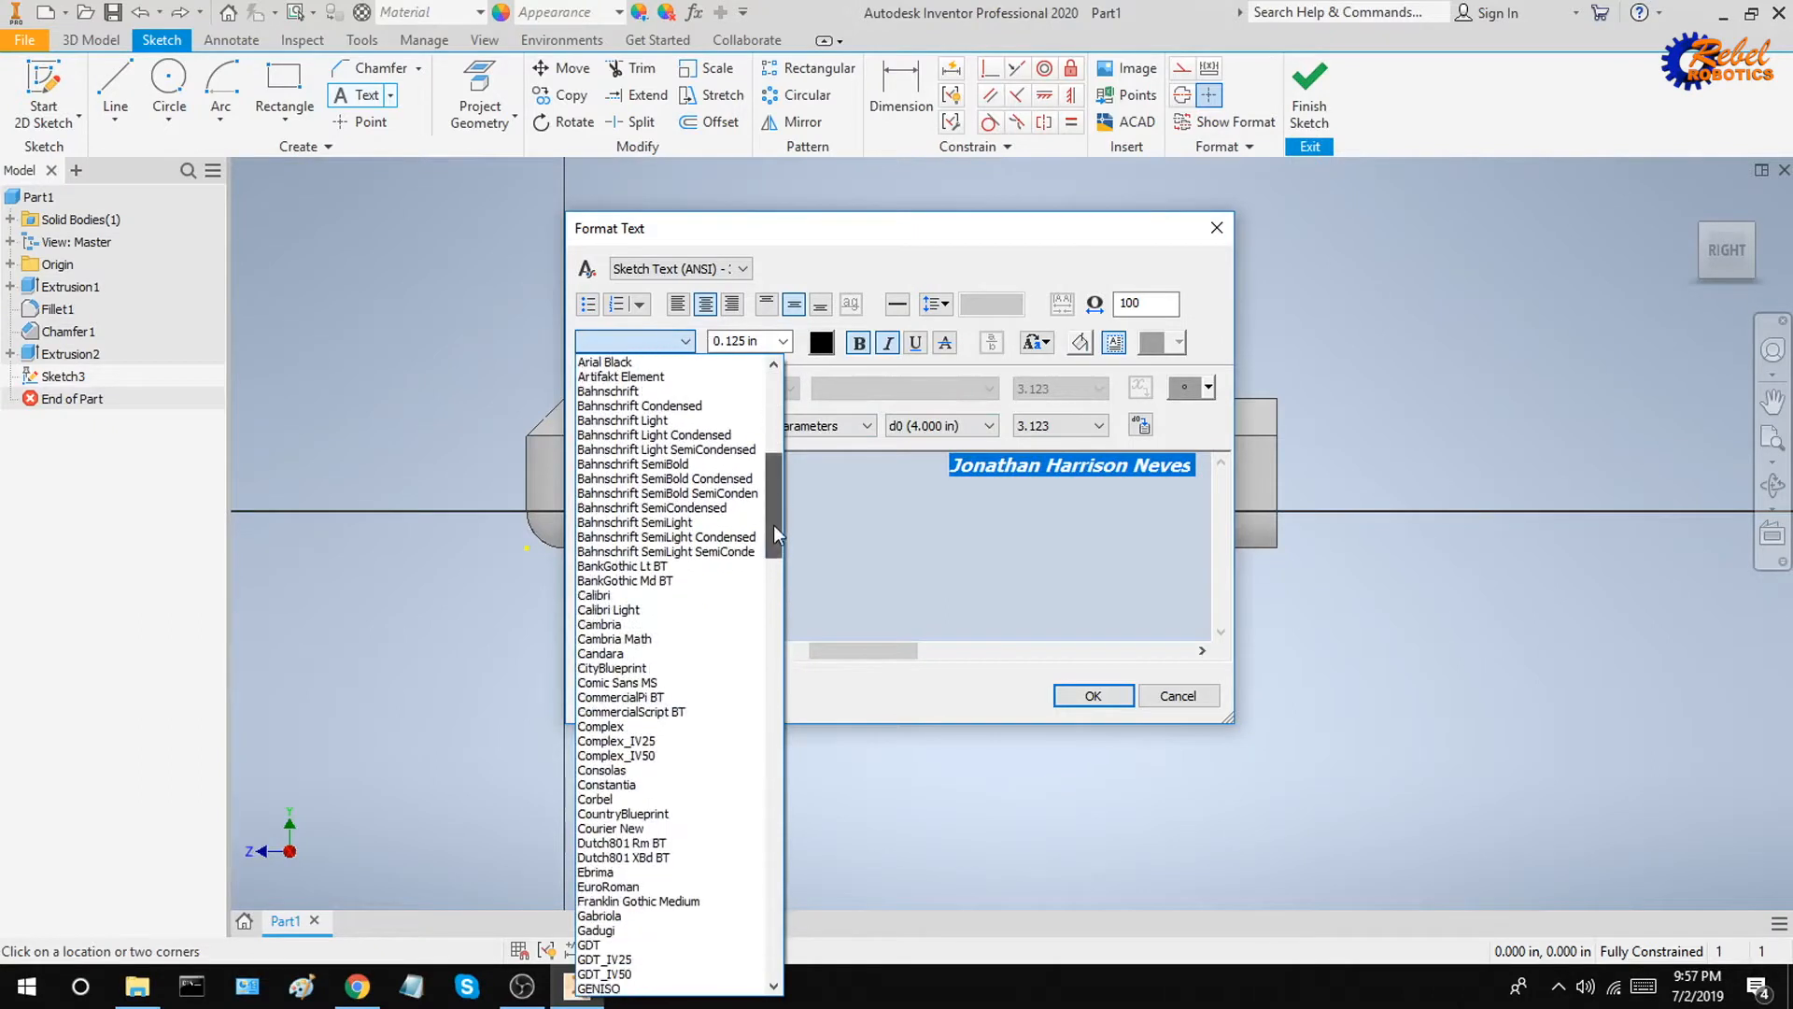
{"action": "left_click", "coordinate": [676, 682]}
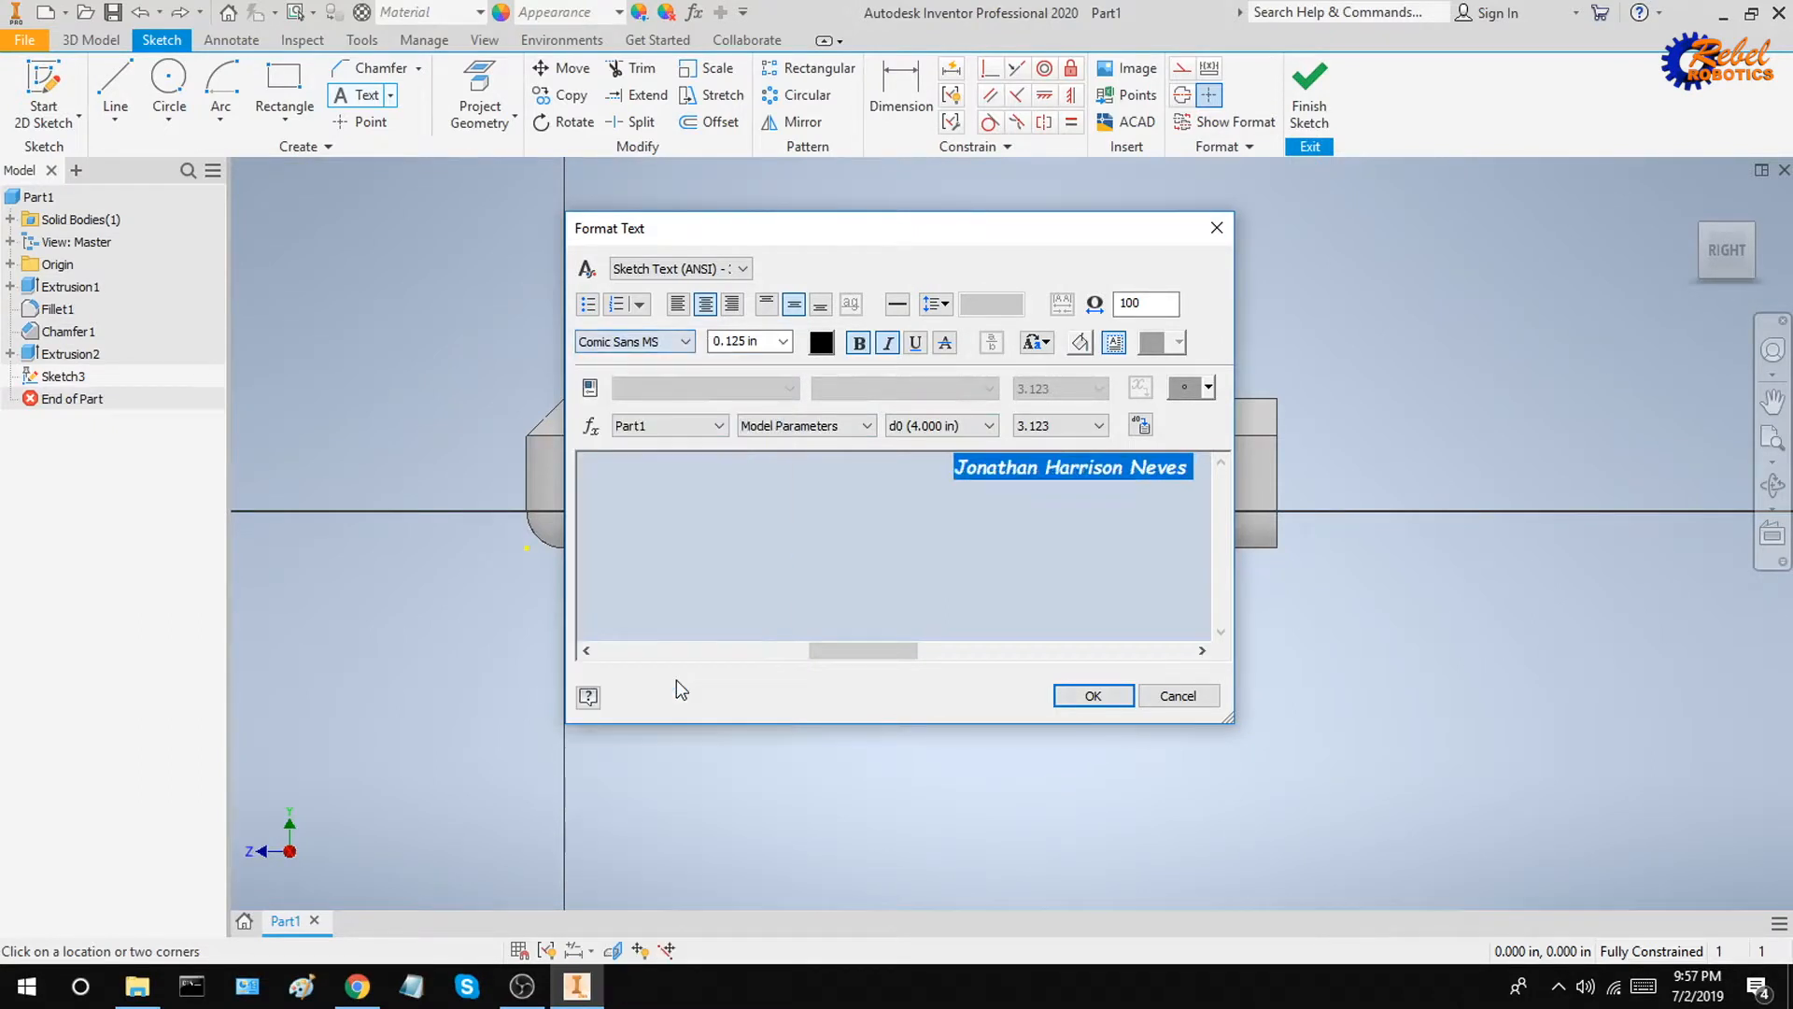
{"action": "left_click", "coordinate": [1094, 697]}
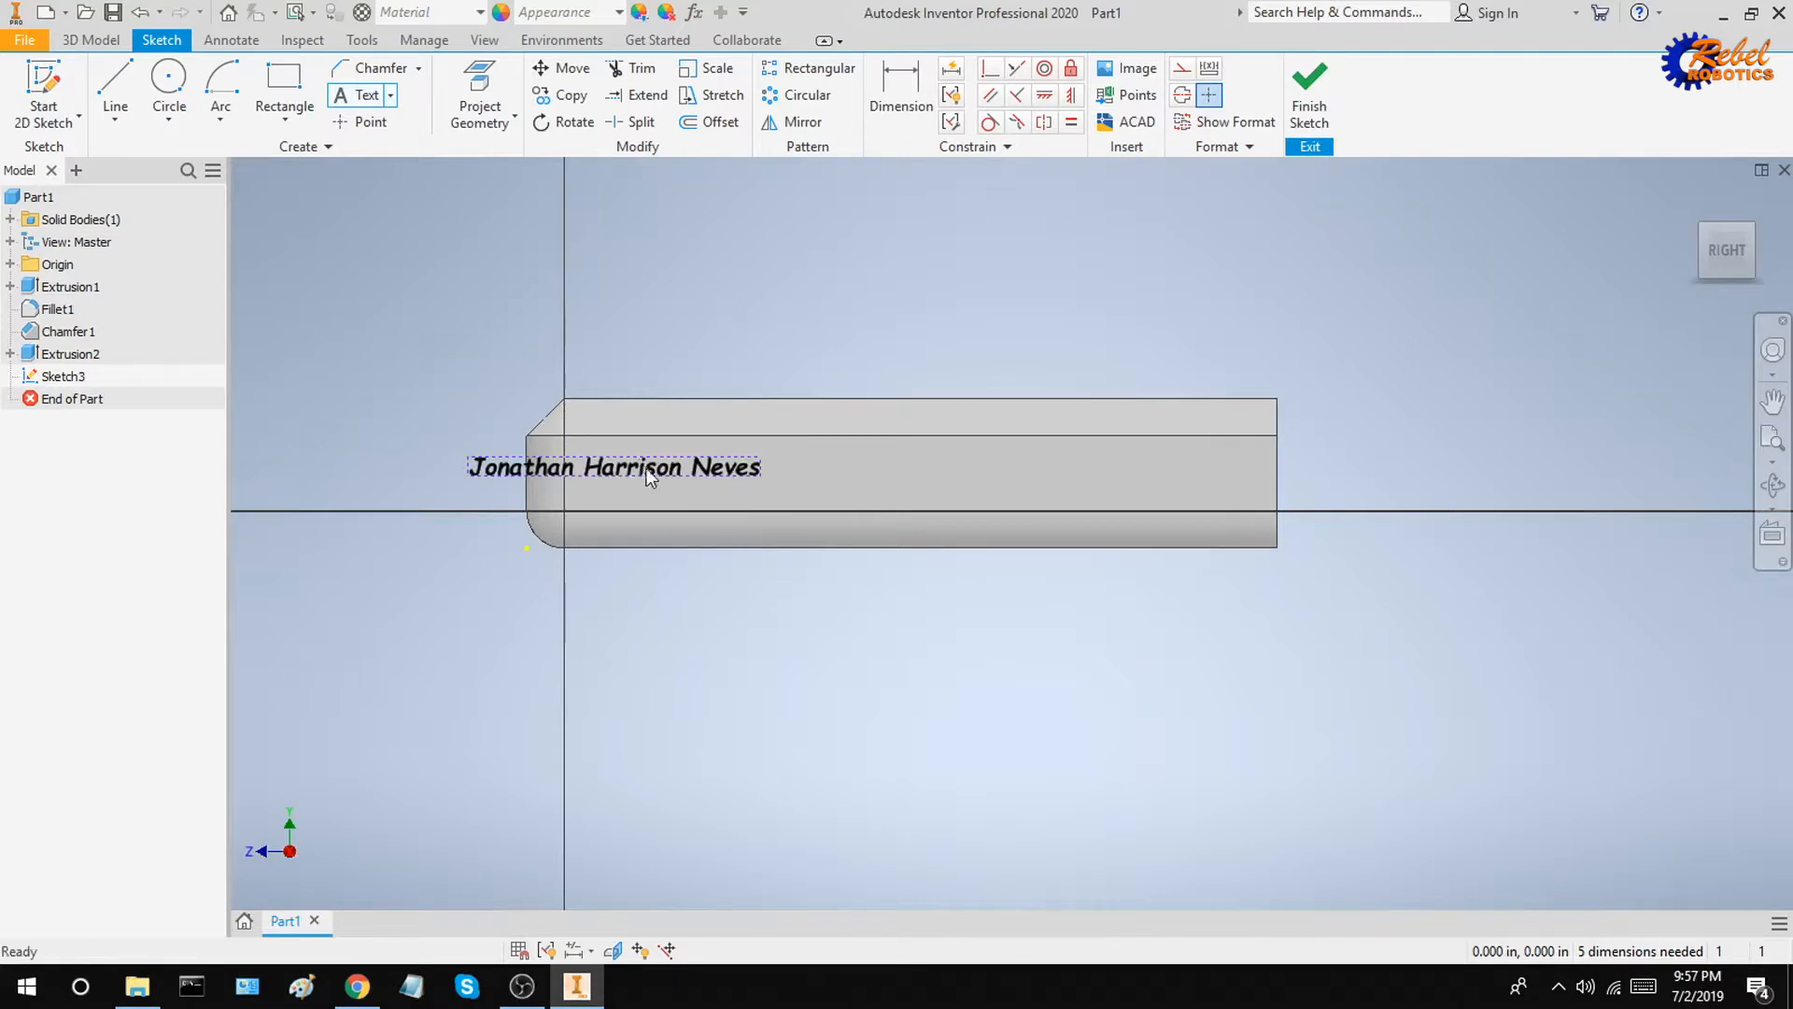
{"action": "key", "text": "Escape"}
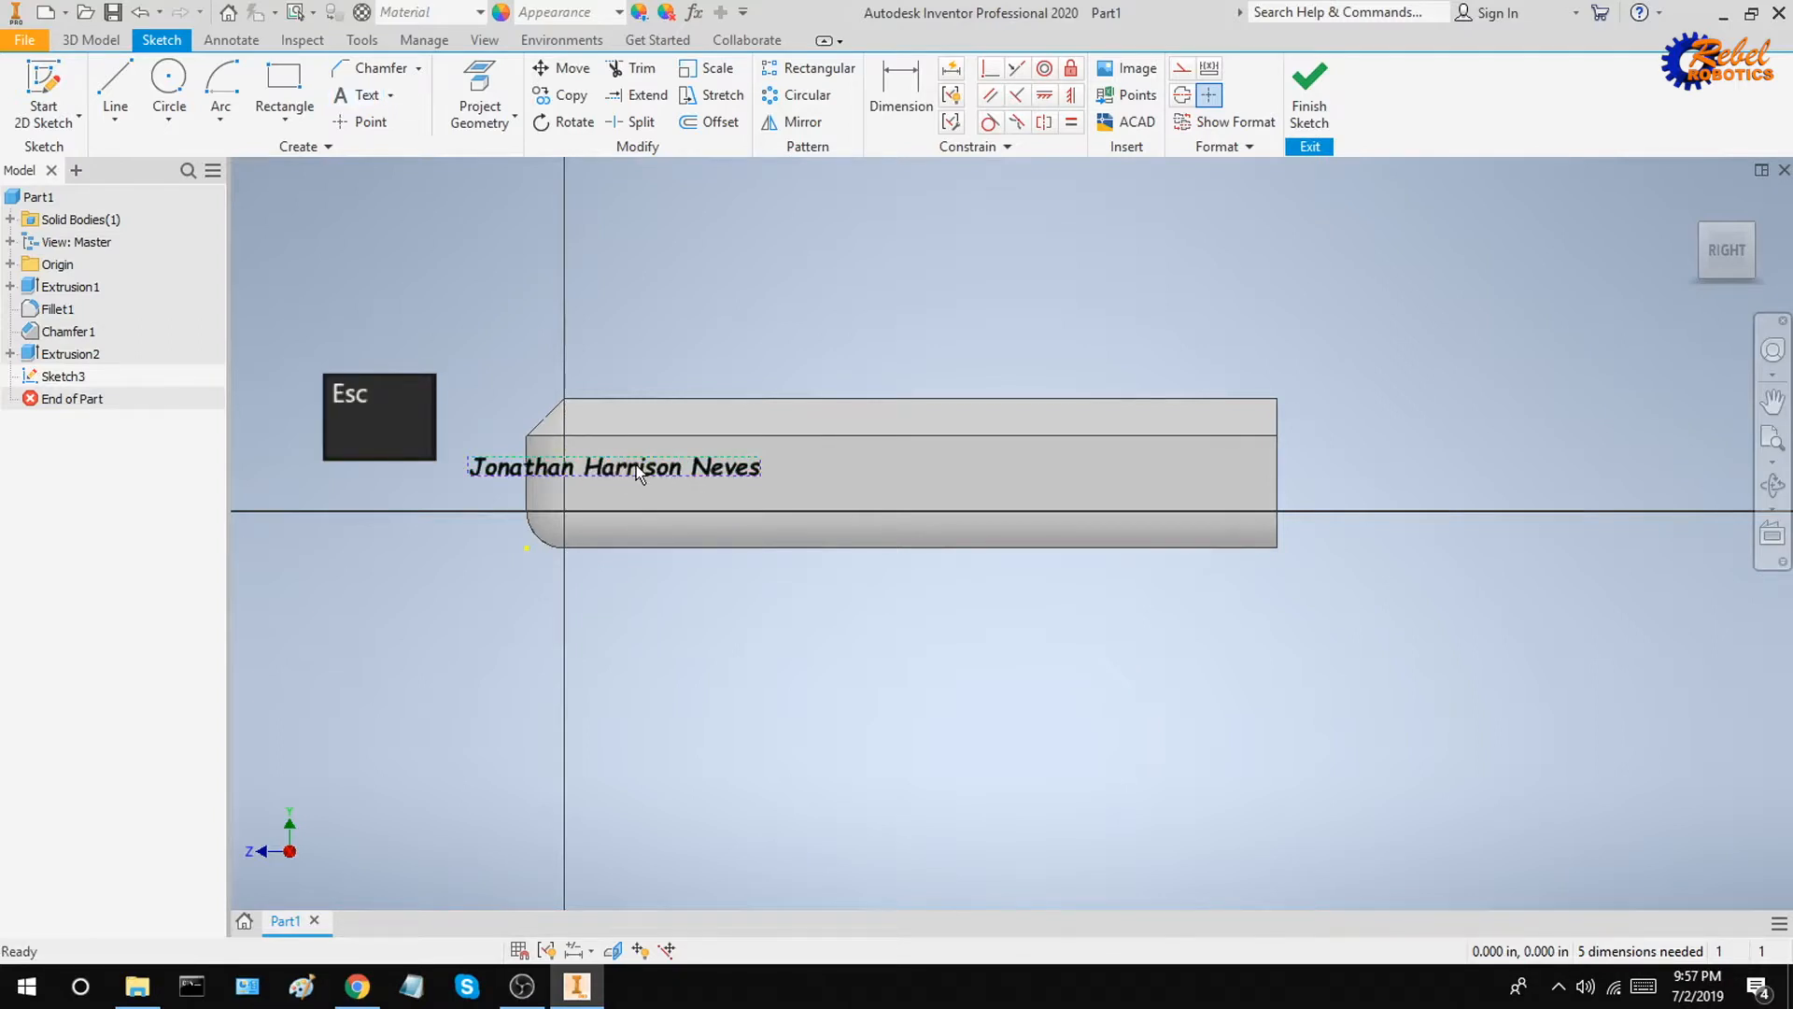
Step: Move the name text to the middle of the face and add a reference dimension for the face's width
{"action": "left_click_drag", "start_coordinate": [642, 468], "coordinate": [925, 481]}
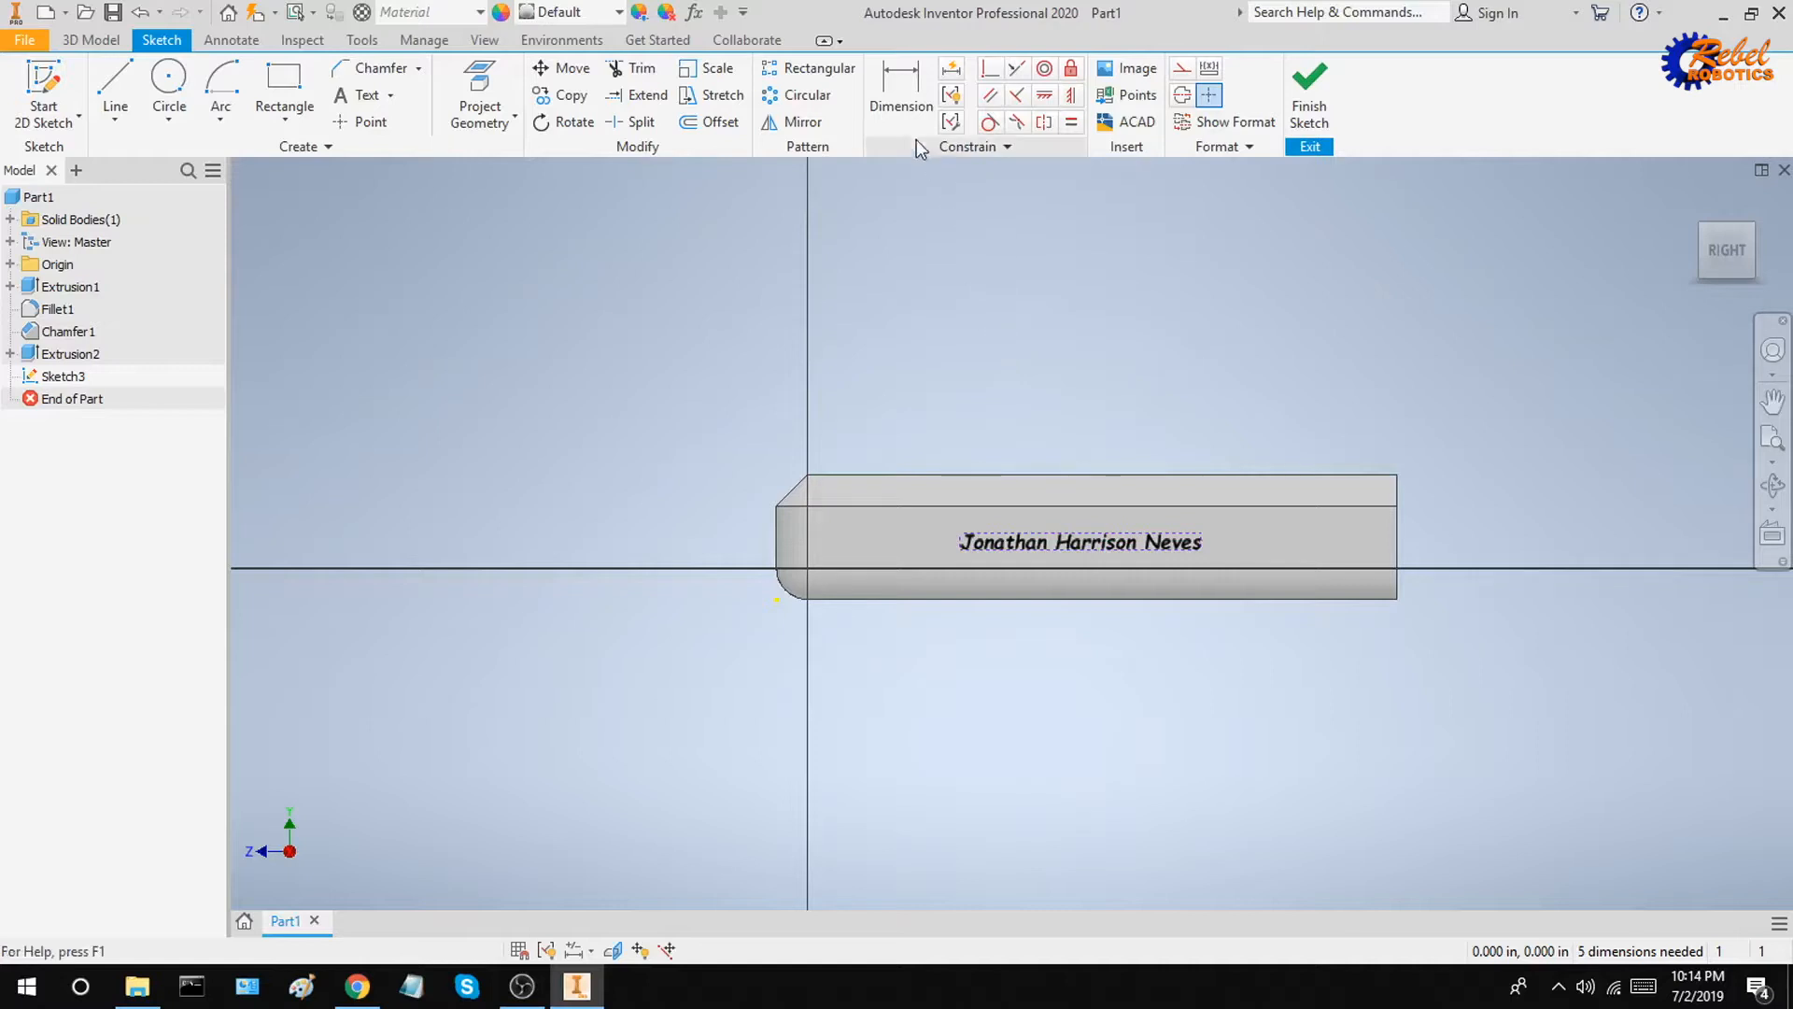
{"action": "left_click", "coordinate": [900, 89]}
{"action": "left_click", "coordinate": [1398, 535]}
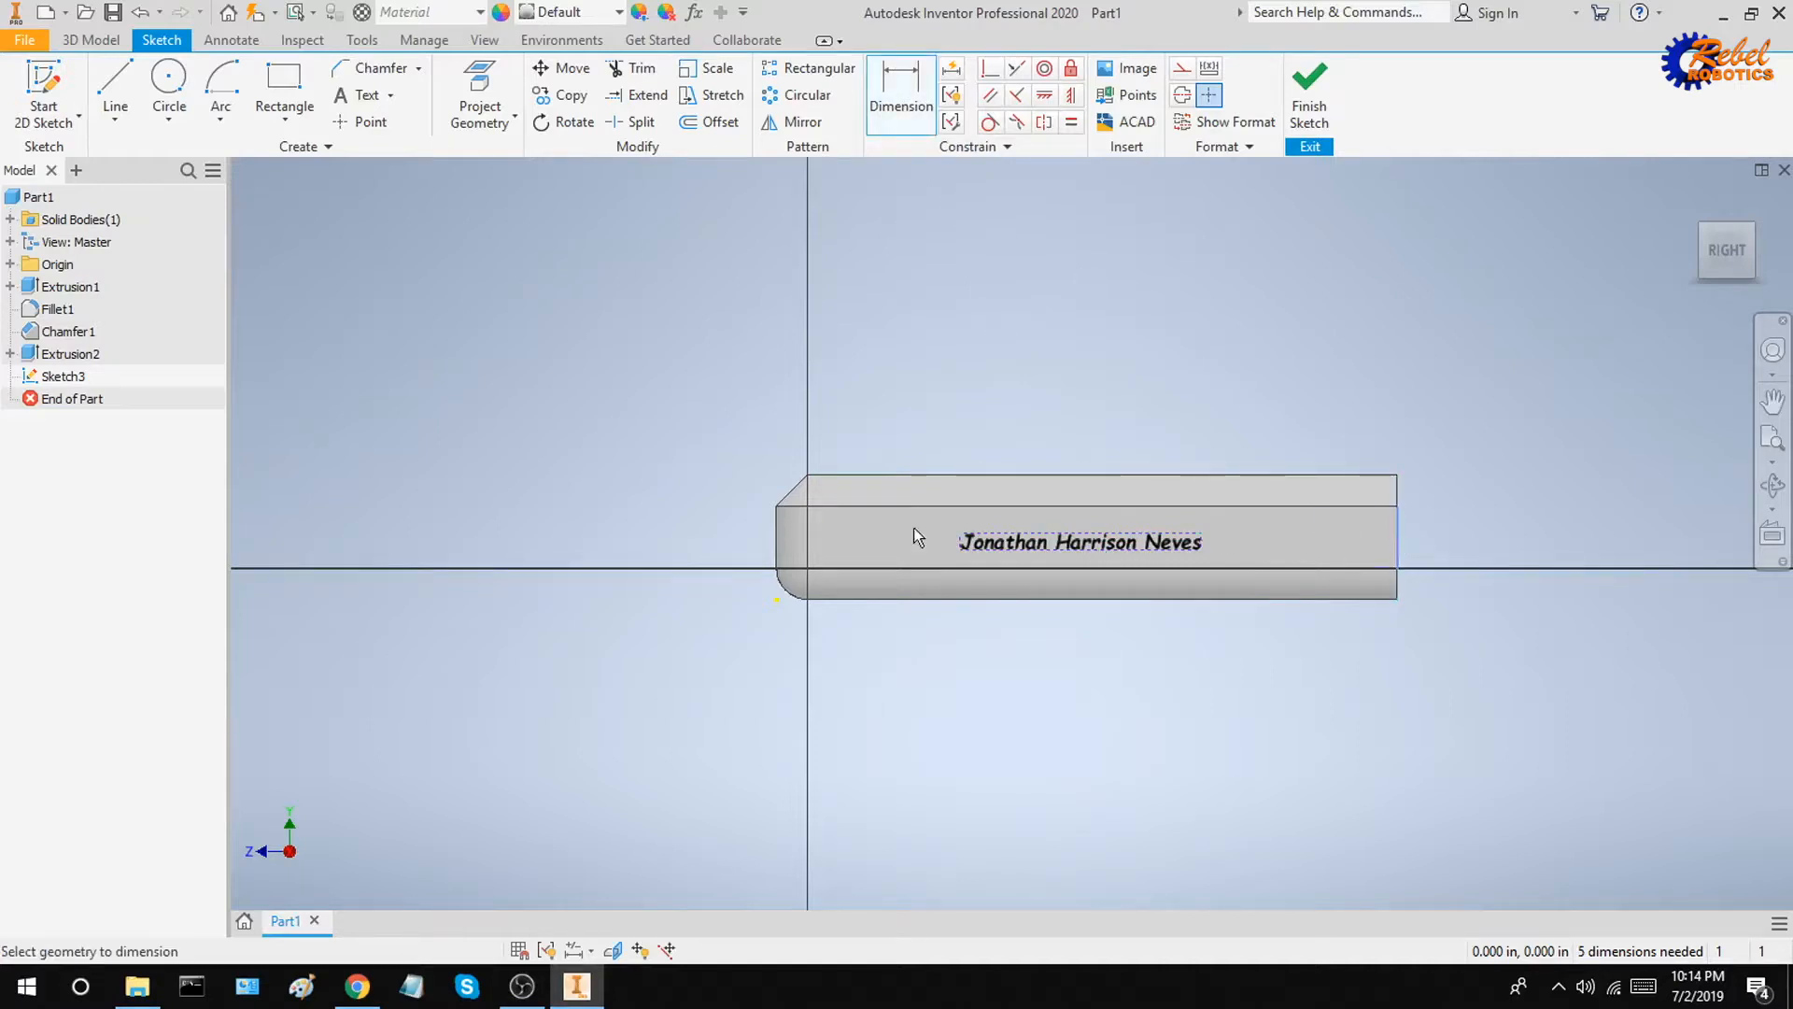
{"action": "left_click", "coordinate": [775, 520]}
{"action": "left_click", "coordinate": [1074, 374]}
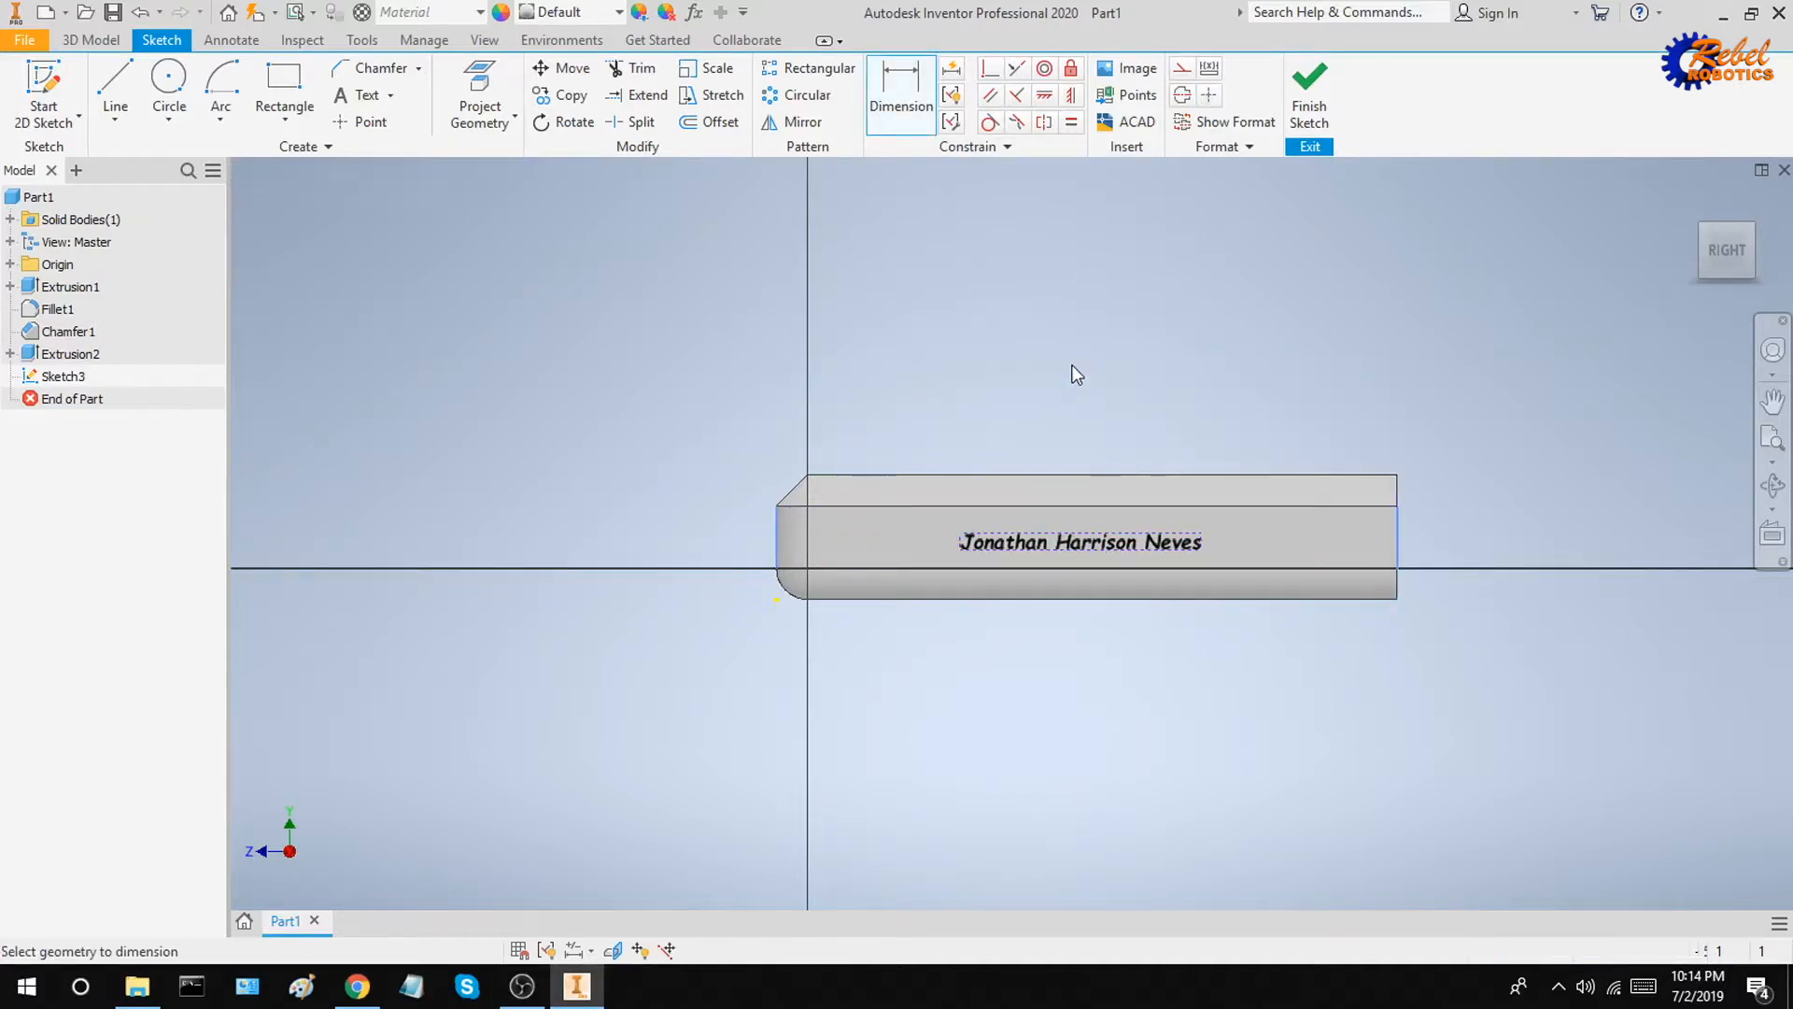
{"action": "left_click", "coordinate": [490, 208]}
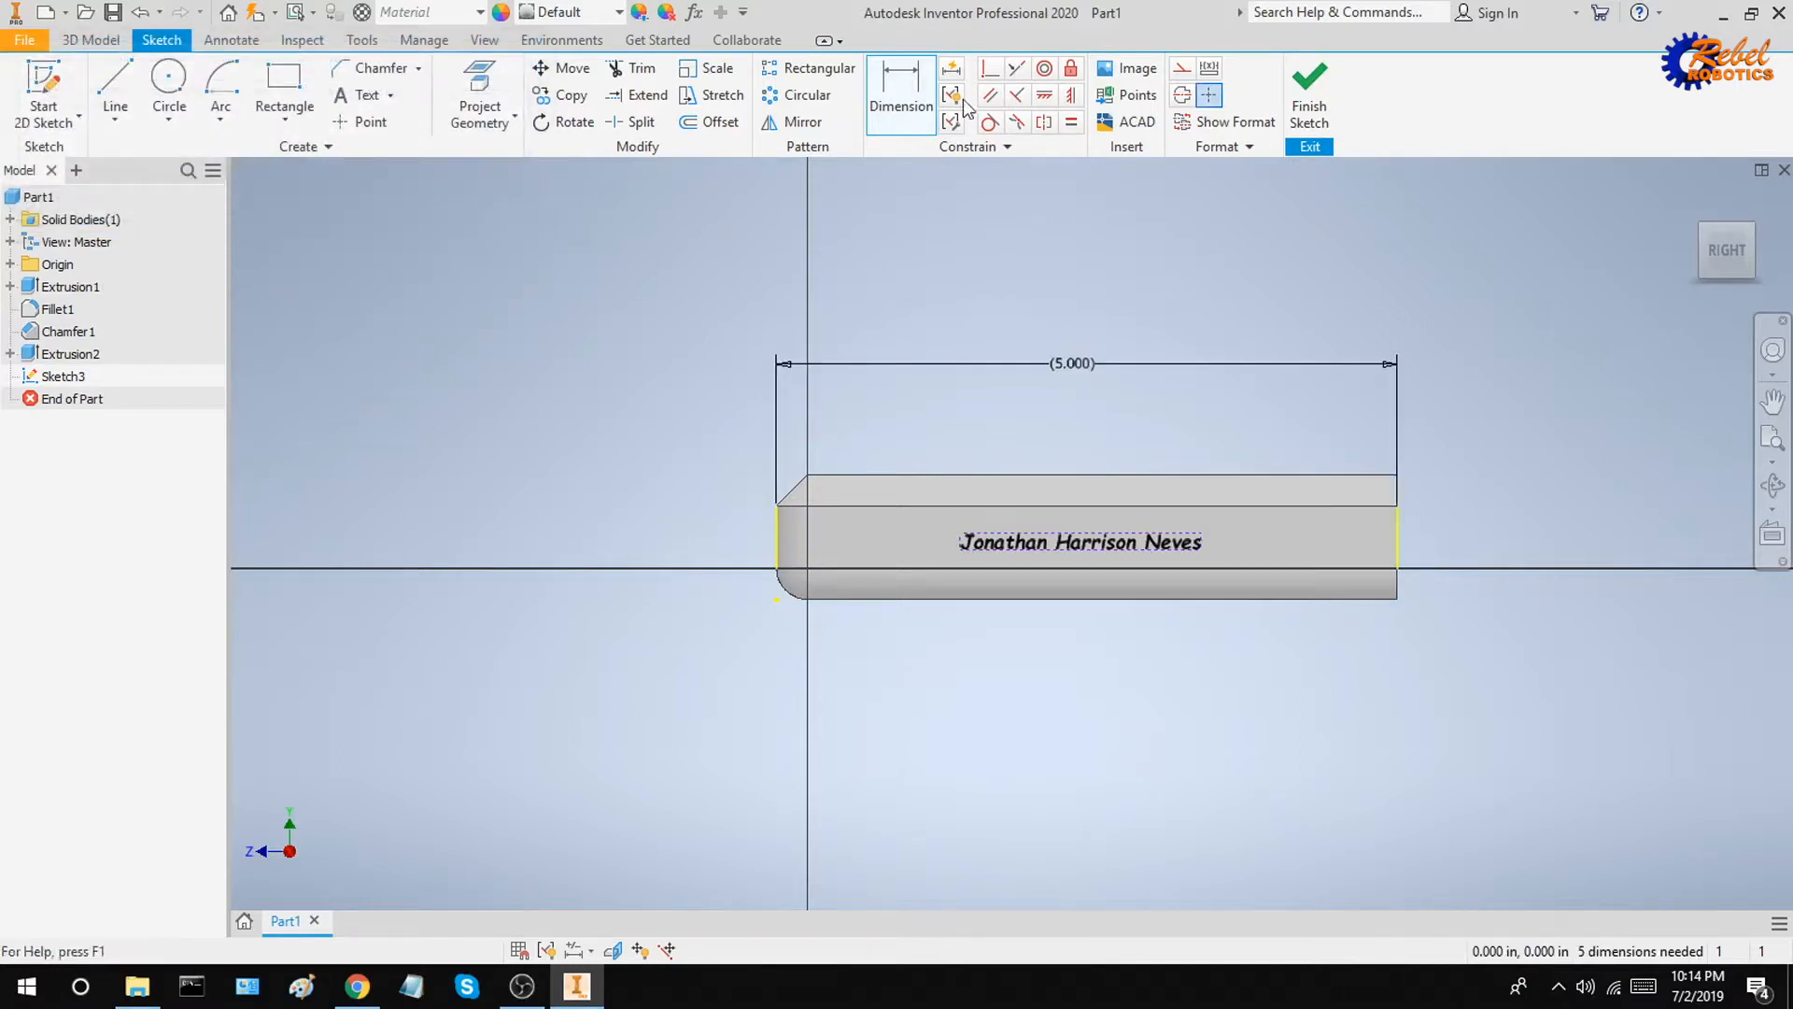
Step: Add a reference dimension for the face's height
{"action": "left_click", "coordinate": [1293, 474]}
{"action": "left_click", "coordinate": [1332, 585]}
{"action": "left_click", "coordinate": [1502, 531]}
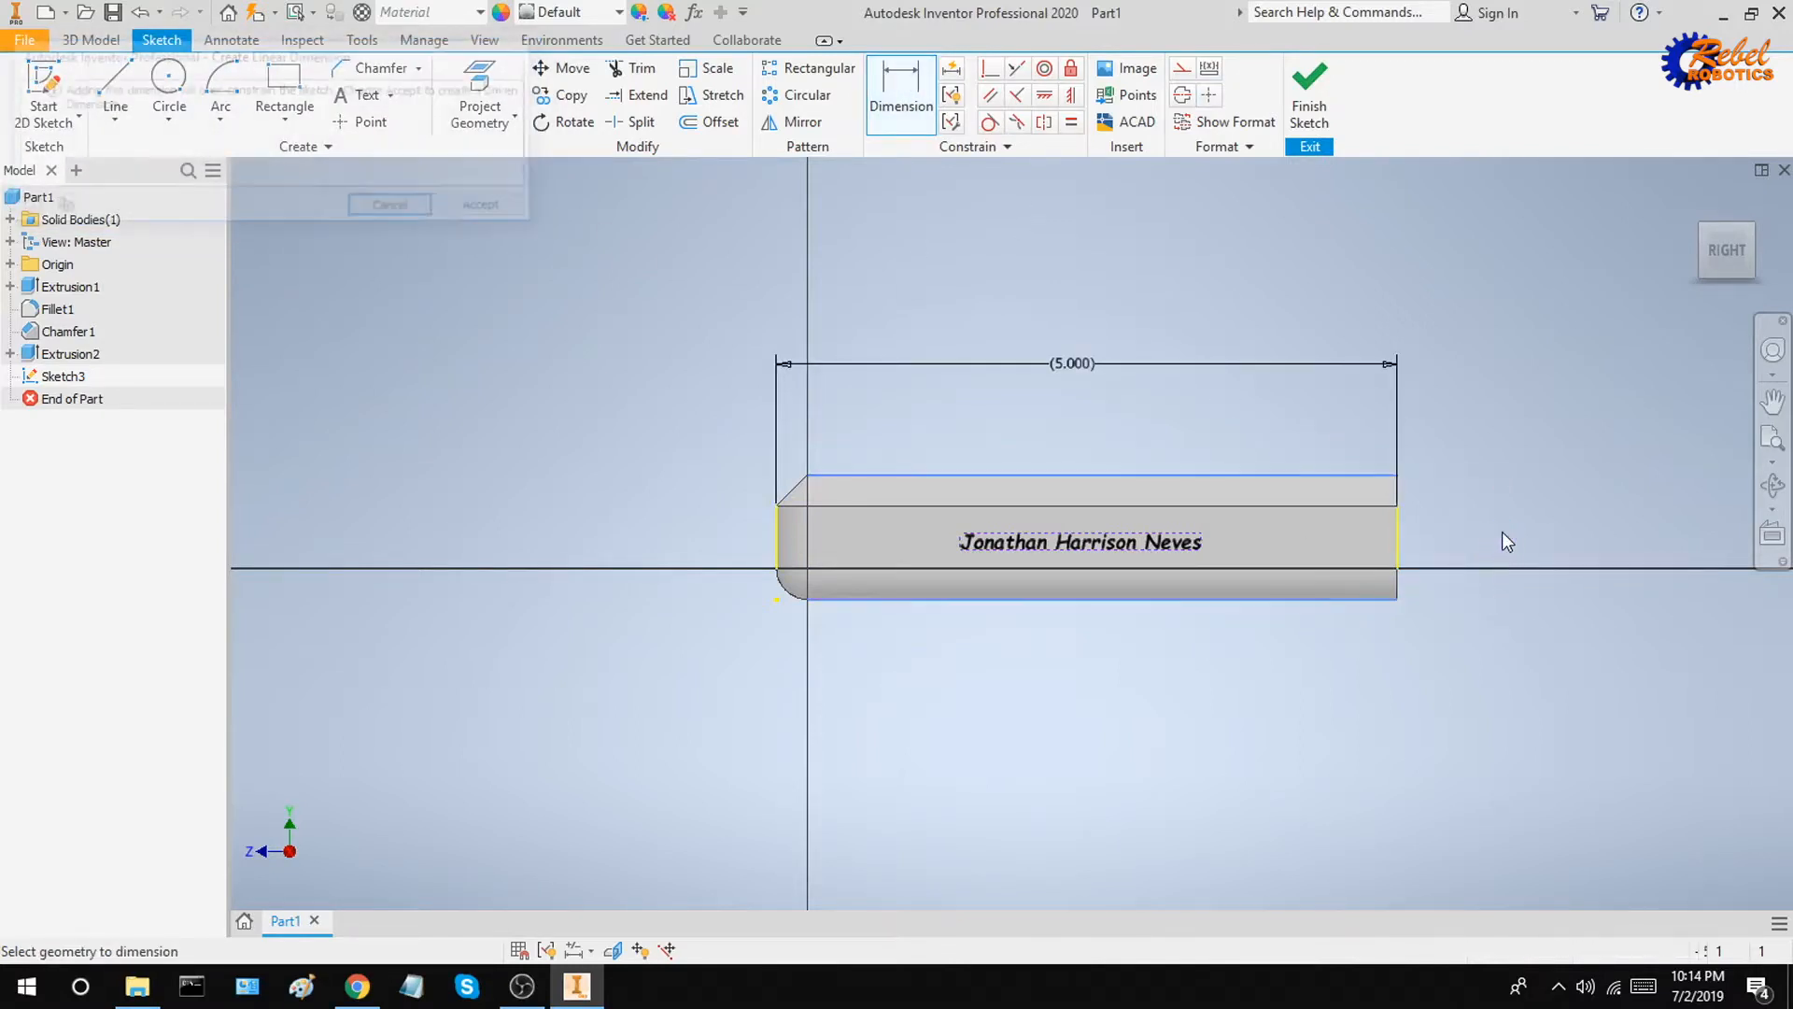
{"action": "left_click", "coordinate": [496, 209]}
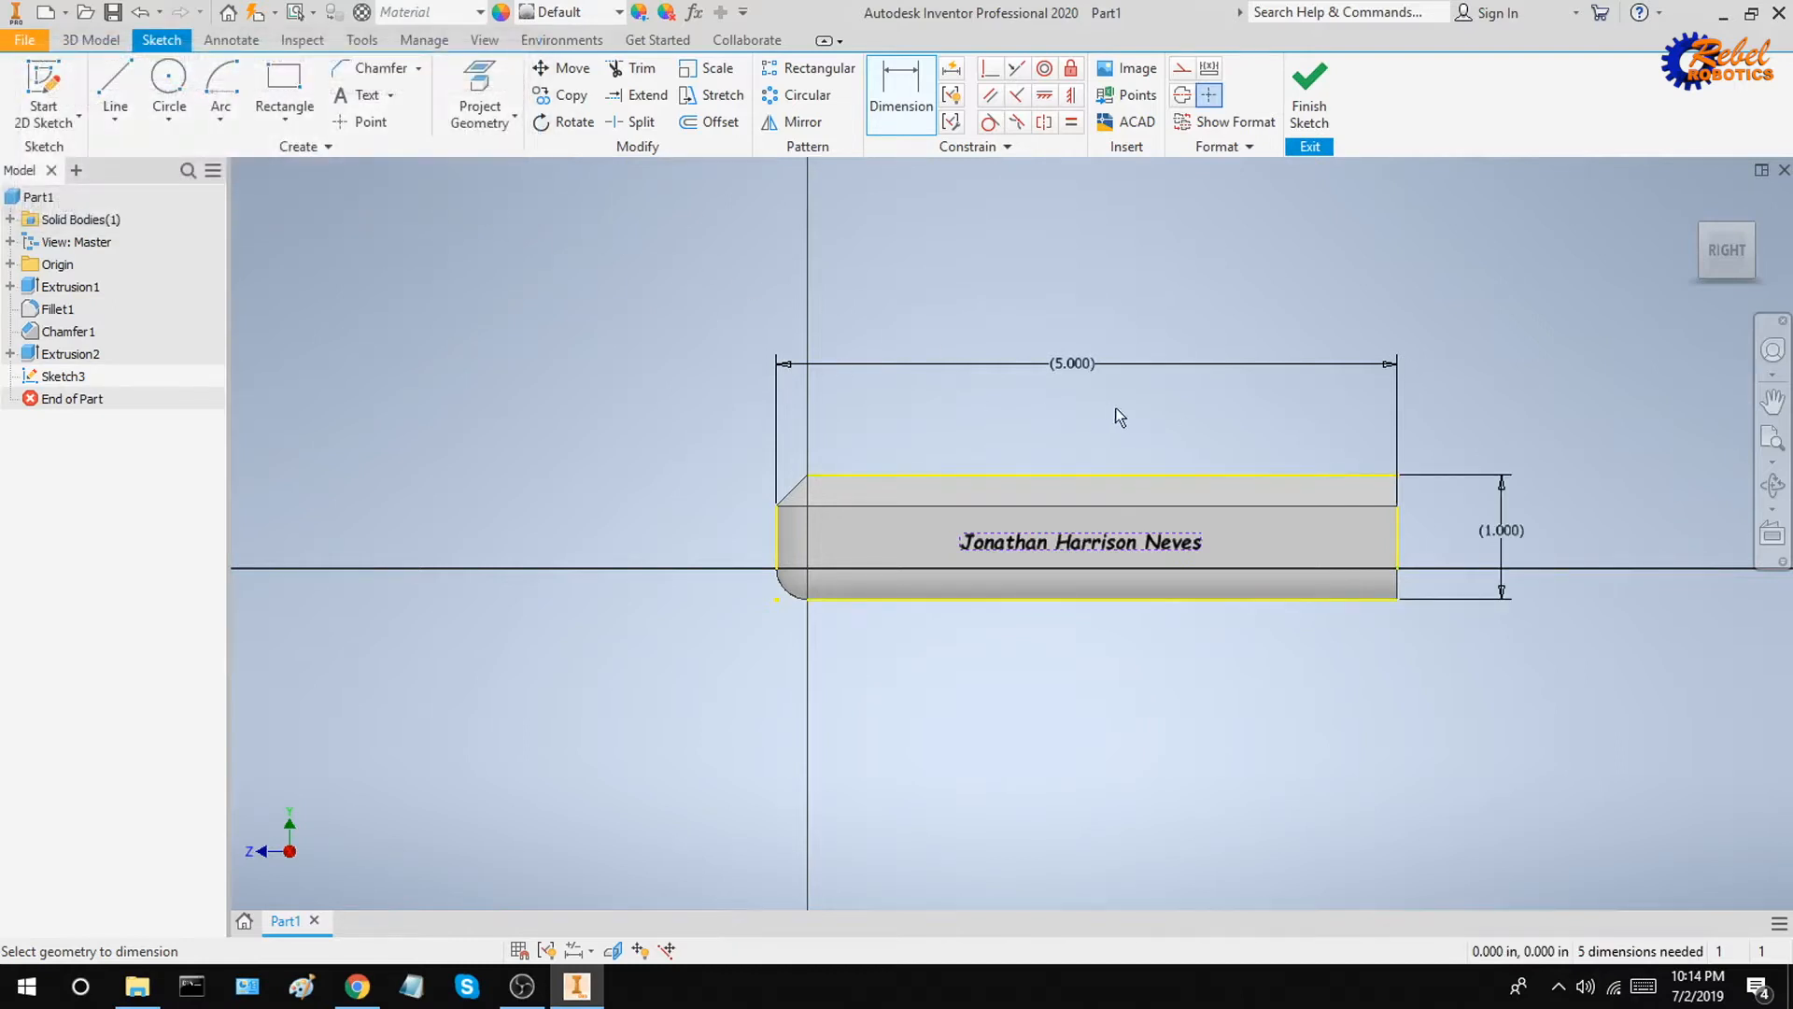
Step: Dimension the text box's width to 2 in
{"action": "left_click", "coordinate": [1132, 530]}
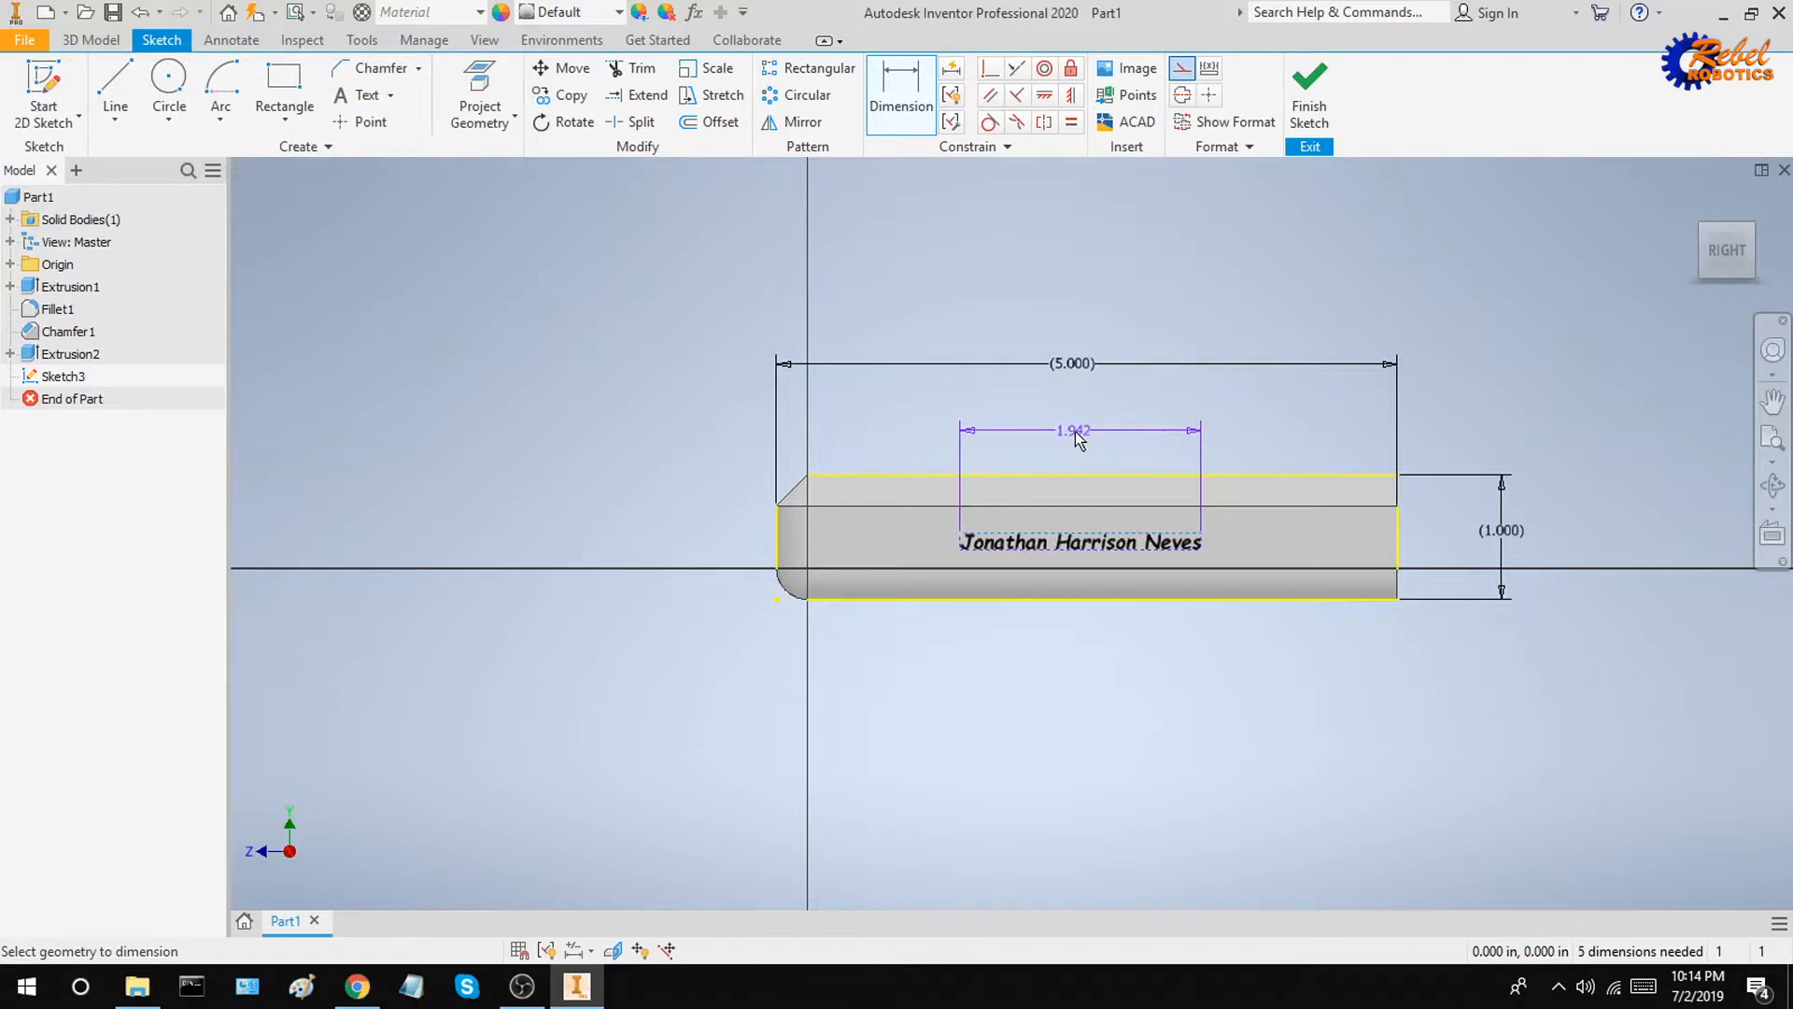
{"action": "left_click", "coordinate": [1081, 450]}
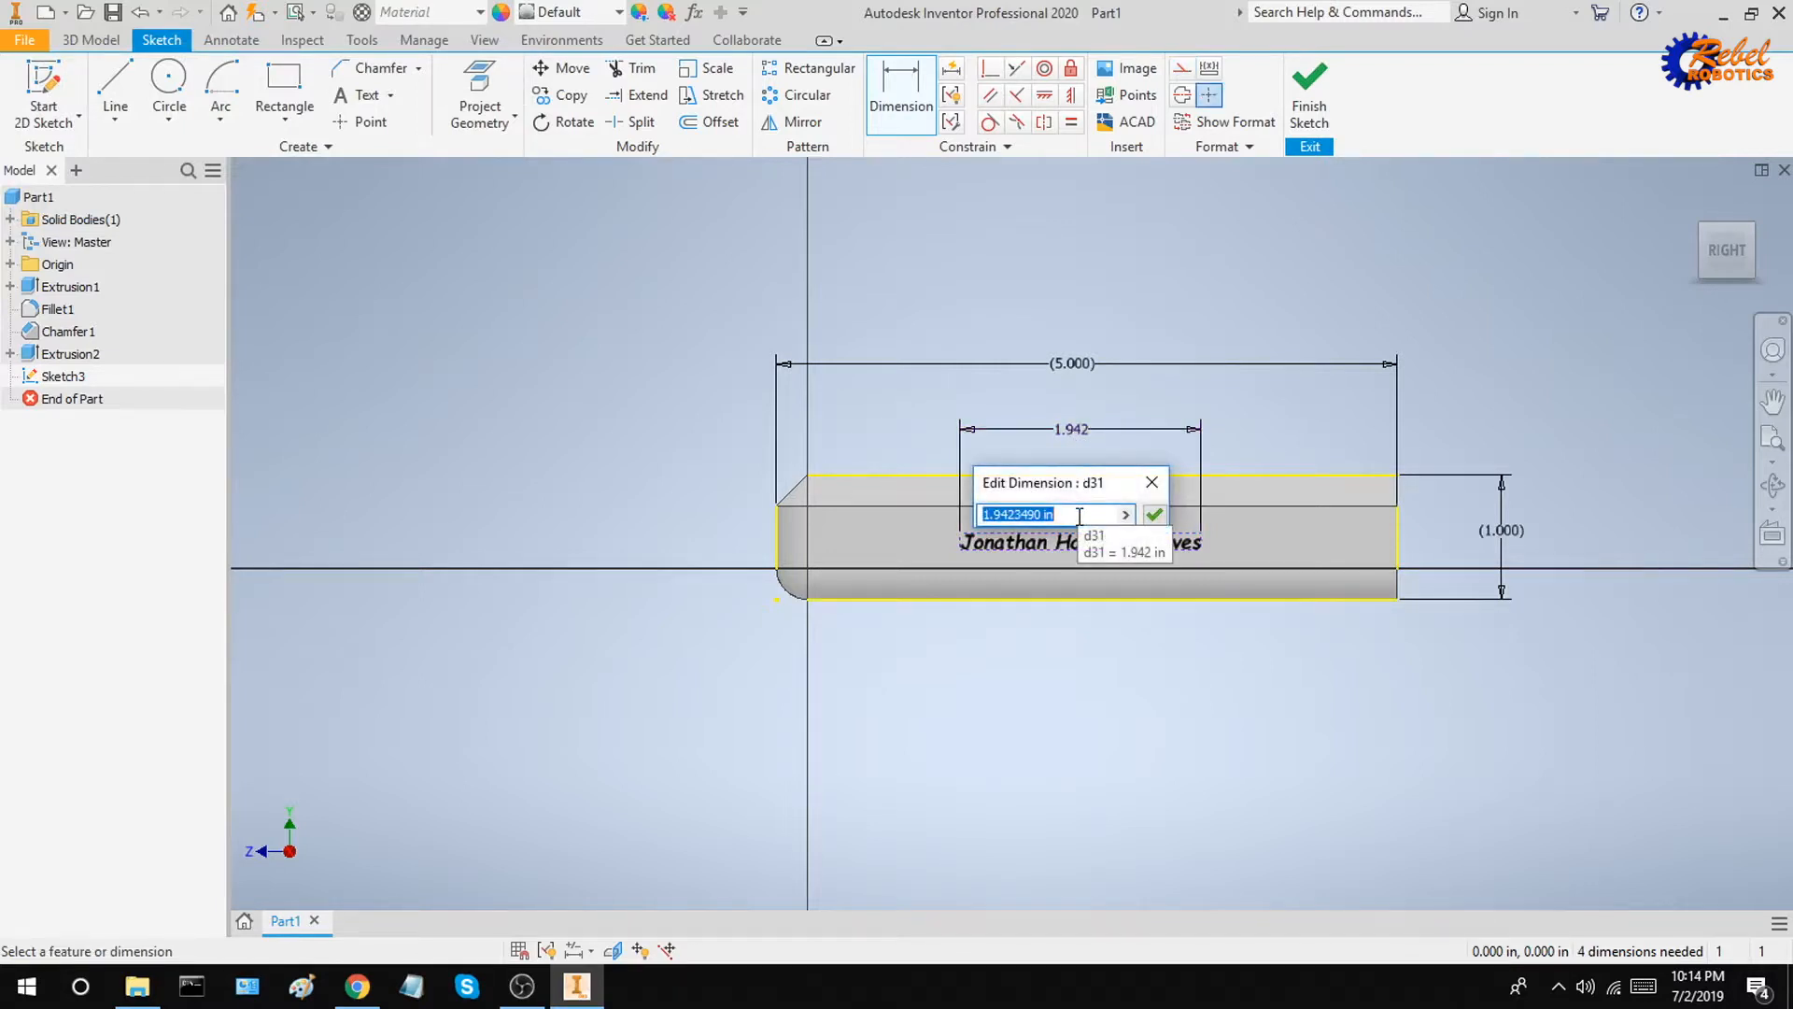
{"action": "type", "text": "2"}
{"action": "key", "text": "Return"}
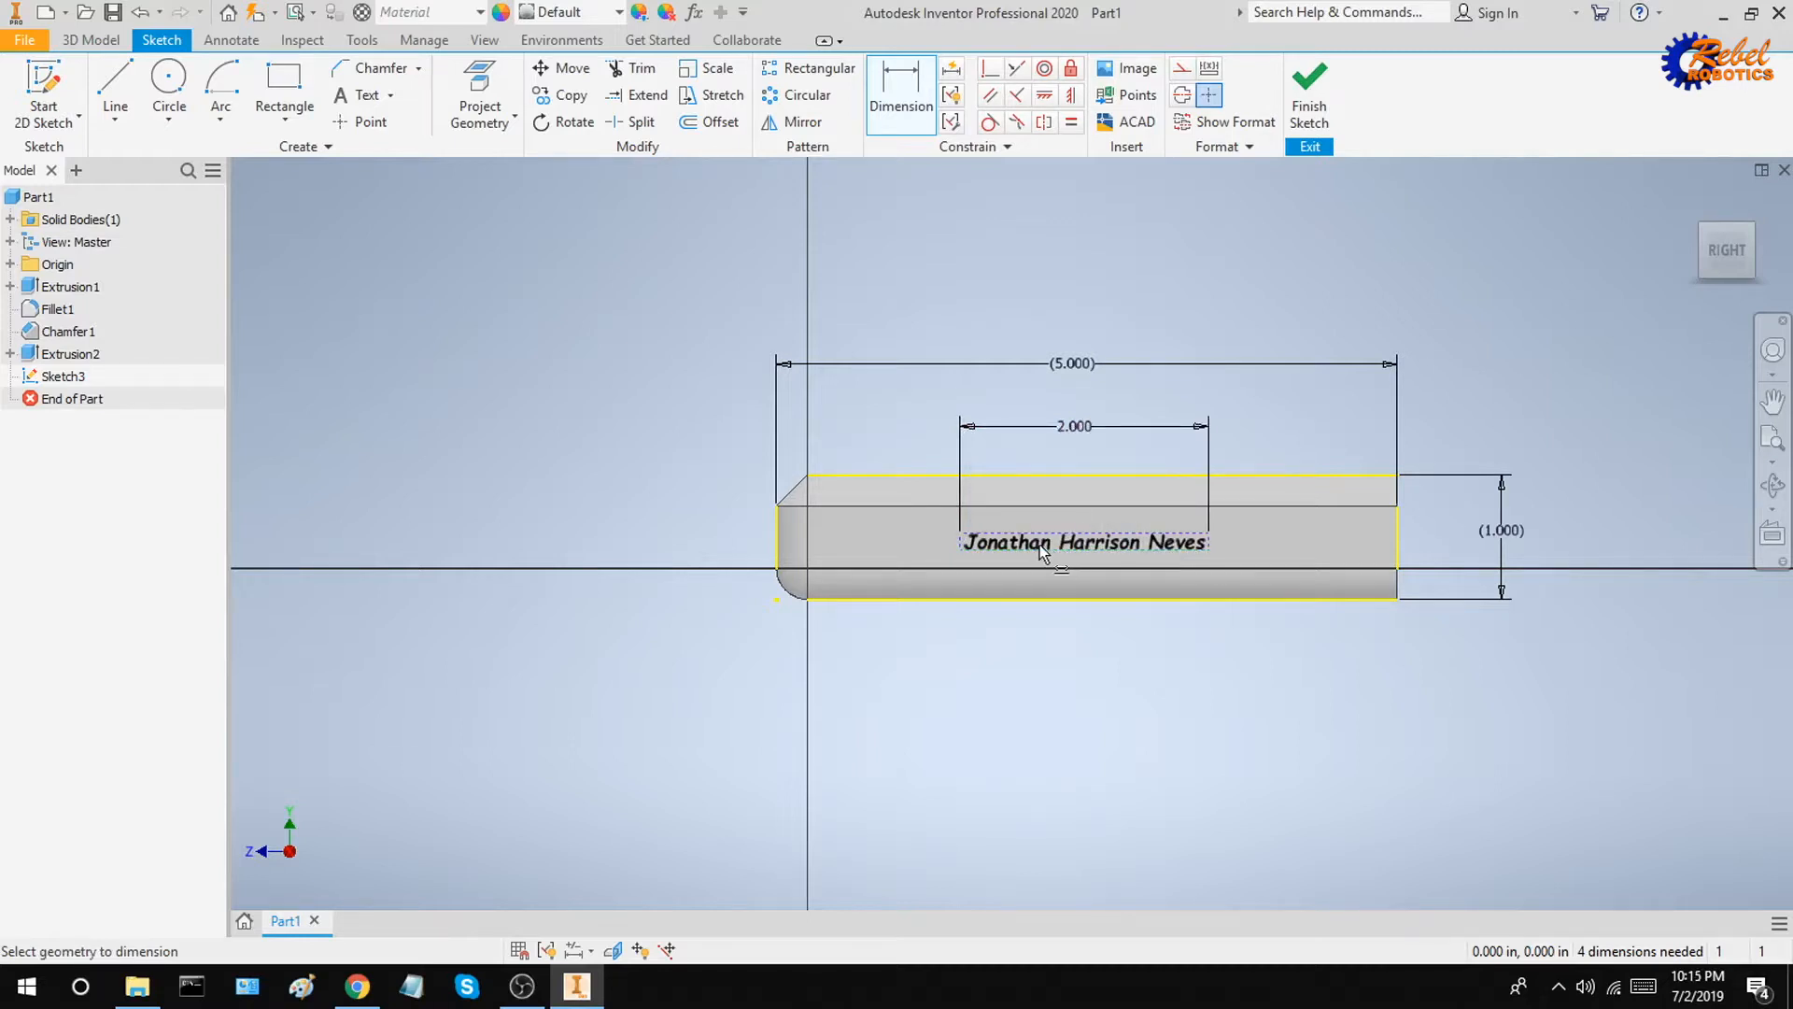
Step: Dimension the text's vertical offset from the horizontal axis to 0.25 in
{"action": "left_click", "coordinate": [1209, 545]}
{"action": "left_click", "coordinate": [1567, 551]}
{"action": "type", "text": "0.25"}
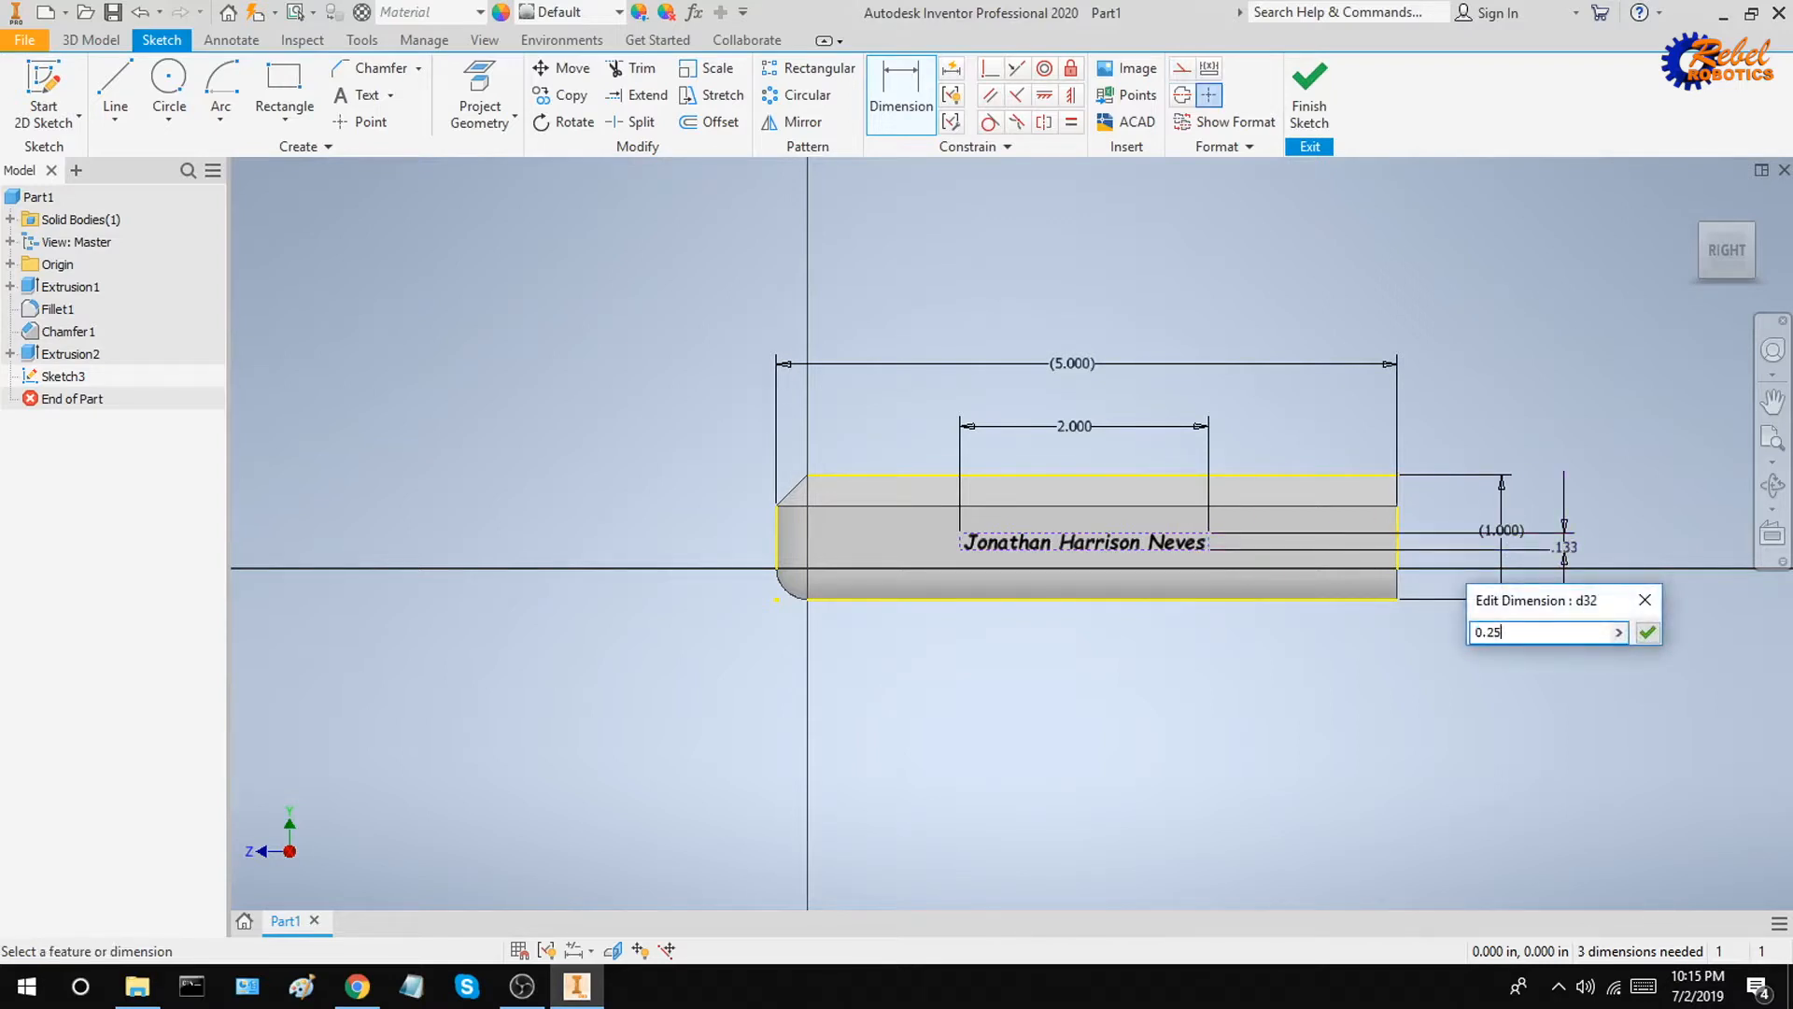
{"action": "key", "text": "Return"}
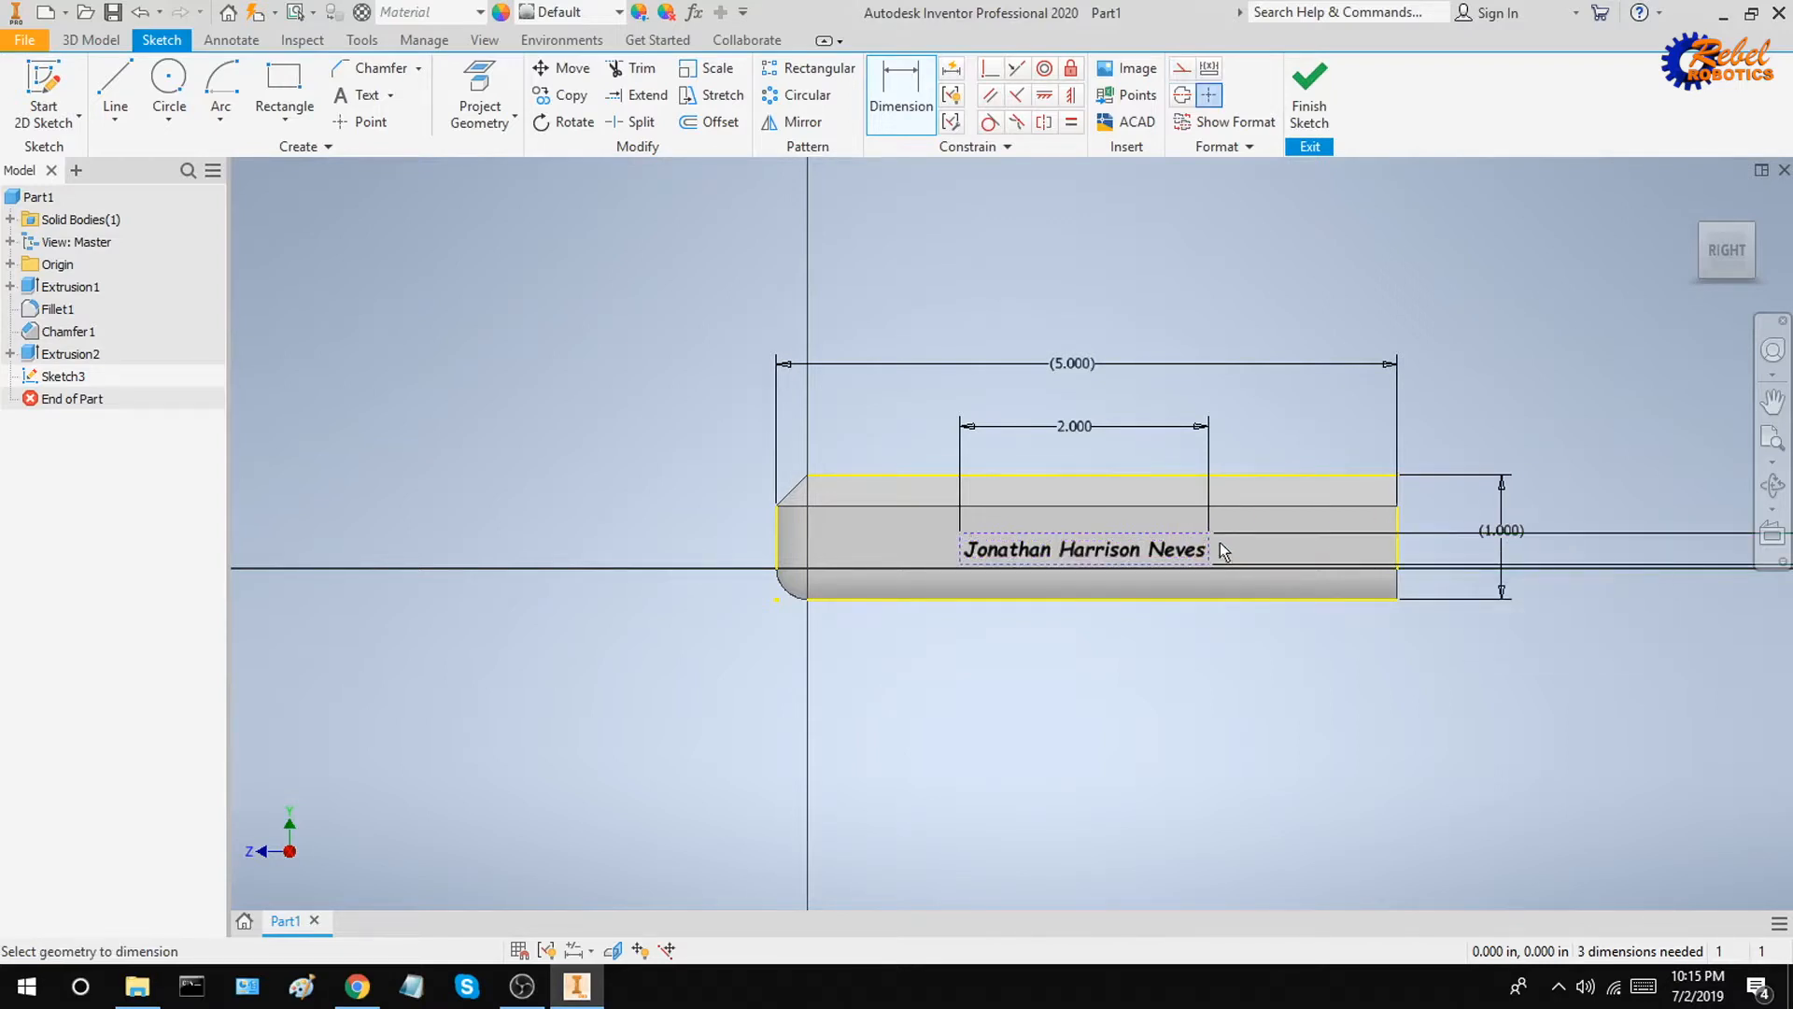
Step: Reposition the 0.25 in dimension closer to the part
{"action": "scroll", "coordinate": [1433, 506], "scroll_direction": "up", "scroll_amount": 3}
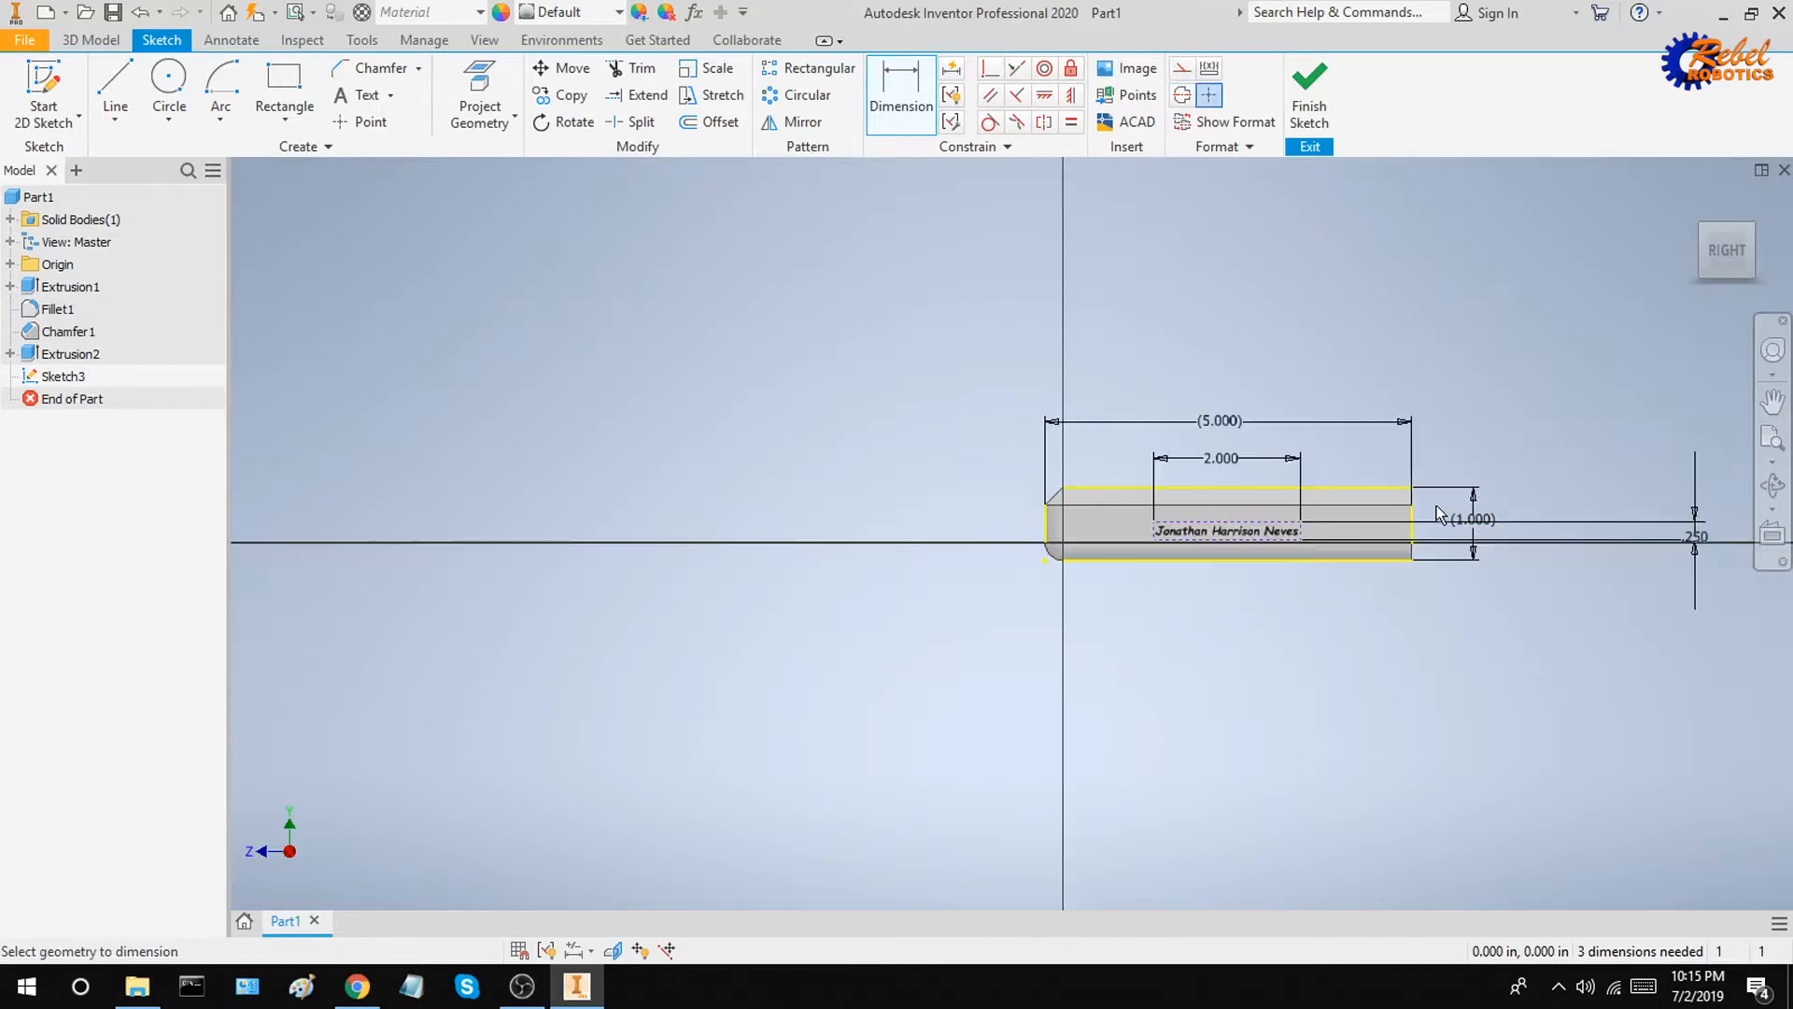
{"action": "left_click", "coordinate": [1686, 535]}
{"action": "key", "text": "Escape"}
{"action": "left_click_drag", "start_coordinate": [1681, 537], "coordinate": [1421, 516]}
{"action": "scroll", "coordinate": [1421, 516], "scroll_direction": "down", "scroll_amount": 3}
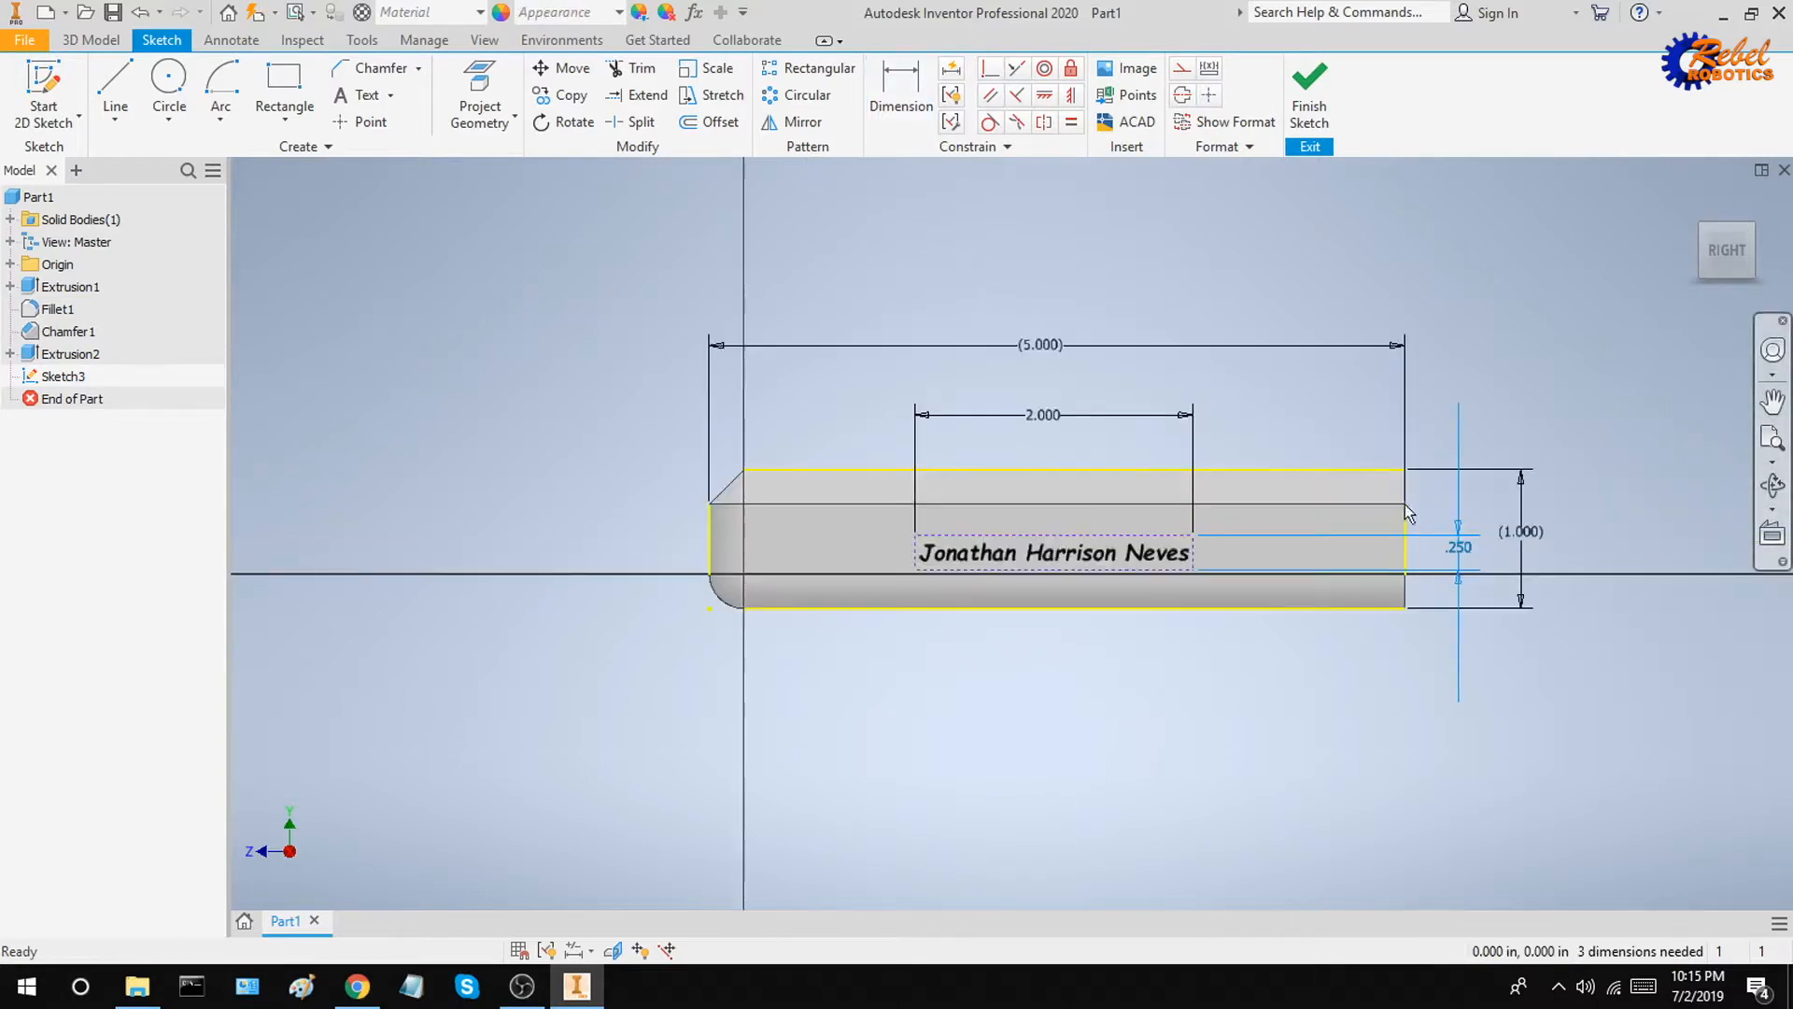
{"action": "scroll", "coordinate": [1249, 391], "scroll_direction": "down", "scroll_amount": 3}
{"action": "scroll", "coordinate": [1250, 396], "scroll_direction": "up", "scroll_amount": 3}
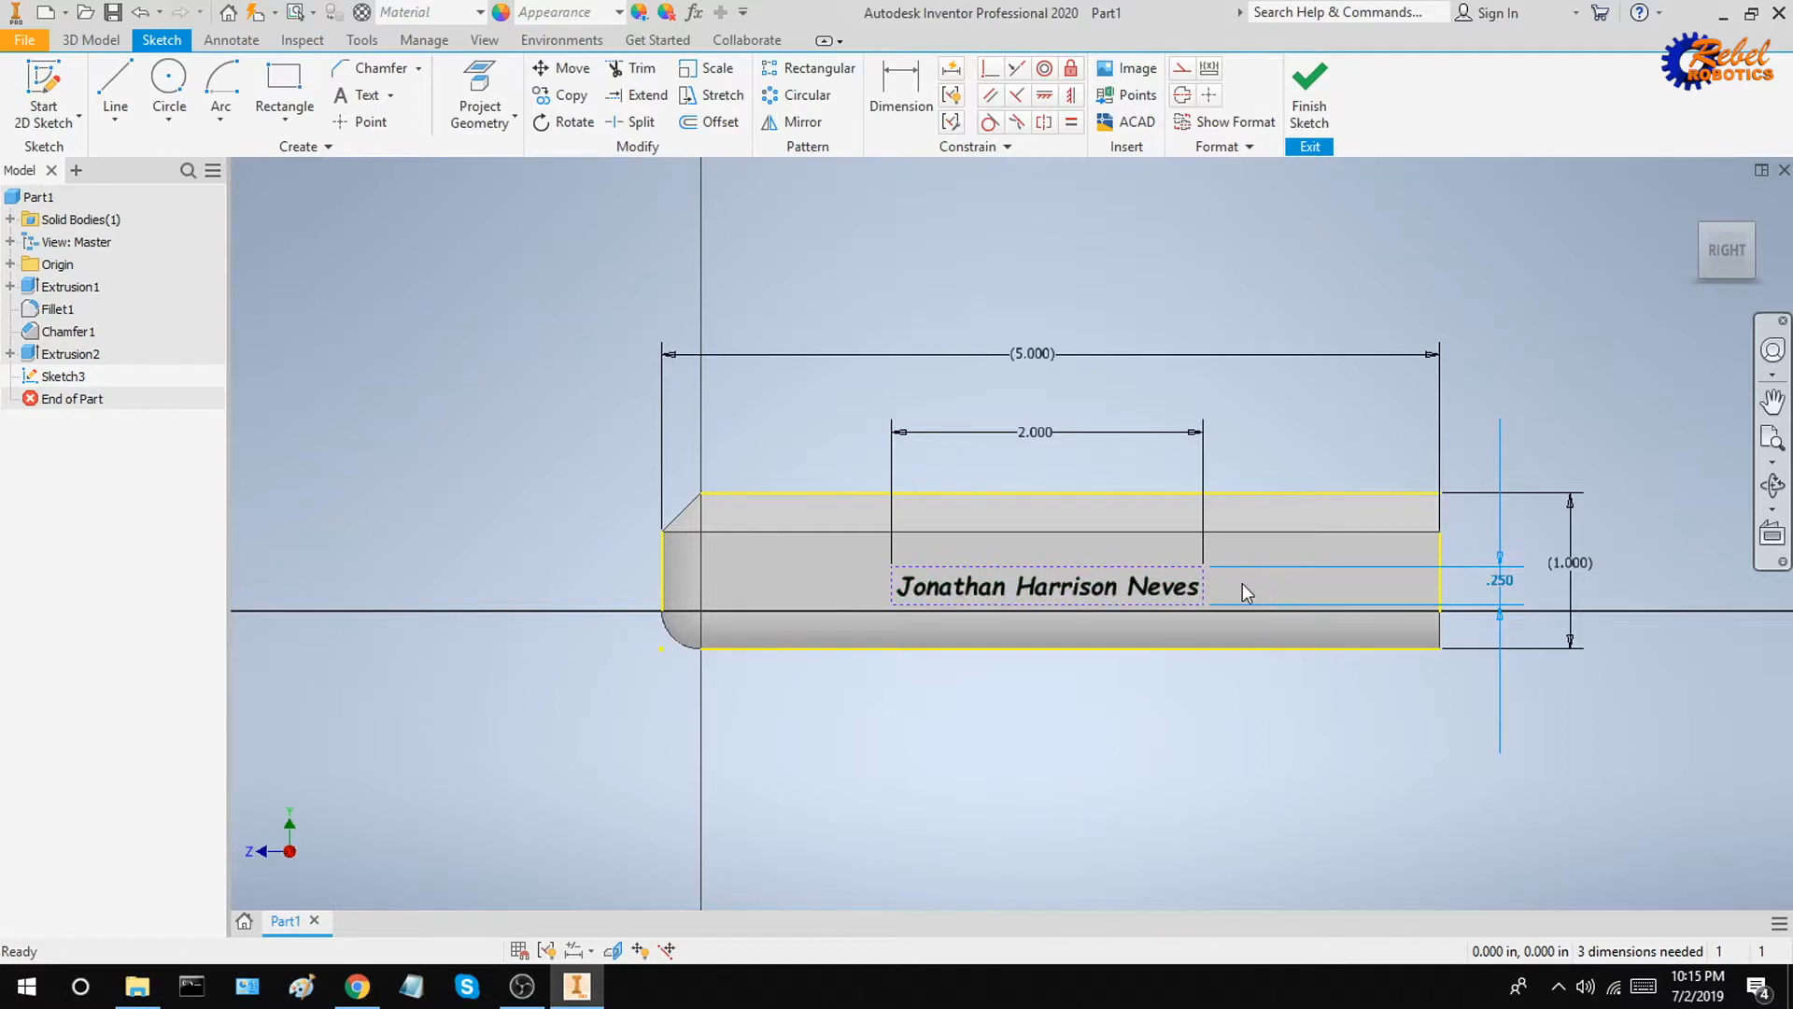
Step: Dimension the text's distance from the face's left edge to 1.5 in
{"action": "key", "text": "d"}
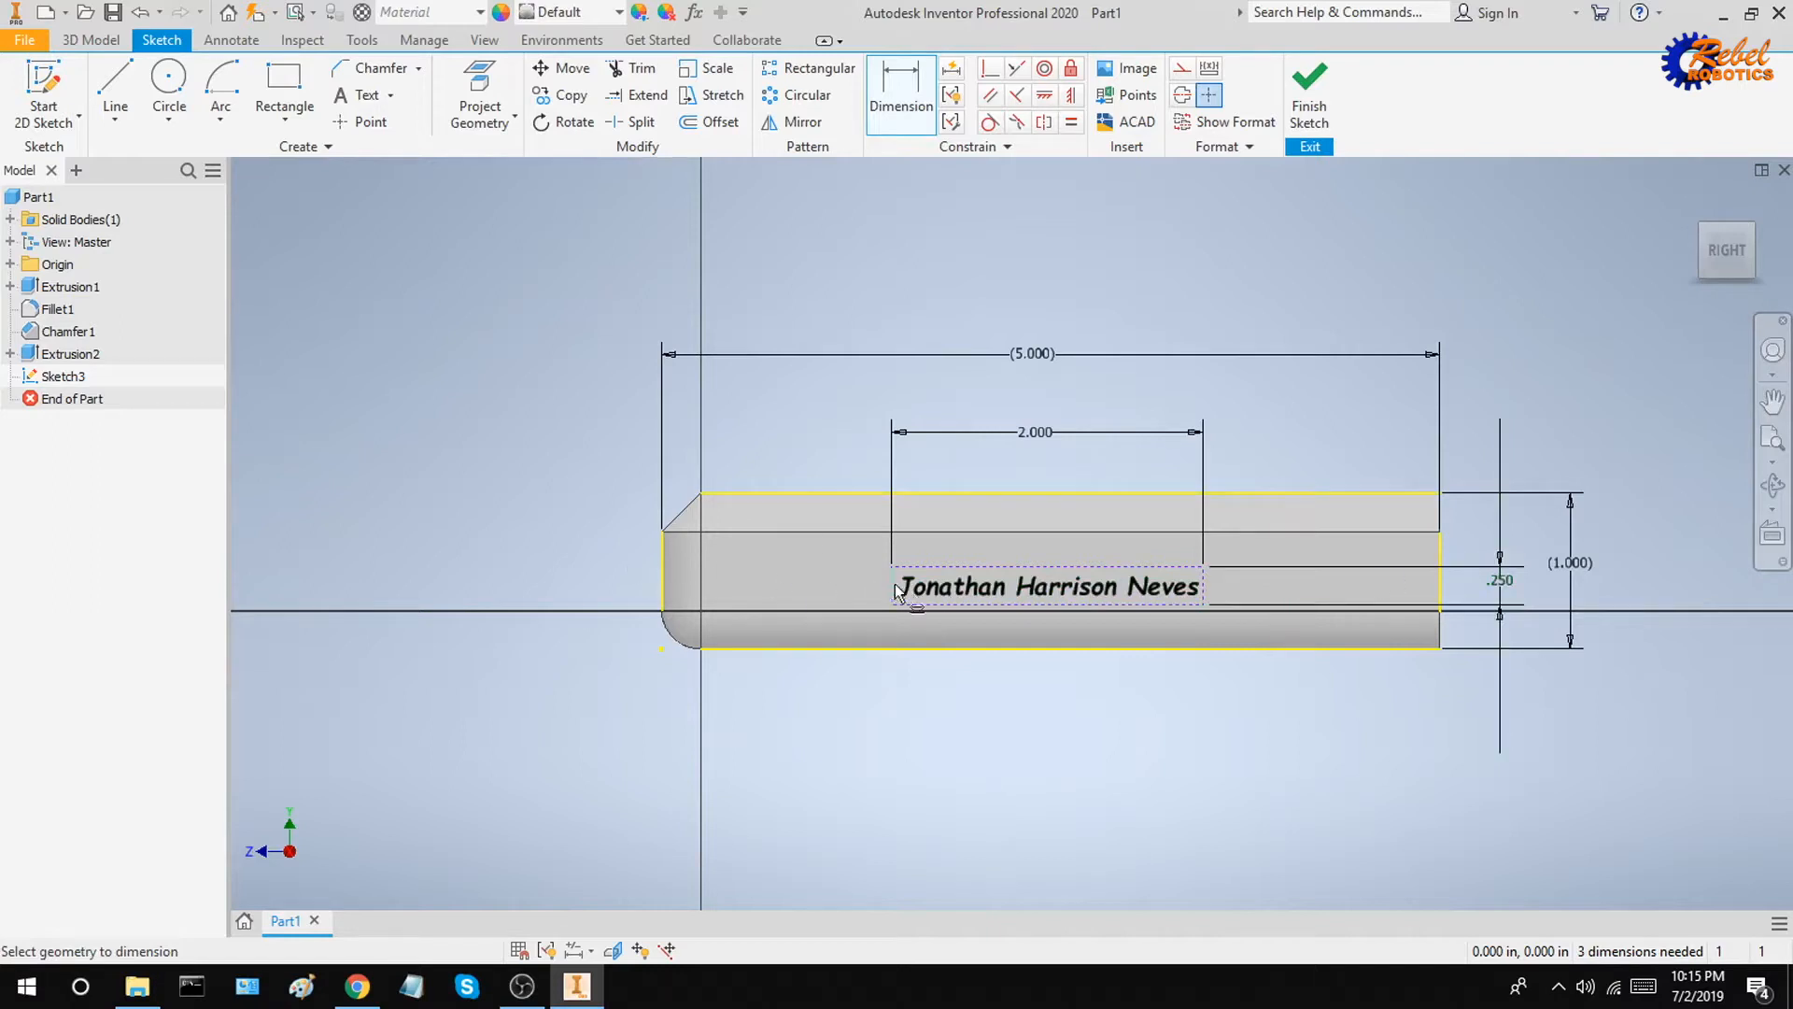
{"action": "left_click", "coordinate": [660, 588]}
{"action": "left_click", "coordinate": [891, 597]}
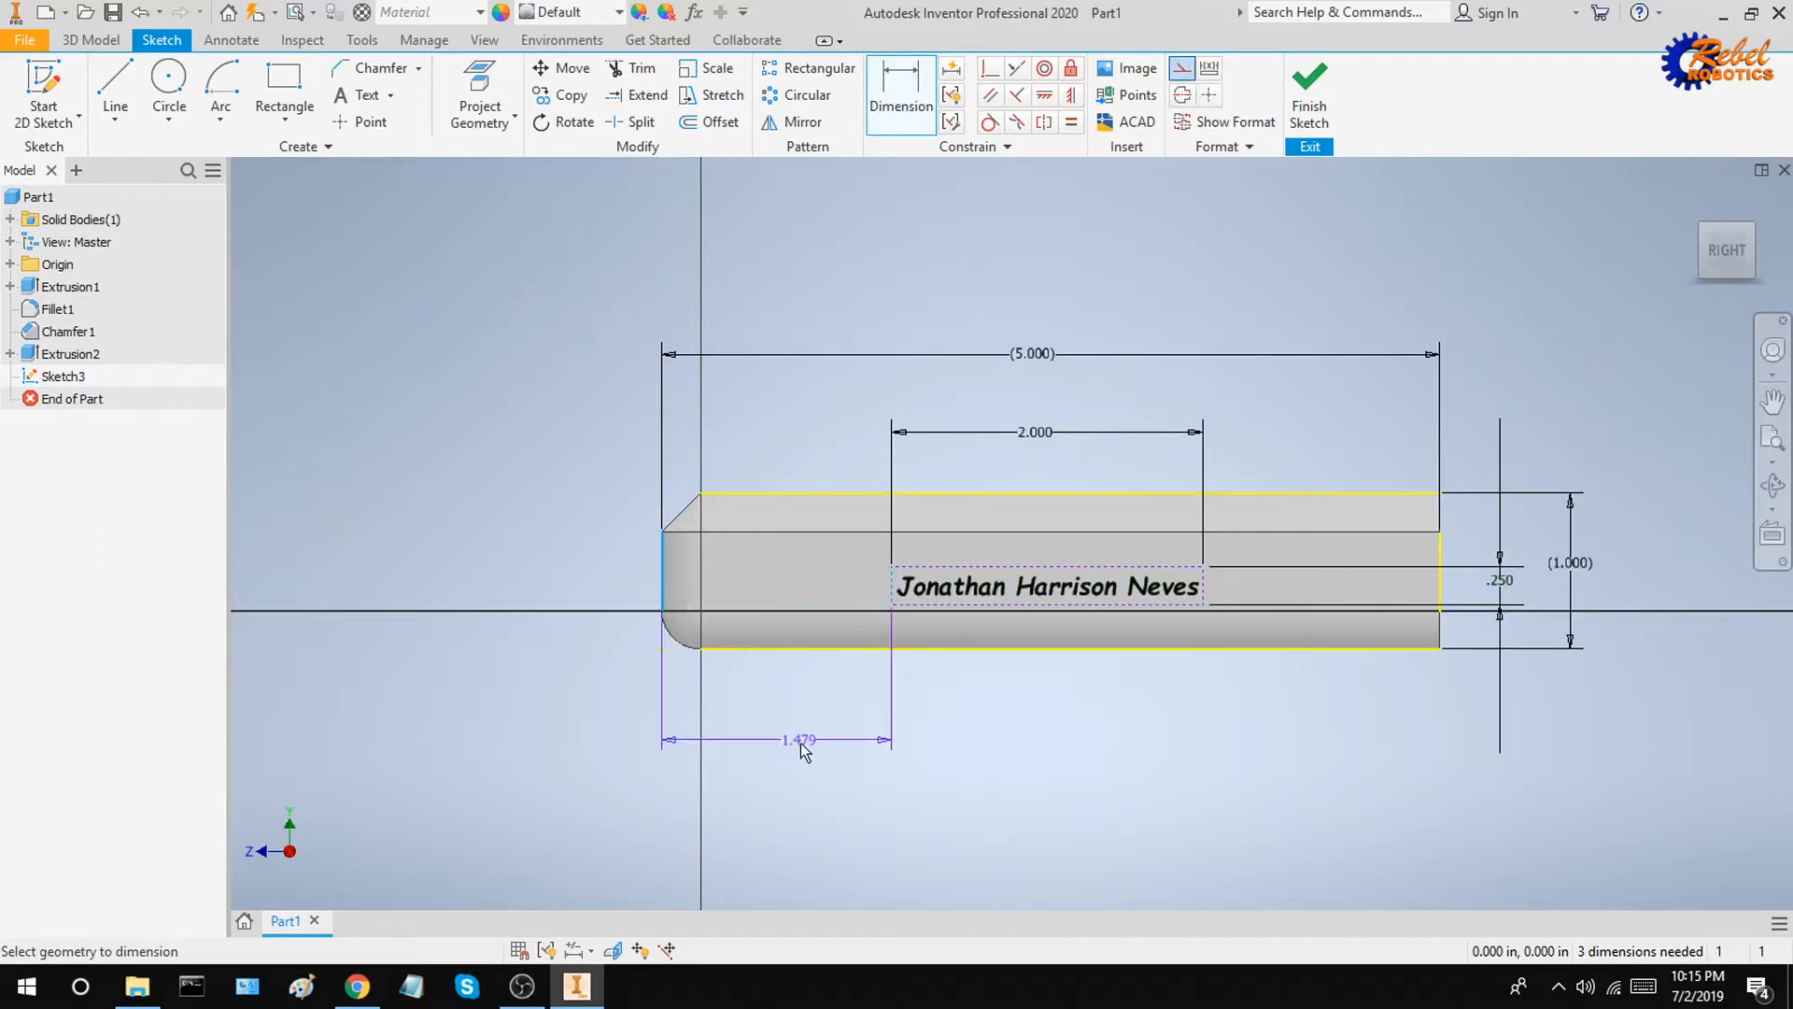
{"action": "left_click", "coordinate": [784, 745]}
{"action": "type", "text": "1.5"}
{"action": "key", "text": "Return"}
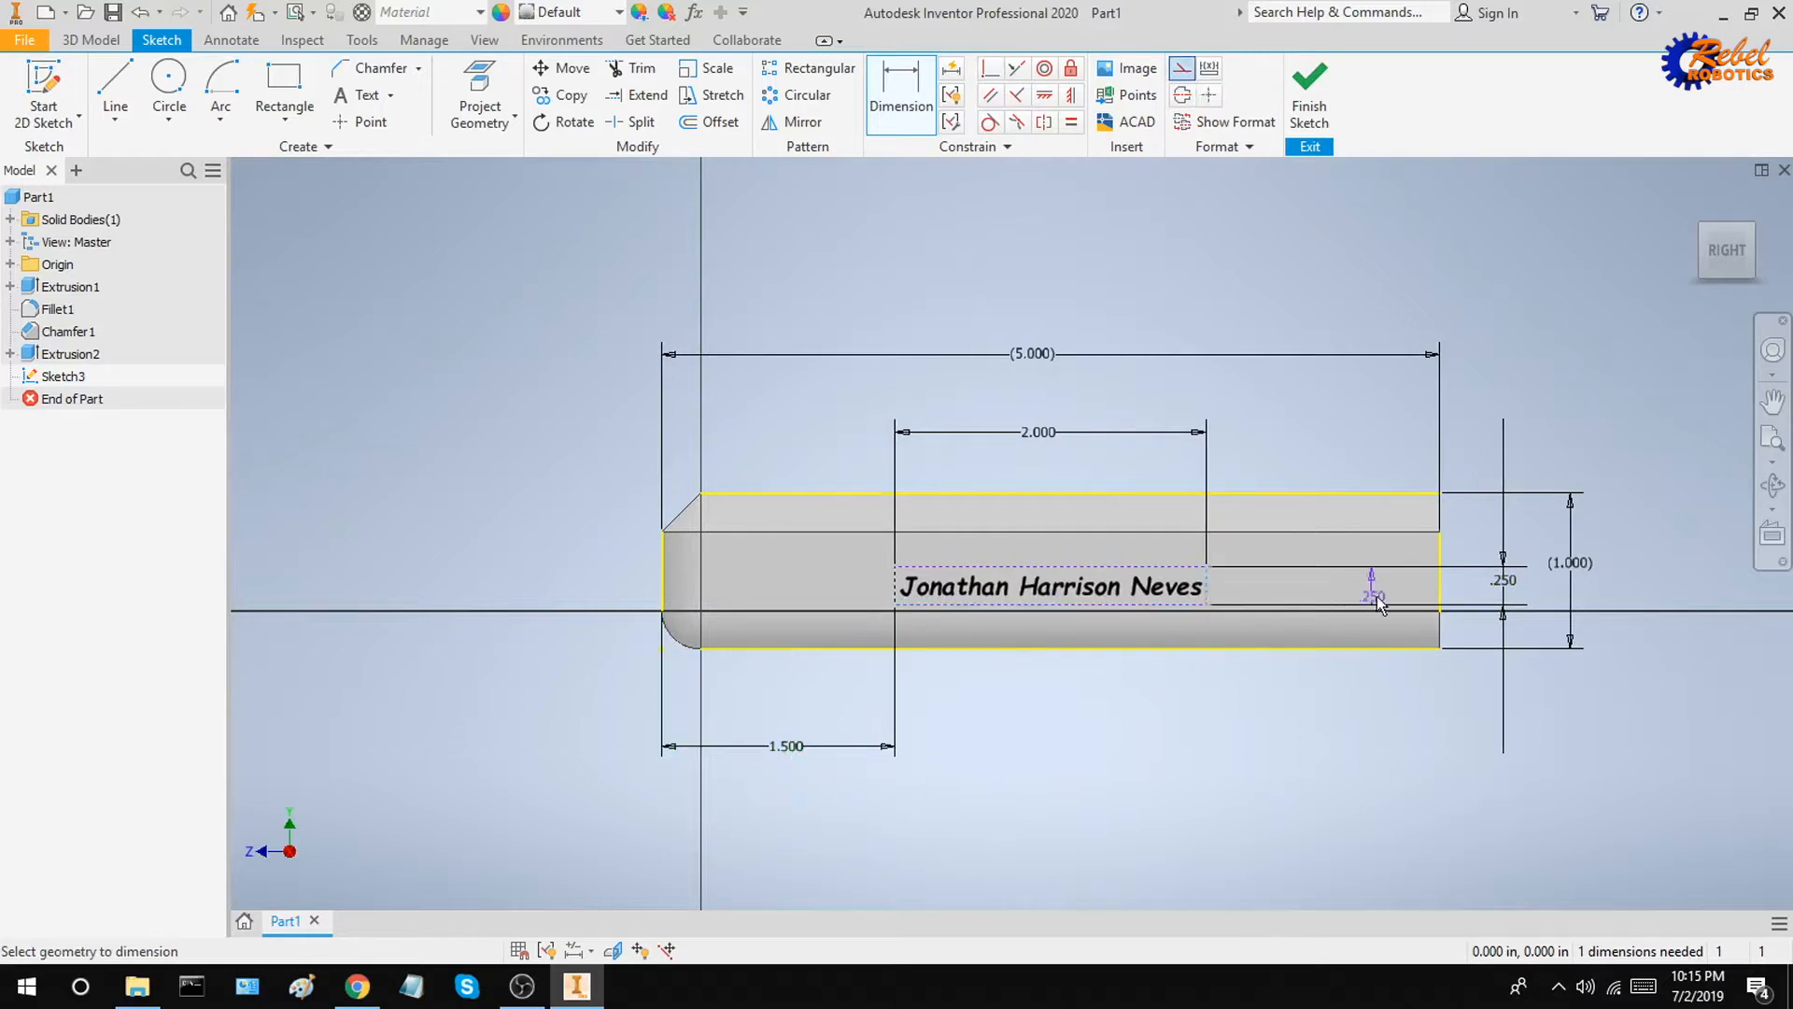
{"action": "left_click", "coordinate": [1439, 591]}
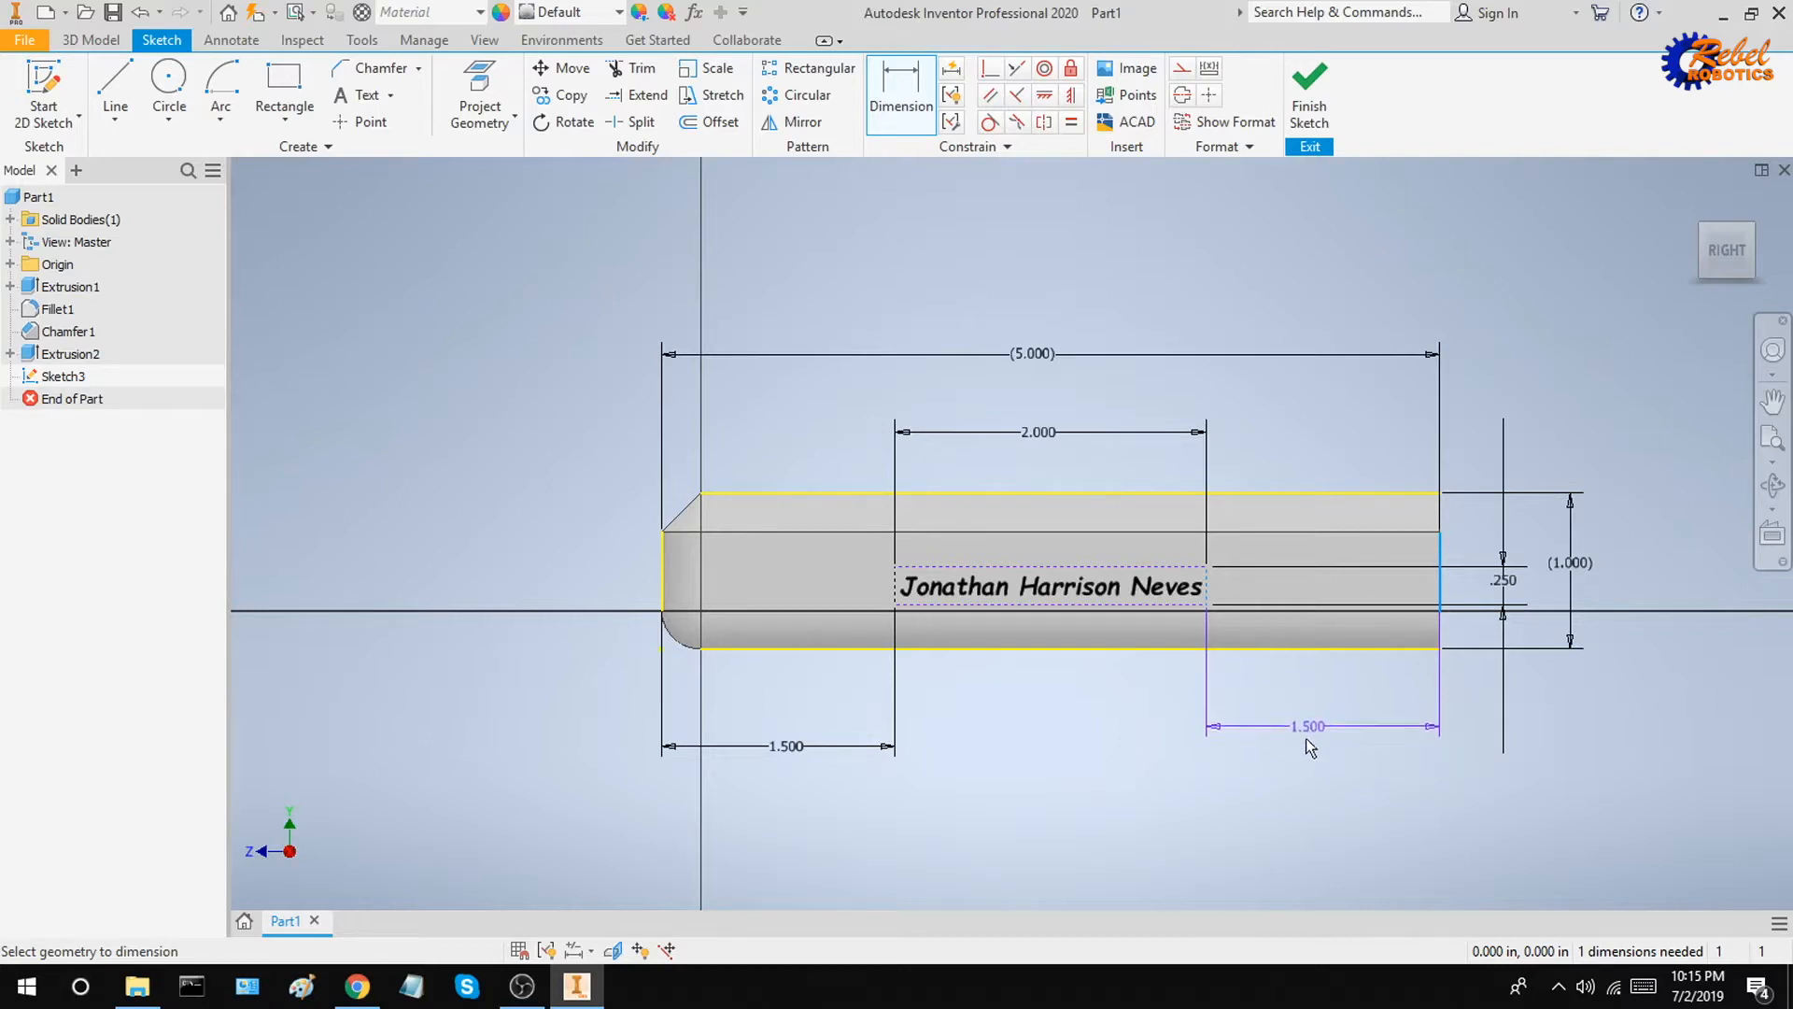
{"action": "key", "text": "Escape"}
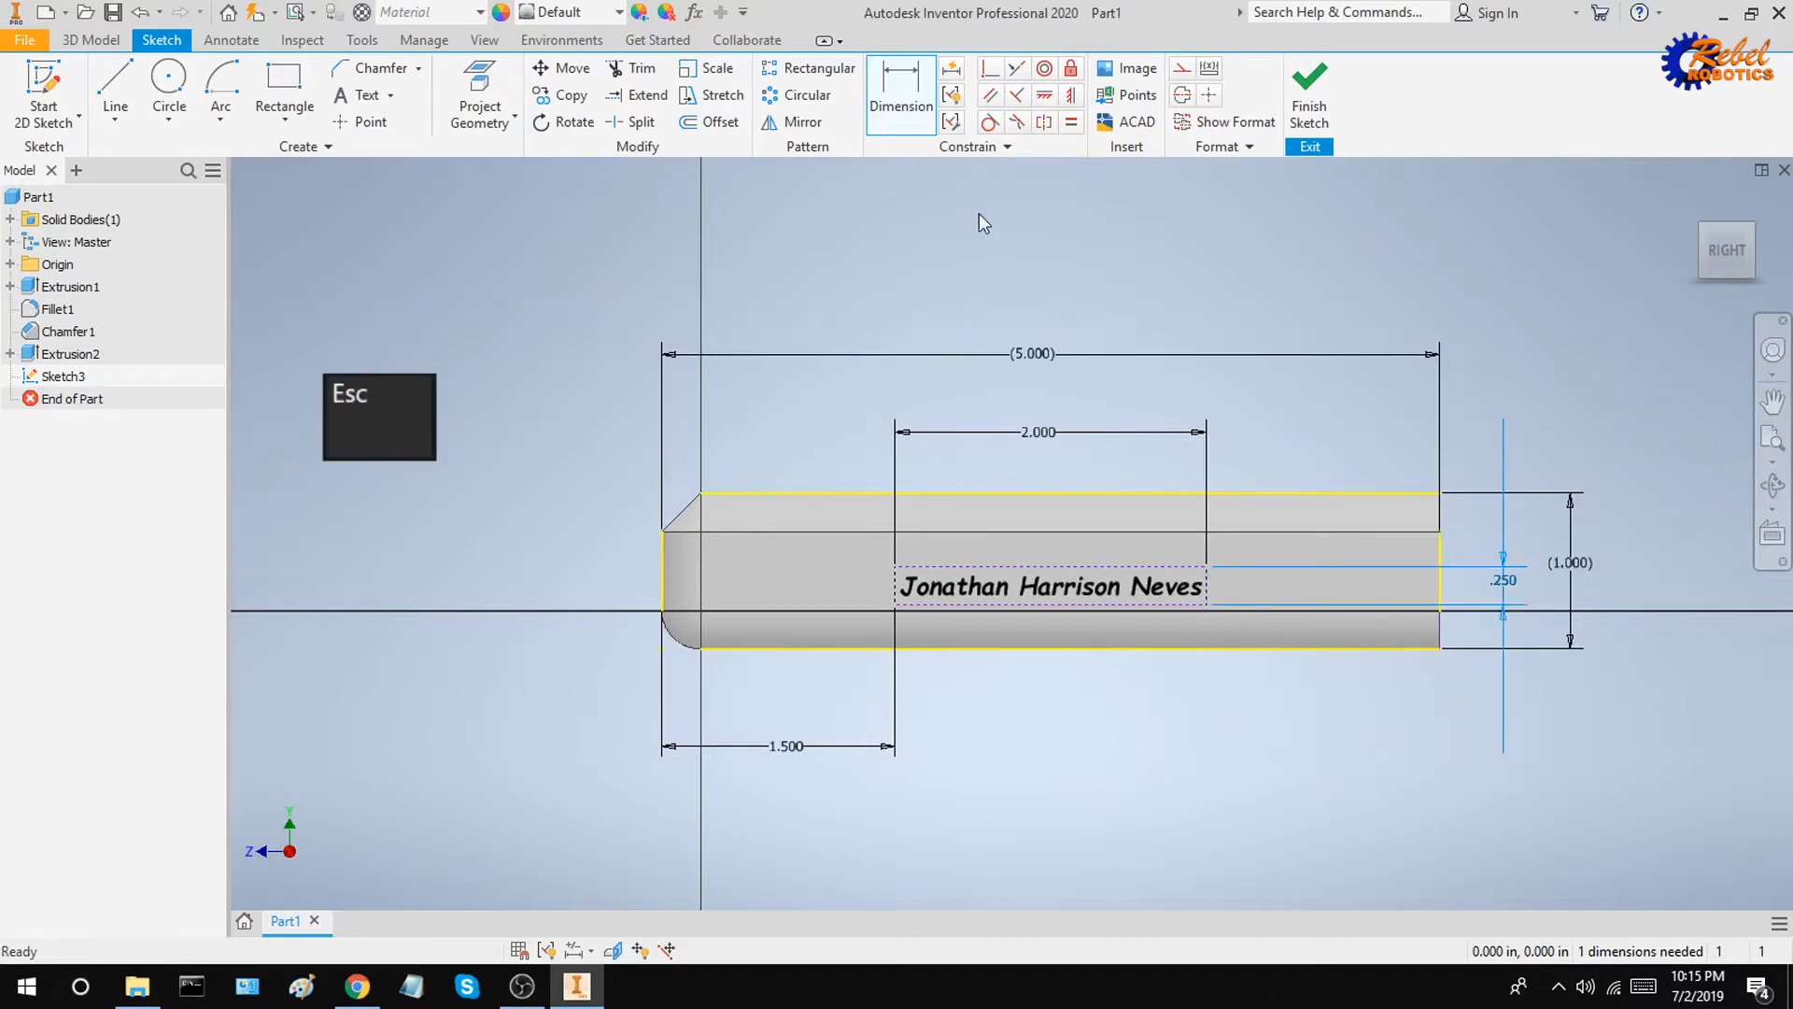
{"action": "left_click", "coordinate": [878, 82]}
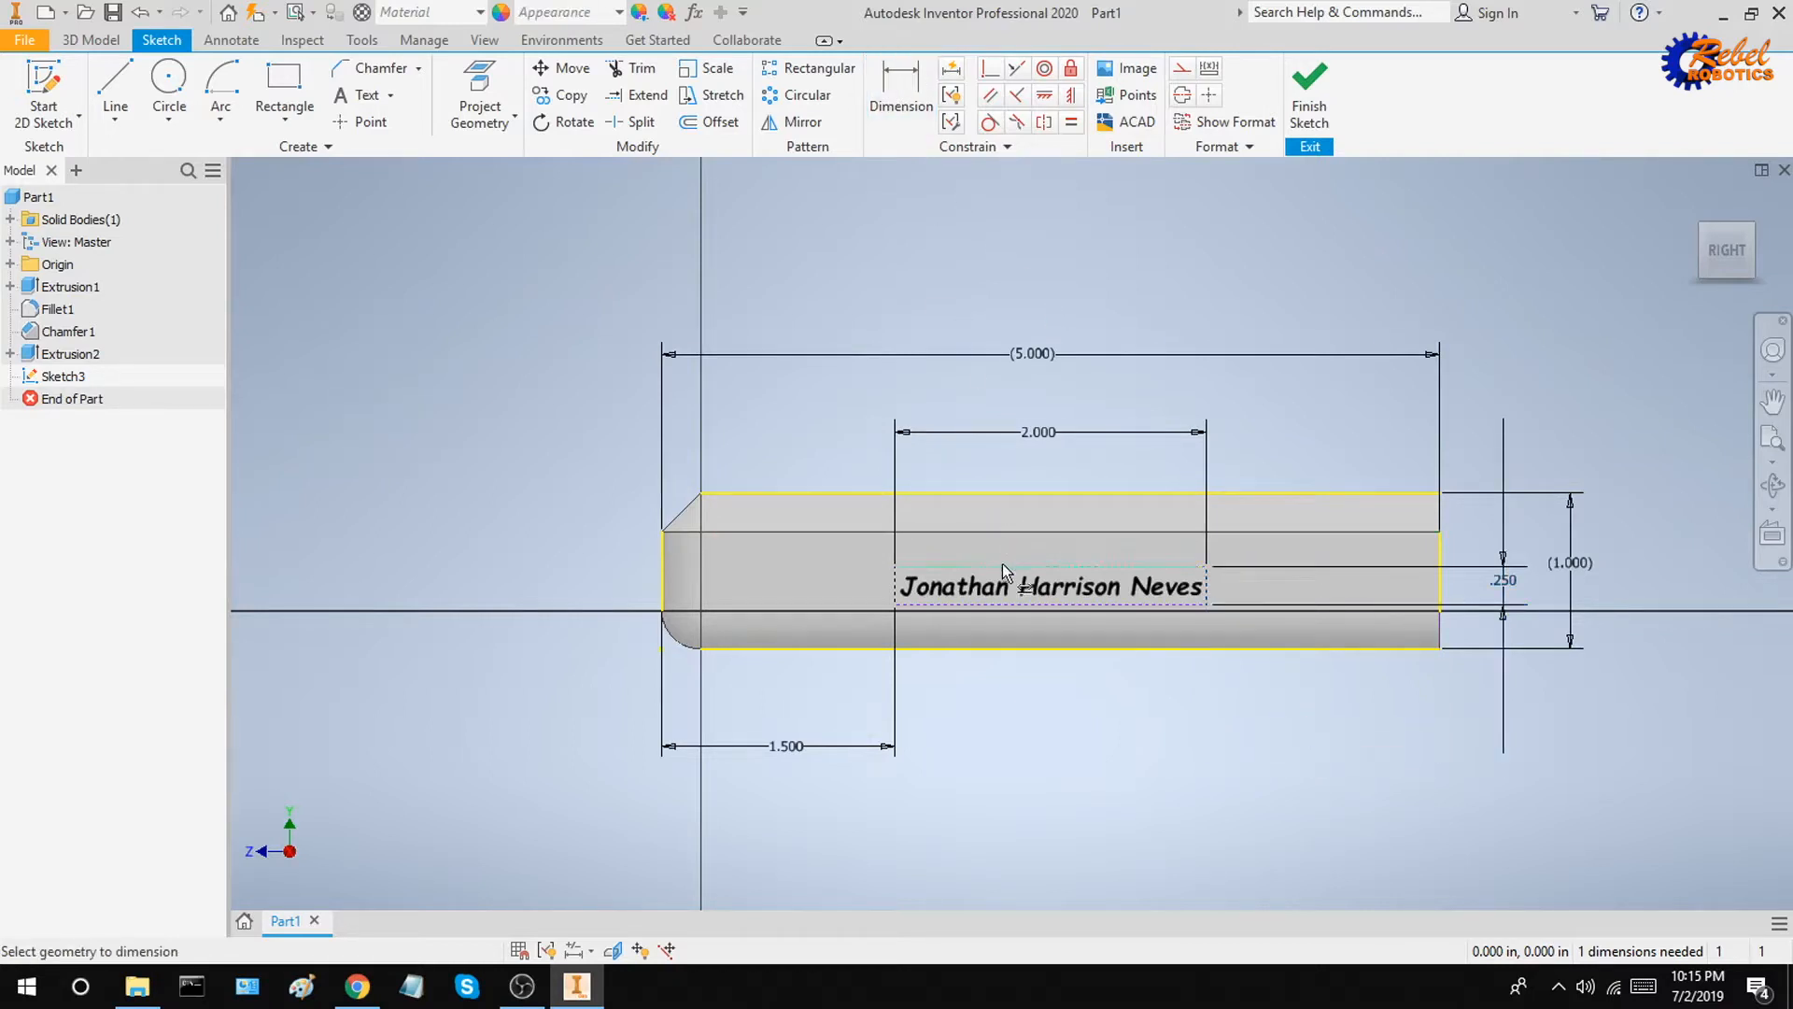
Step: Dimension the text's distance from the face's top edge to 0.375 in
{"action": "left_click", "coordinate": [1091, 570]}
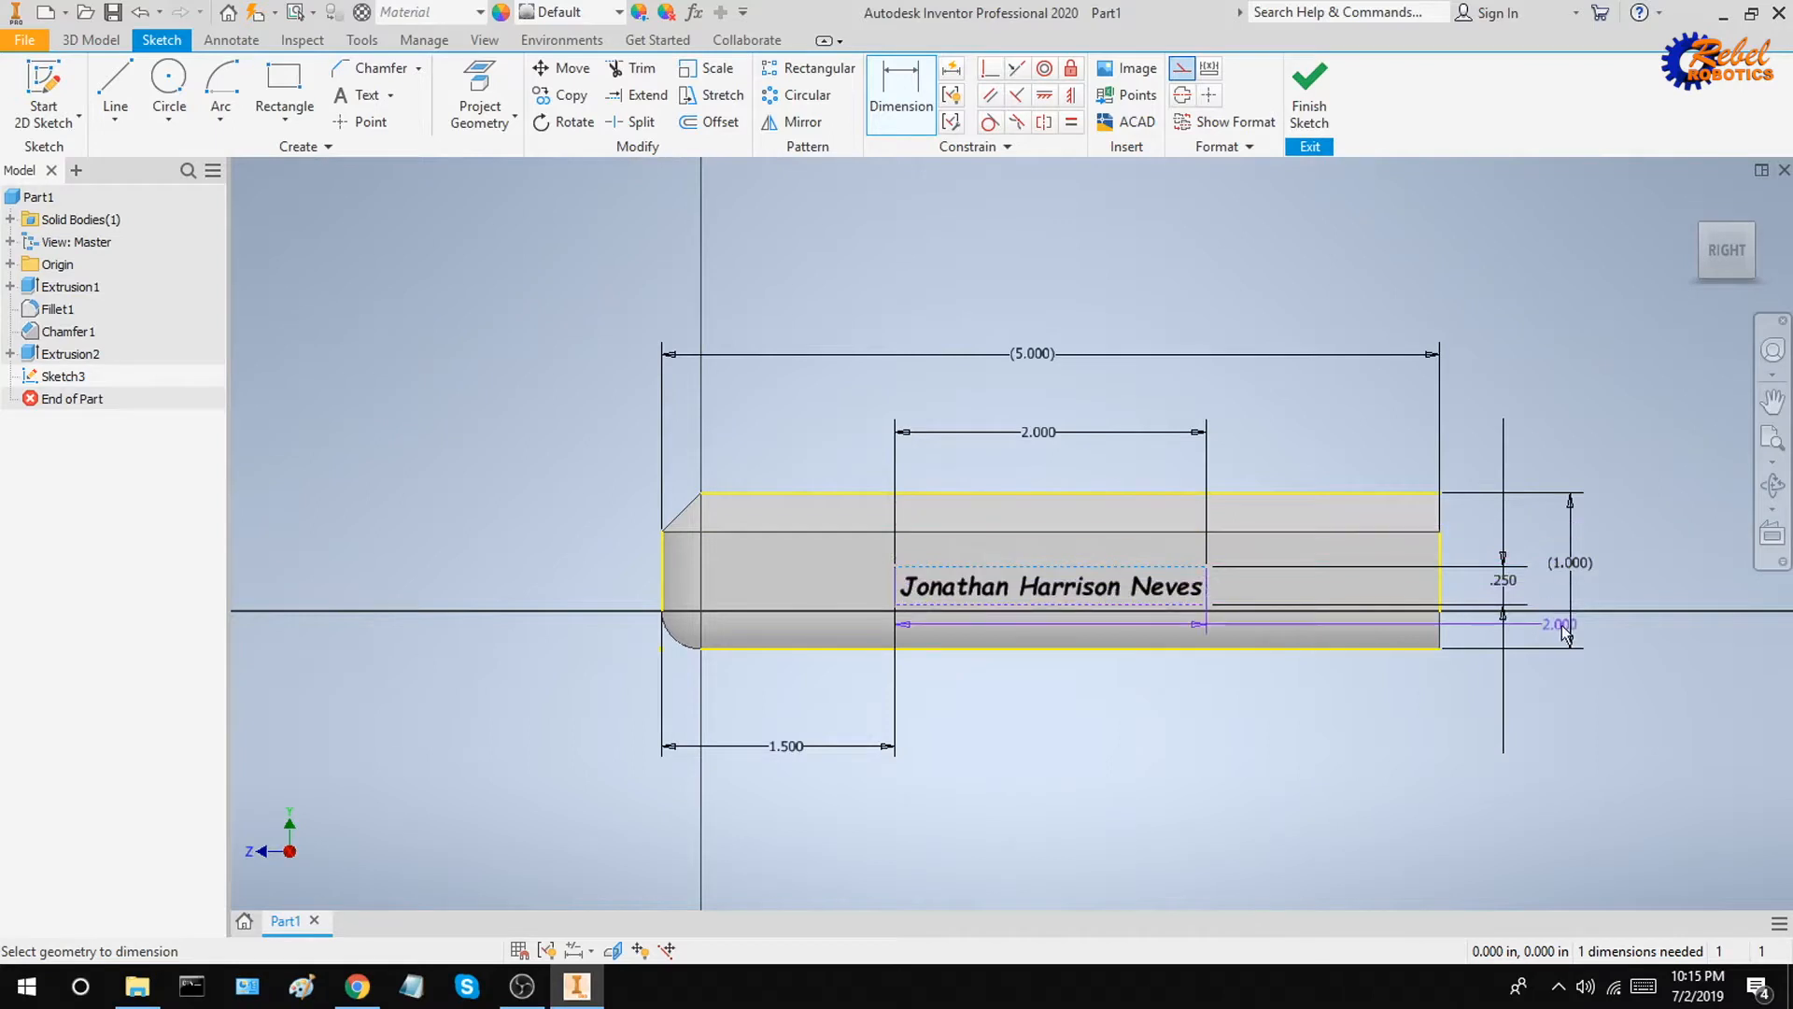
{"action": "left_click", "coordinate": [1427, 571]}
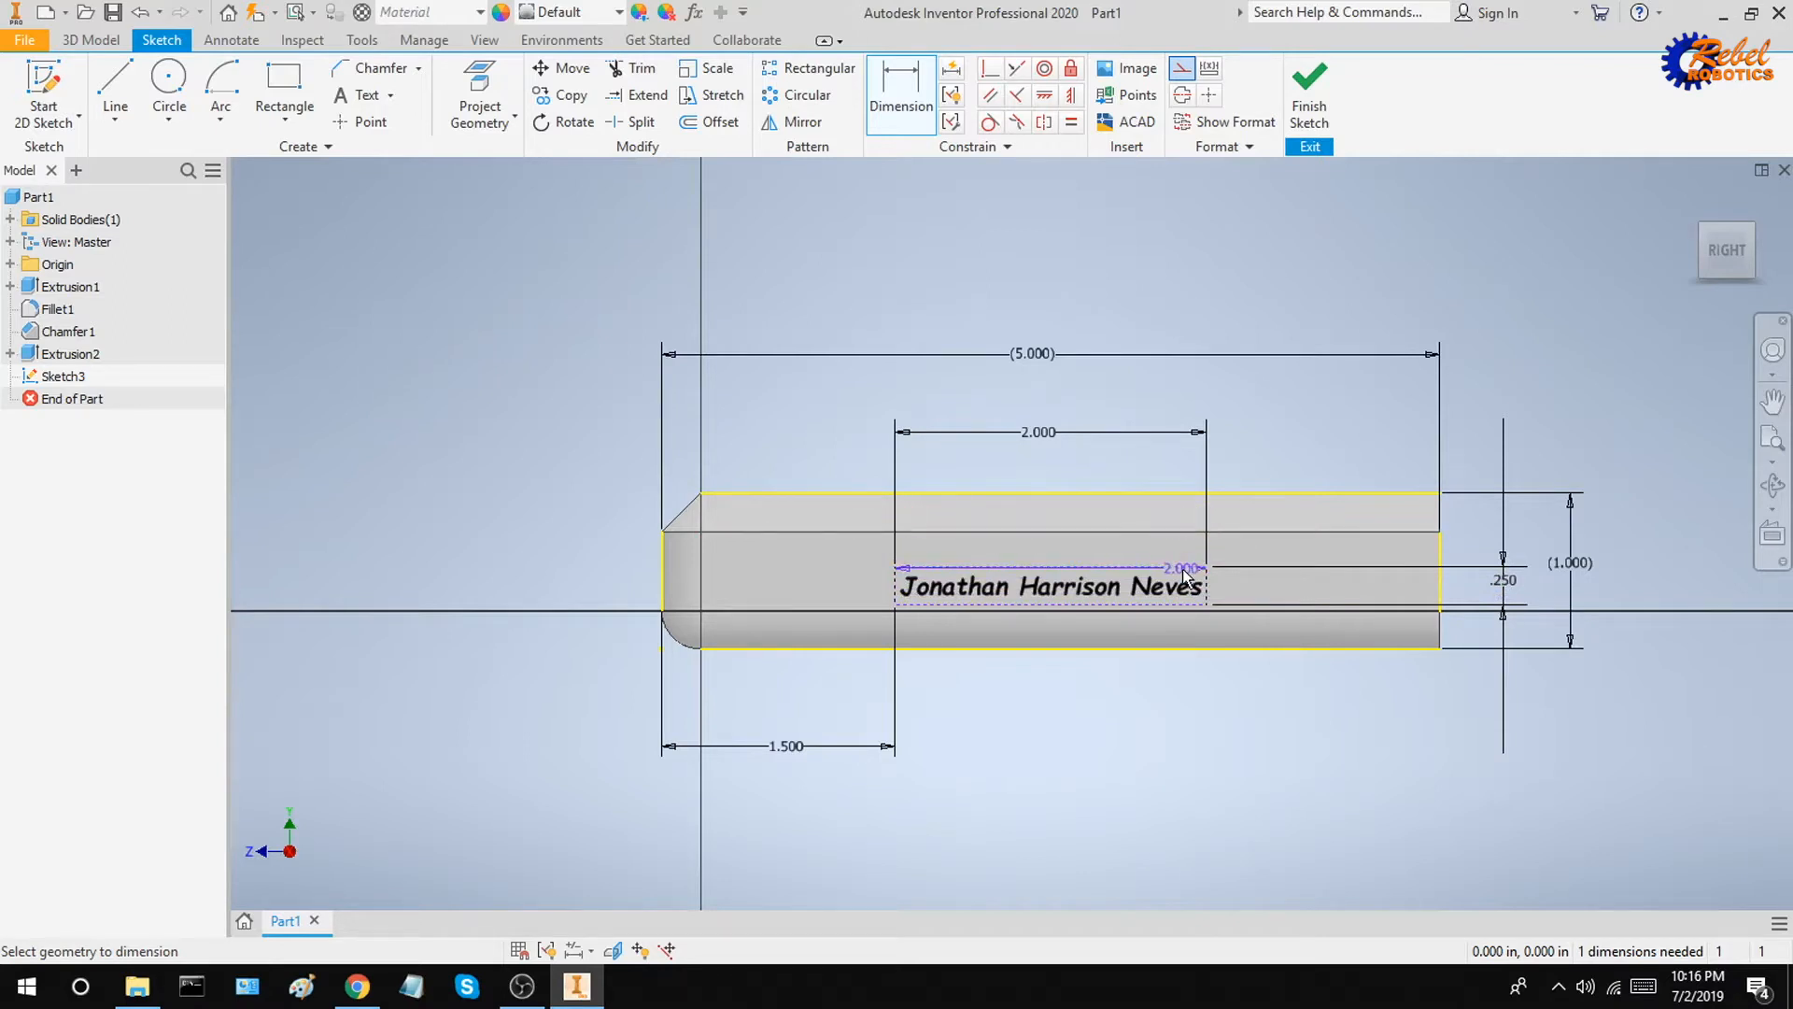
{"action": "left_click", "coordinate": [1116, 493]}
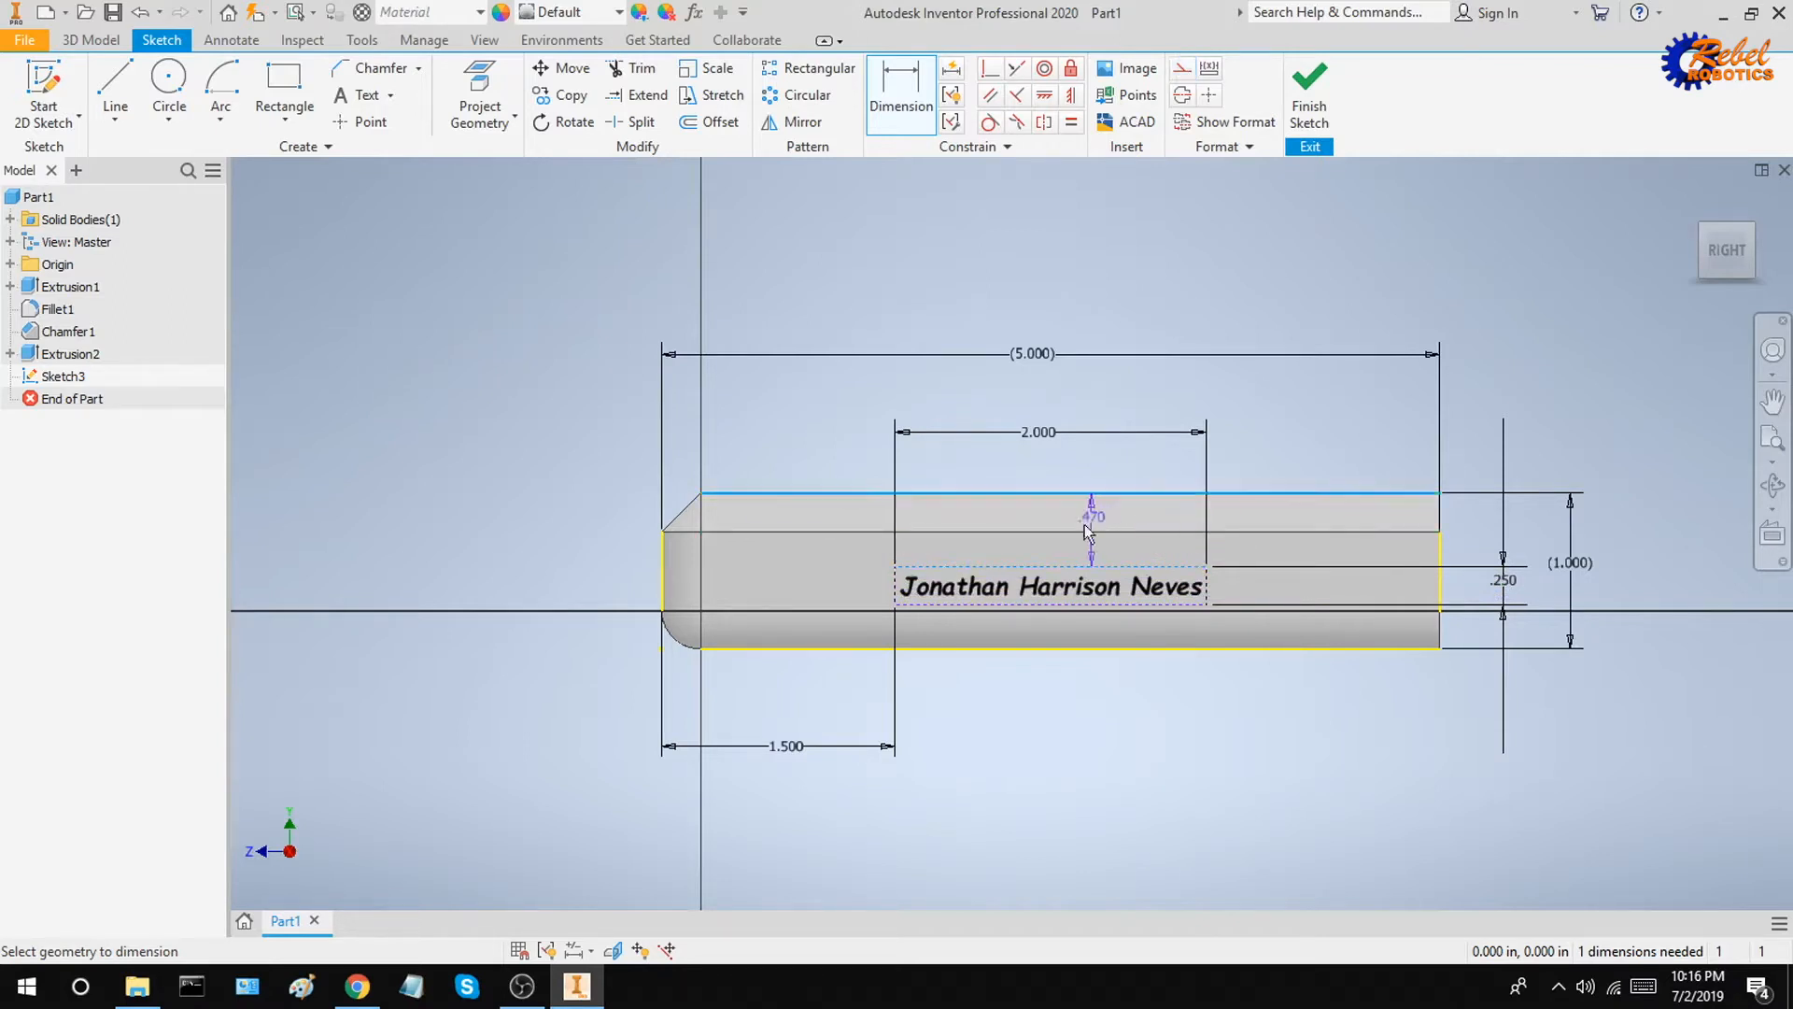
{"action": "left_click", "coordinate": [1474, 533]}
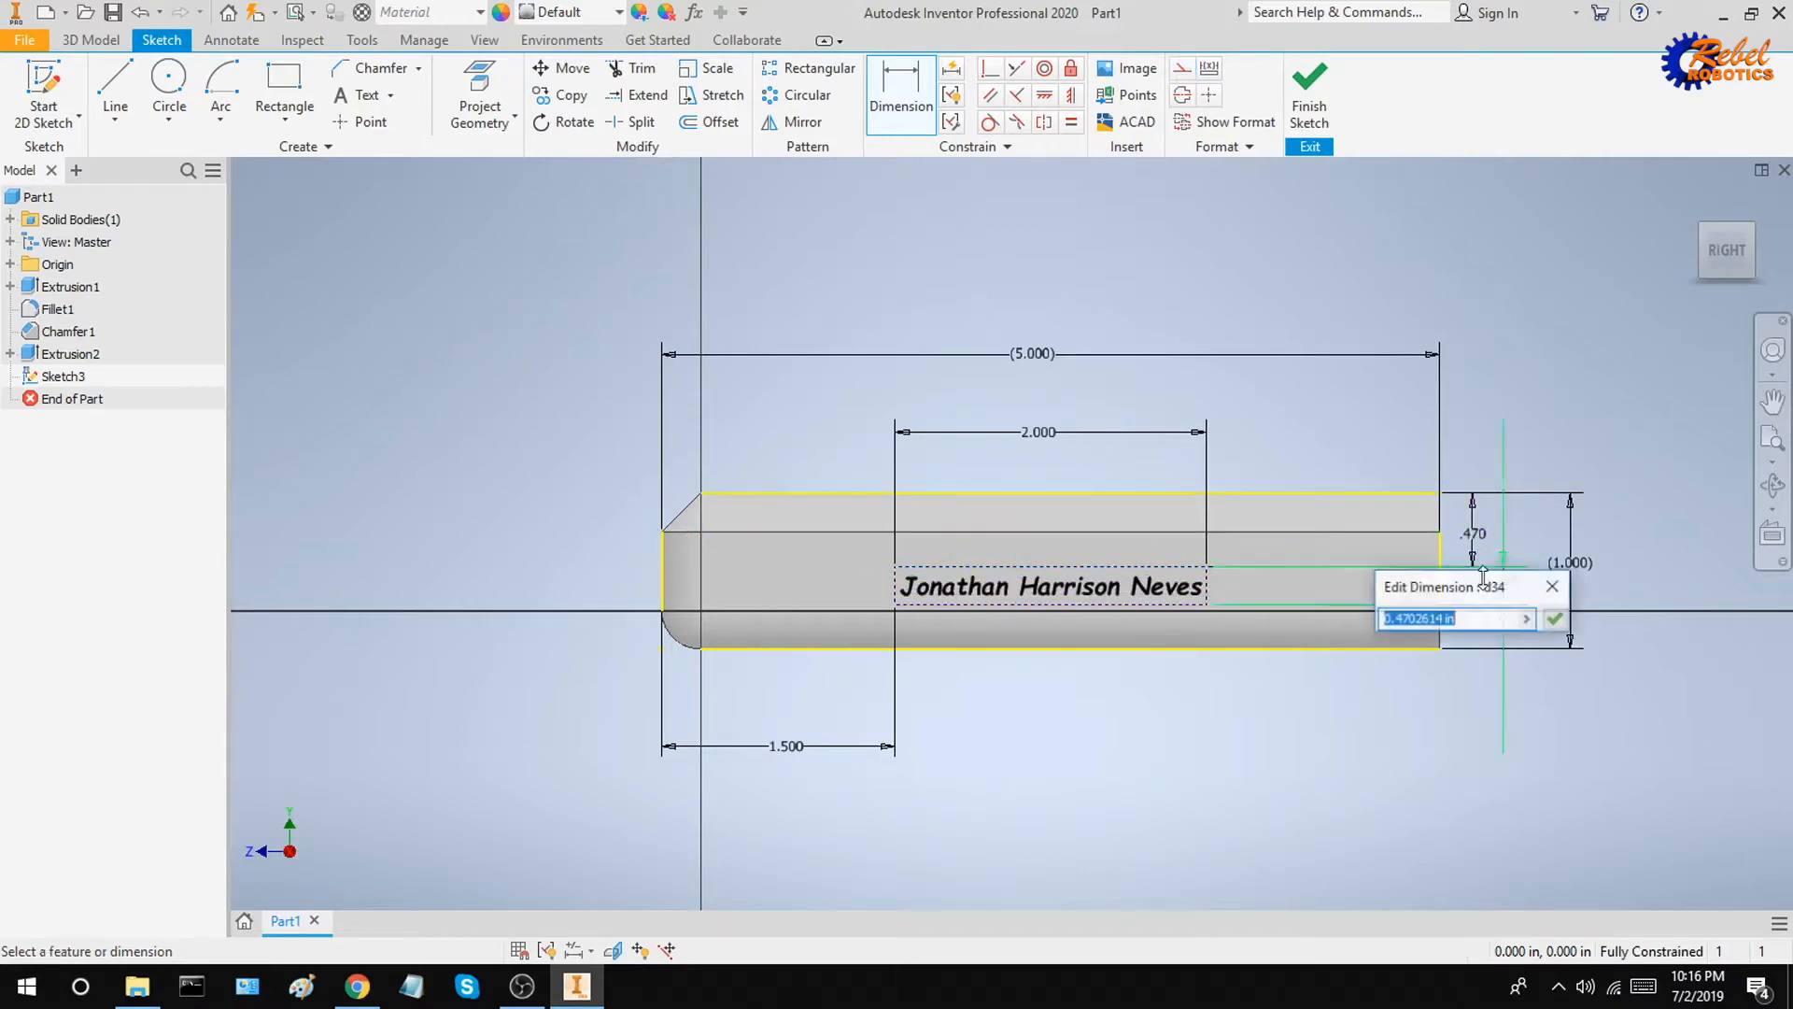
{"action": "type", "text": "0."}
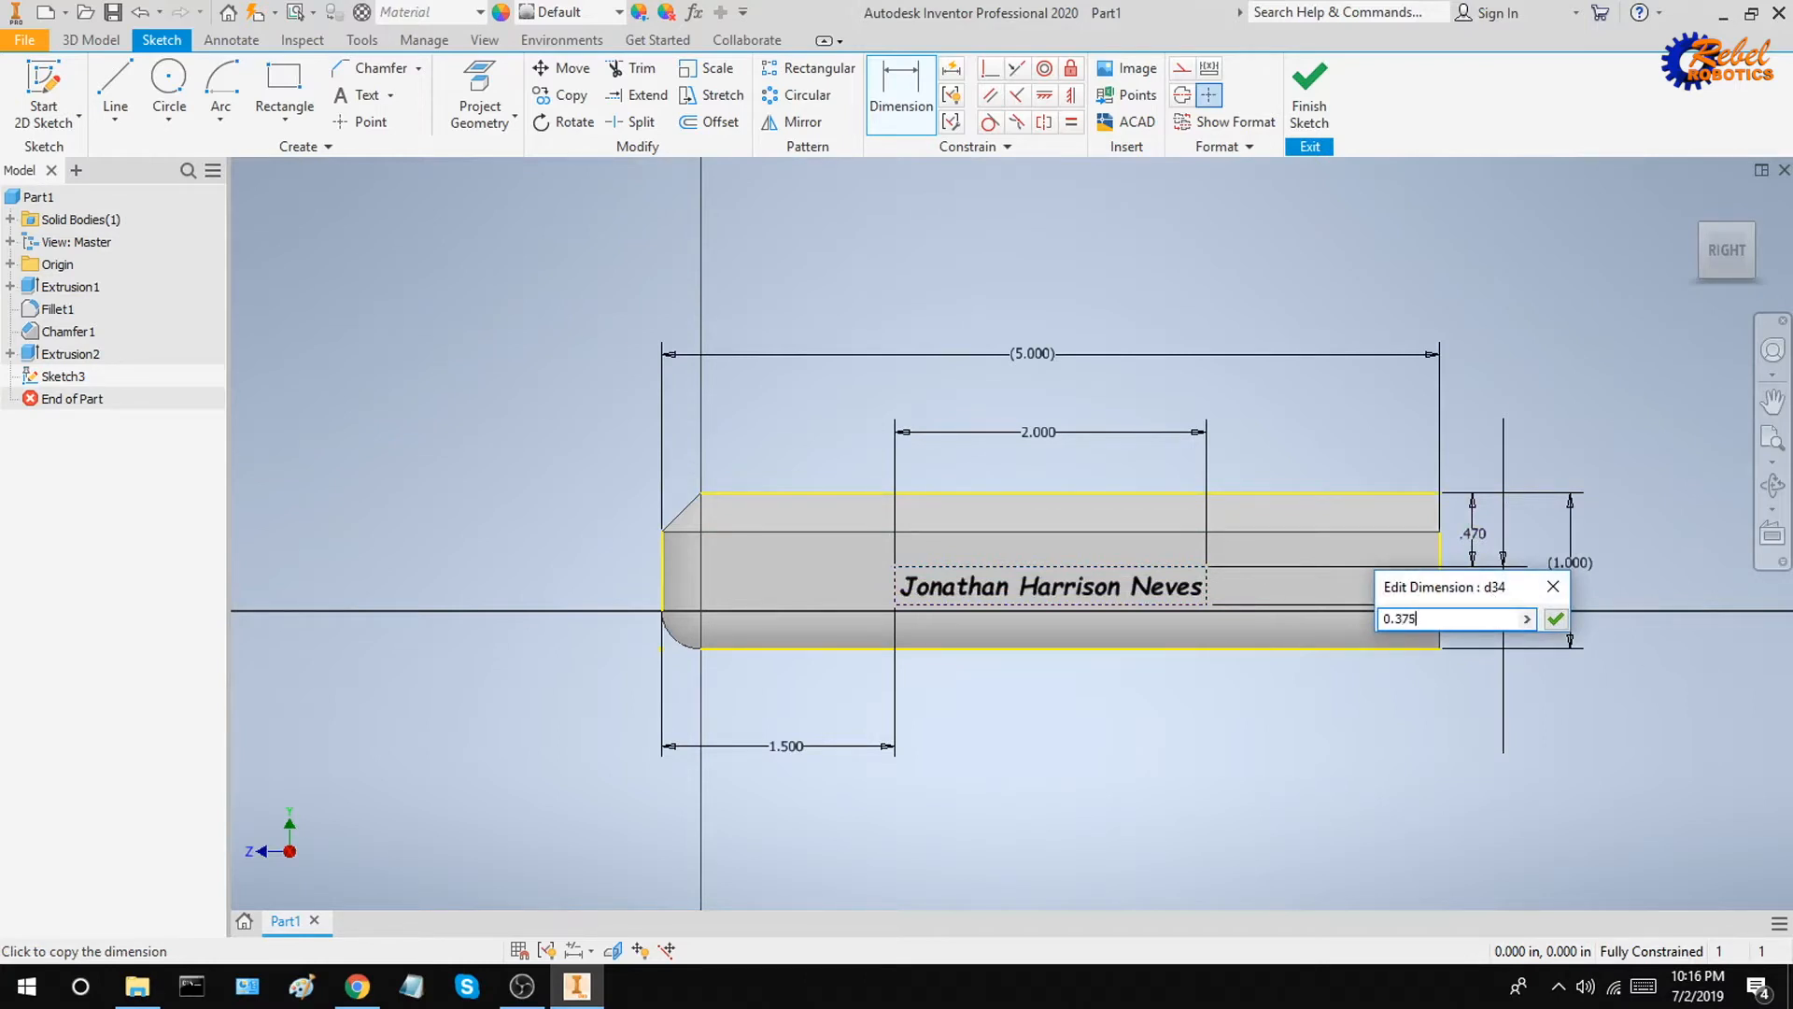
{"action": "type", "text": "375"}
{"action": "key", "text": "Return"}
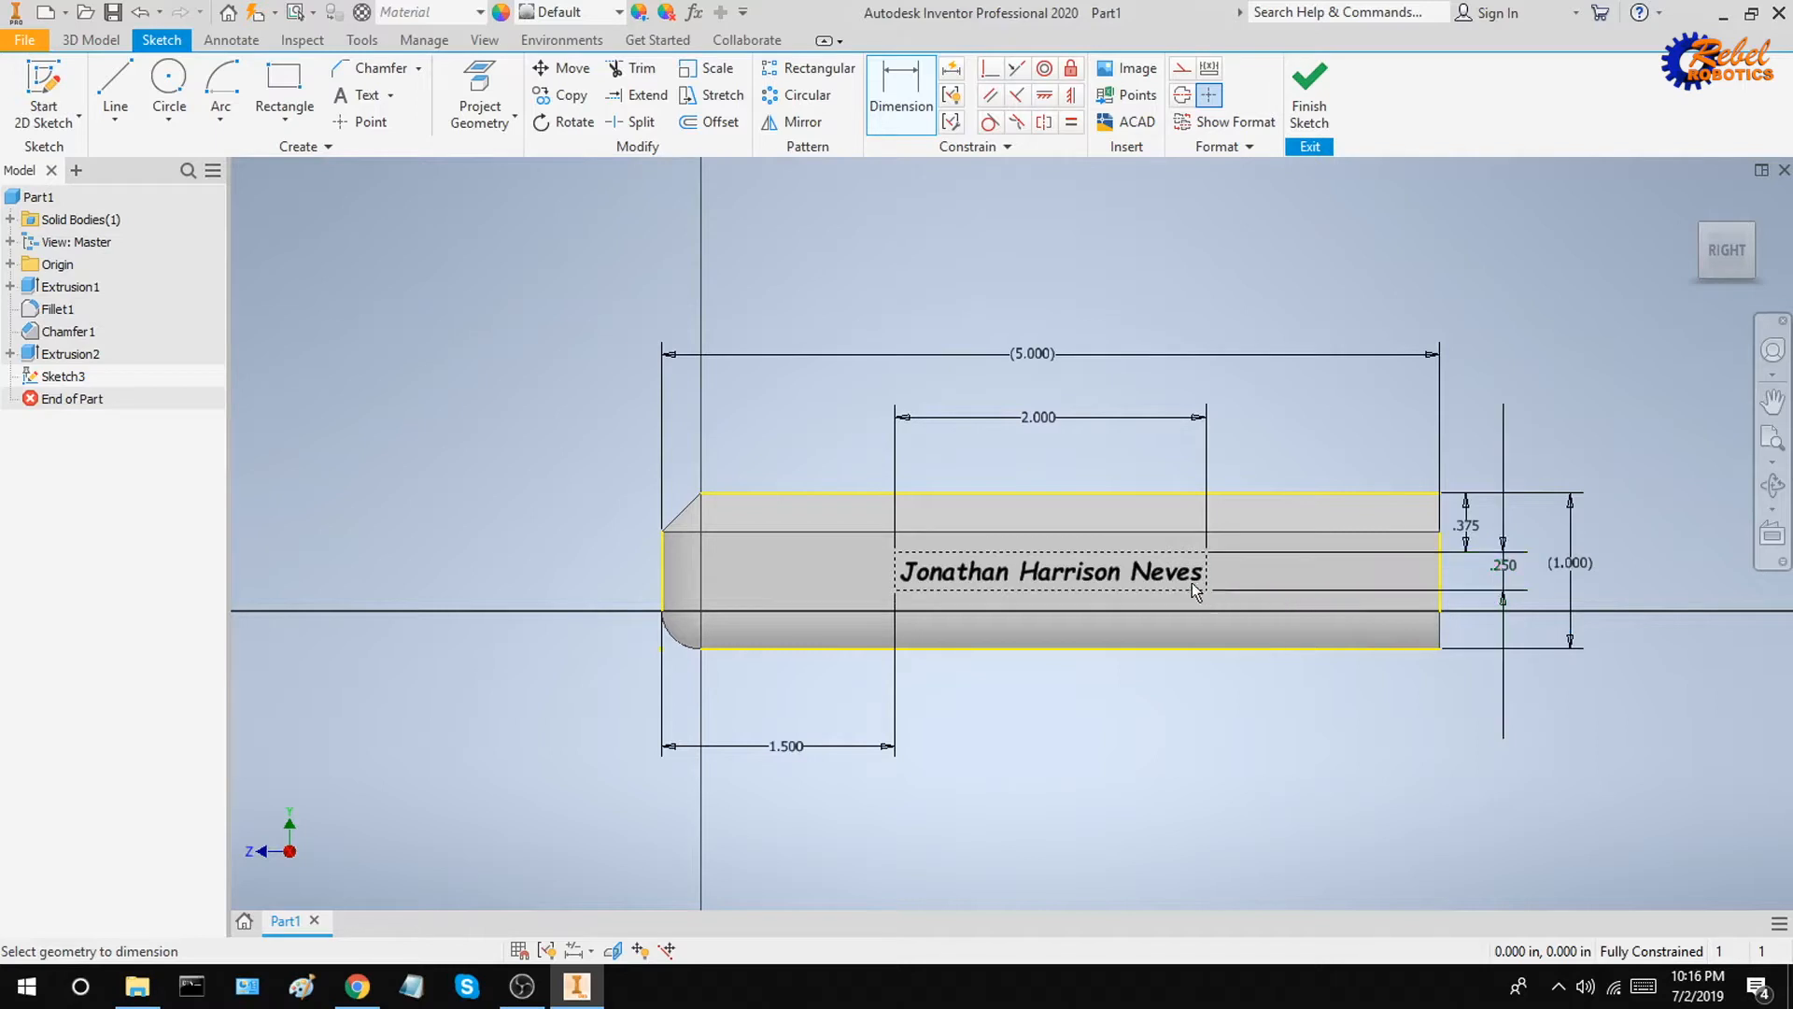
{"action": "left_click", "coordinate": [1199, 648]}
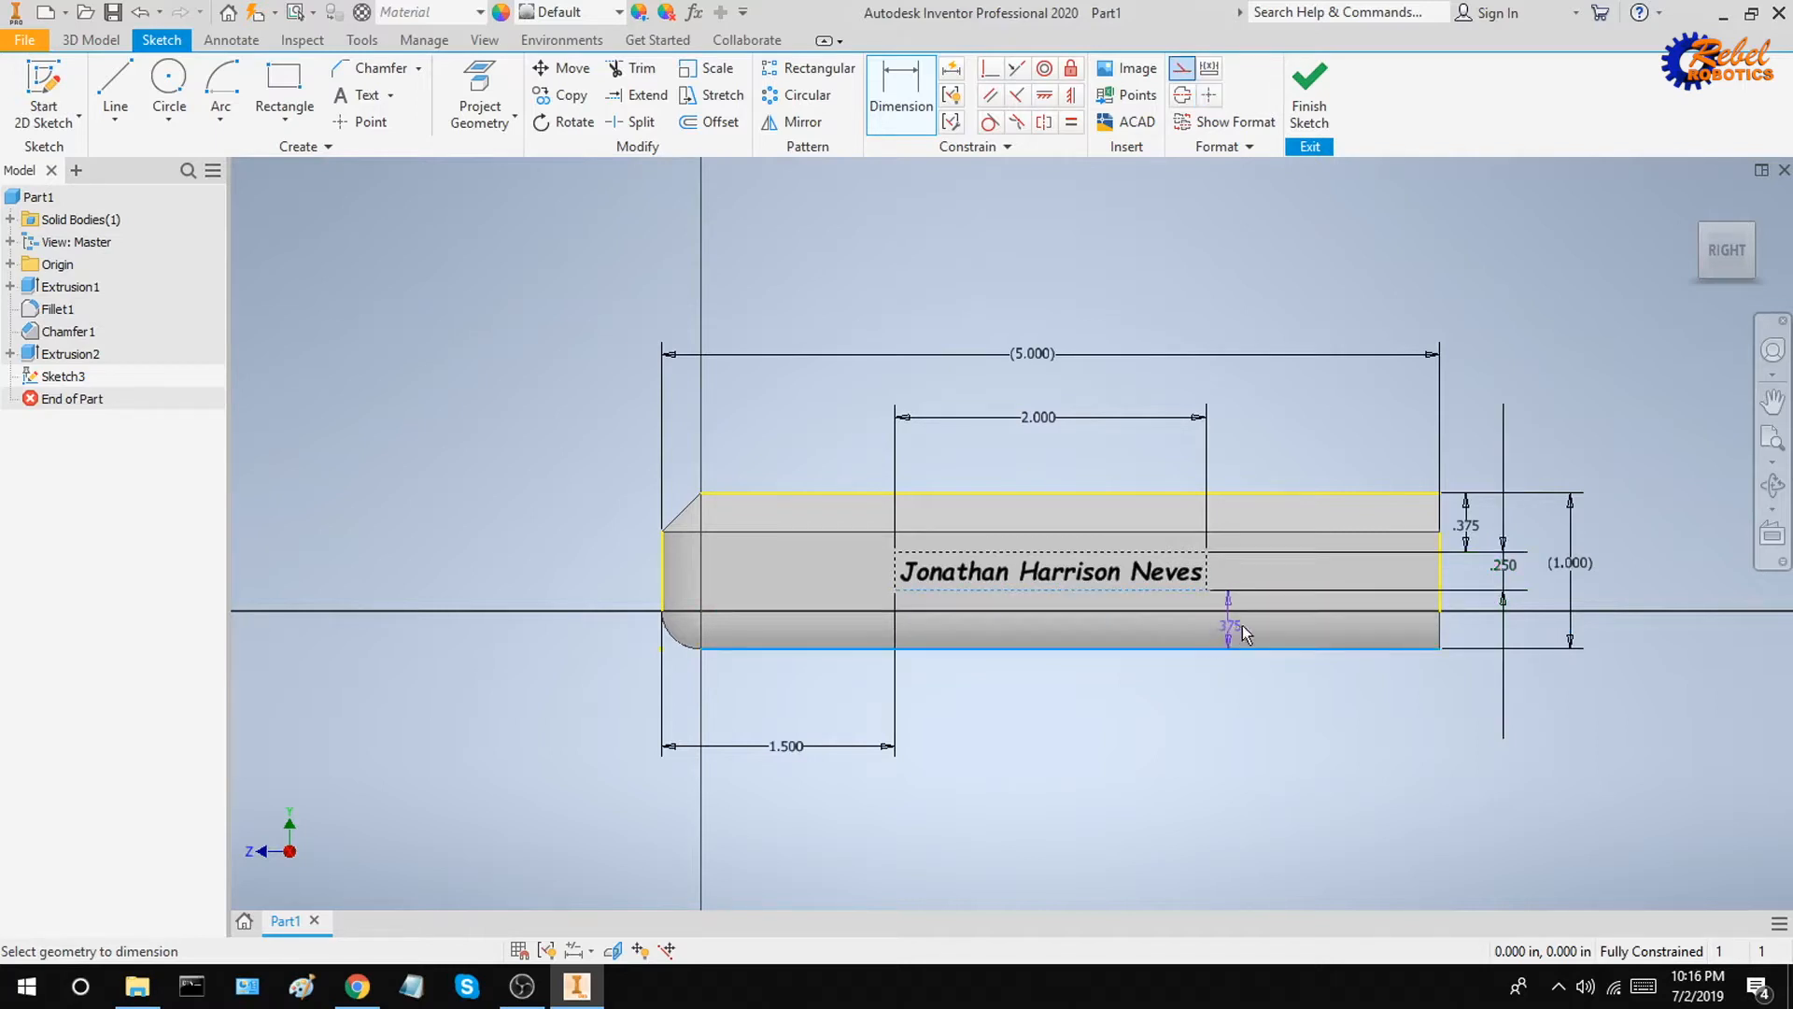
{"action": "left_click", "coordinate": [1401, 590]}
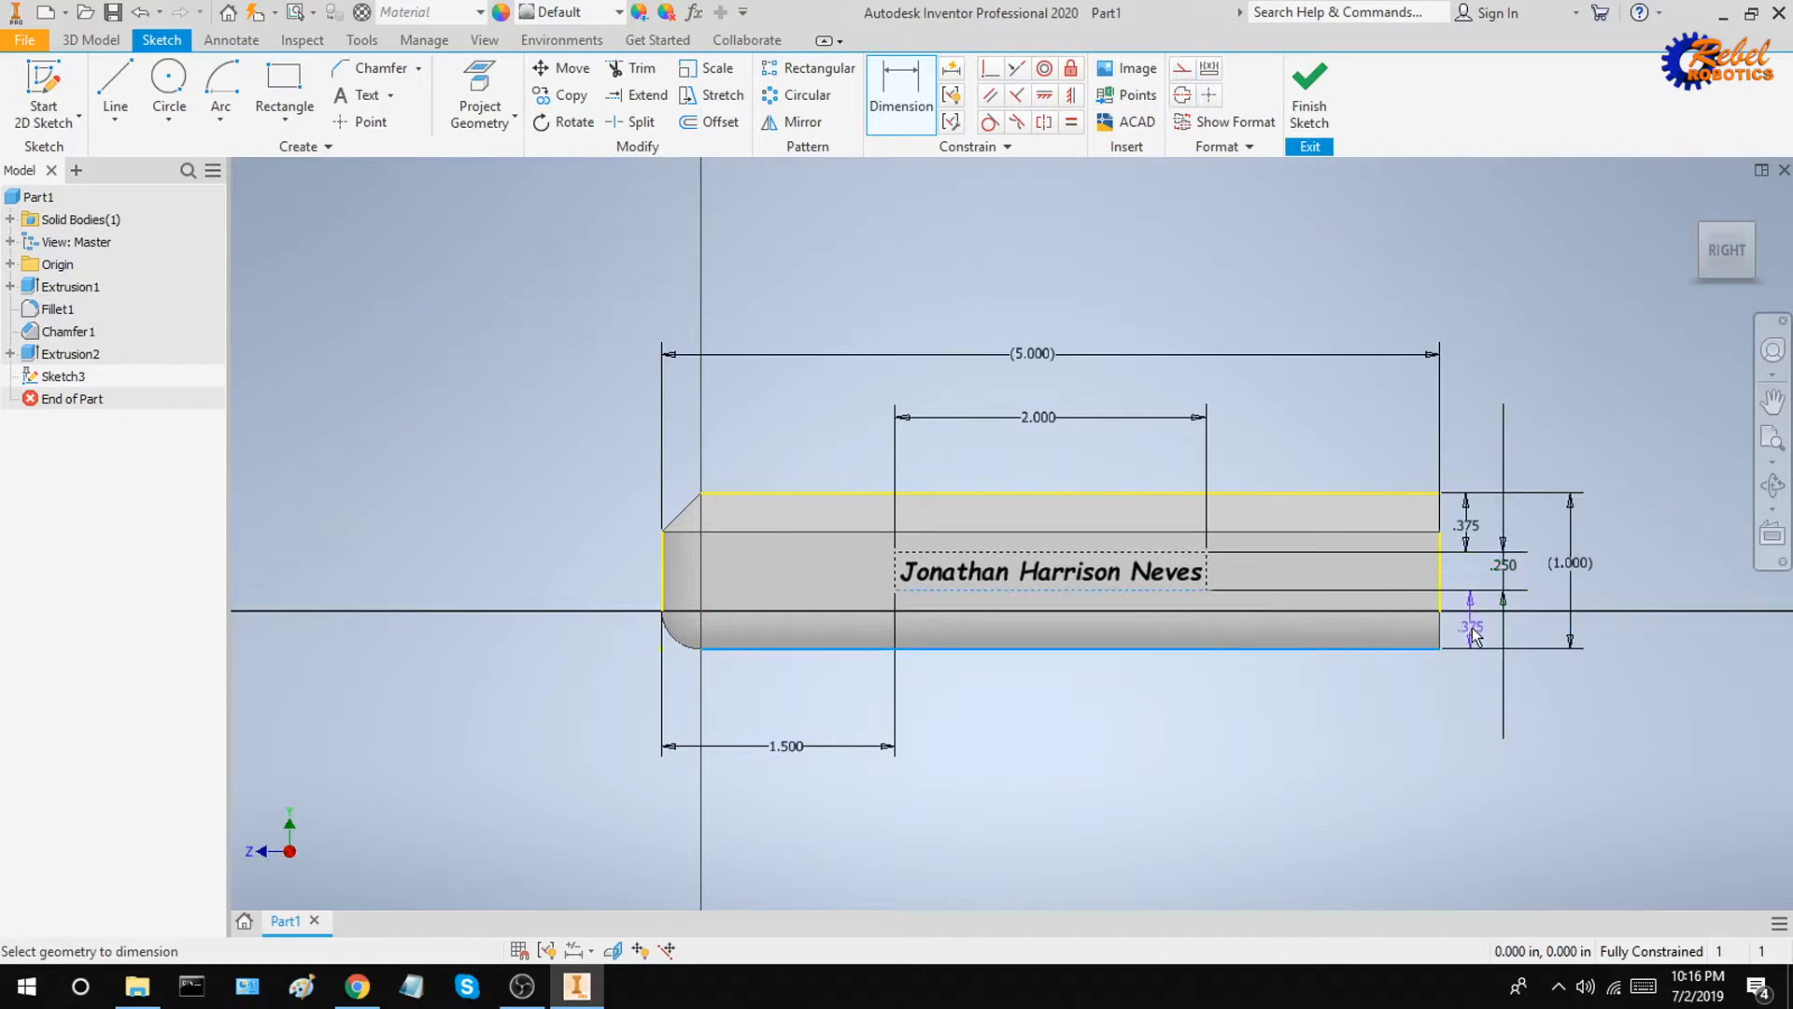
{"action": "key", "text": "Escape"}
{"action": "key", "text": "Escape"}
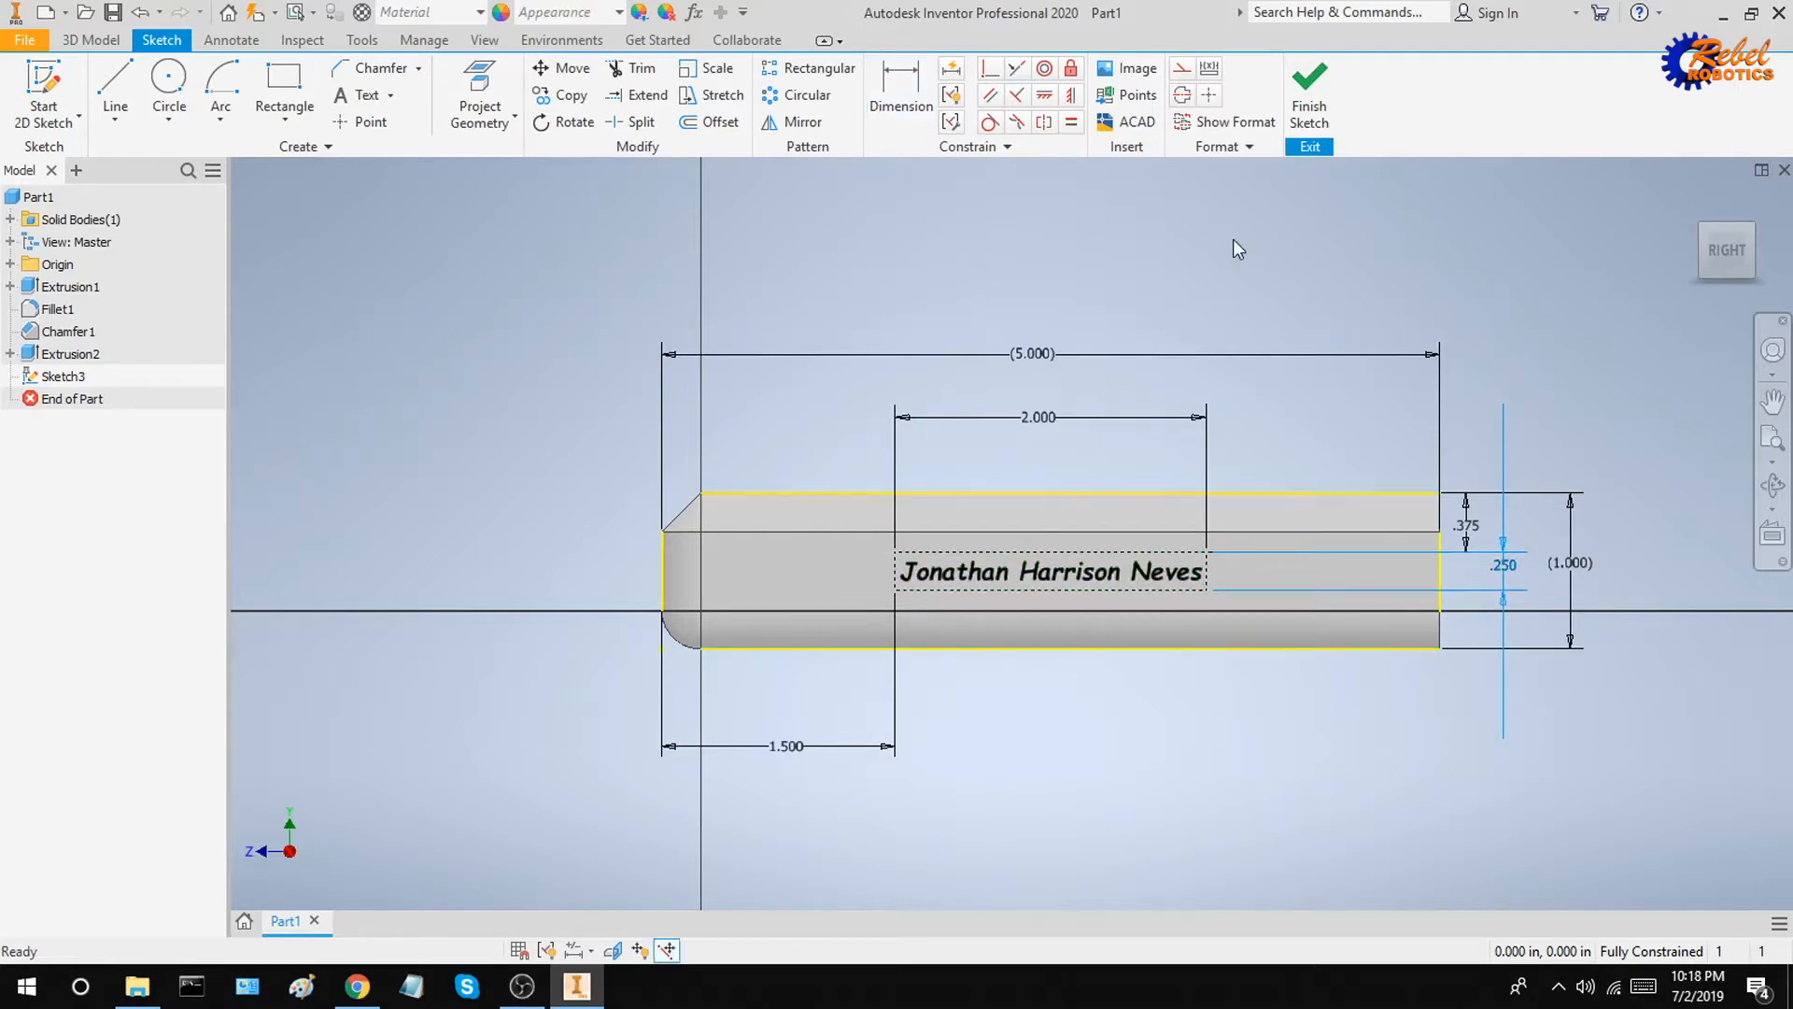
Step: Finish the text sketch
{"action": "left_click", "coordinate": [1309, 93]}
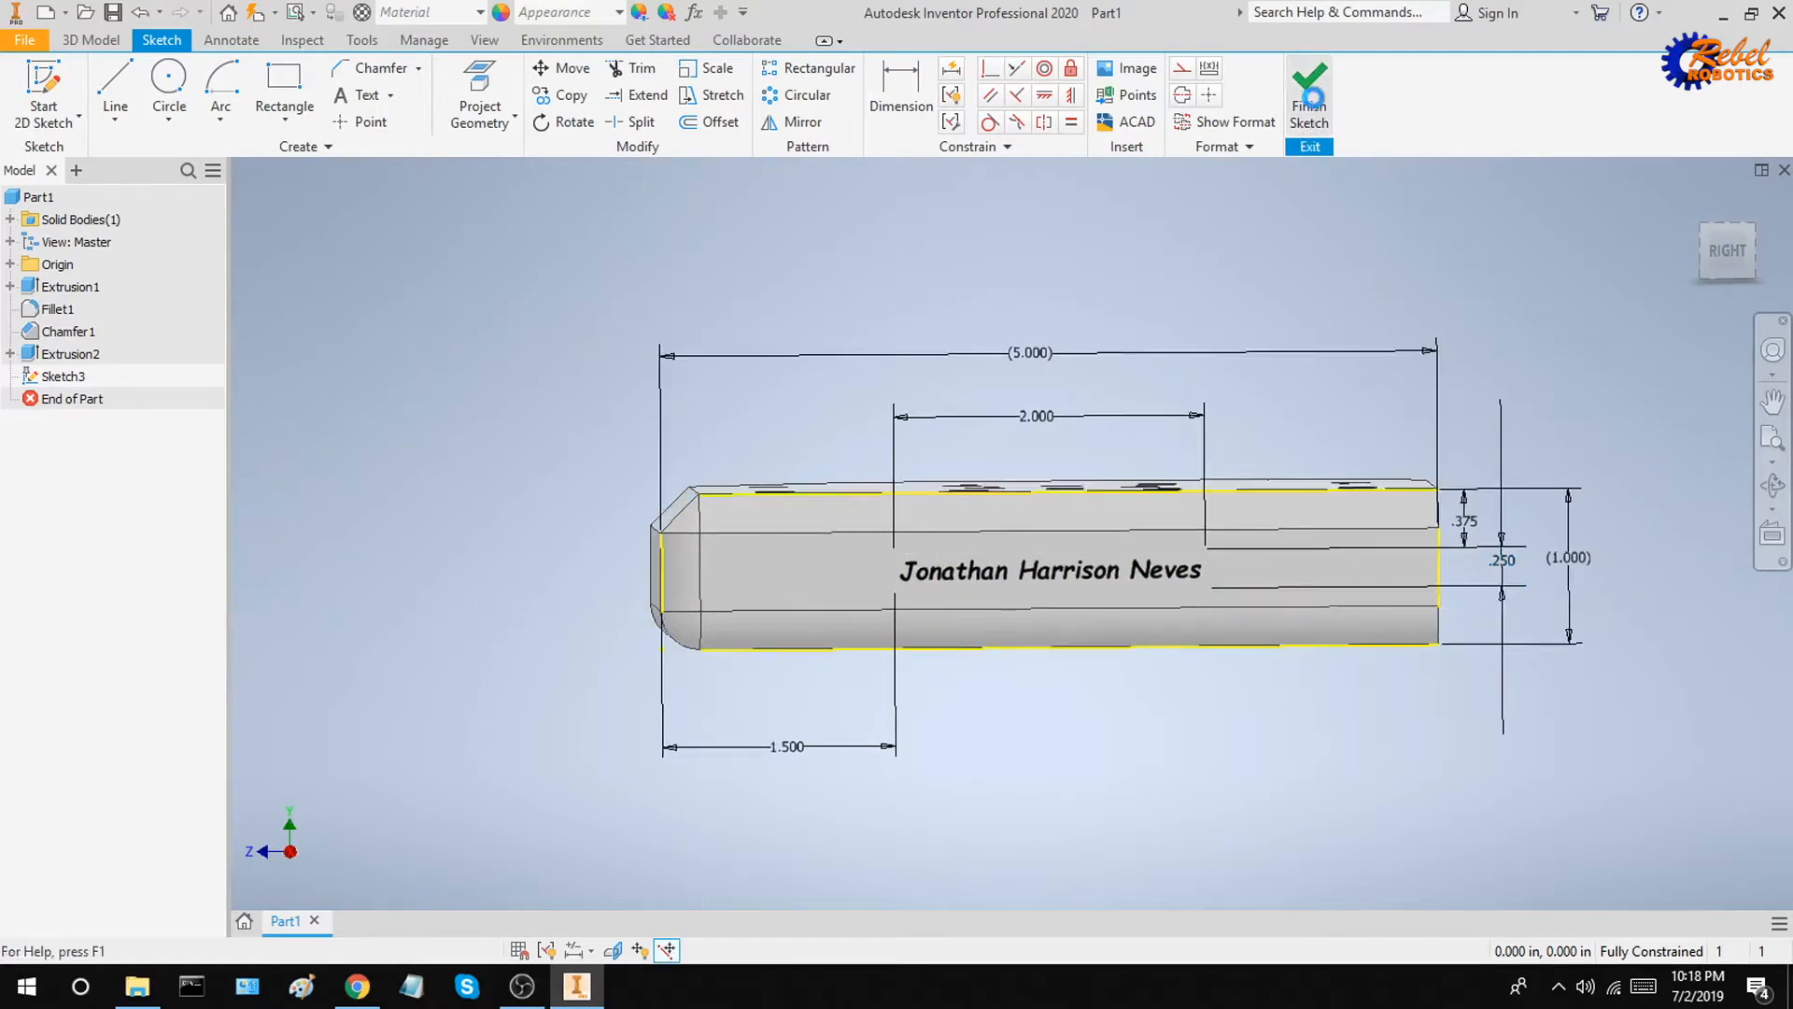
{"action": "scroll", "coordinate": [1352, 794], "scroll_direction": "up", "scroll_amount": 5}
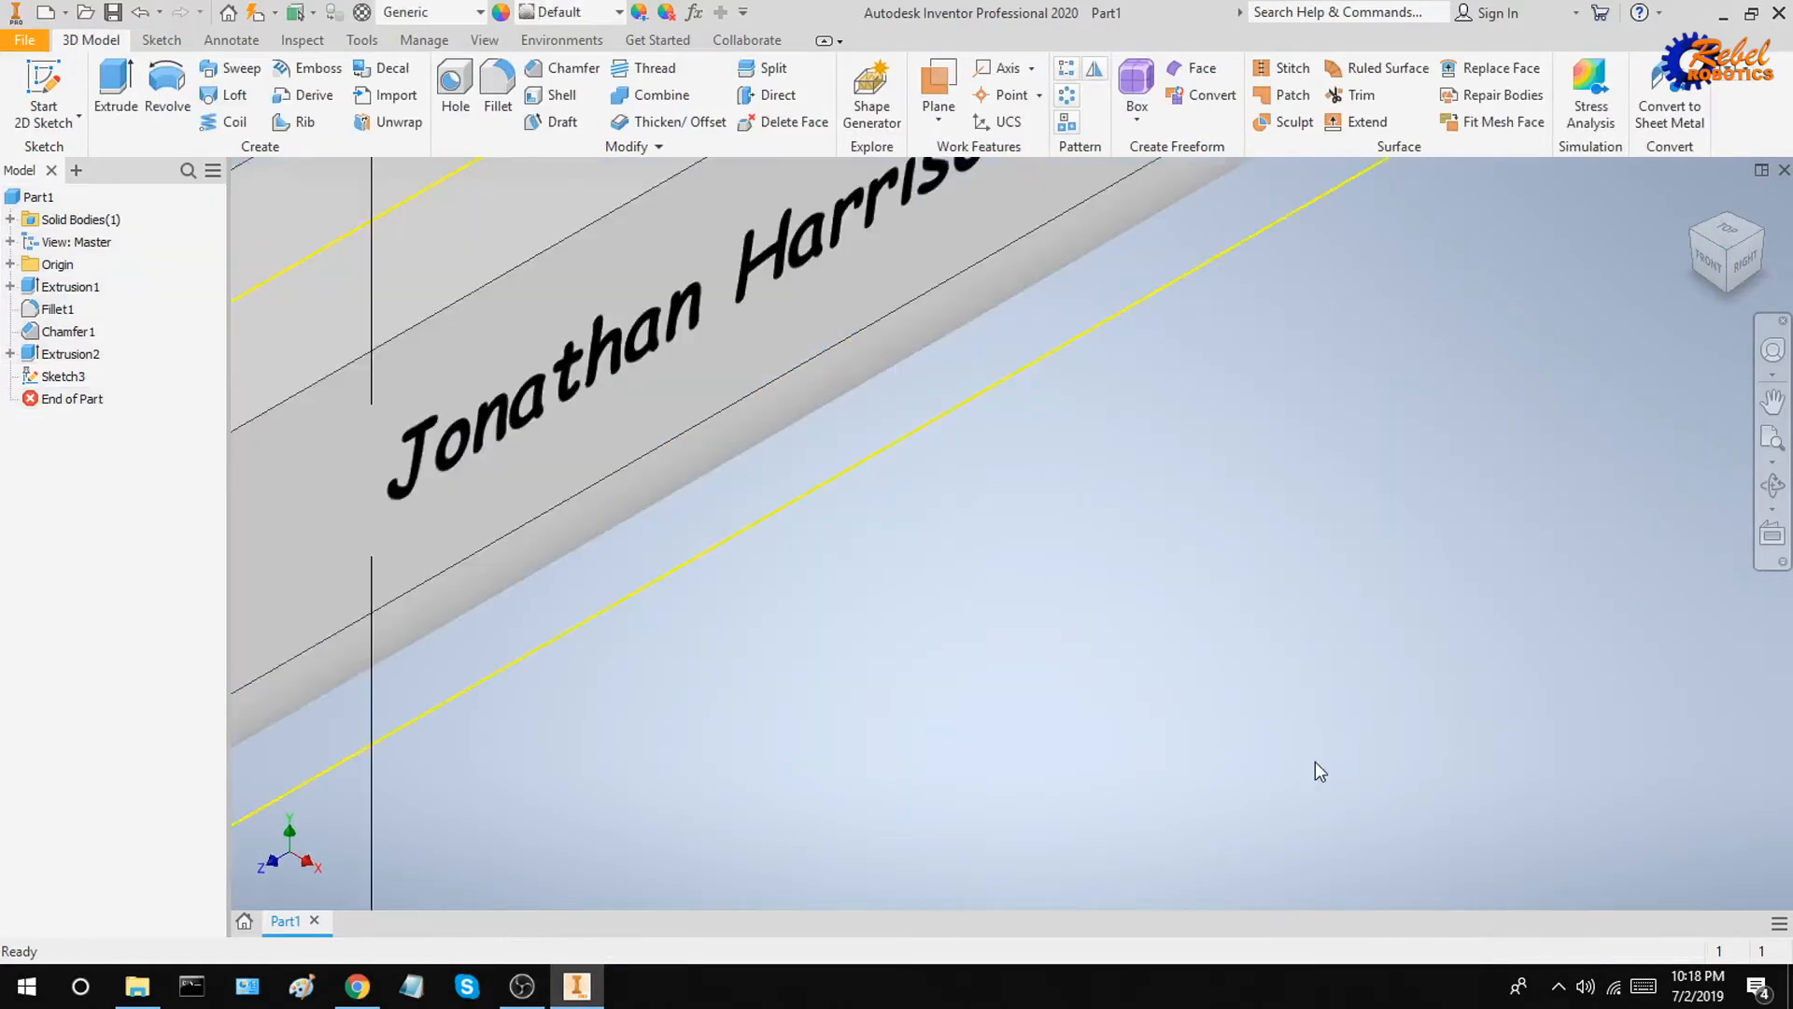
{"action": "scroll", "coordinate": [1316, 760], "scroll_direction": "down", "scroll_amount": 8}
{"action": "middle_click_drag", "start_coordinate": [1338, 654], "coordinate": [1307, 590]}
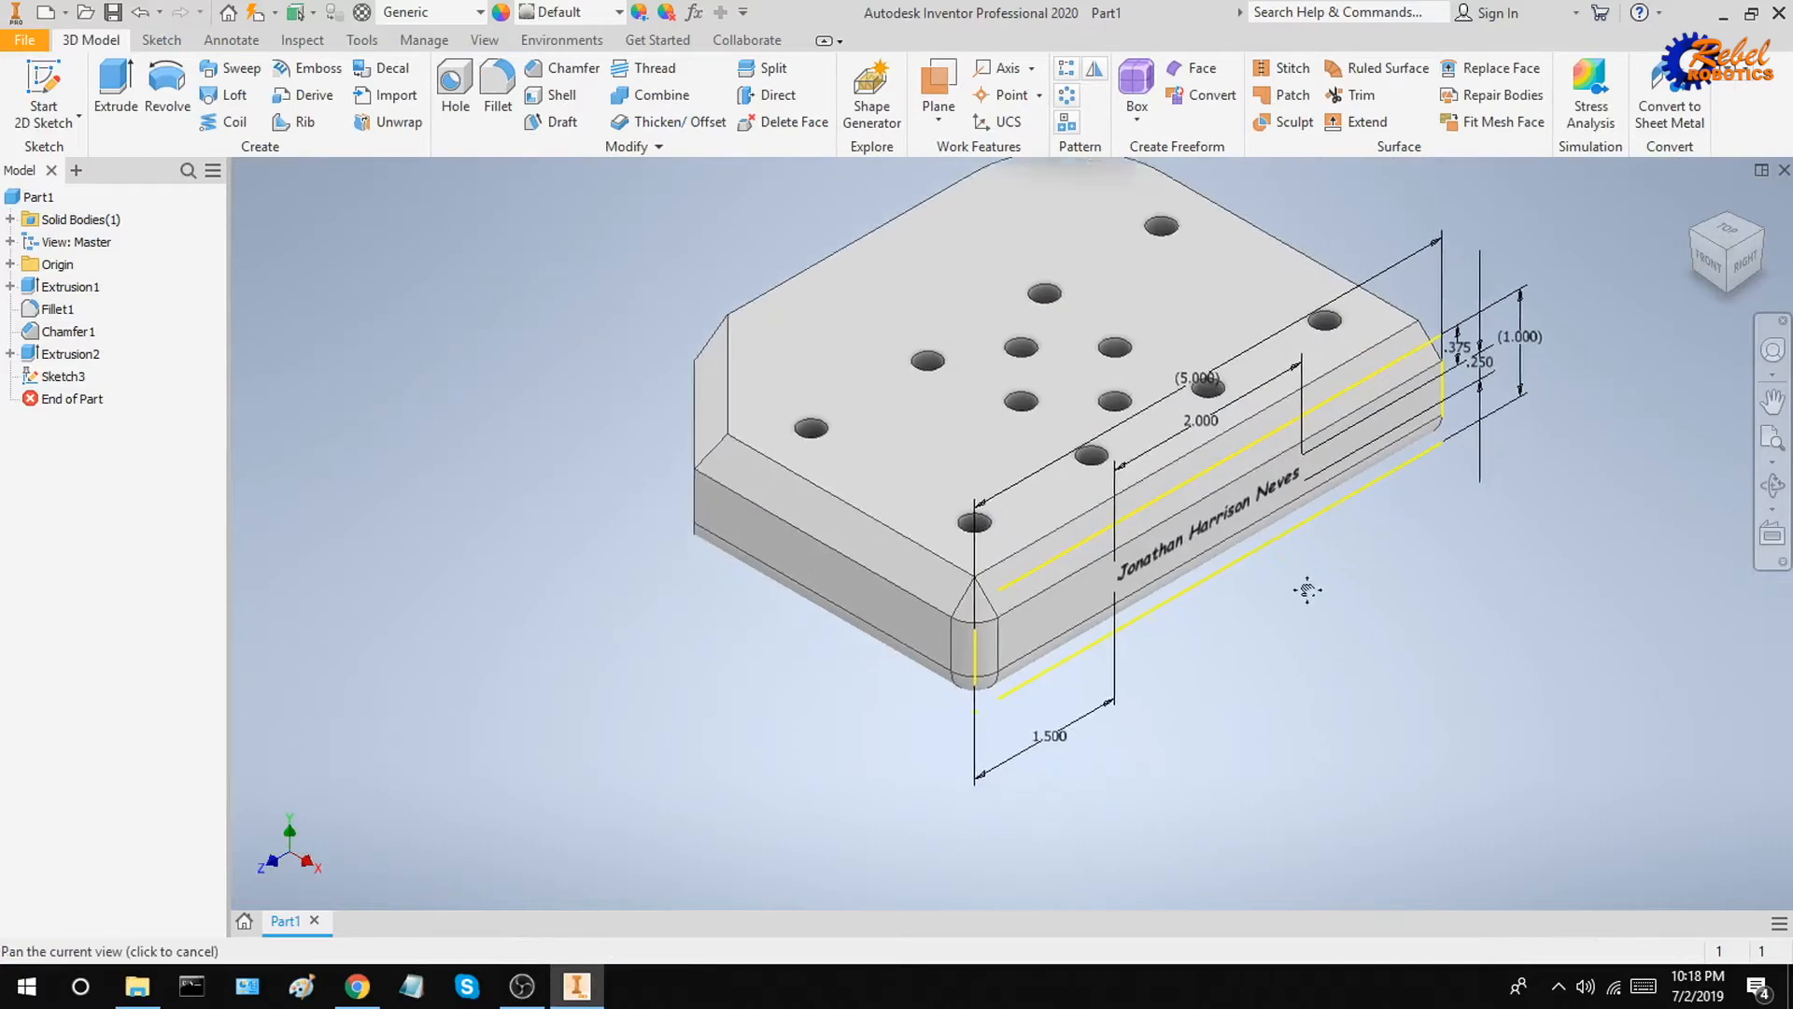
{"action": "scroll", "coordinate": [1308, 590], "scroll_direction": "up", "scroll_amount": 3}
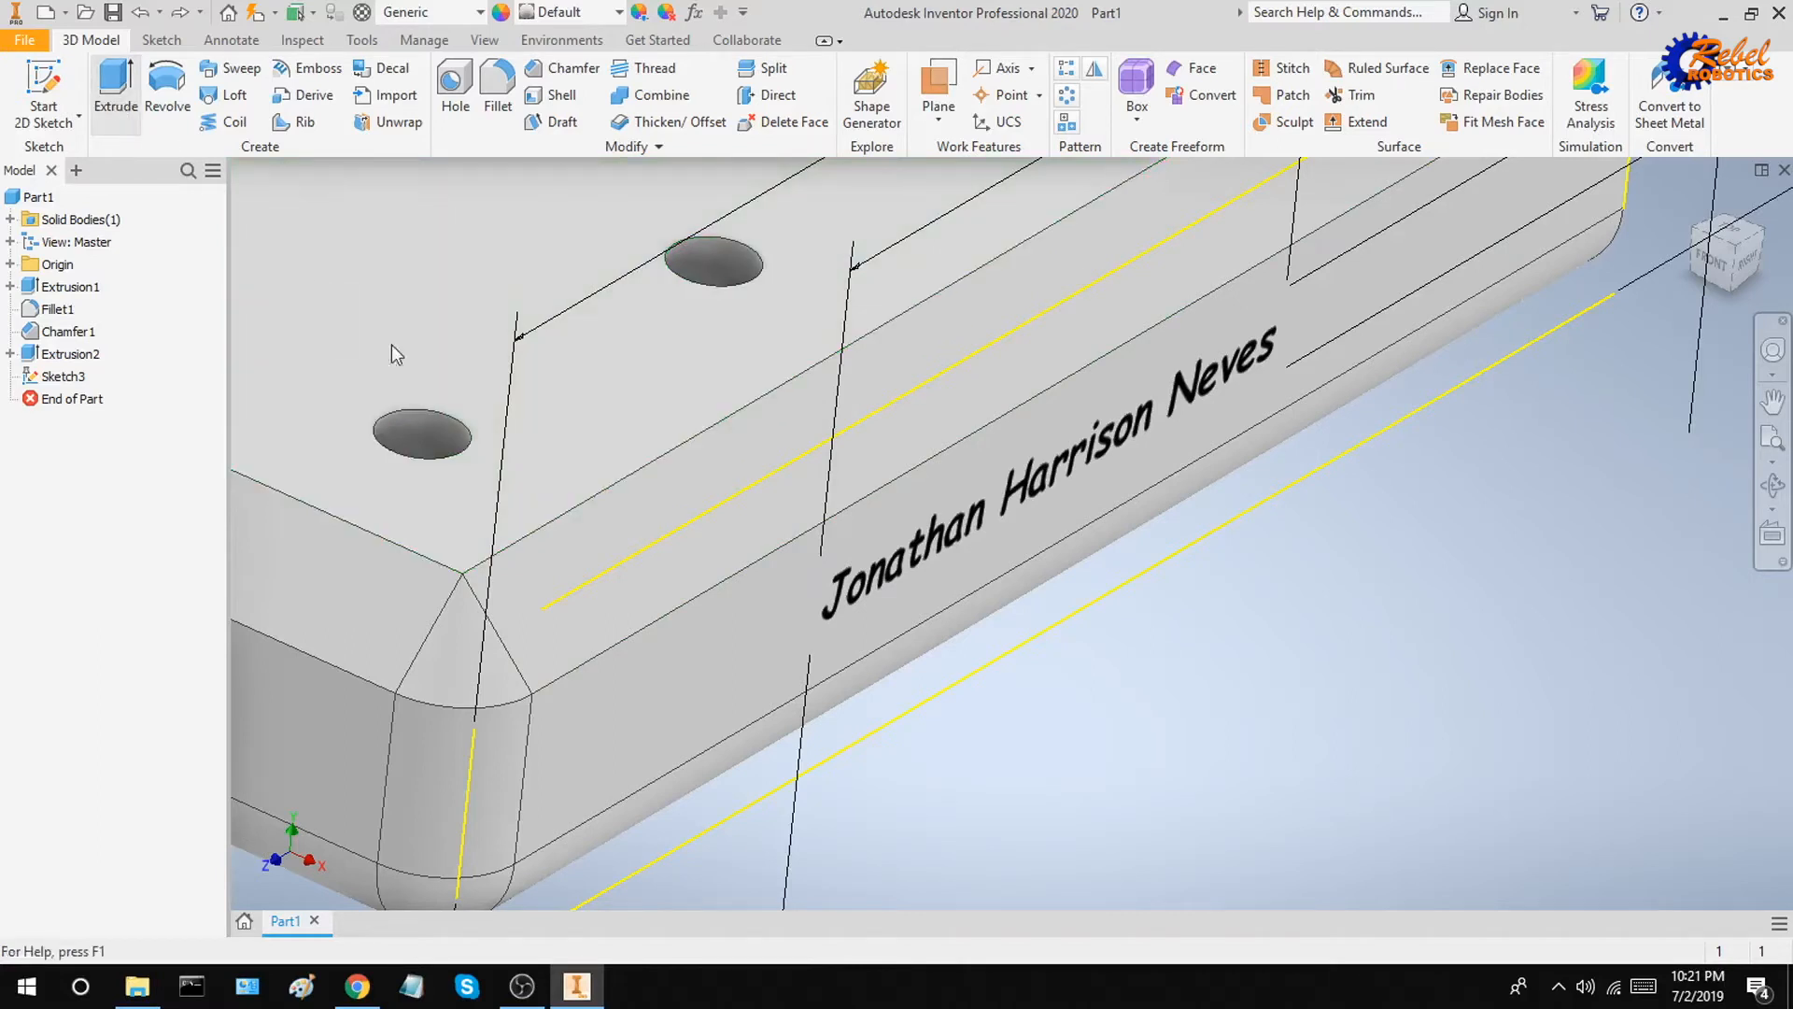
Step: Extrude the text profile 0.001 in out from the side face
{"action": "key", "text": "e"}
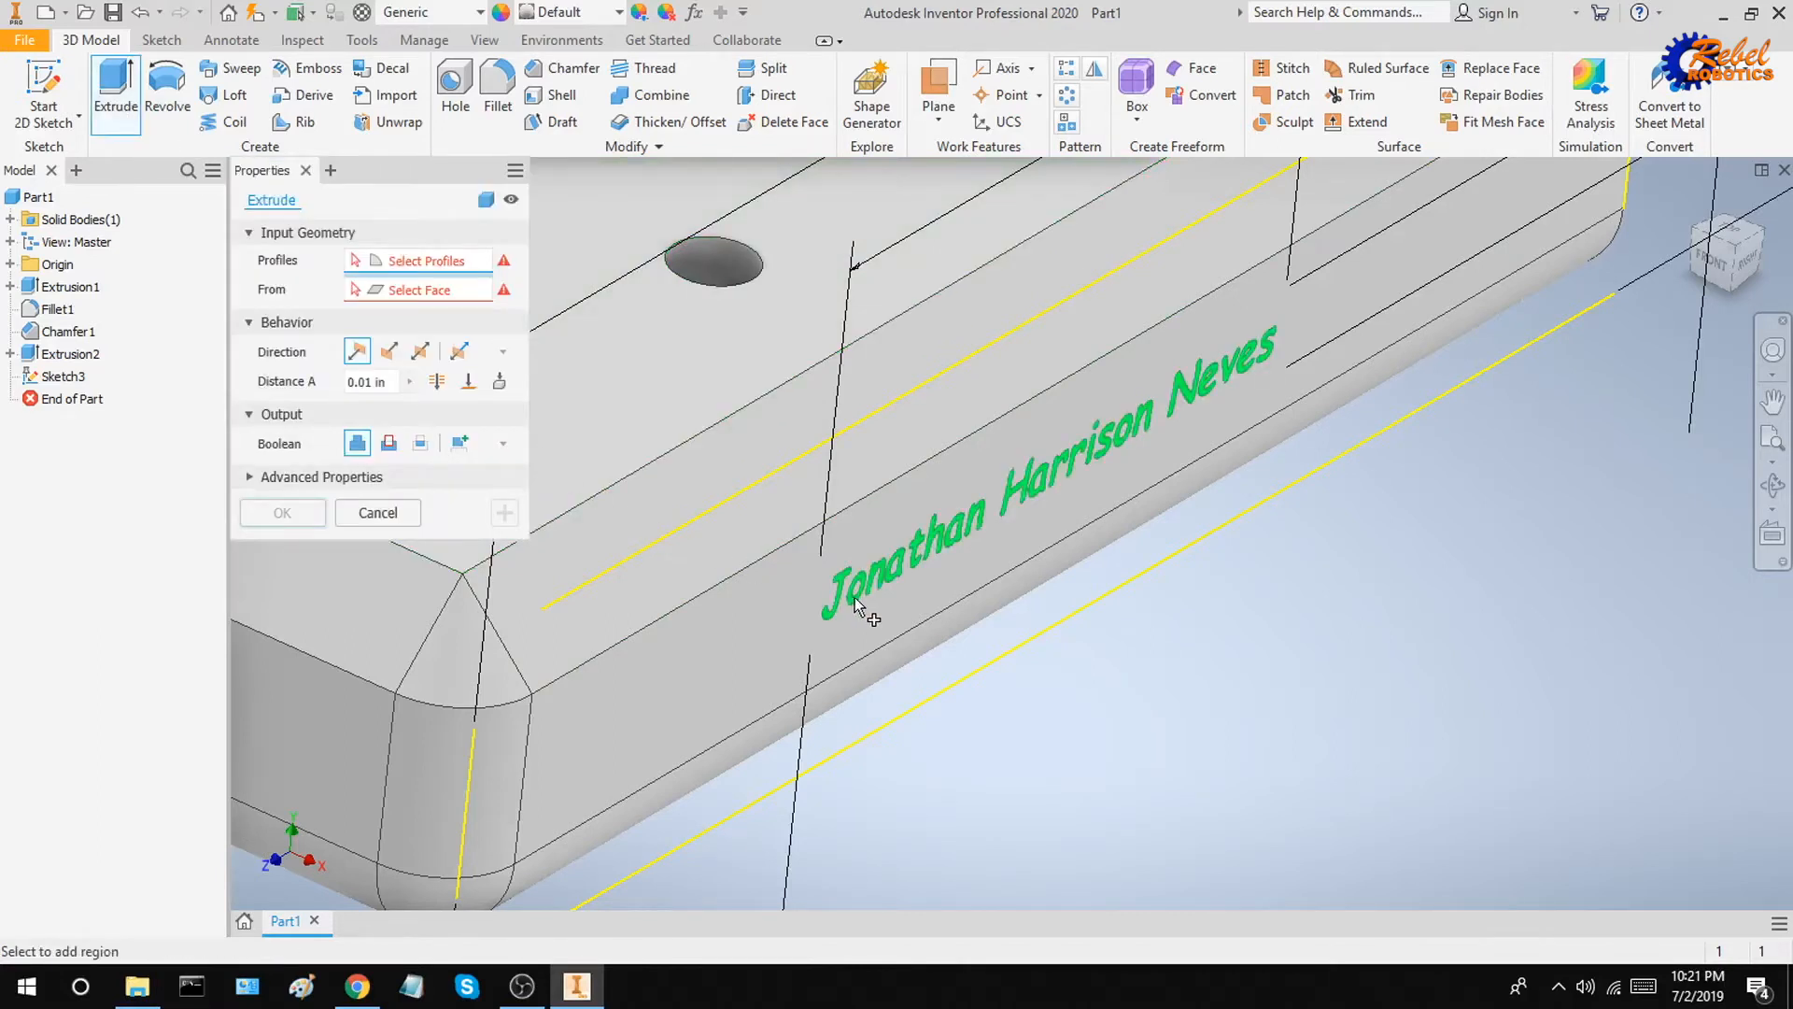
{"action": "left_click", "coordinate": [380, 383]}
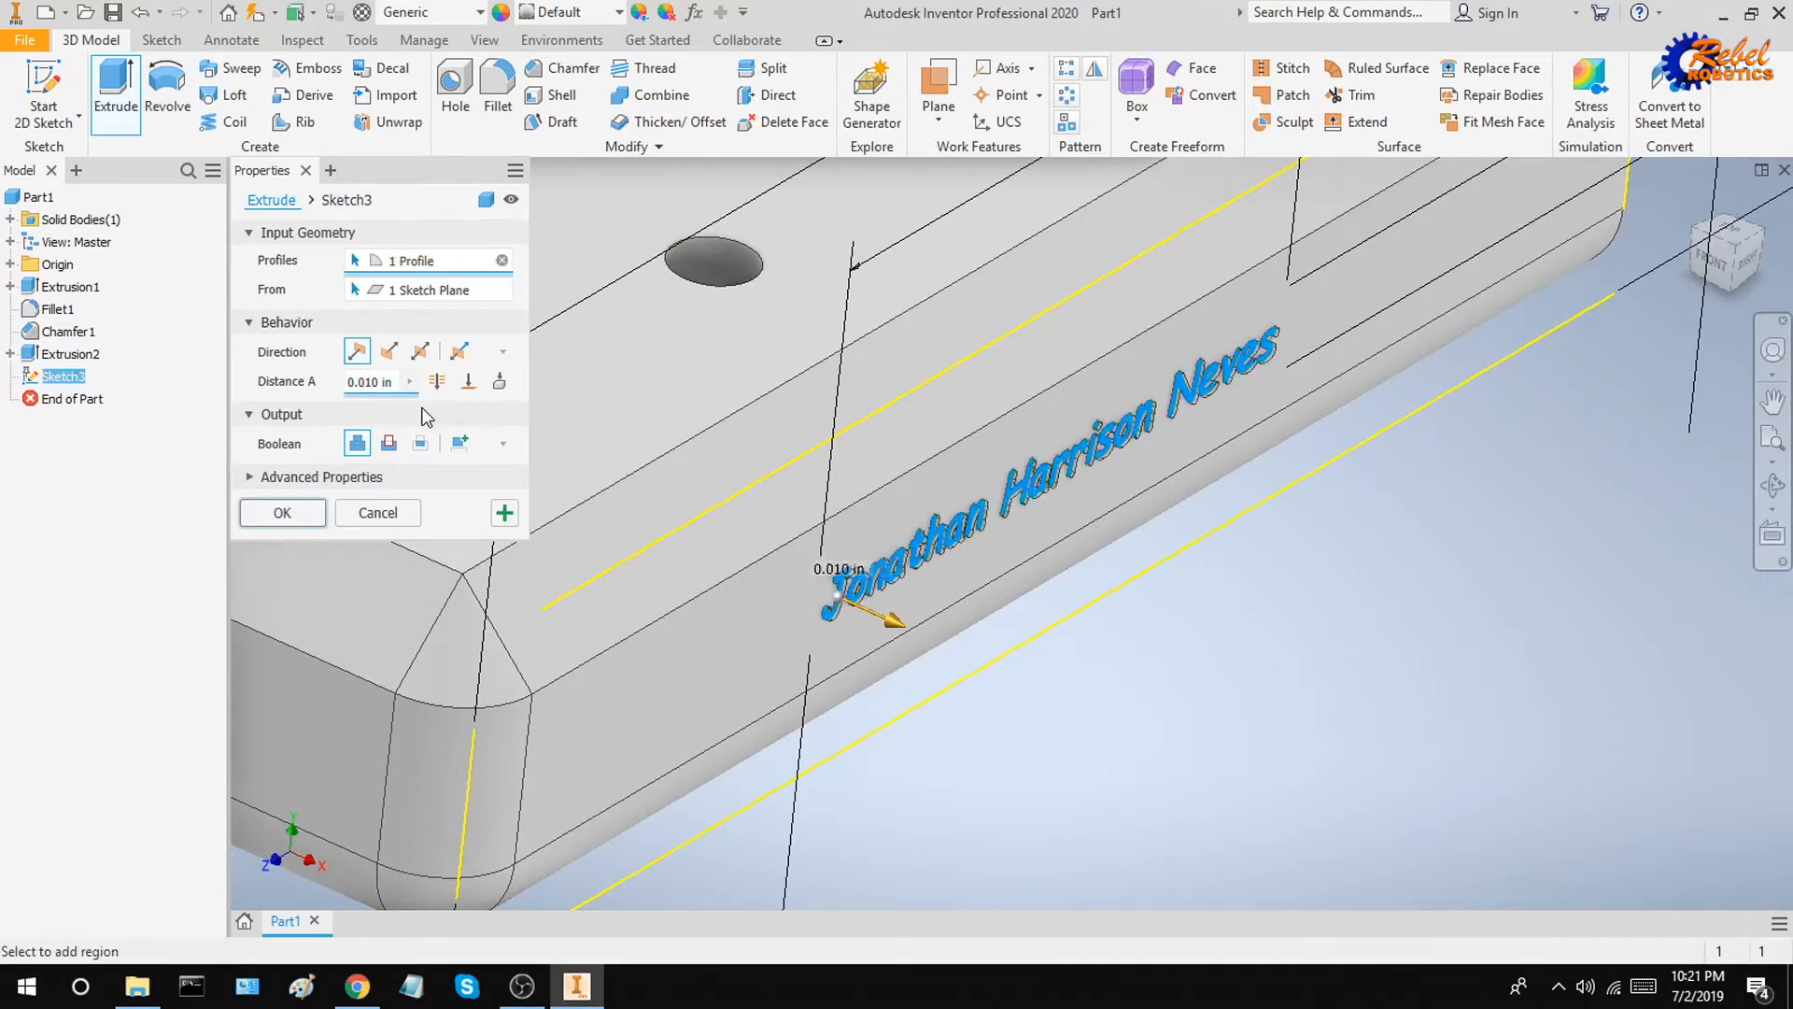
{"action": "key", "text": "ctrl+a"}
{"action": "type", "text": "0"}
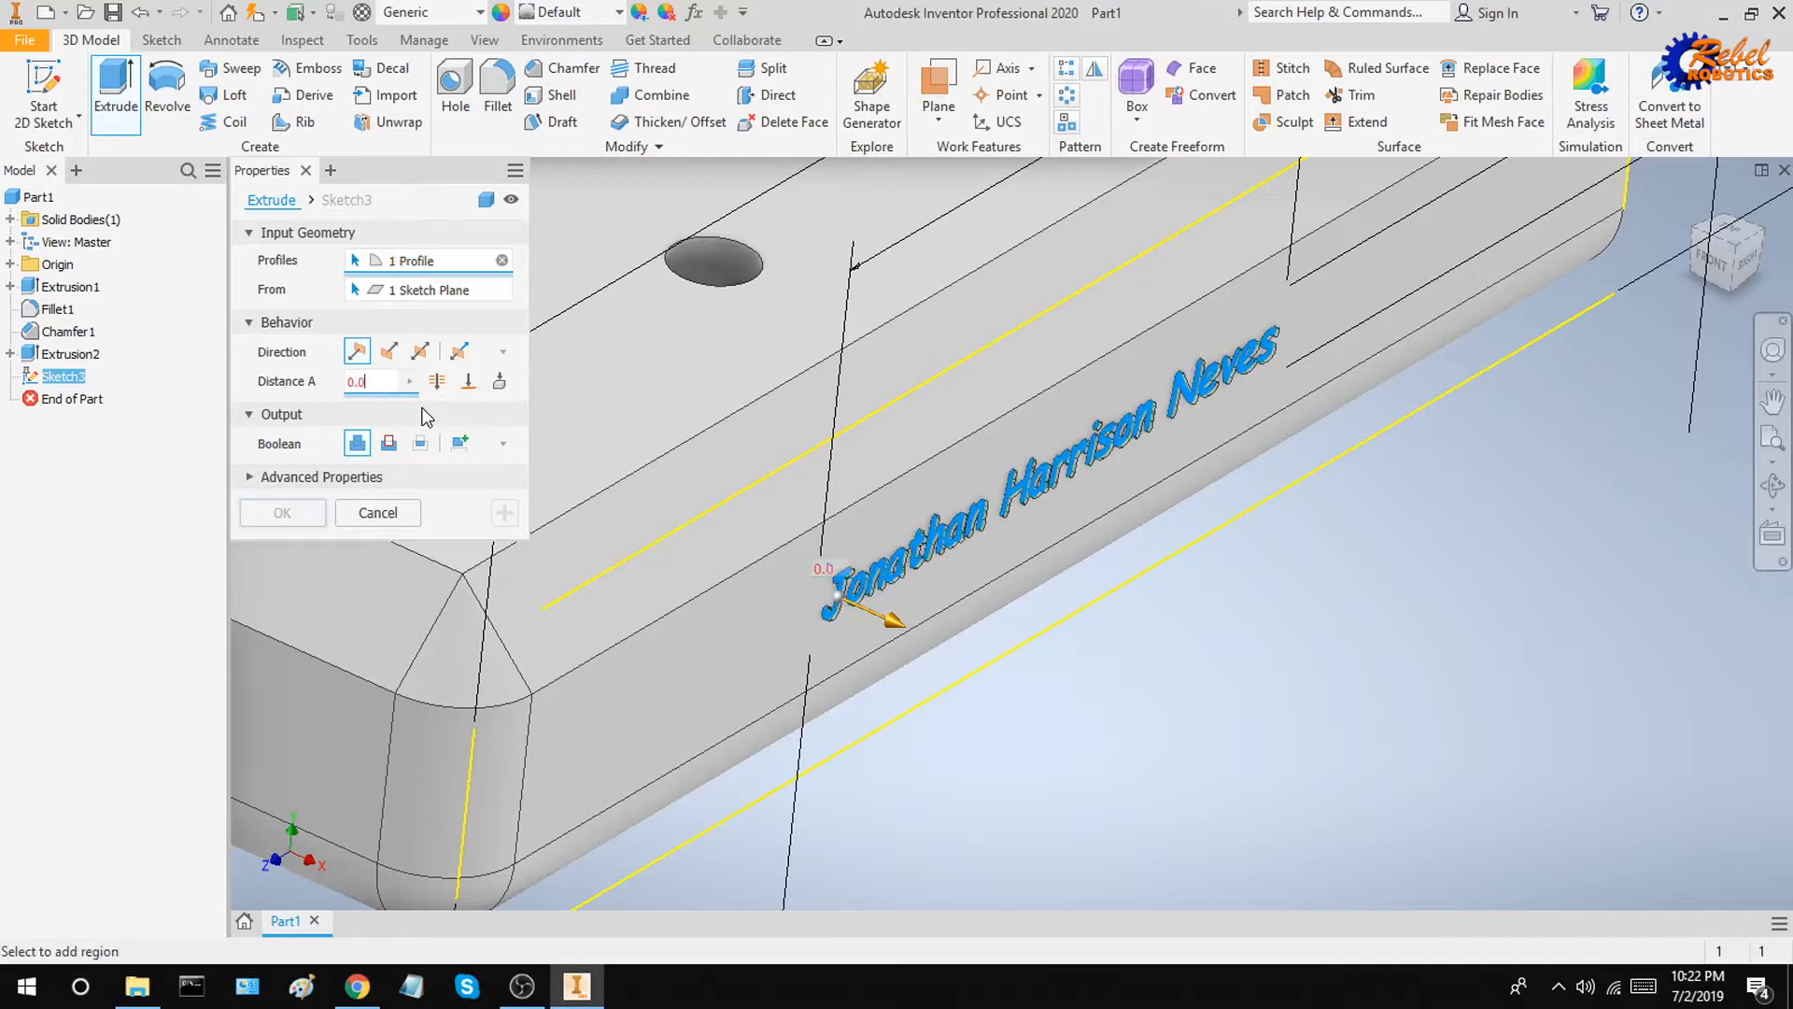
{"action": "type", "text": ".001"}
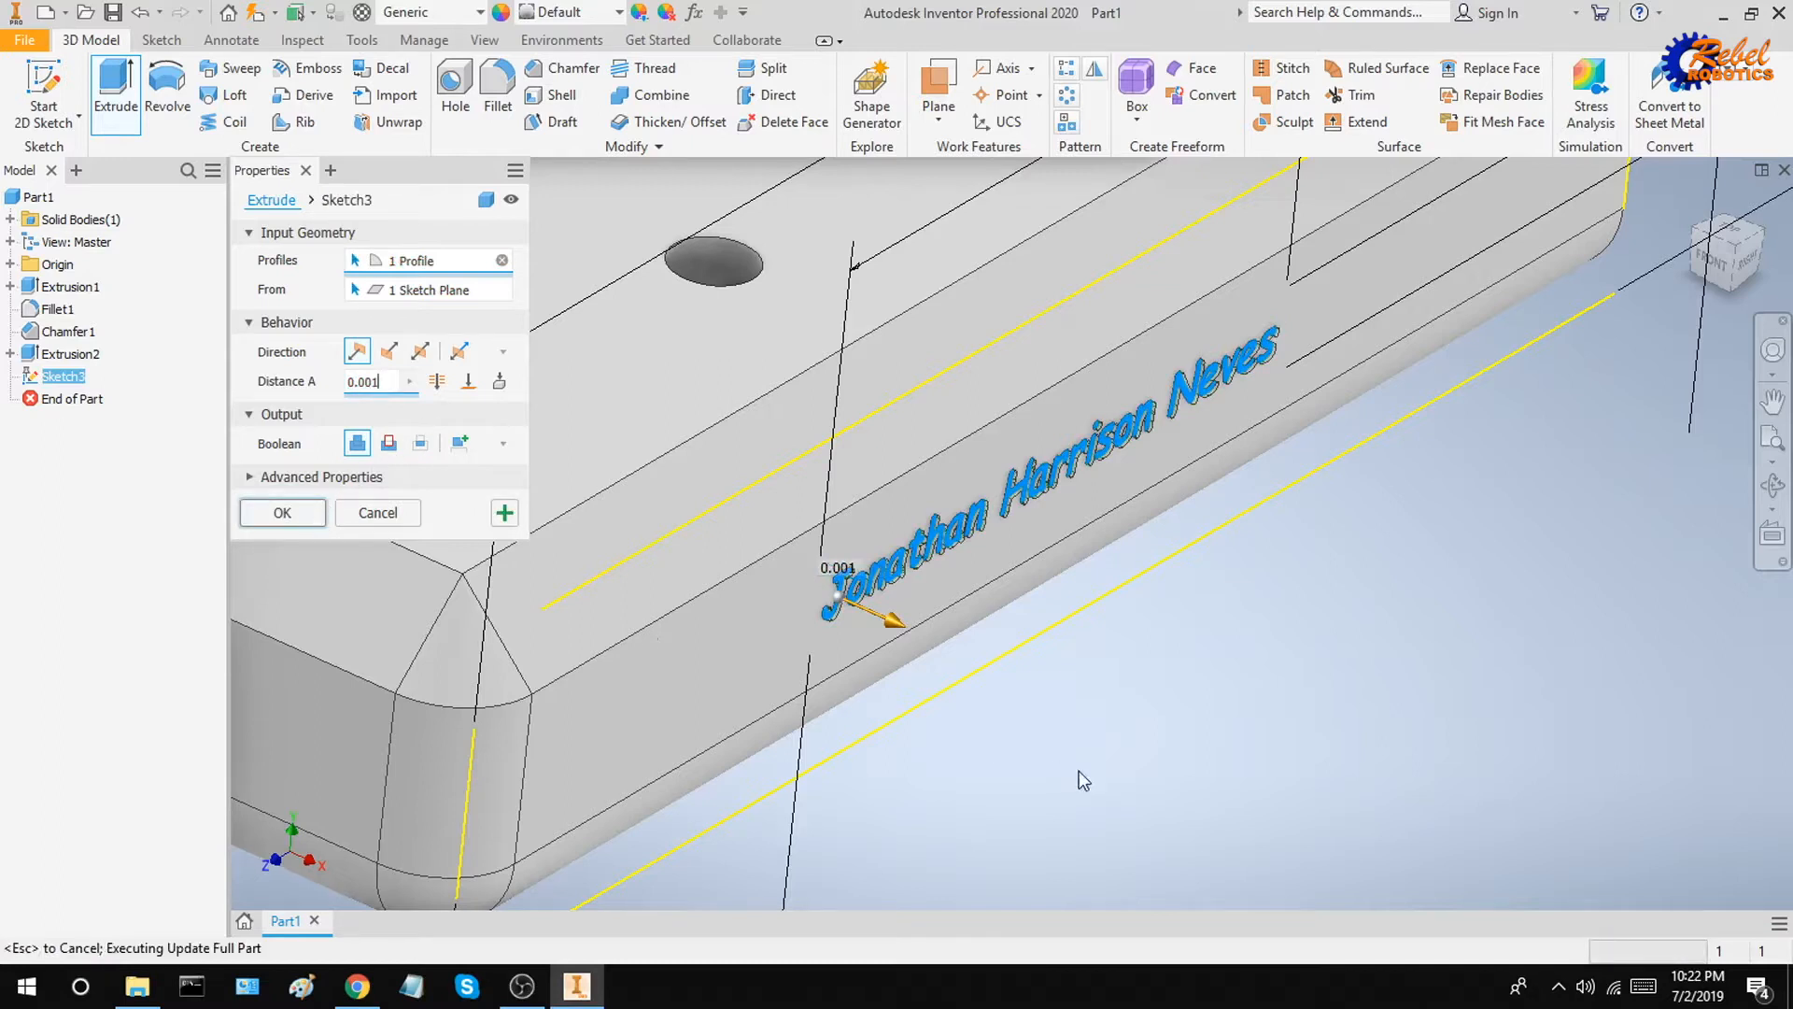
{"action": "key", "text": "Return"}
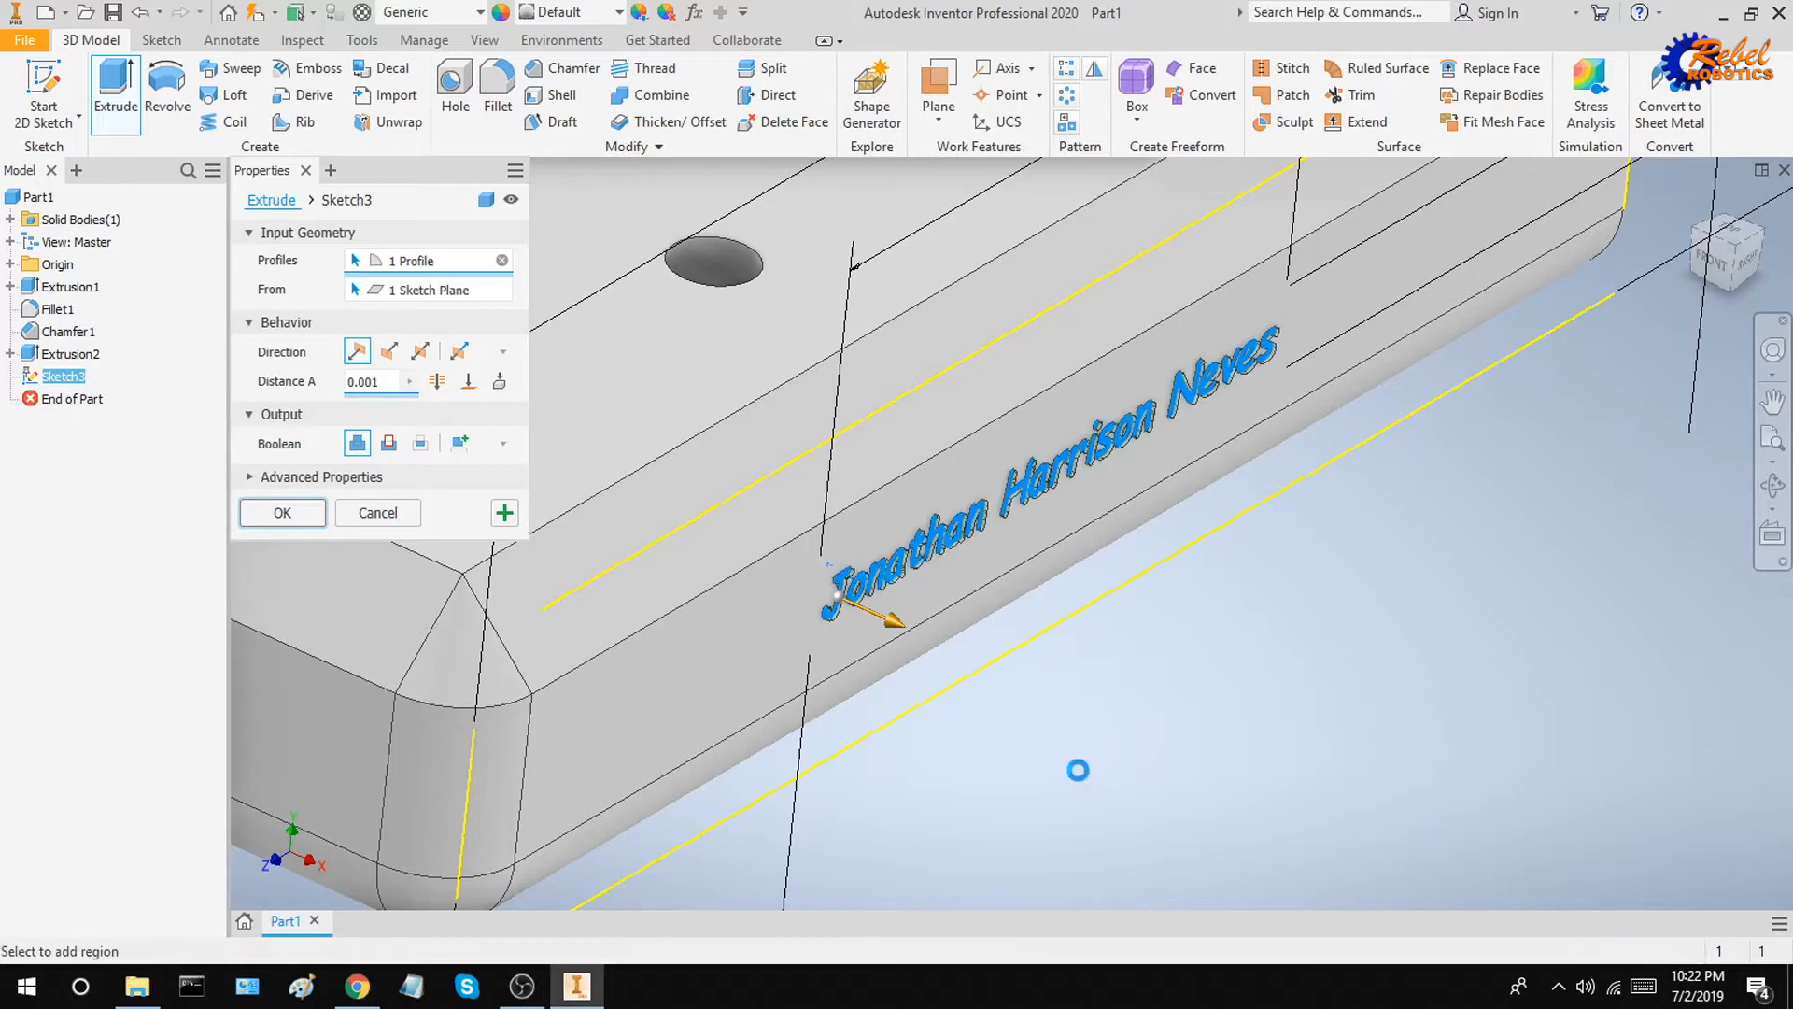
Step: Zoom in closely to examine the raised lettering's thickness, then return to the home view
{"action": "scroll", "coordinate": [1050, 758], "scroll_direction": "up", "scroll_amount": 3}
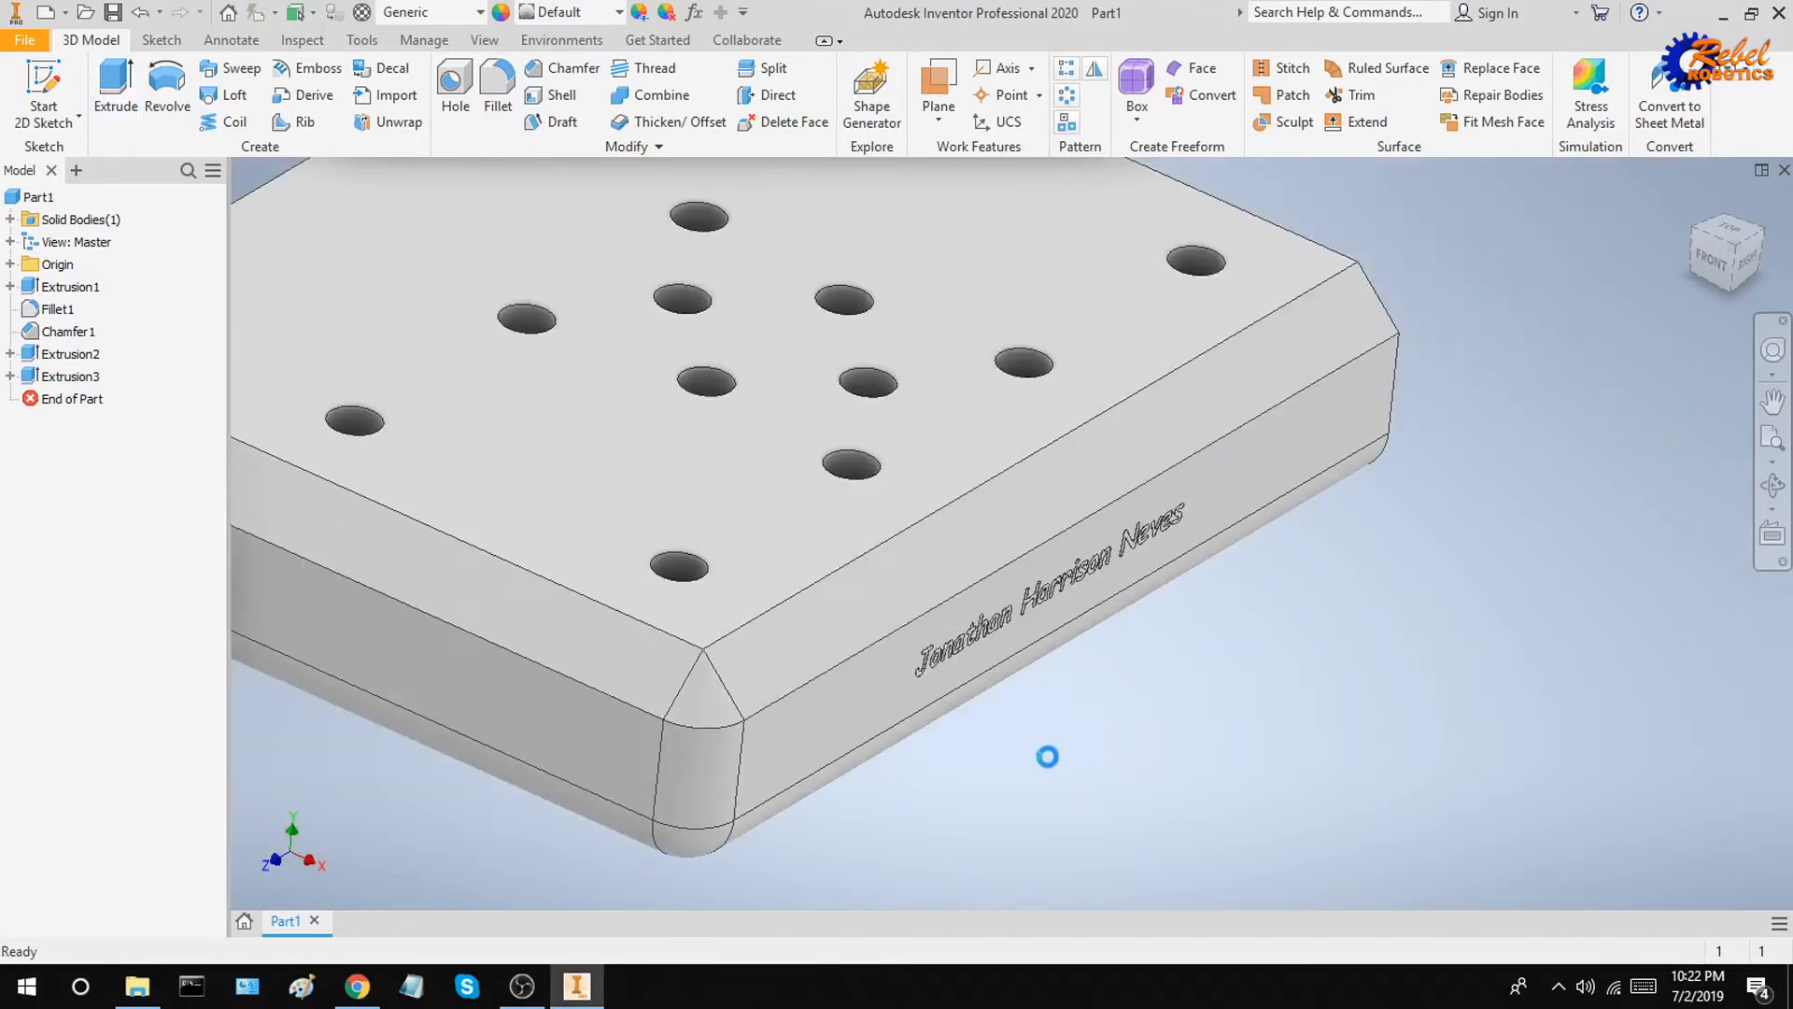
{"action": "scroll", "coordinate": [1048, 755], "scroll_direction": "down", "scroll_amount": 3}
{"action": "middle_click_drag", "start_coordinate": [1014, 743], "coordinate": [965, 577], "text": "shift"}
{"action": "scroll", "coordinate": [937, 548], "scroll_direction": "down", "scroll_amount": 6}
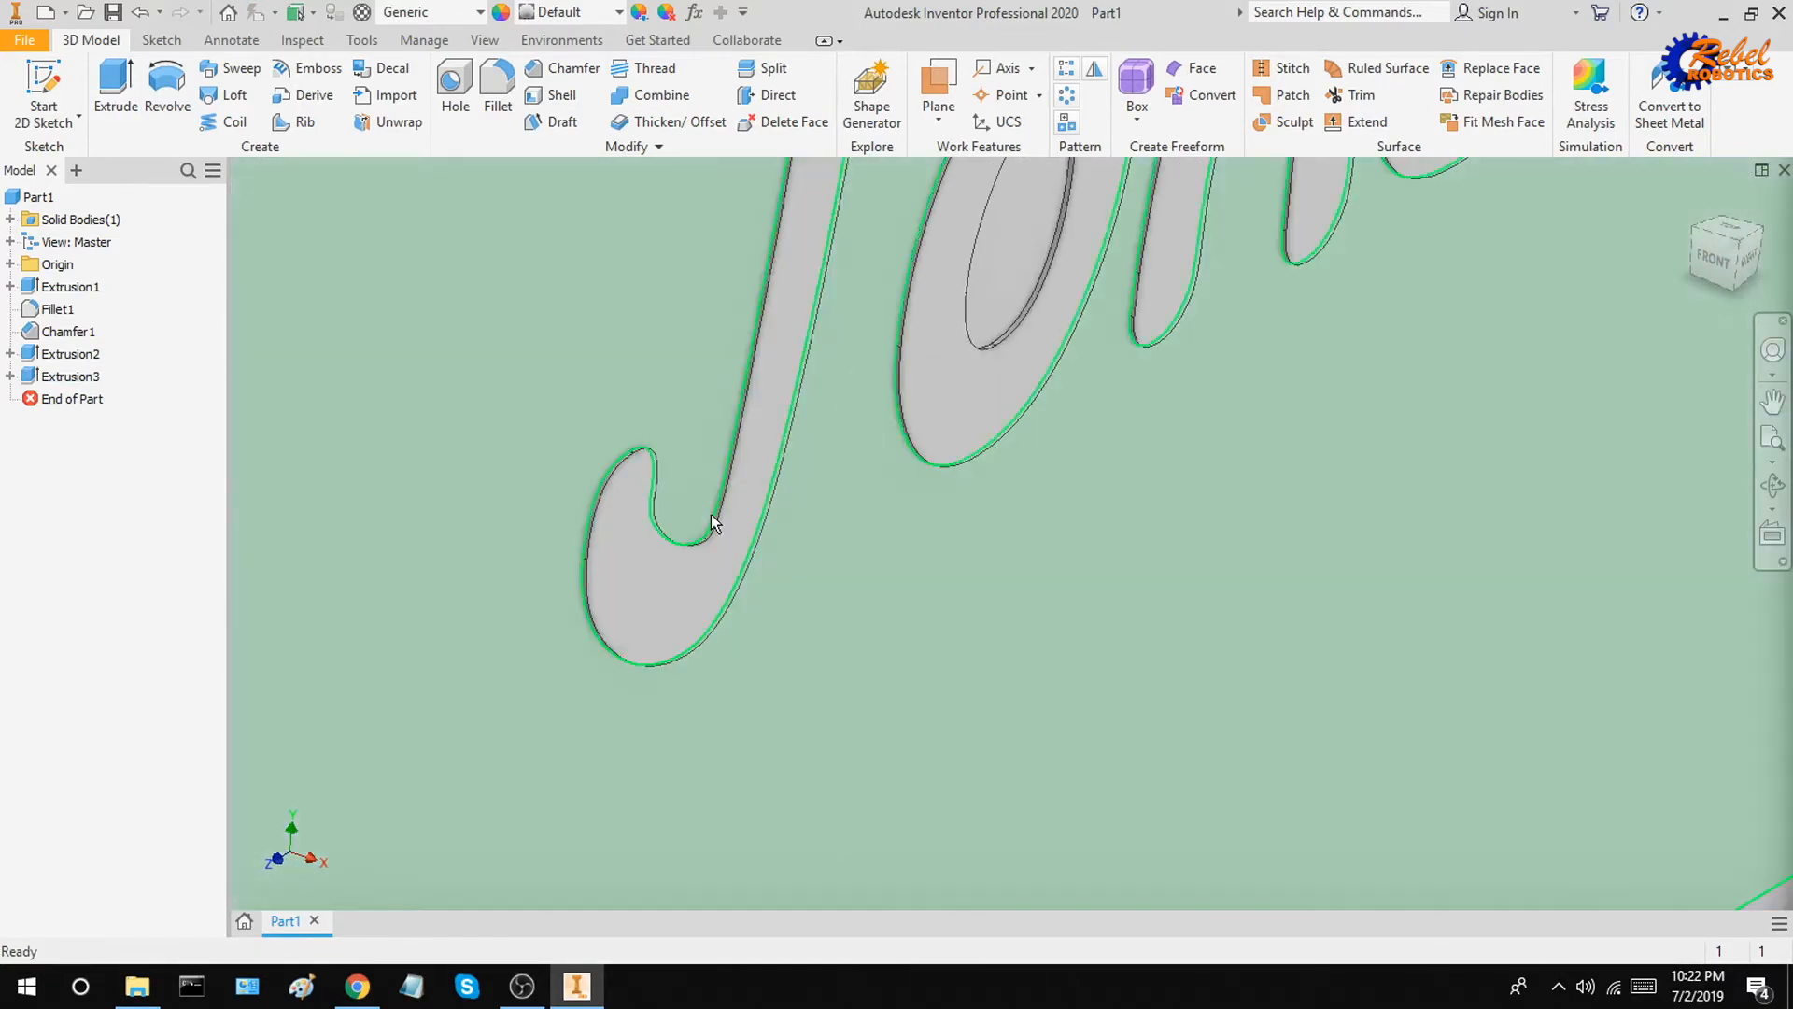
{"action": "scroll", "coordinate": [715, 523], "scroll_direction": "down", "scroll_amount": 5}
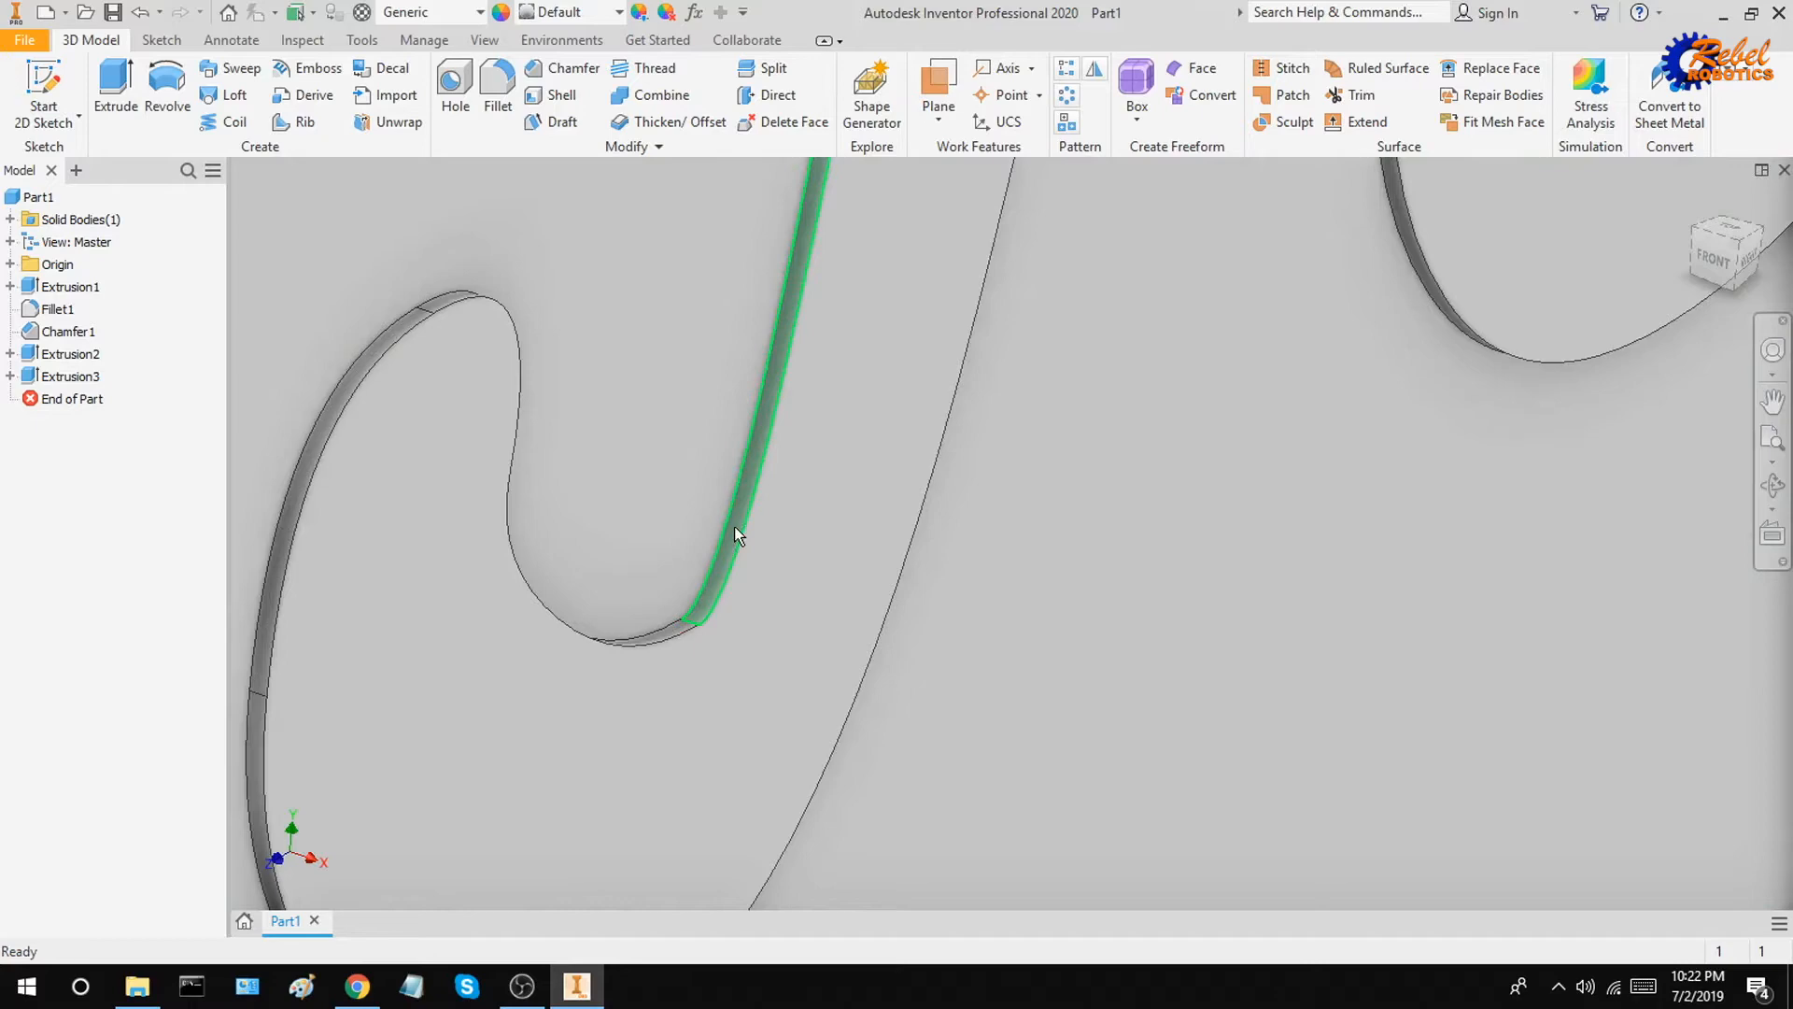
{"action": "left_click", "coordinate": [1697, 204]}
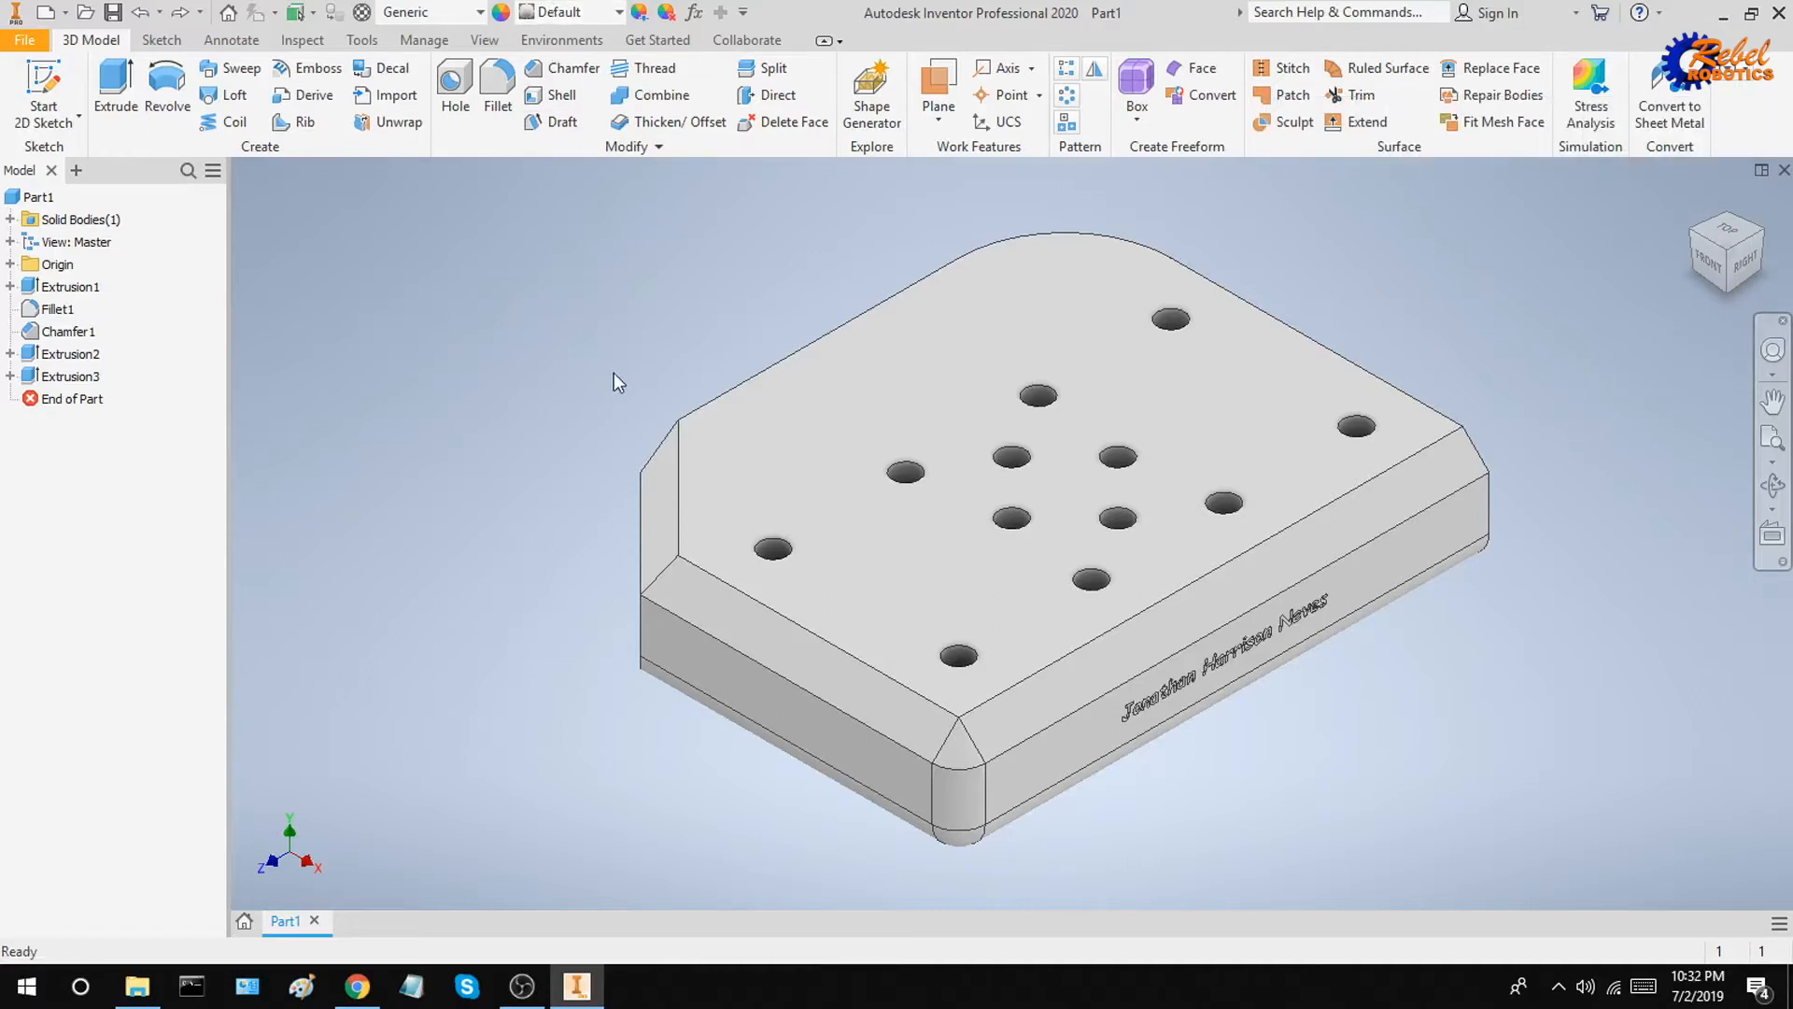
Step: Apply the Chrome - Polished Blue appearance to the whole part
{"action": "left_click", "coordinate": [558, 11]}
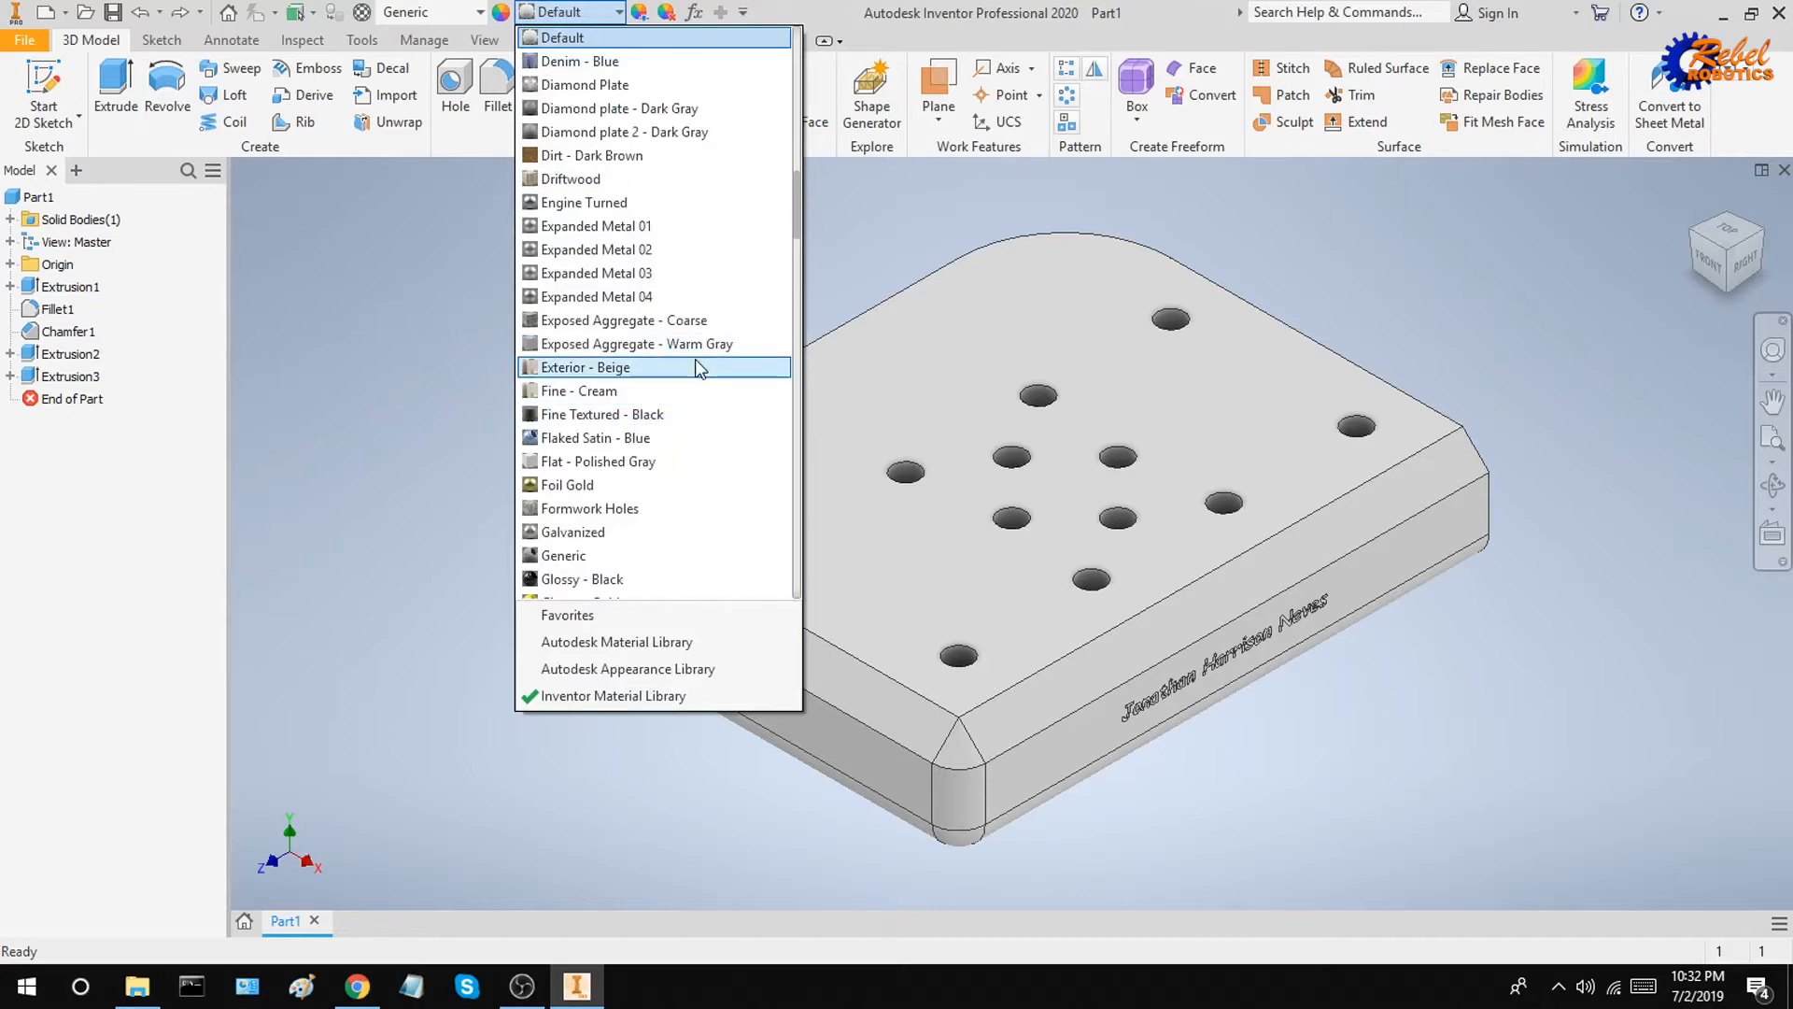
{"action": "scroll", "coordinate": [695, 359], "scroll_direction": "up", "scroll_amount": 9}
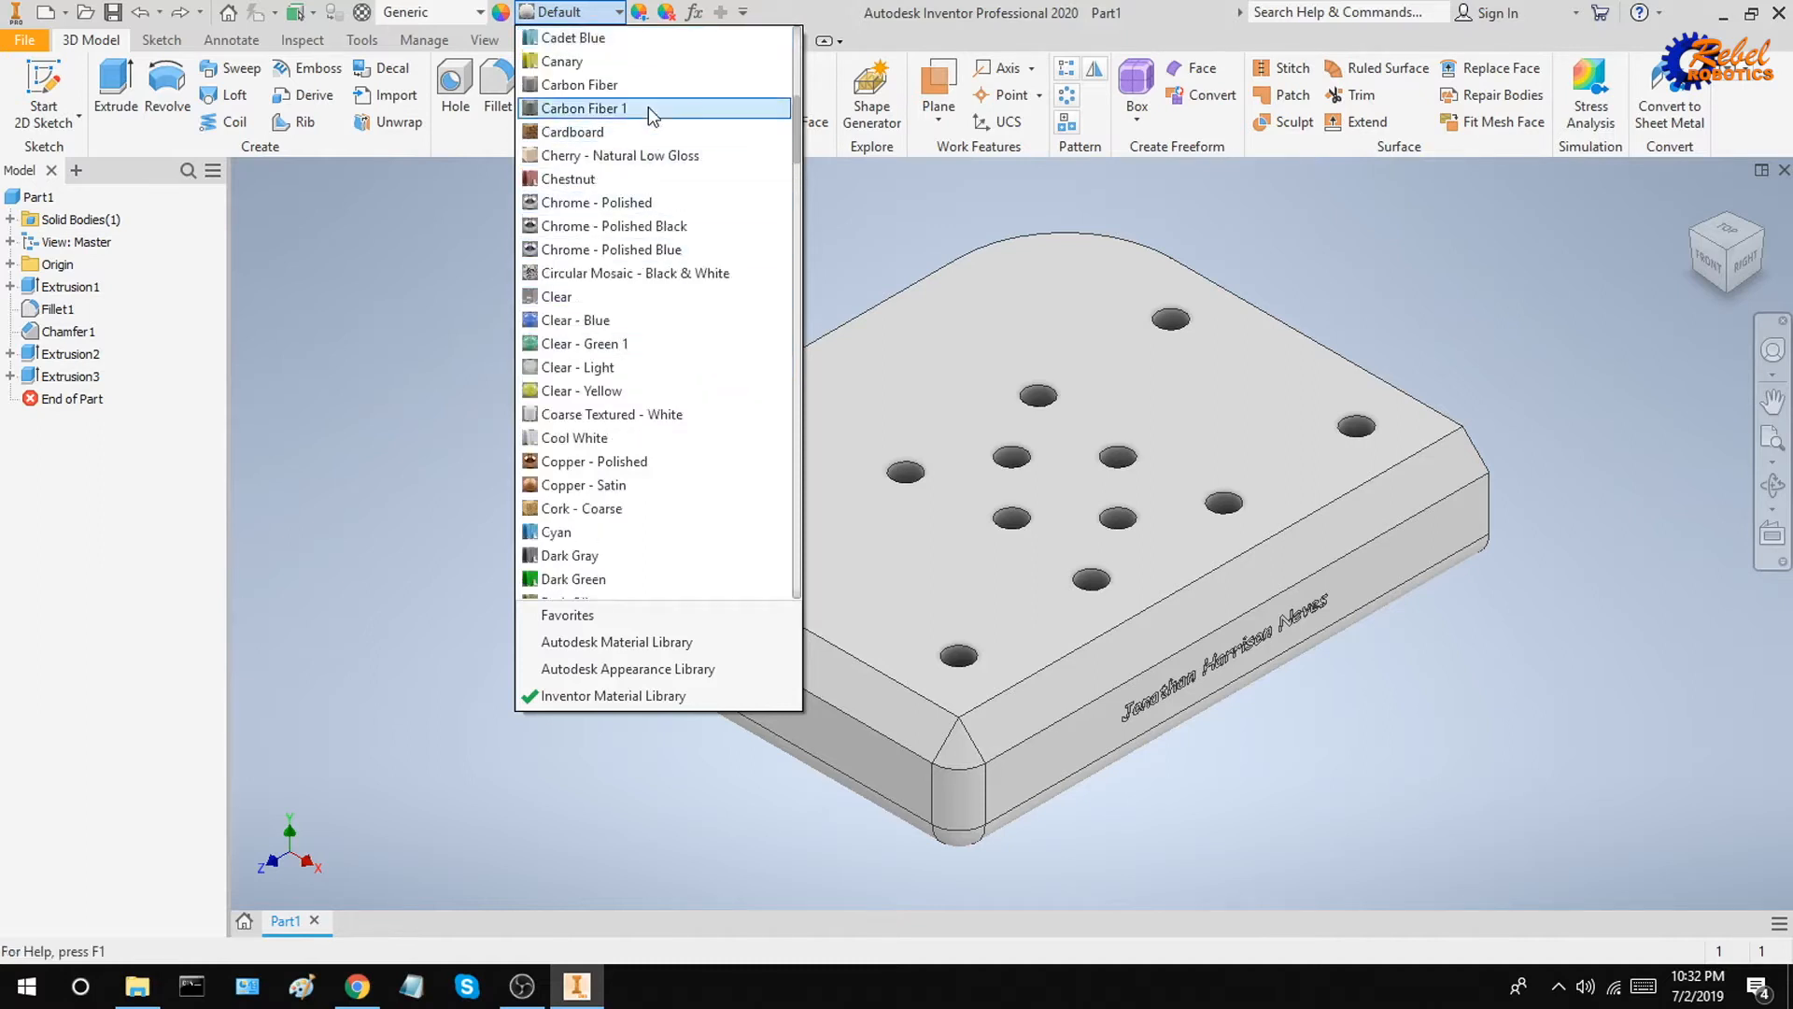
{"action": "left_click", "coordinate": [669, 254]}
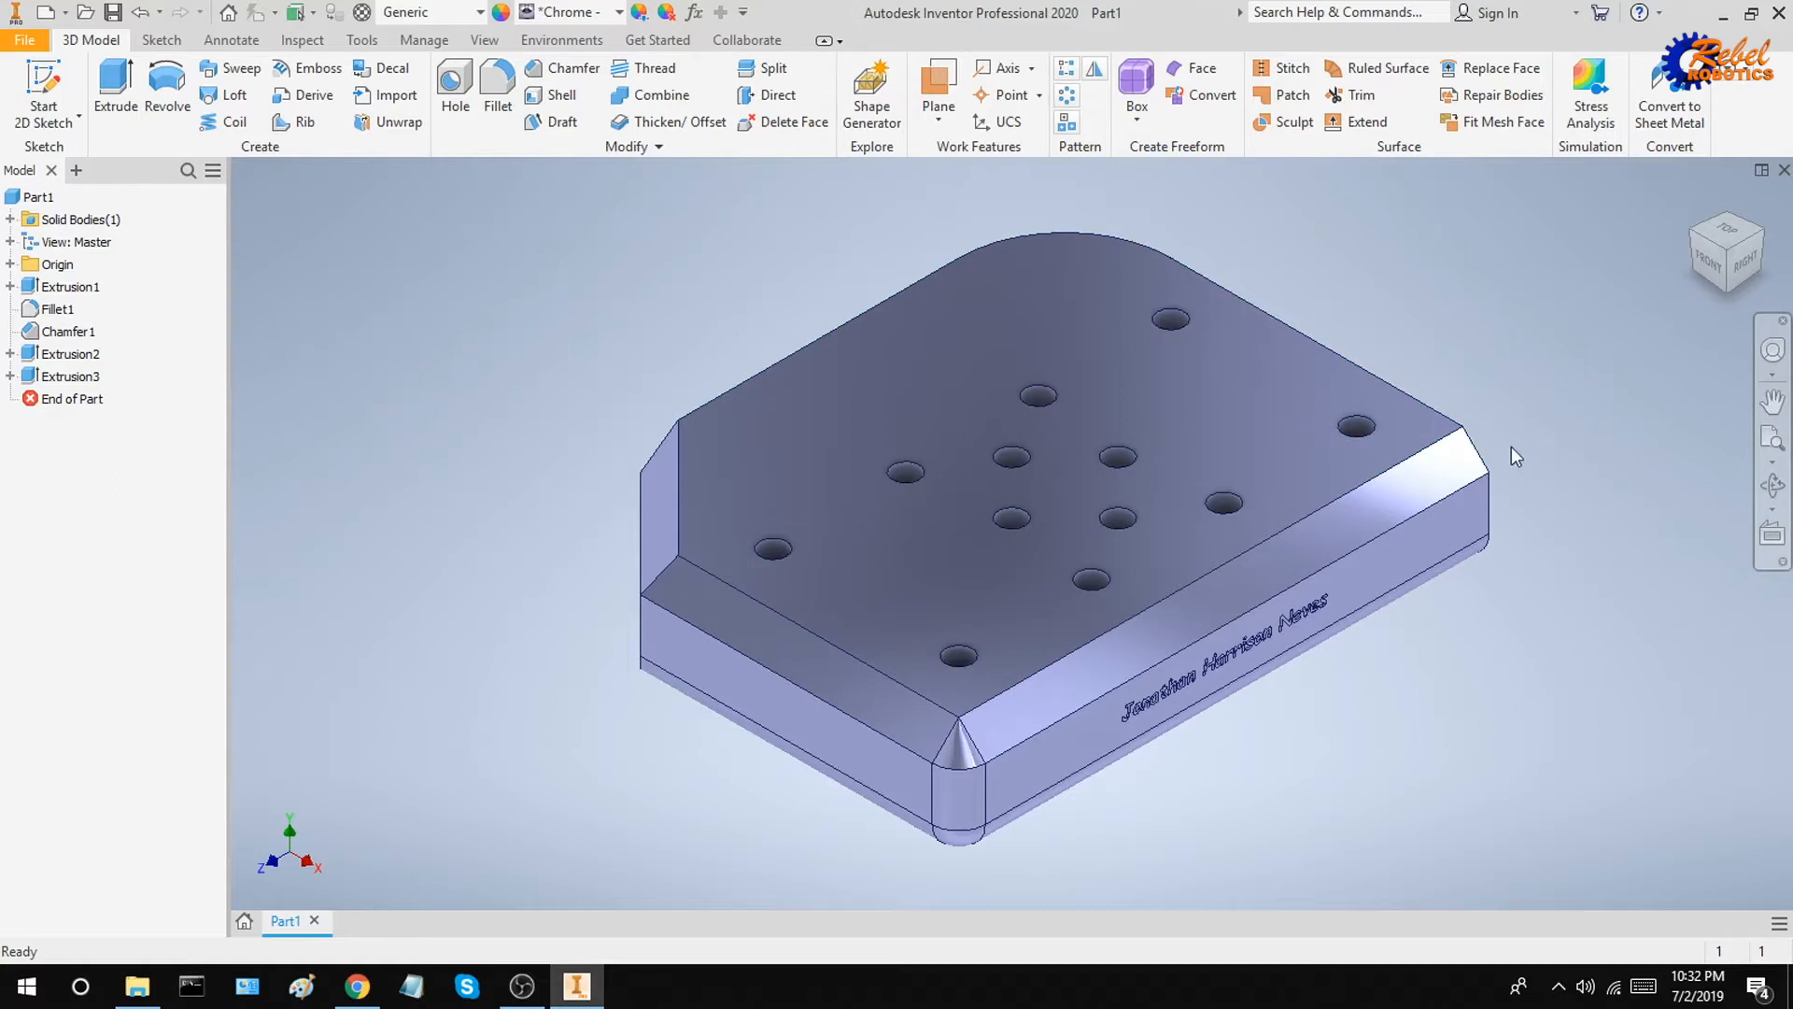
Step: Select the chamfer faces around the top edge and give them the Gold - Metal appearance
{"action": "left_click", "coordinate": [1242, 573]}
{"action": "key", "text": "shift"}
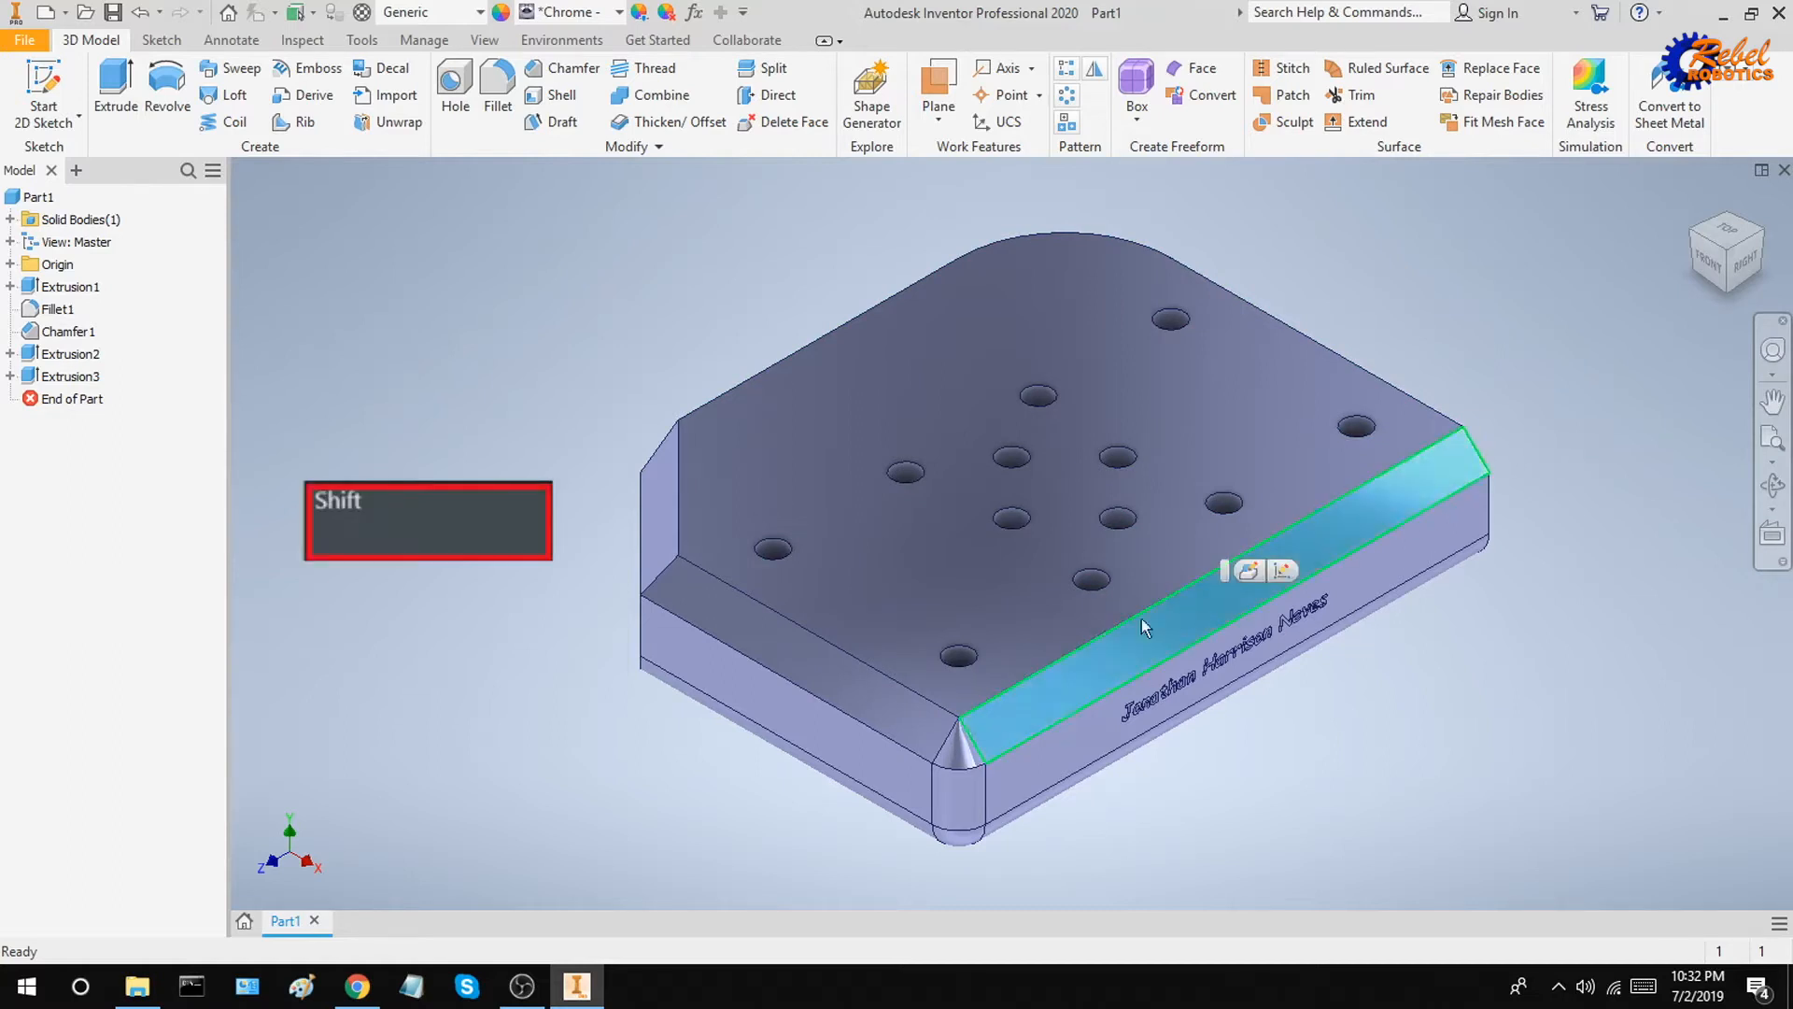
{"action": "left_click", "coordinate": [964, 748], "text": "shift"}
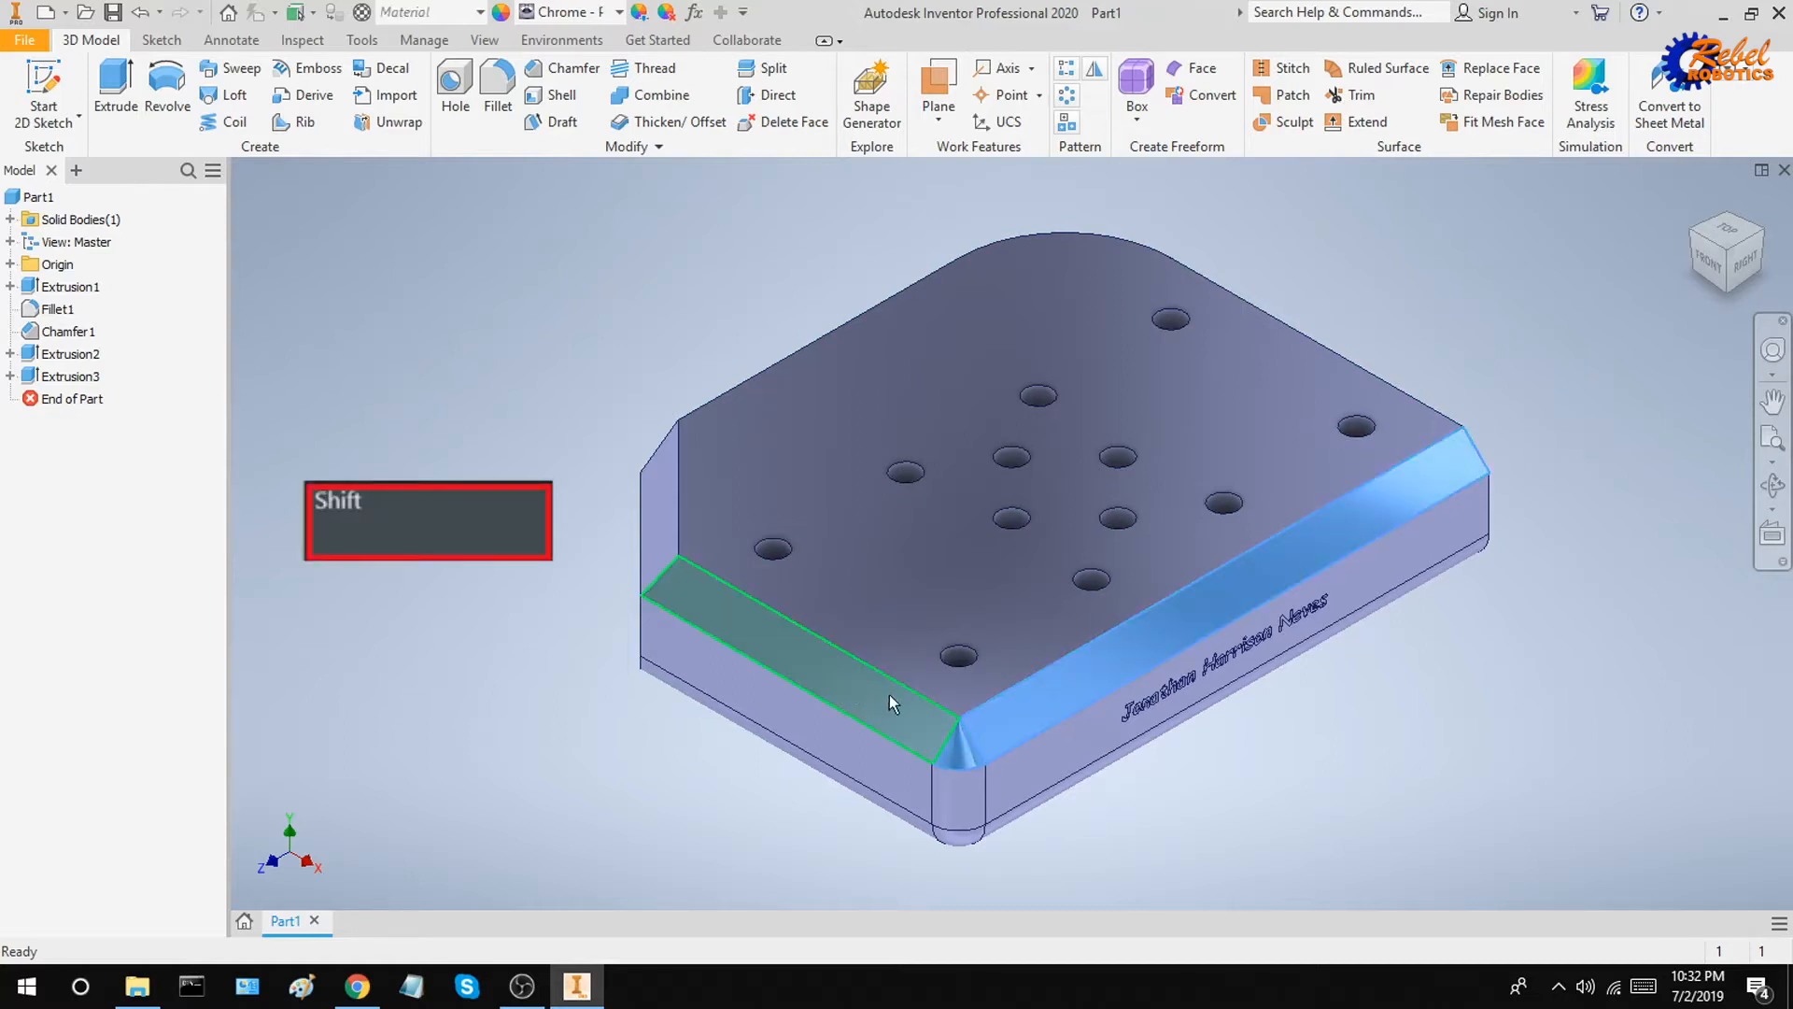
{"action": "left_click", "coordinate": [861, 694], "text": "shift"}
{"action": "left_click", "coordinate": [664, 518], "text": "shift"}
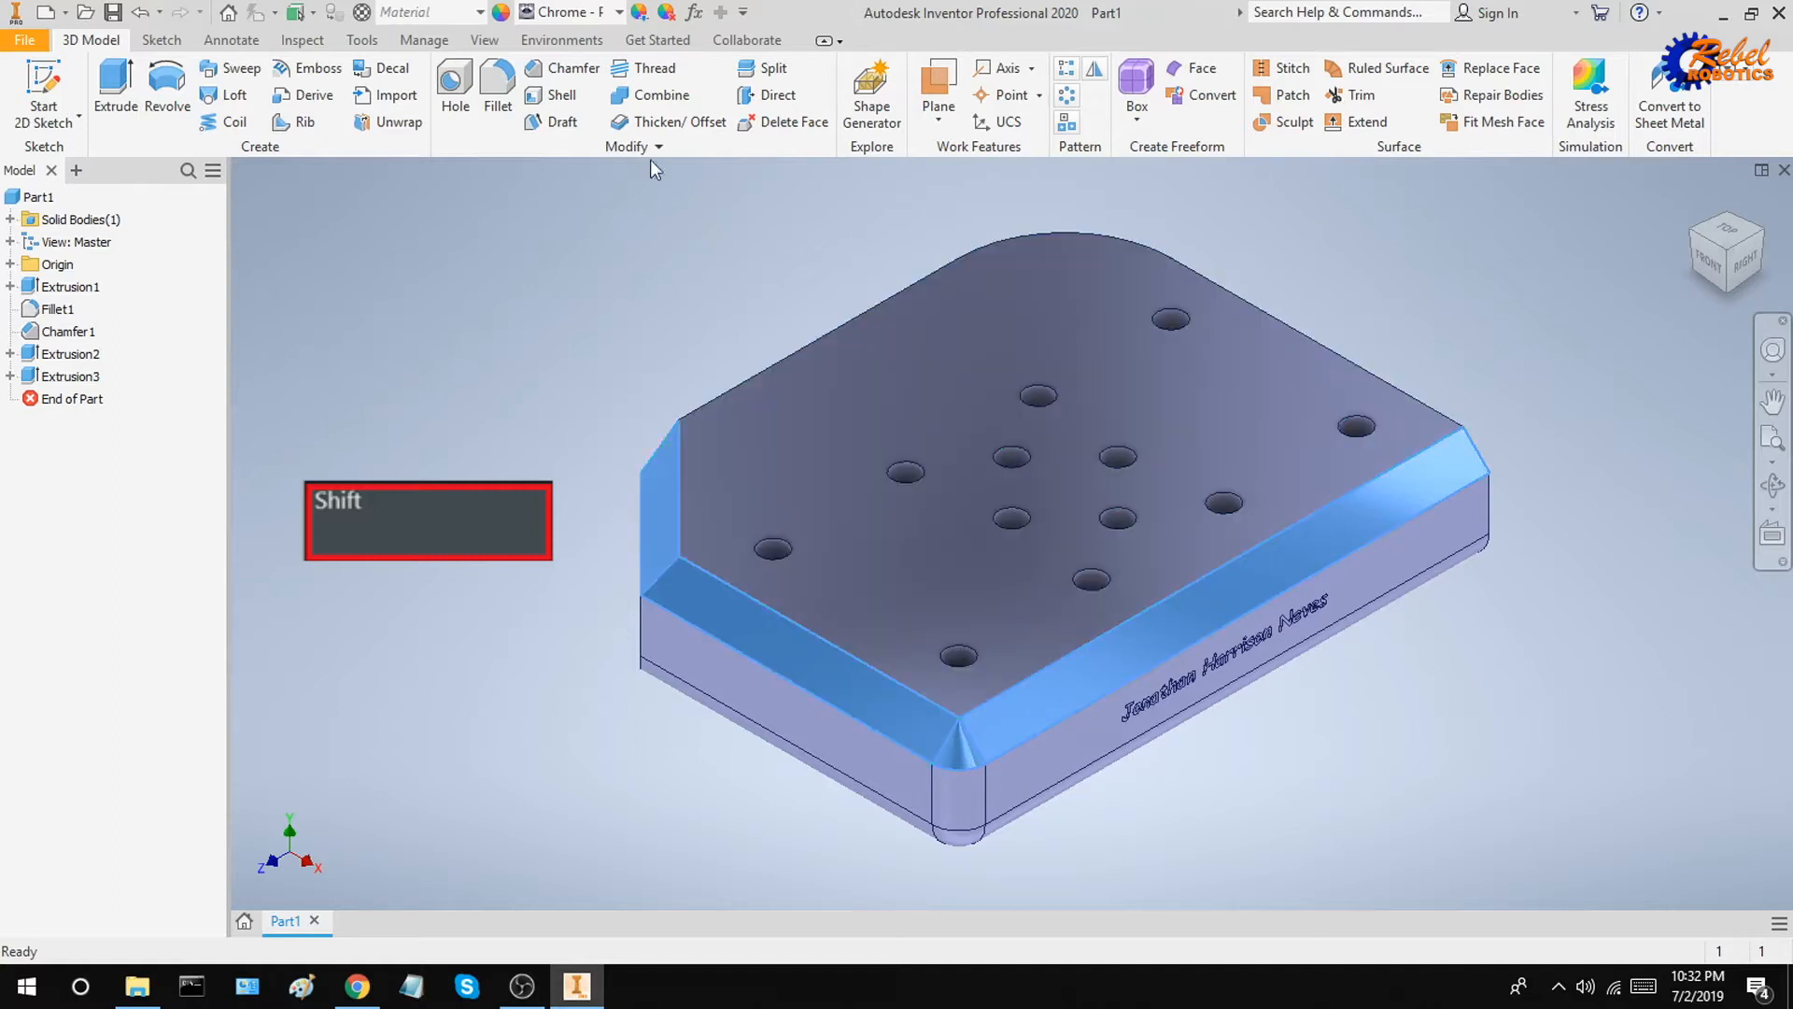
{"action": "left_click", "coordinate": [588, 11]}
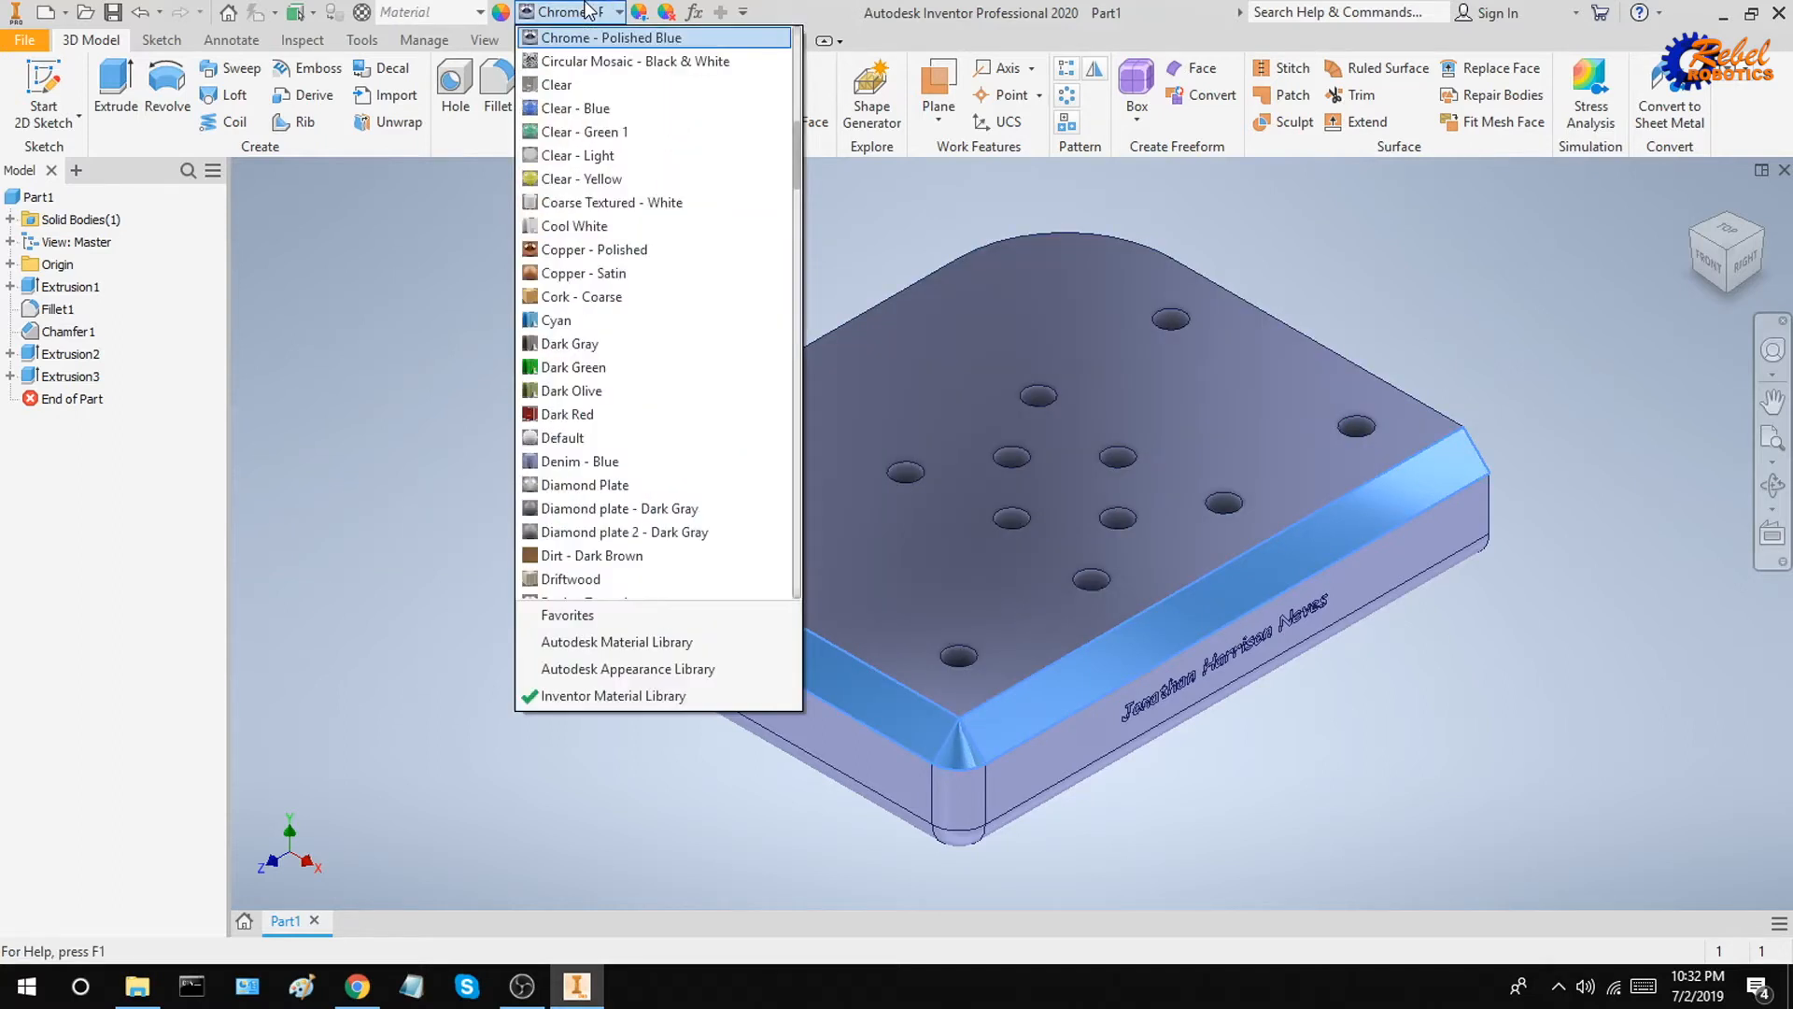
{"action": "key", "text": "g"}
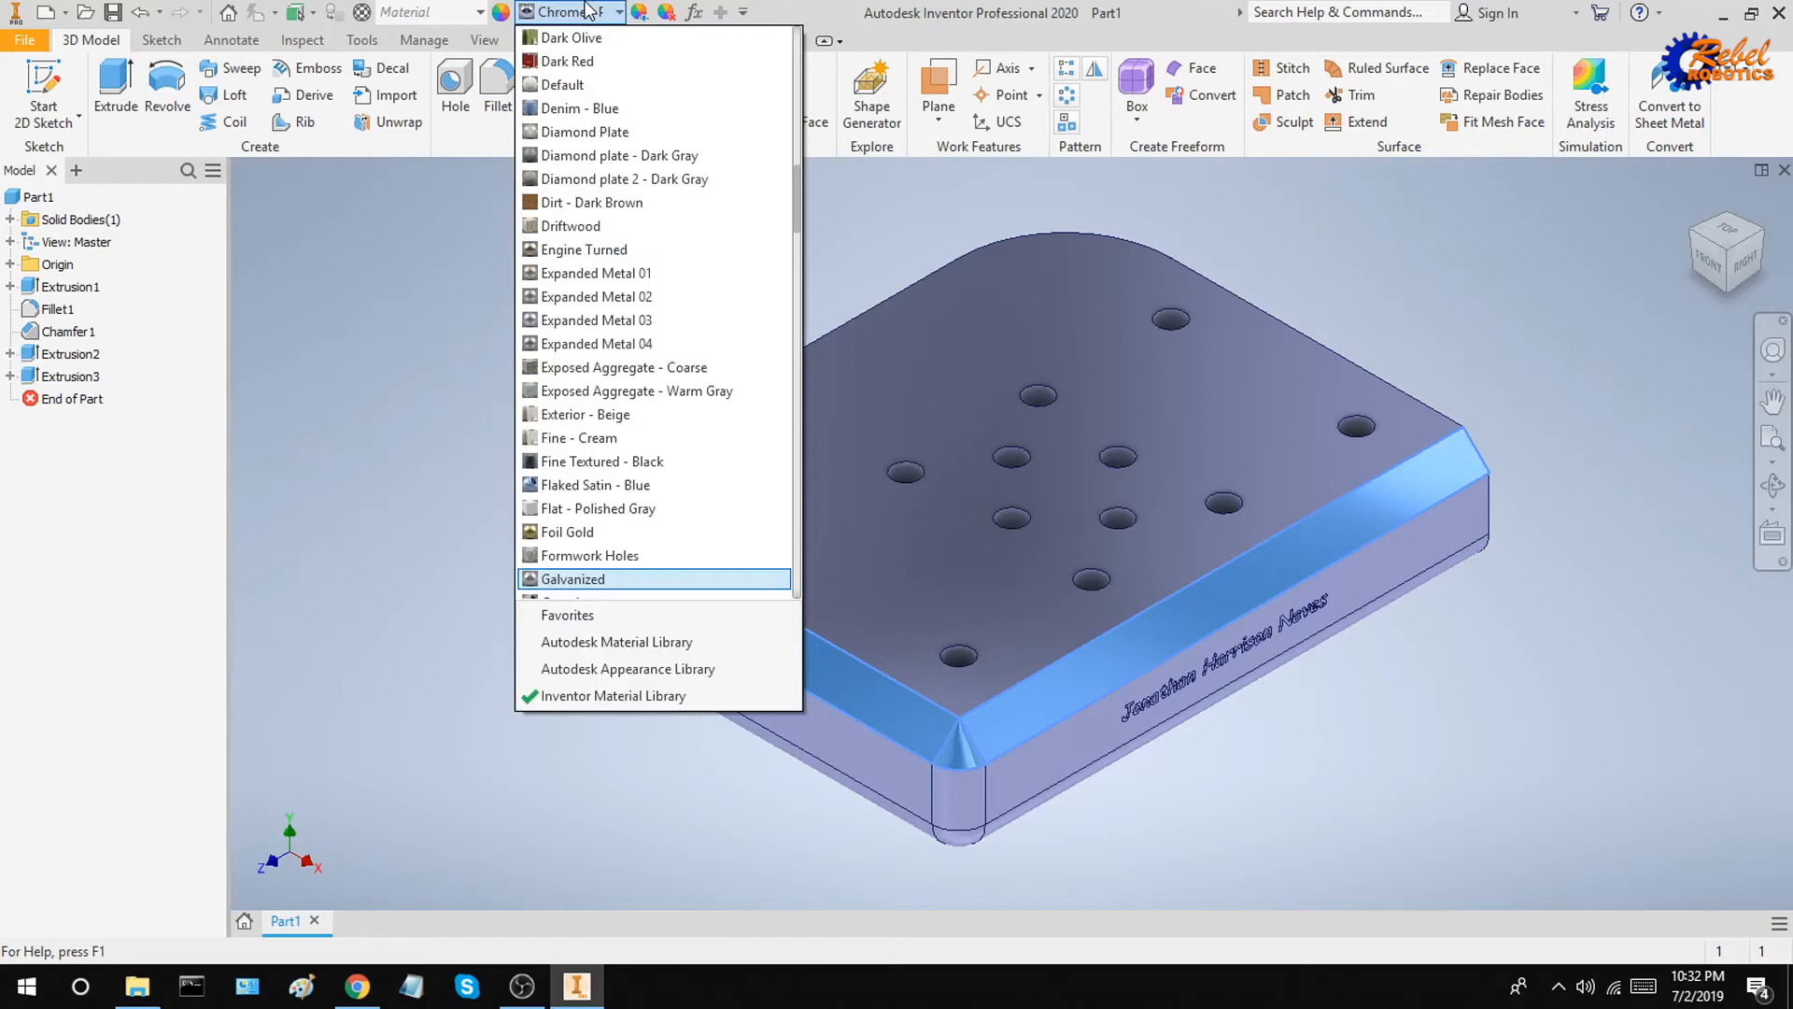
{"action": "key", "text": "o"}
{"action": "key", "text": "l"}
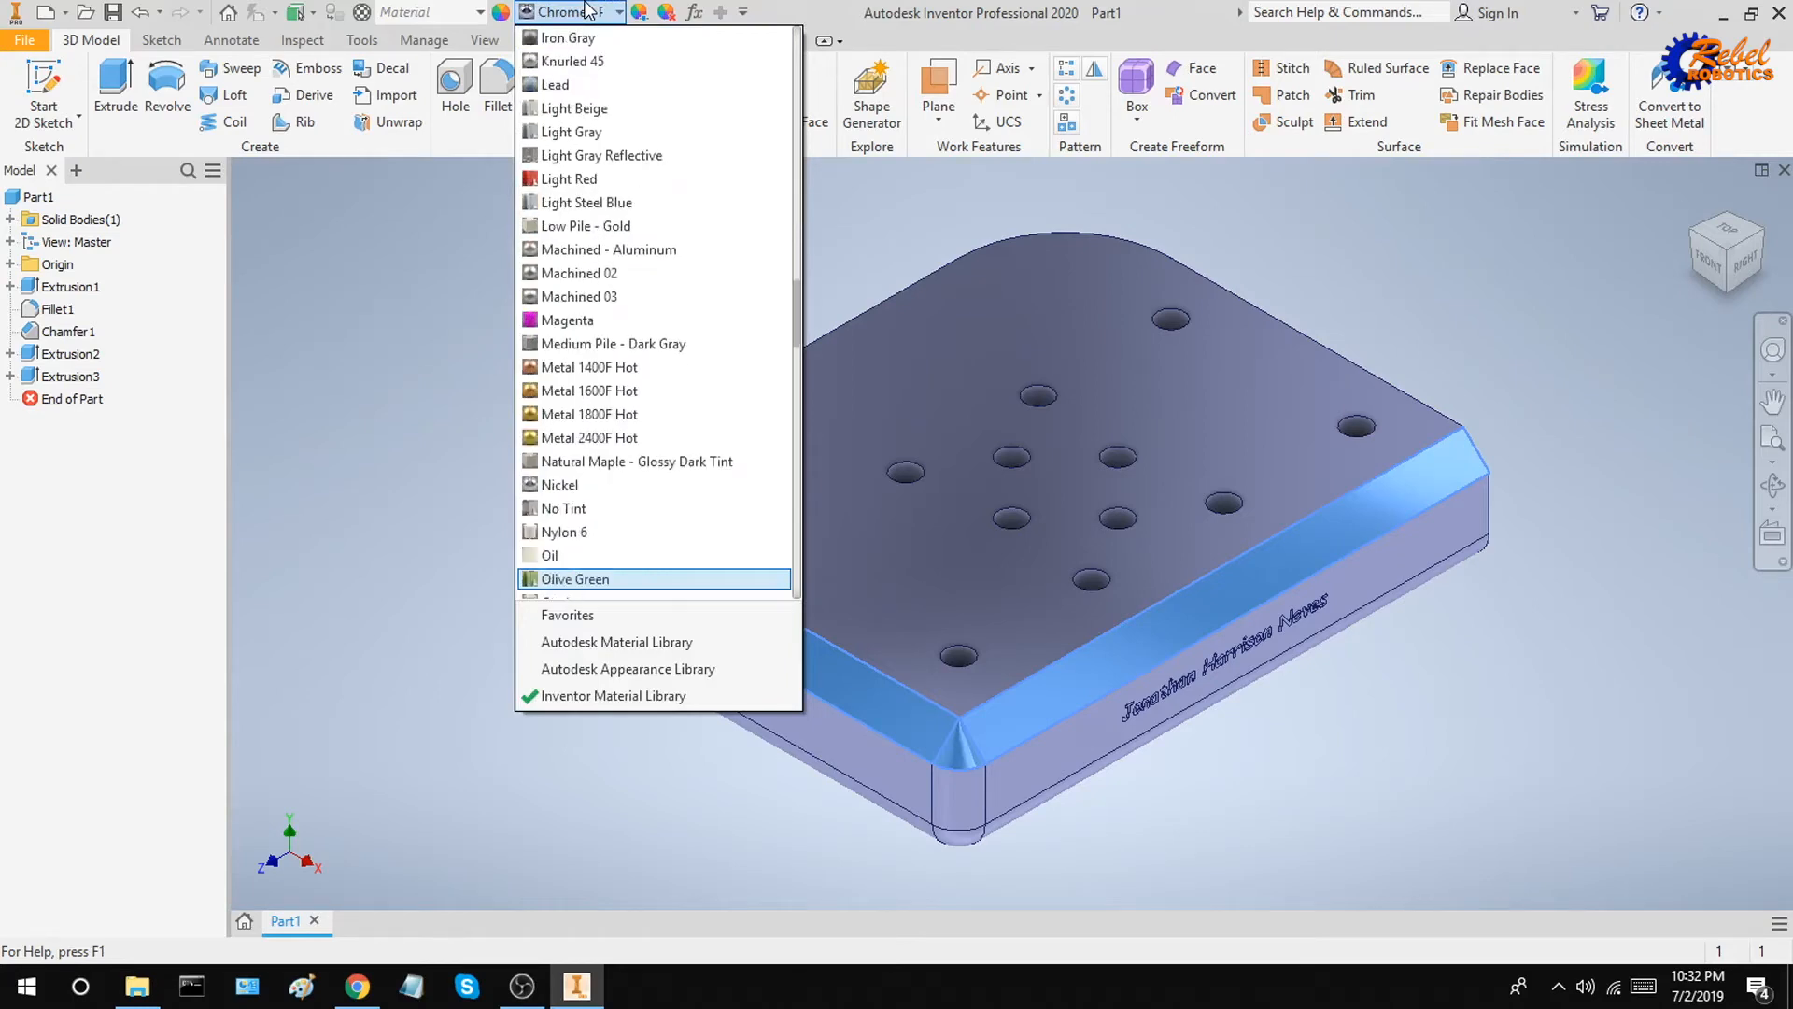
{"action": "key", "text": "g"}
{"action": "key", "text": "g"}
{"action": "key", "text": "g"}
{"action": "key", "text": "g"}
{"action": "key", "text": "g"}
{"action": "key", "text": "g"}
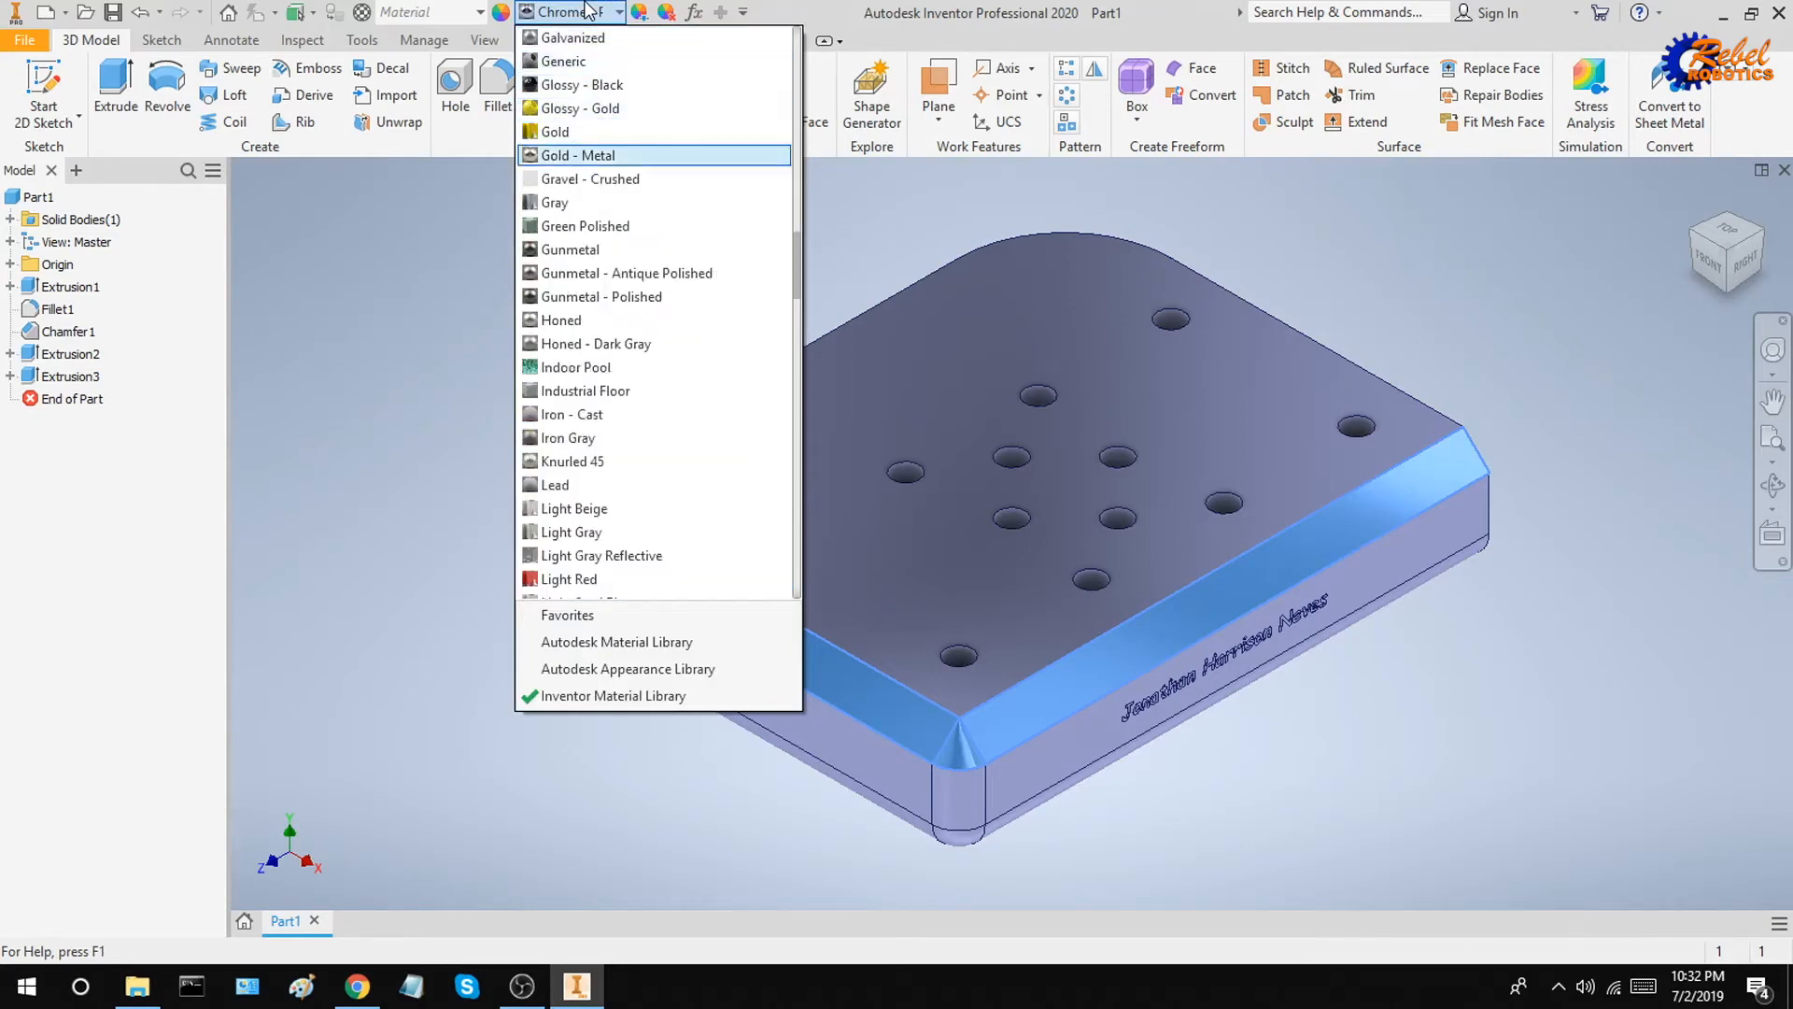
{"action": "key", "text": "Return"}
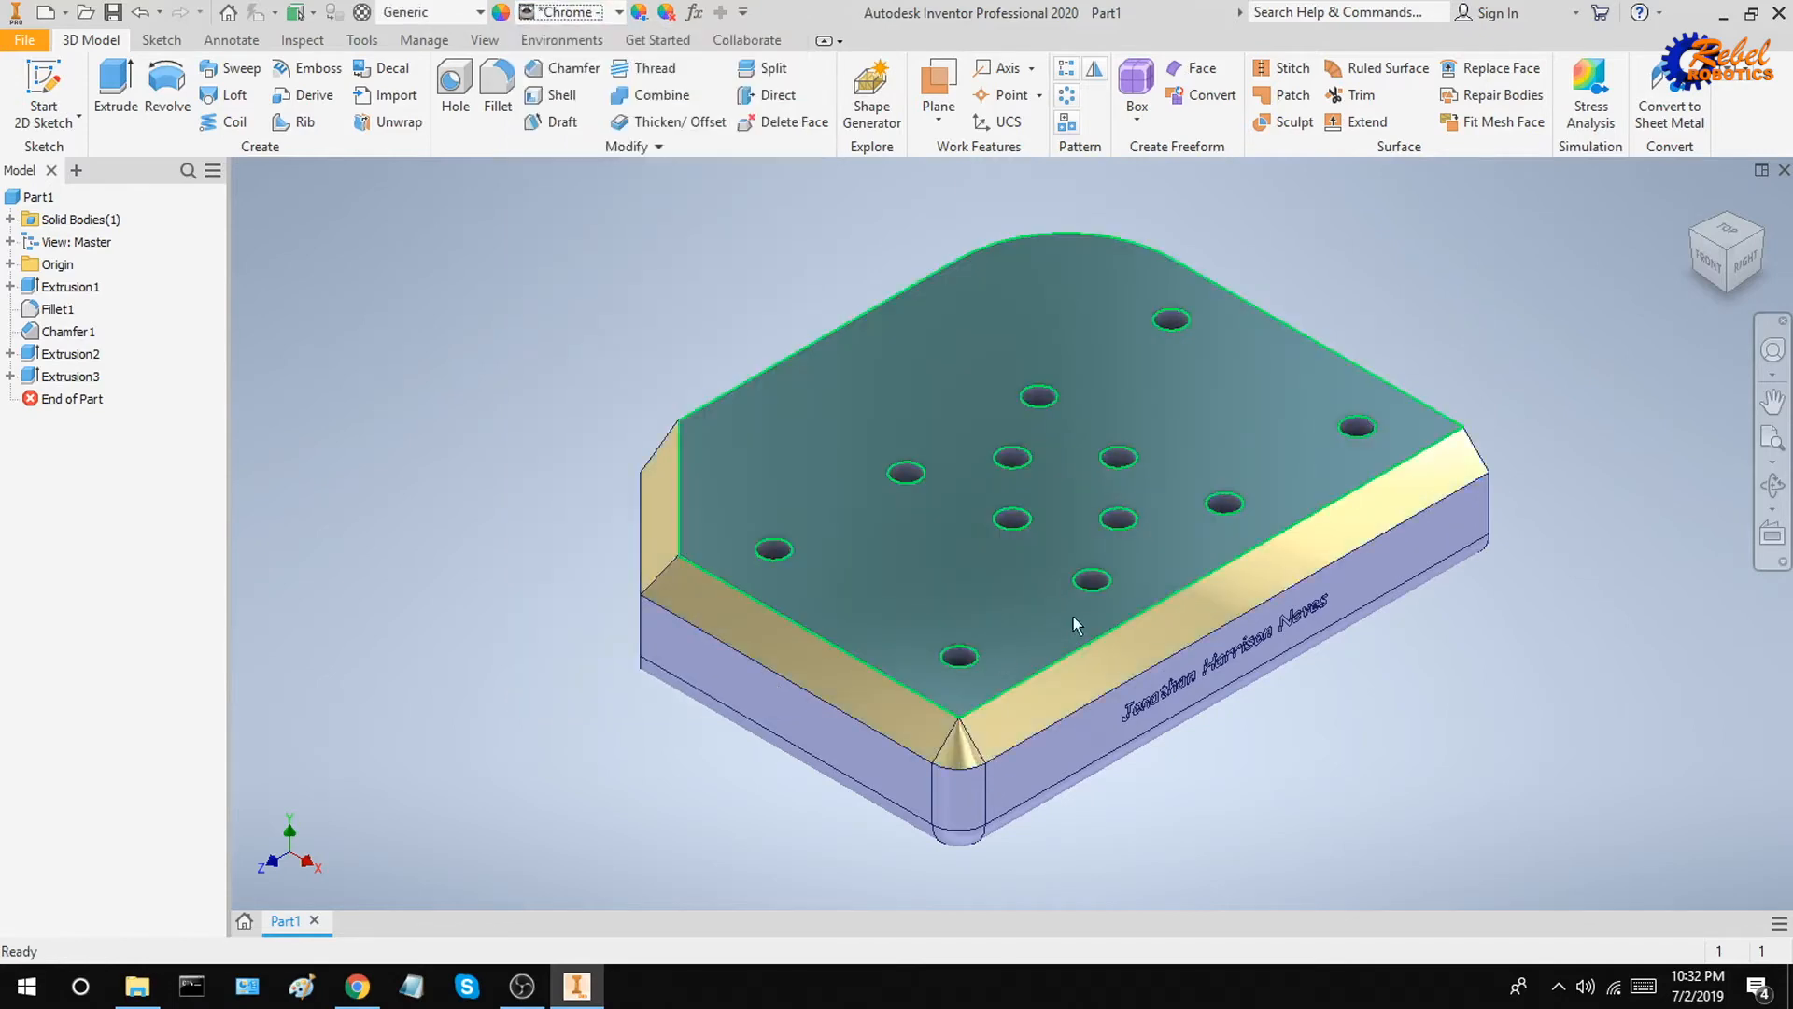
Step: Select the walls of all the holes in the top face and give them the Red appearance
{"action": "scroll", "coordinate": [981, 657], "scroll_direction": "down", "scroll_amount": 5}
{"action": "left_click", "coordinate": [930, 649]}
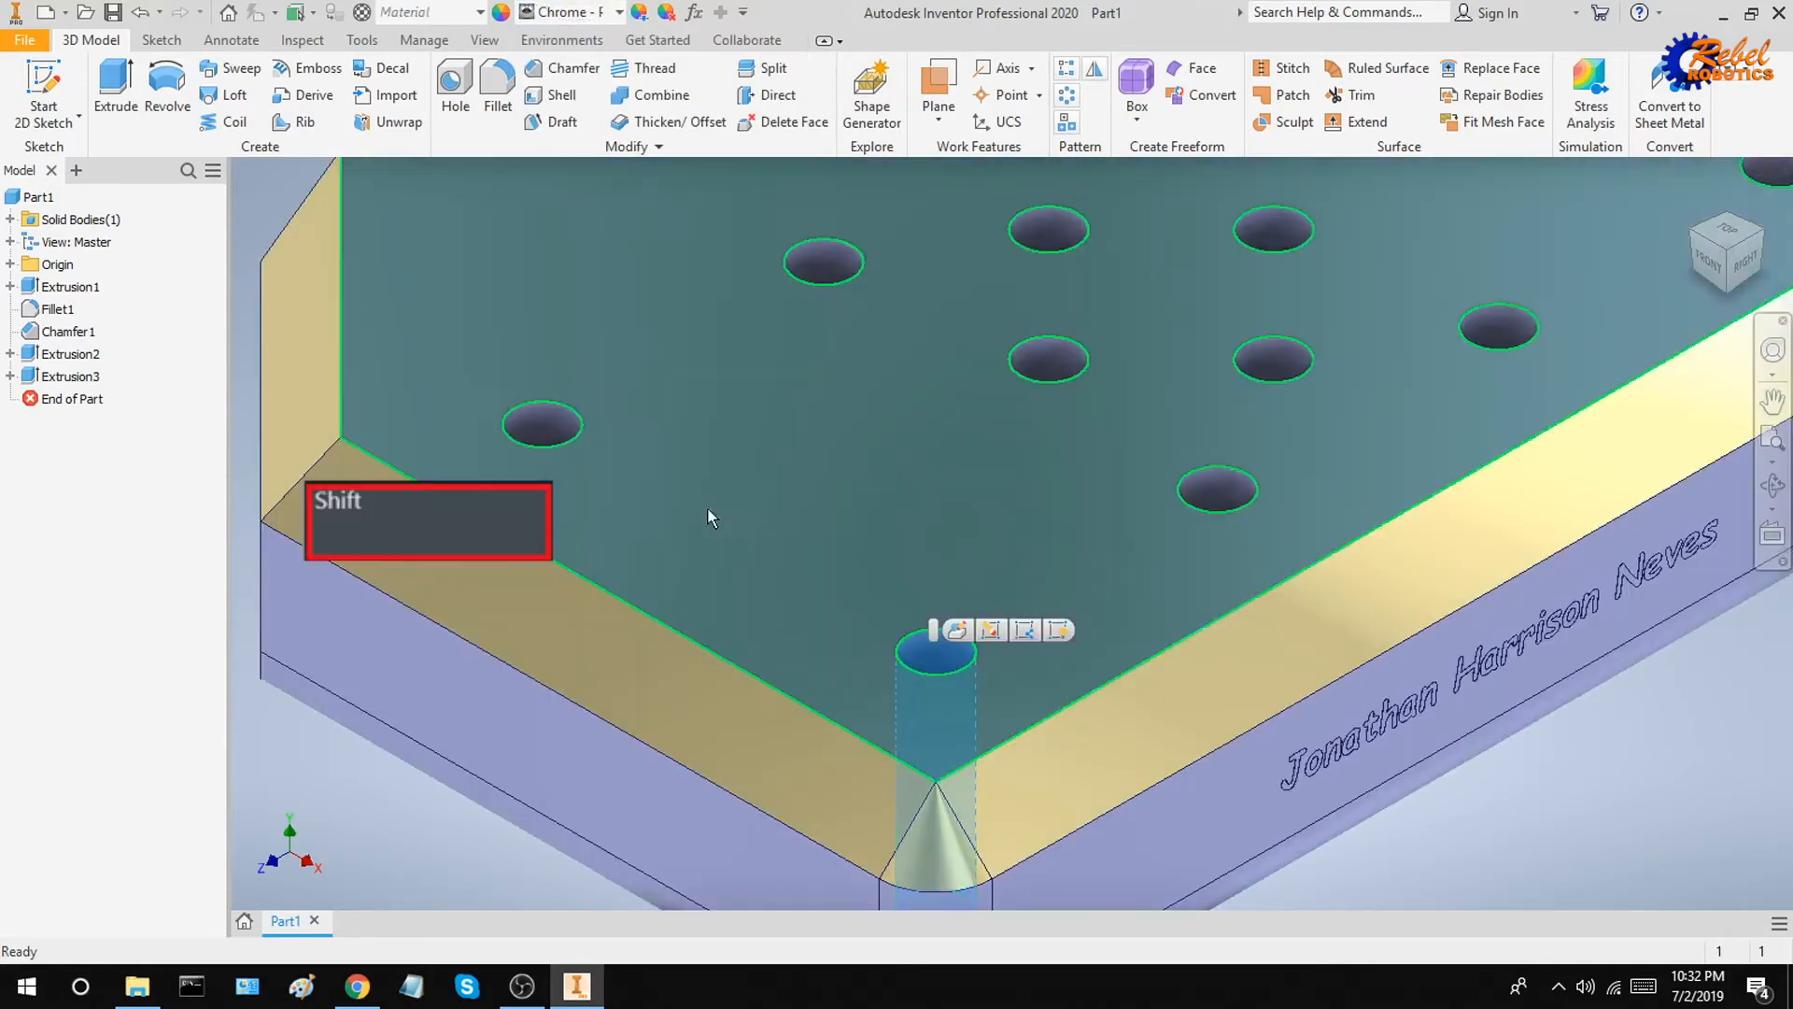
{"action": "left_click", "coordinate": [543, 425], "text": "shift"}
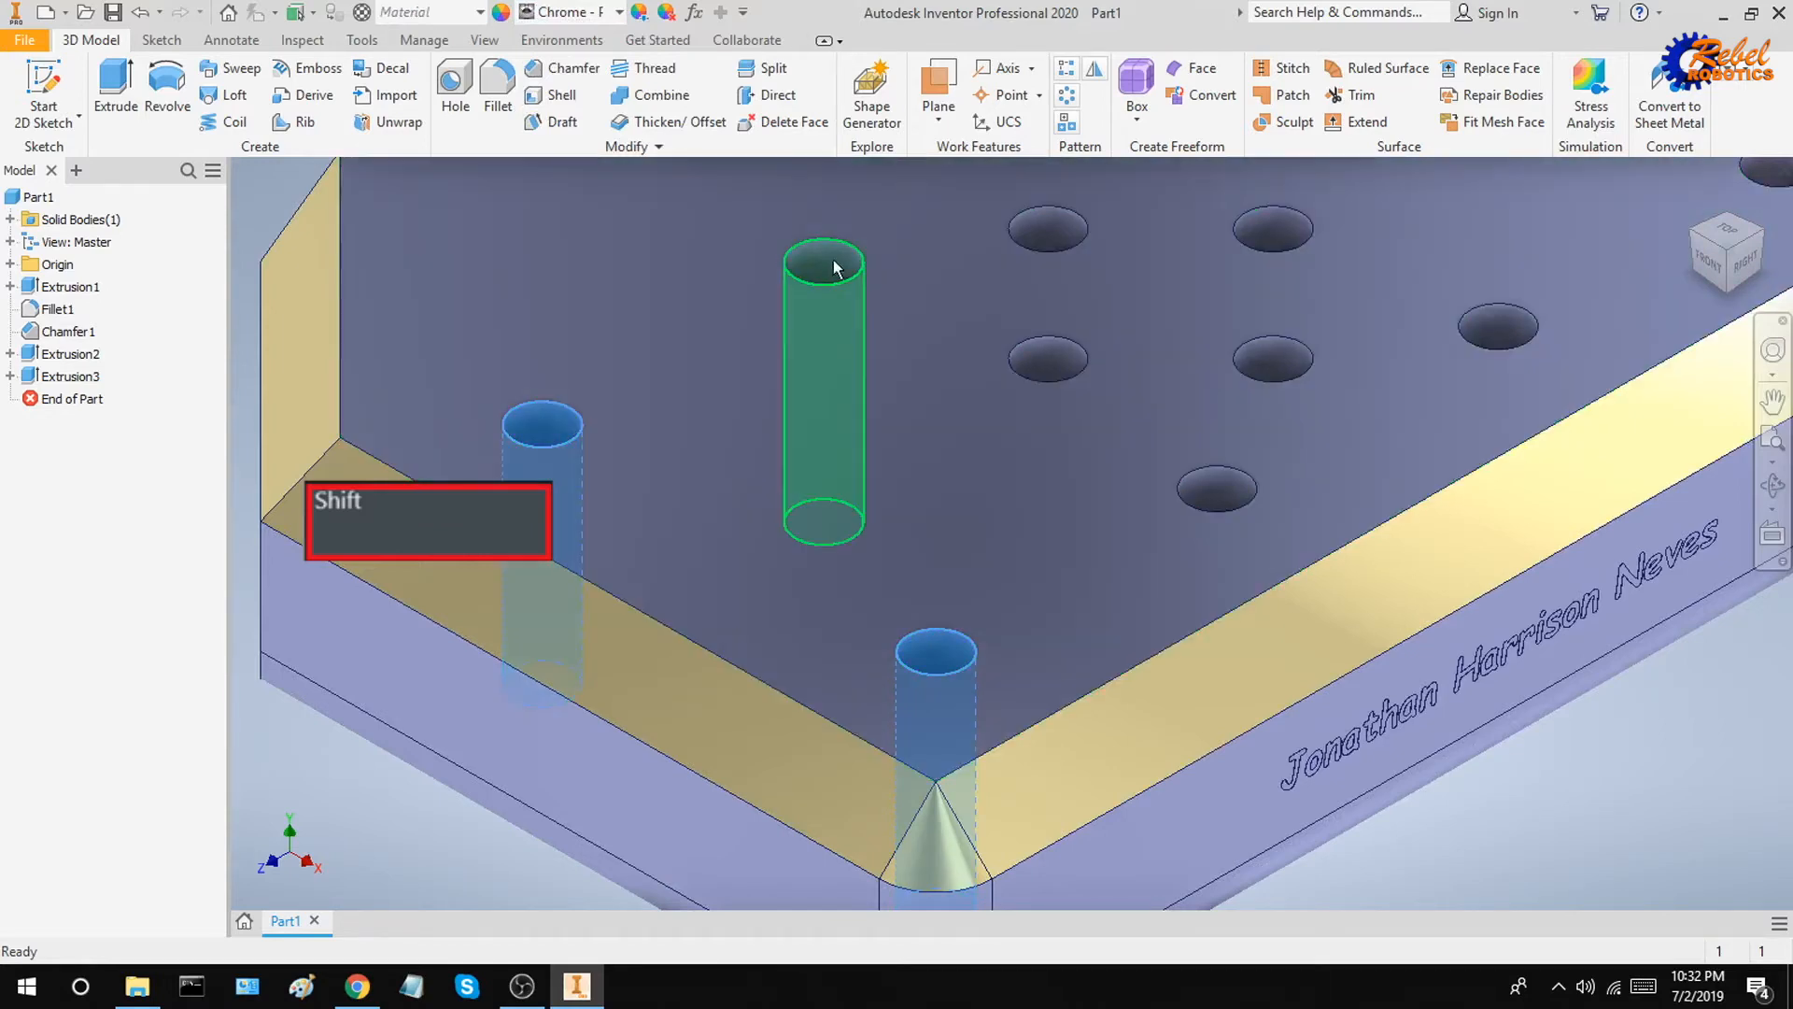
{"action": "left_click", "coordinate": [822, 263], "text": "shift"}
{"action": "left_click", "coordinate": [1046, 231], "text": "shift"}
{"action": "left_click", "coordinate": [1047, 362], "text": "shift"}
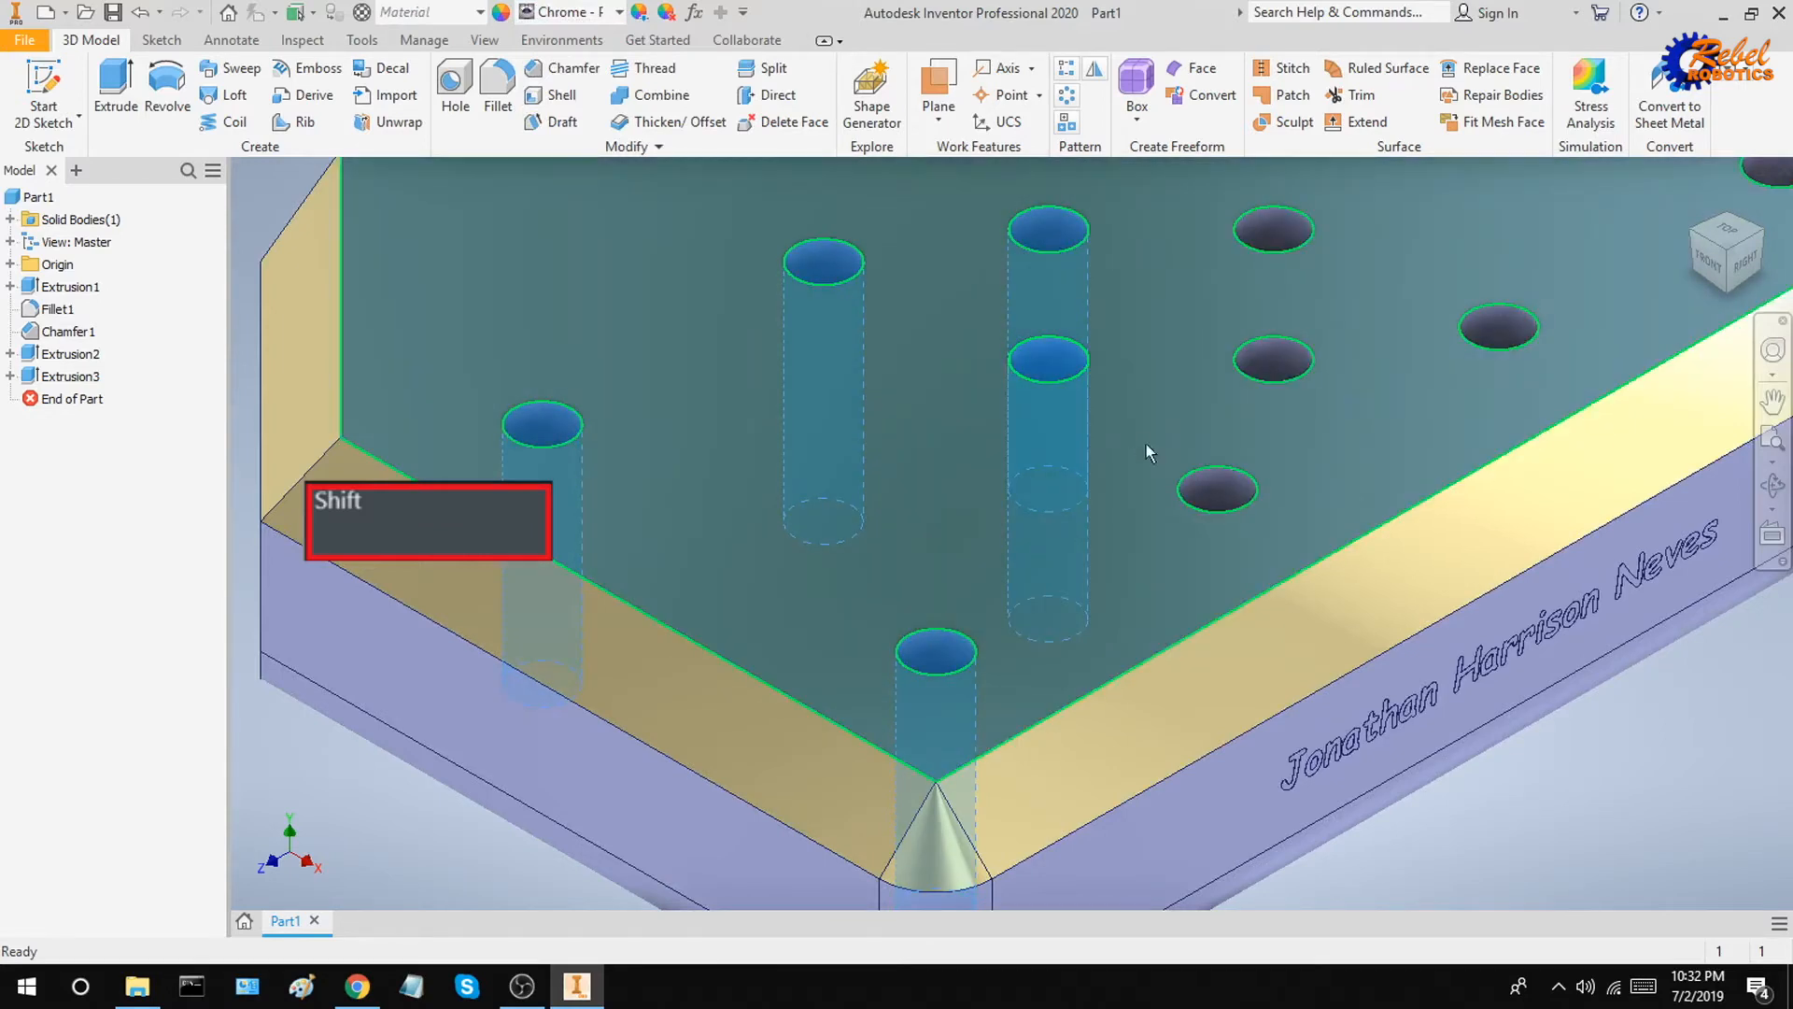
{"action": "left_click", "coordinate": [1216, 488], "text": "shift"}
{"action": "left_click", "coordinate": [1276, 353], "text": "shift"}
{"action": "left_click", "coordinate": [1270, 250], "text": "shift"}
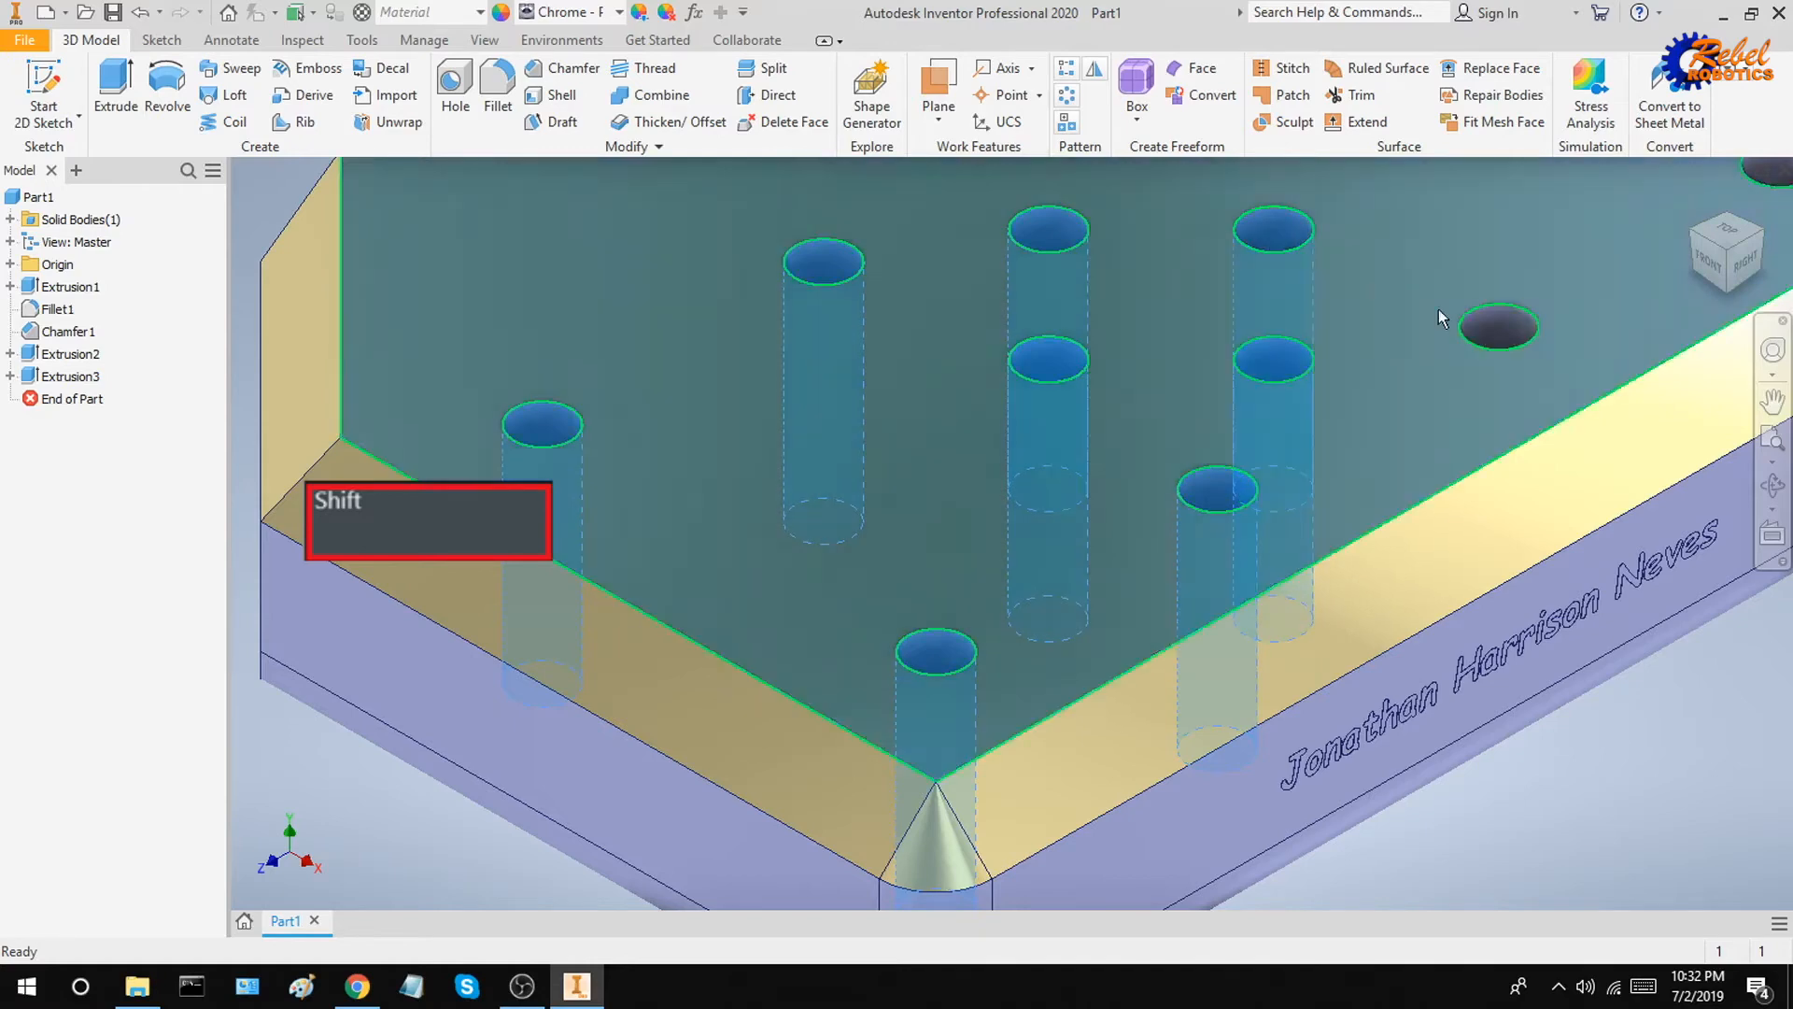
{"action": "scroll", "coordinate": [1494, 338], "scroll_direction": "up", "scroll_amount": 5}
{"action": "left_click", "coordinate": [1497, 340], "text": "shift"}
{"action": "middle_click_drag", "start_coordinate": [1497, 339], "coordinate": [1345, 500]}
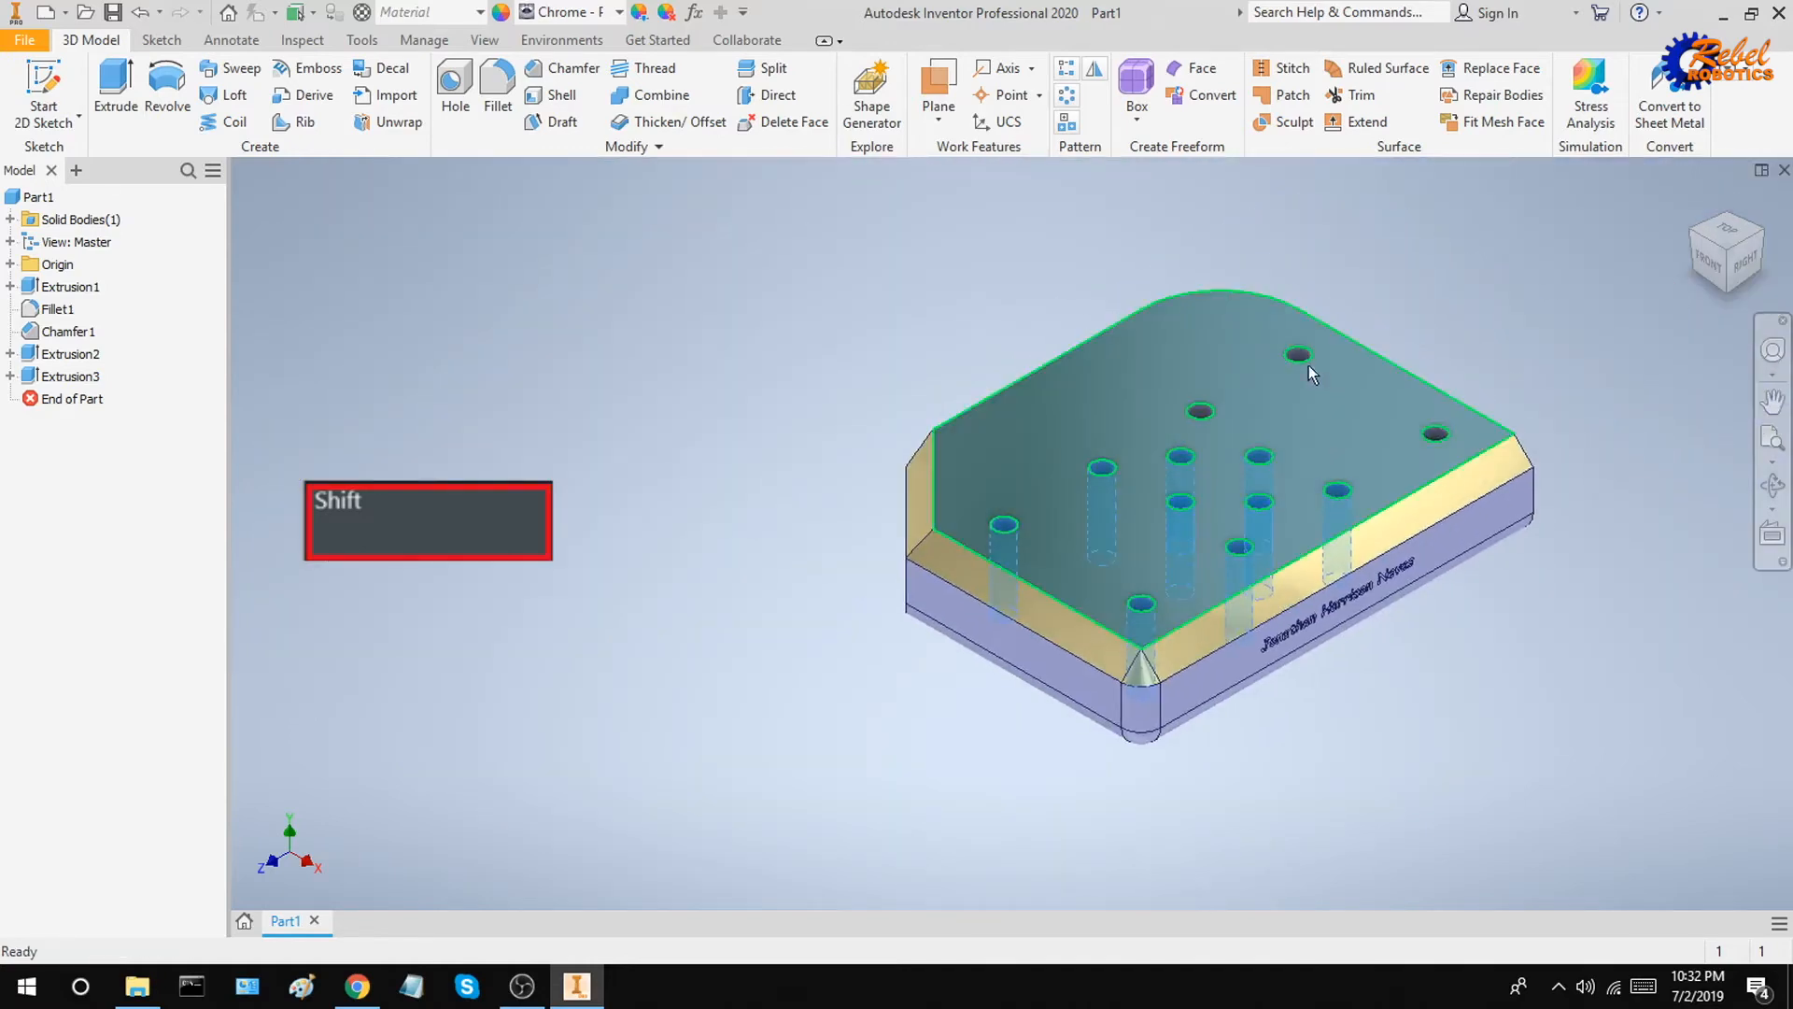
{"action": "scroll", "coordinate": [1431, 433], "scroll_direction": "down", "scroll_amount": 5}
{"action": "left_click", "coordinate": [1439, 447], "text": "shift"}
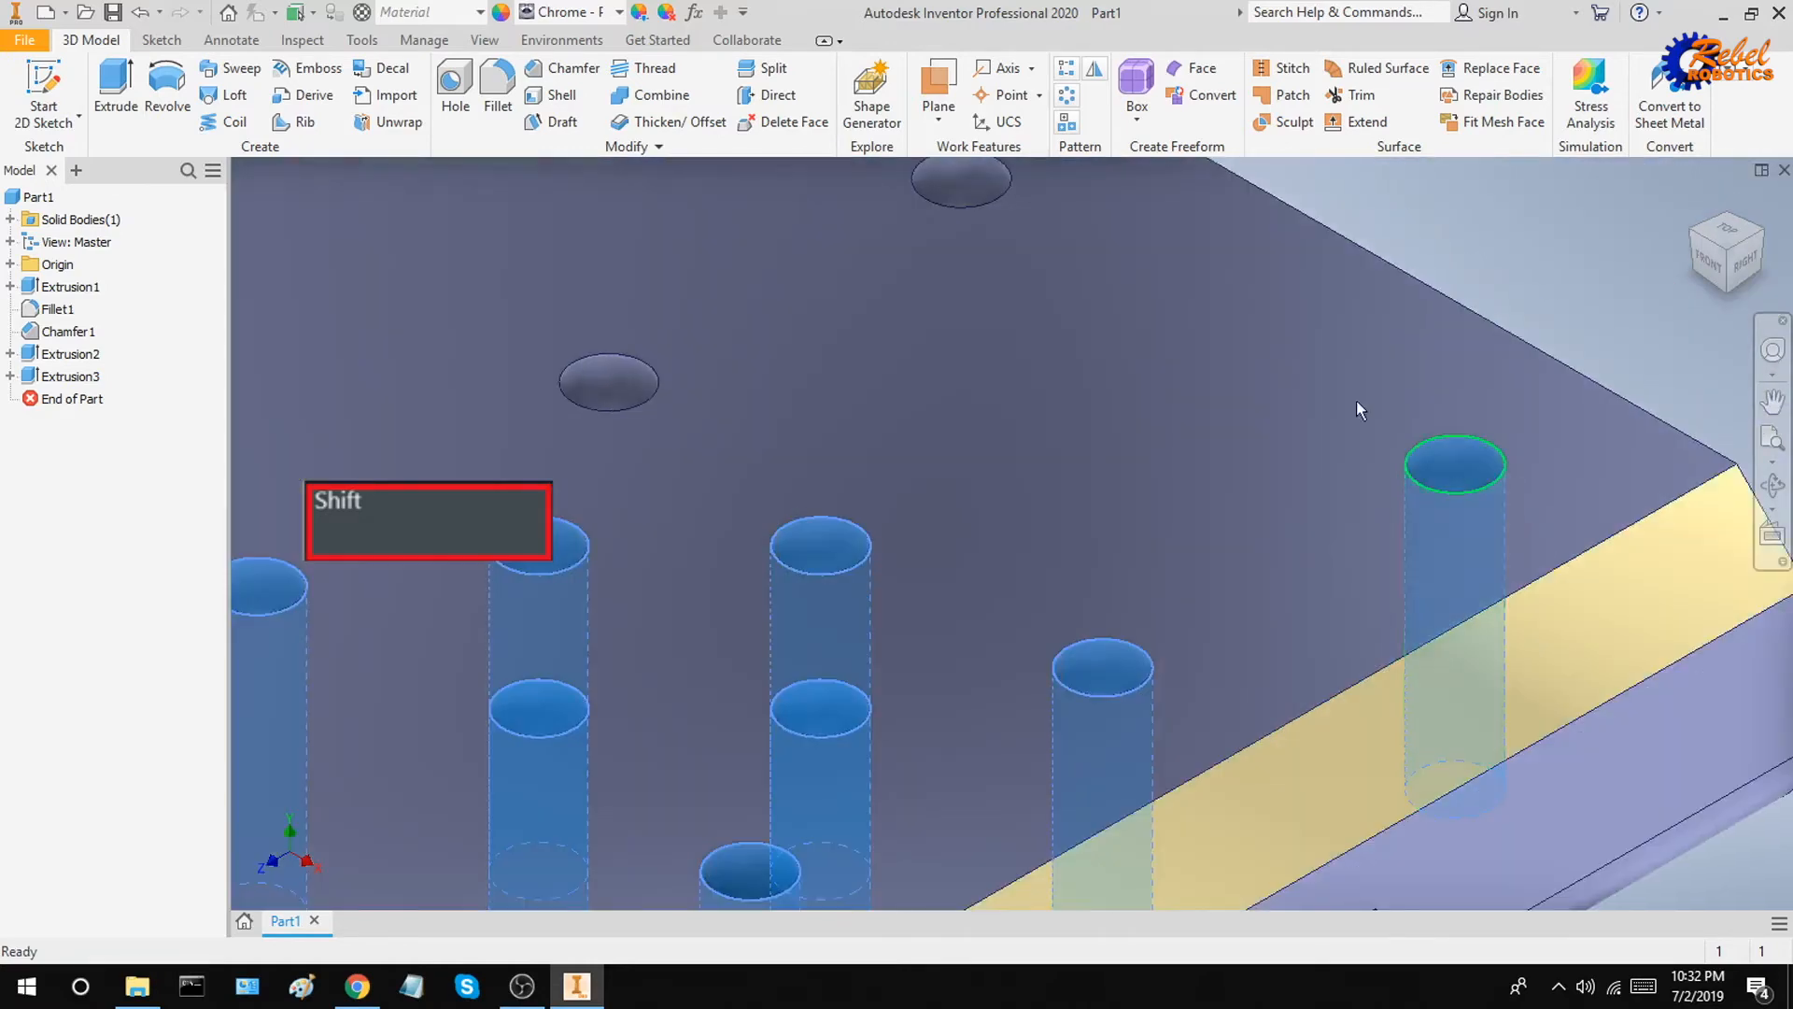
{"action": "left_click", "coordinate": [962, 182], "text": "shift"}
{"action": "left_click", "coordinate": [599, 385], "text": "shift"}
{"action": "scroll", "coordinate": [922, 396], "scroll_direction": "up", "scroll_amount": 5}
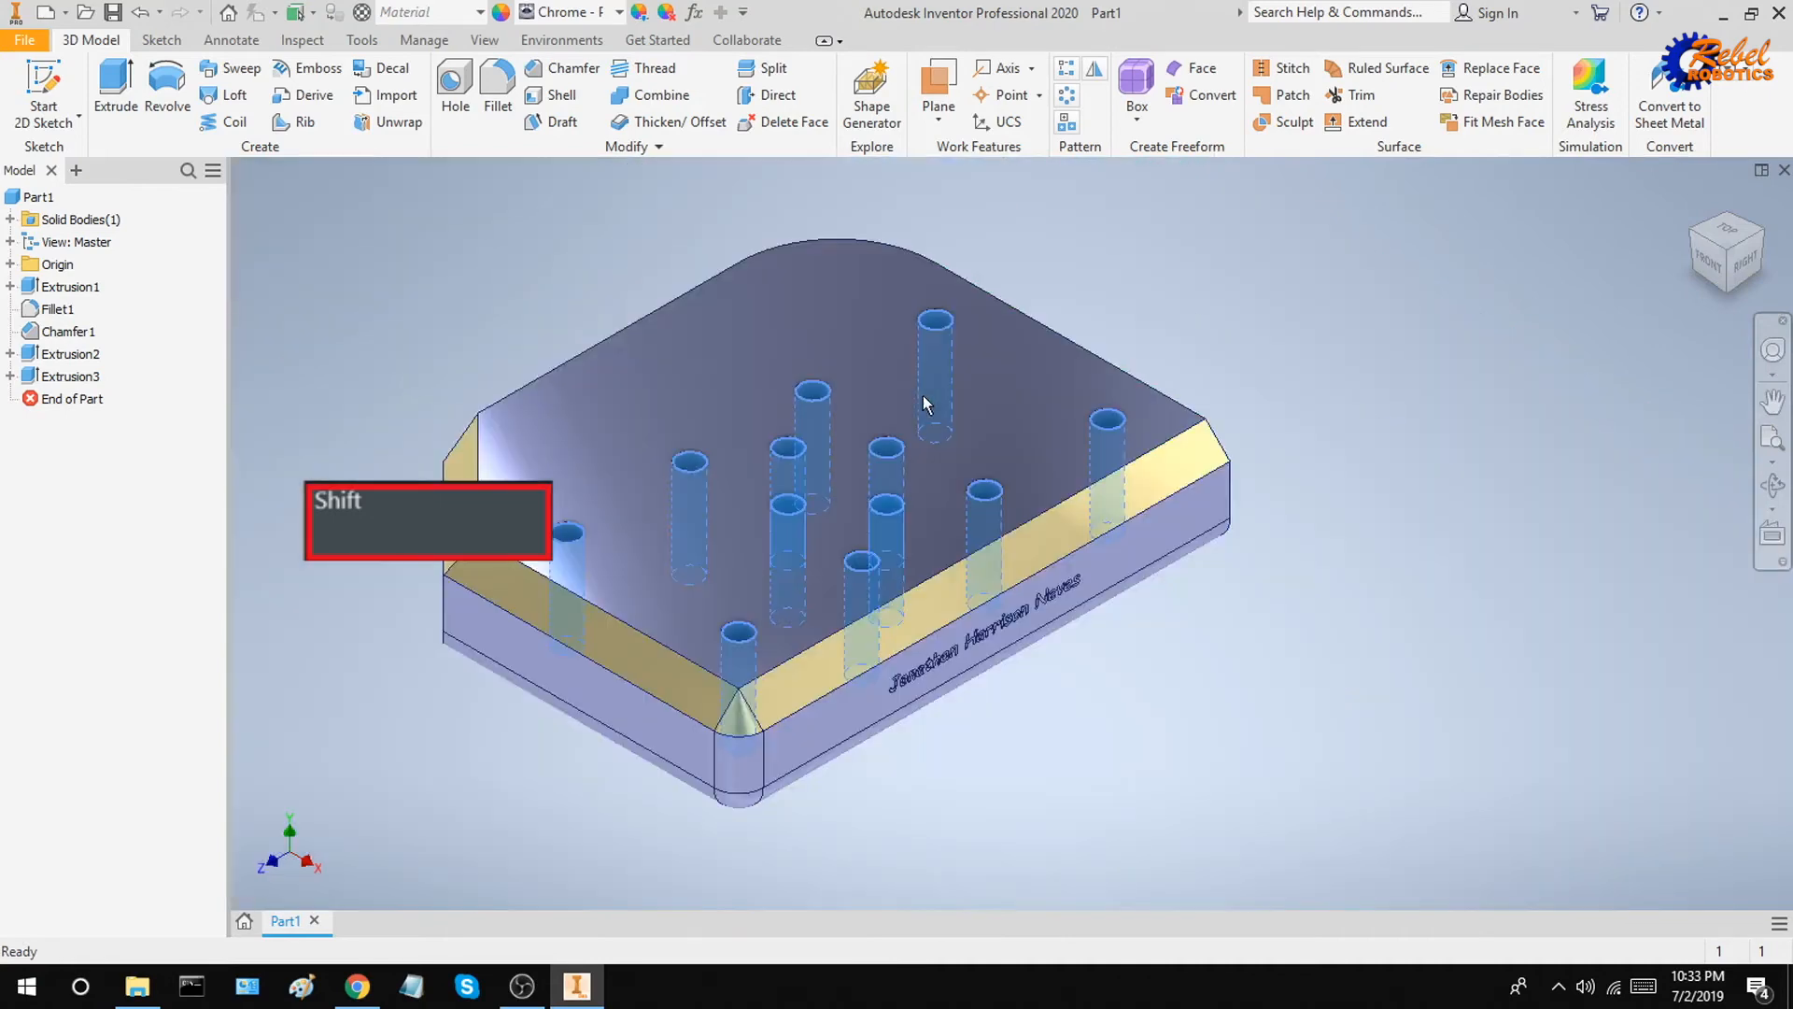
{"action": "left_click", "coordinate": [584, 10]}
{"action": "key", "text": "r"}
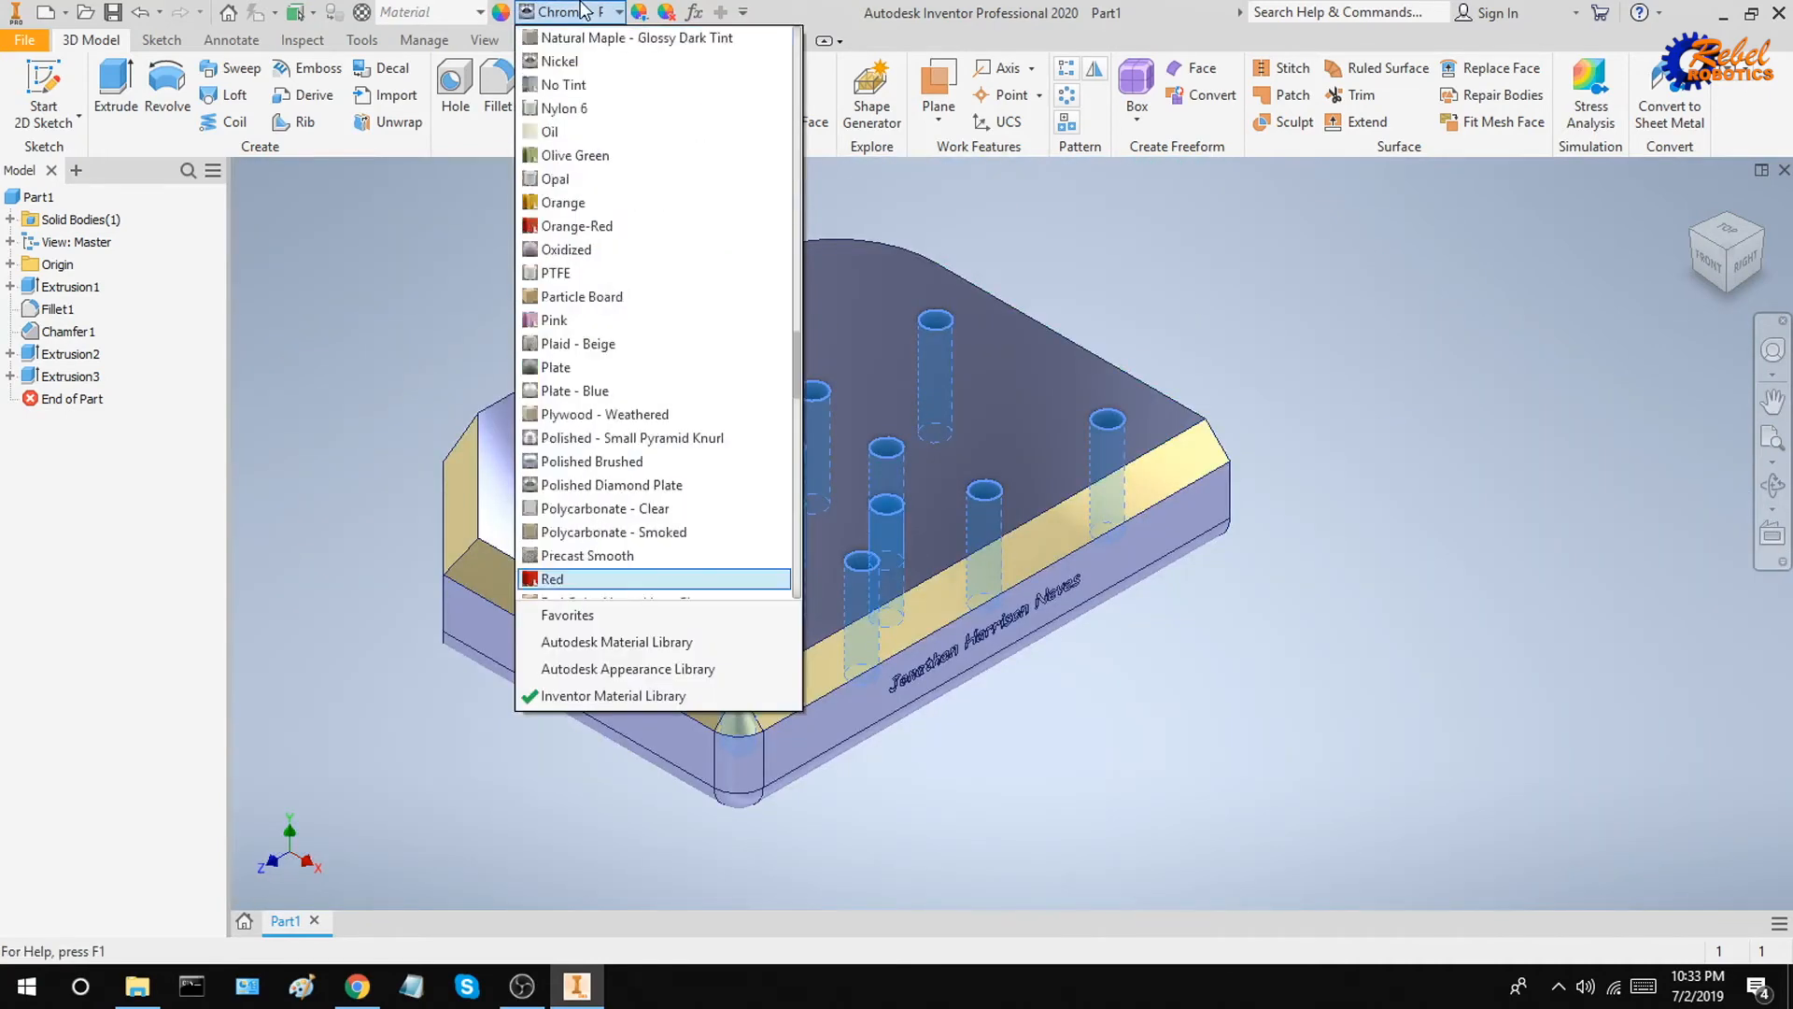
{"action": "key", "text": "Return"}
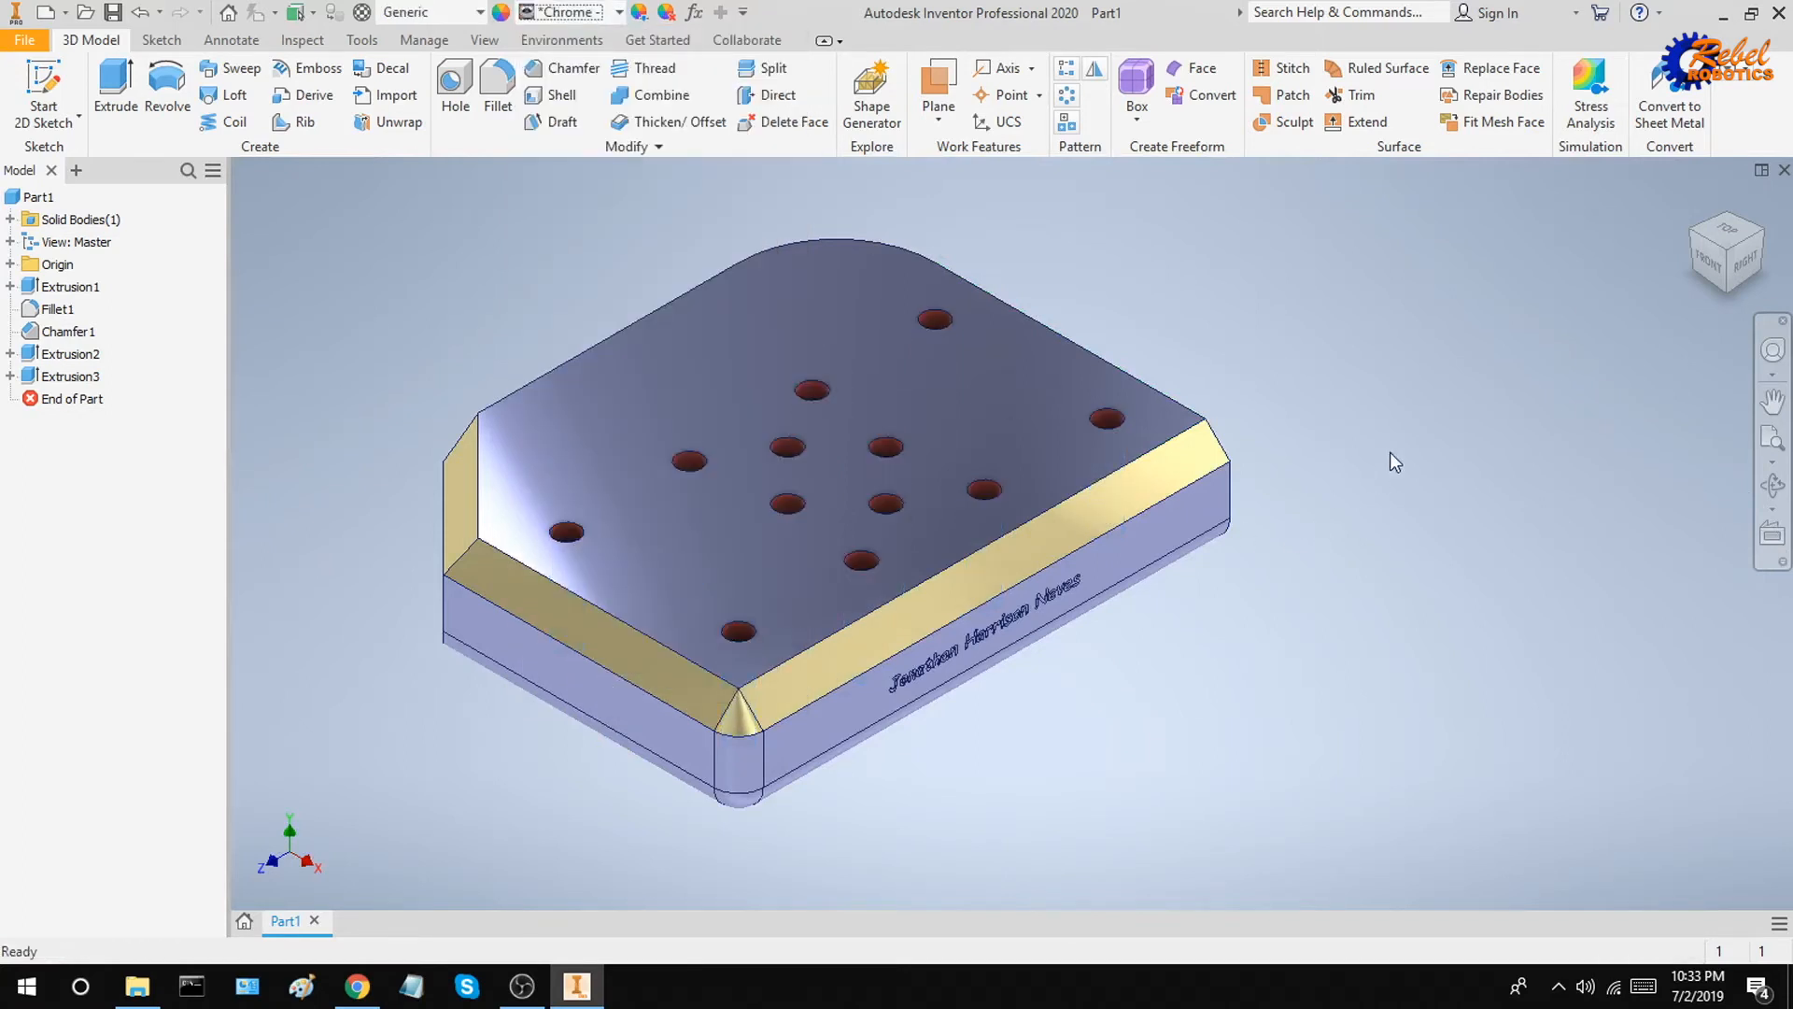
Step: Select every letter of the first word of the raised text and adjust its appearance colour to red
{"action": "middle_click_drag", "start_coordinate": [1390, 462], "coordinate": [1459, 482]}
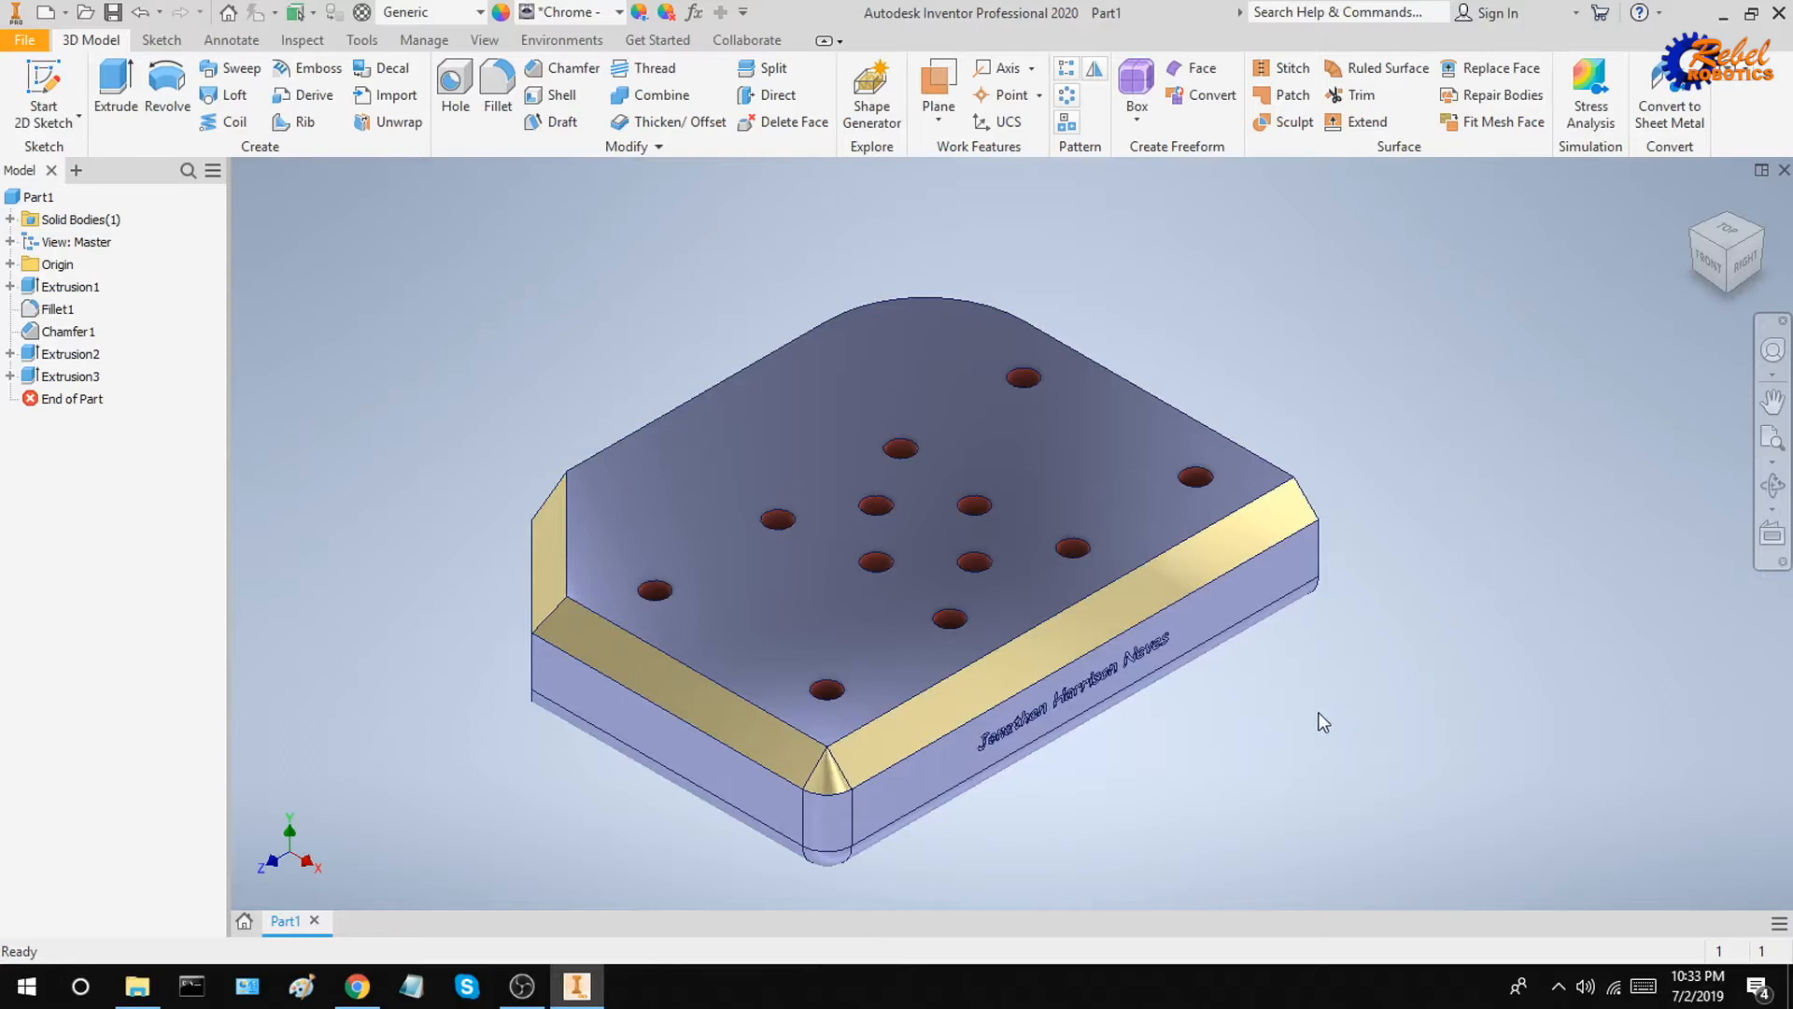
{"action": "middle_click_drag", "start_coordinate": [1197, 737], "coordinate": [1173, 732], "text": "shift"}
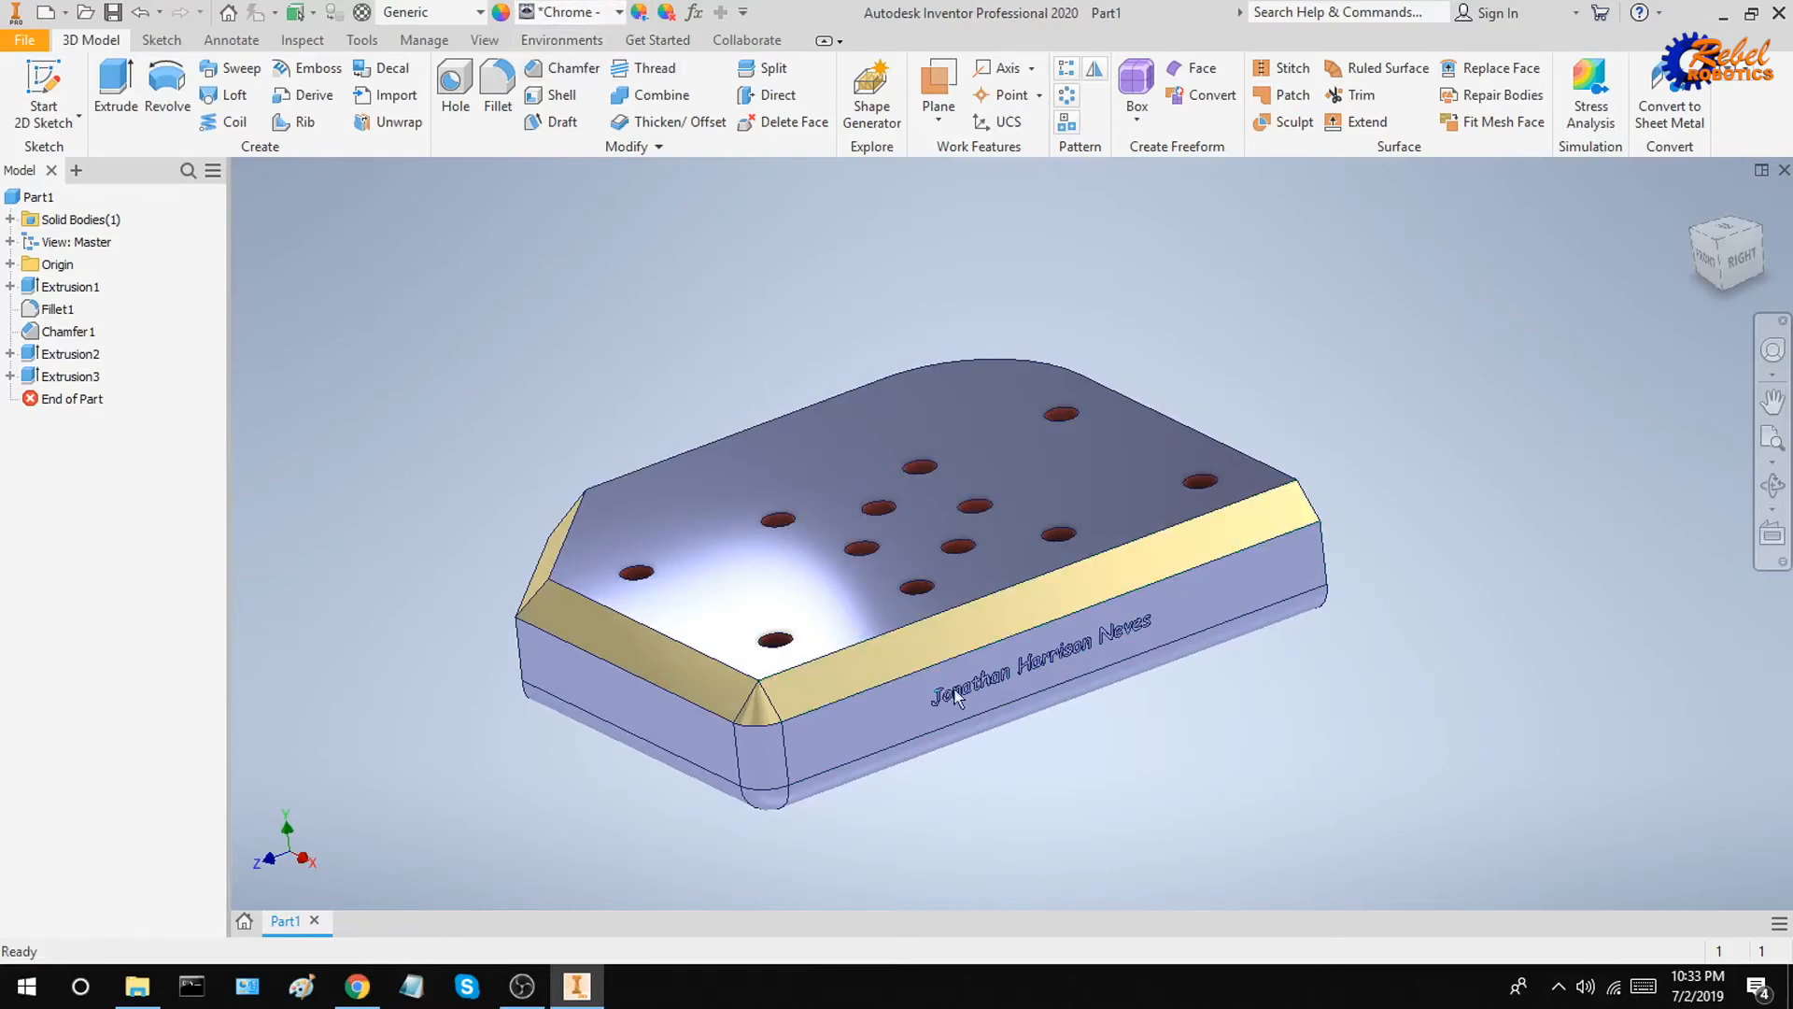
{"action": "scroll", "coordinate": [1061, 722], "scroll_direction": "down", "scroll_amount": 5}
{"action": "scroll", "coordinate": [1056, 723], "scroll_direction": "down", "scroll_amount": 8}
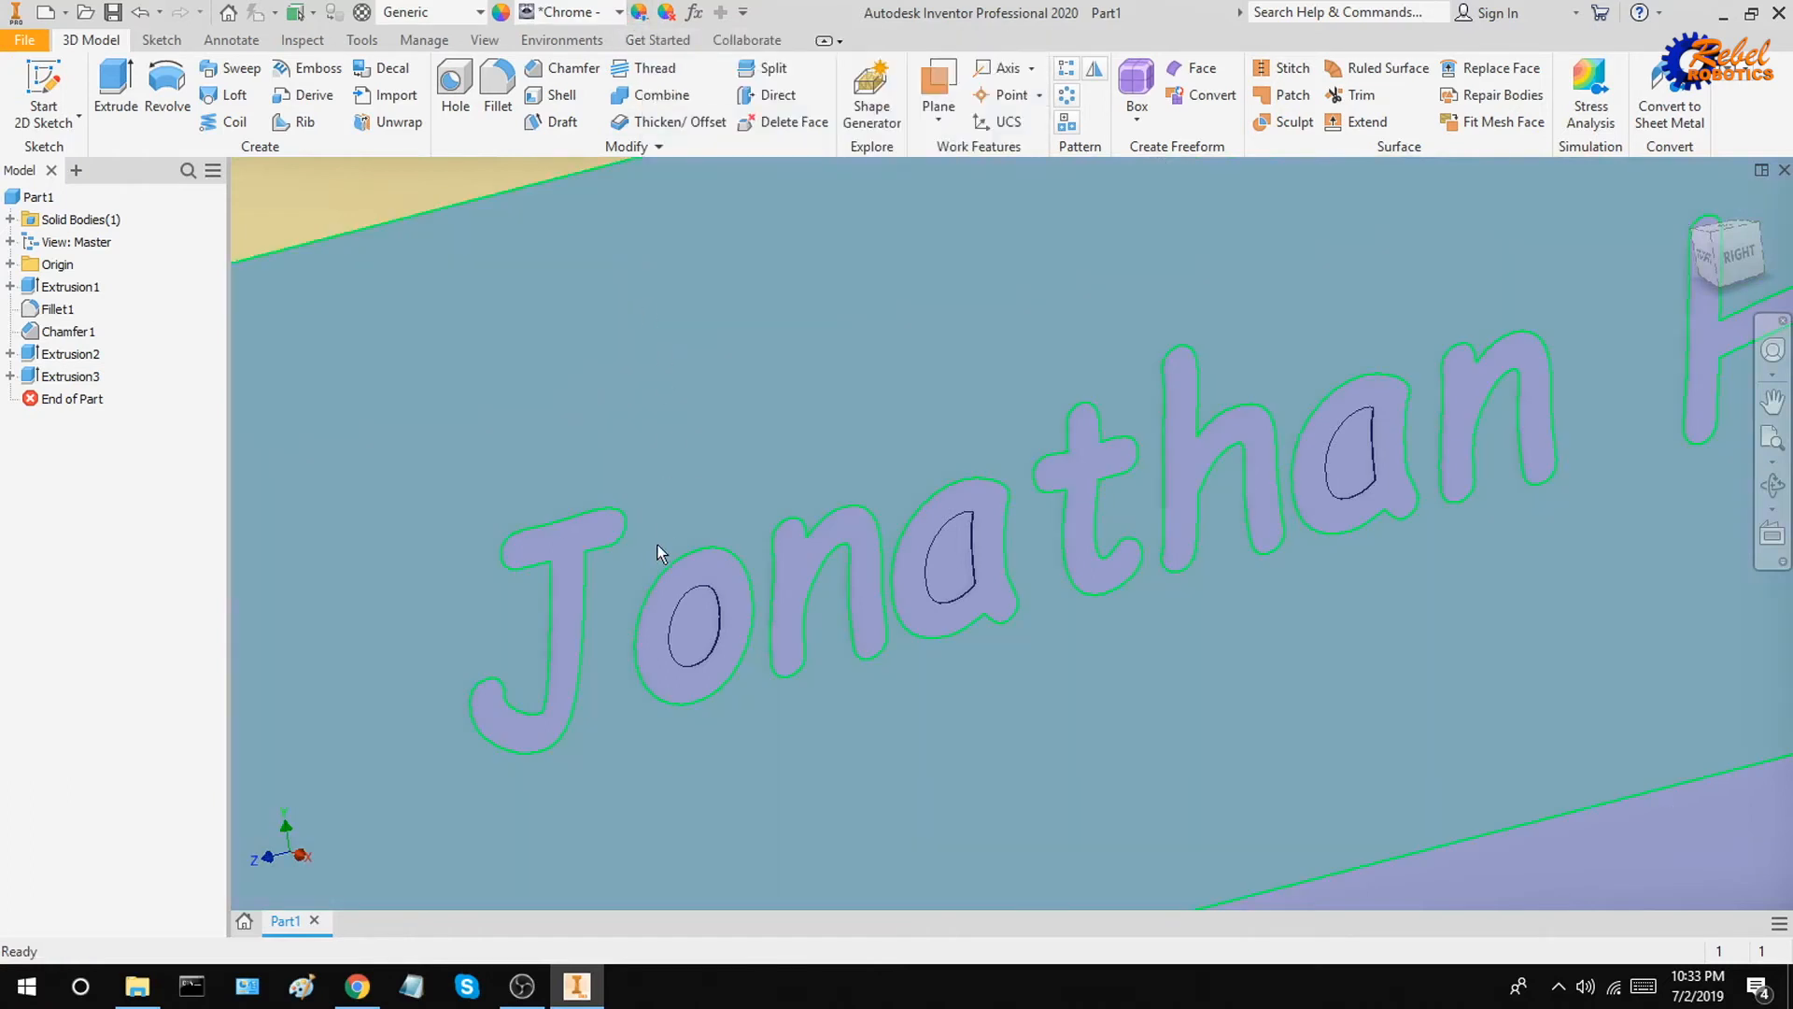
{"action": "left_click", "coordinate": [597, 537]}
{"action": "left_click", "coordinate": [710, 570]}
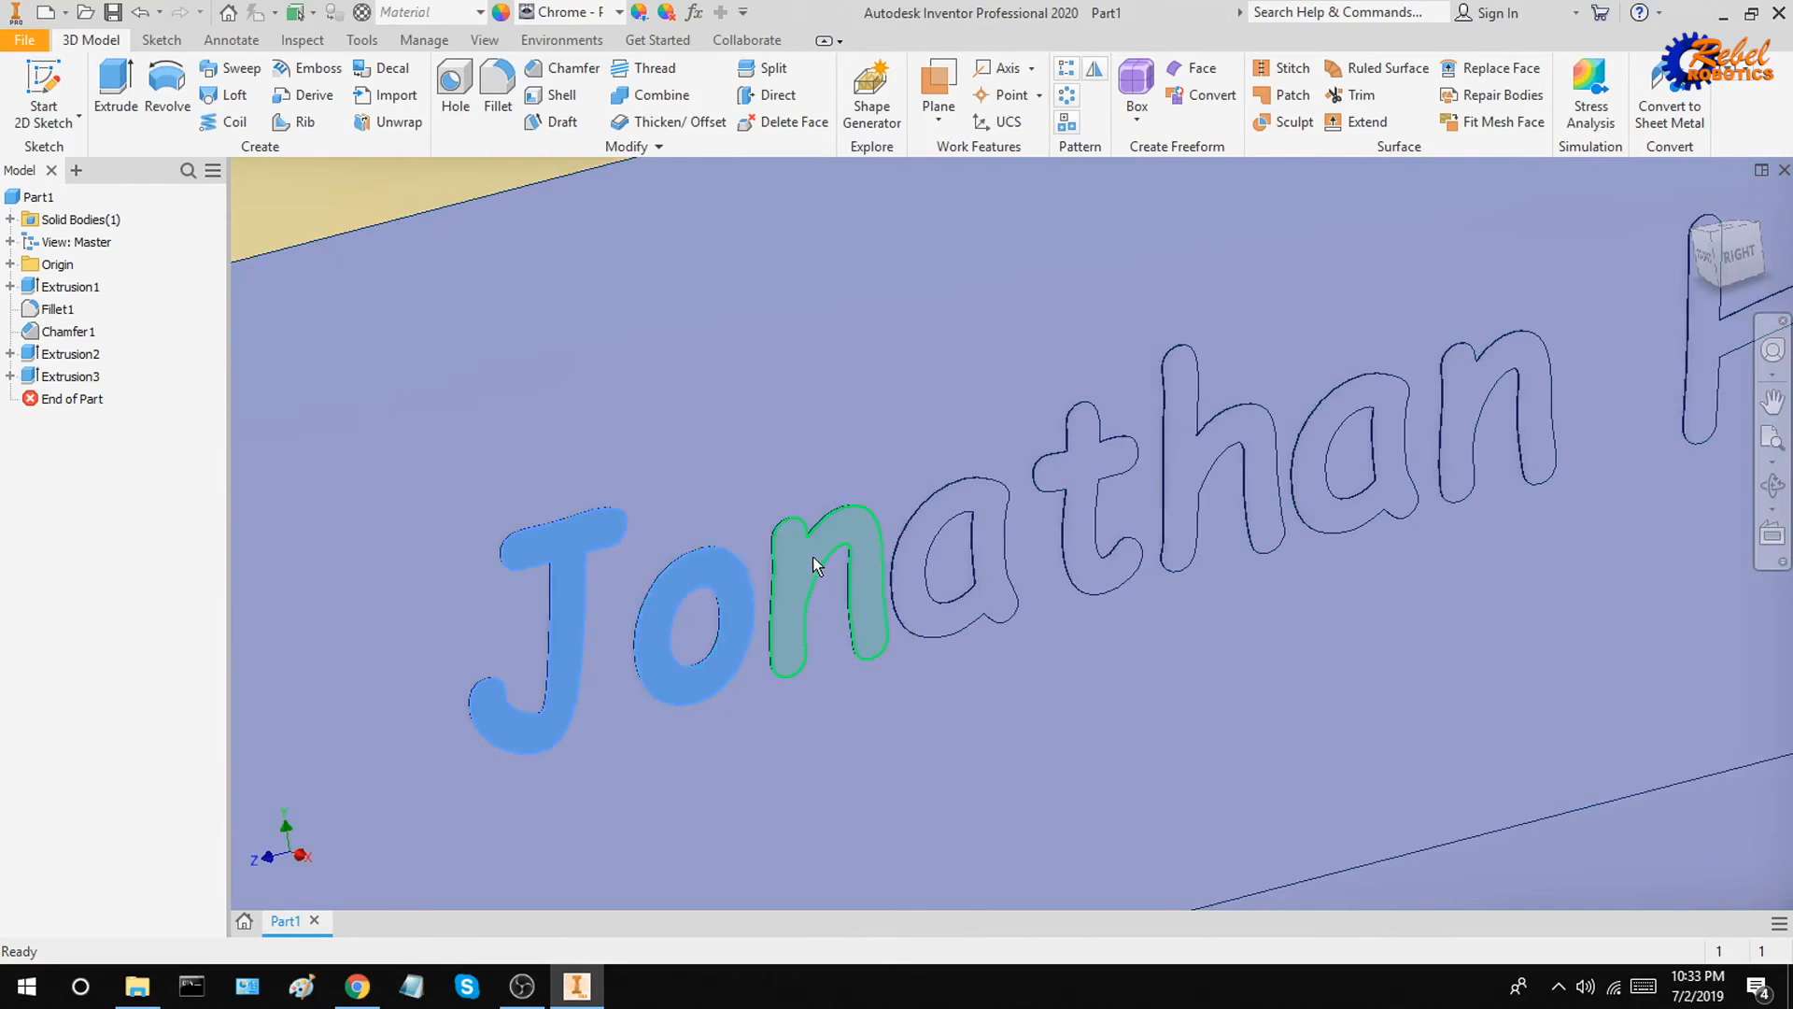
{"action": "left_click", "coordinate": [812, 557]}
{"action": "left_click", "coordinate": [945, 519]}
{"action": "left_click", "coordinate": [1084, 463]}
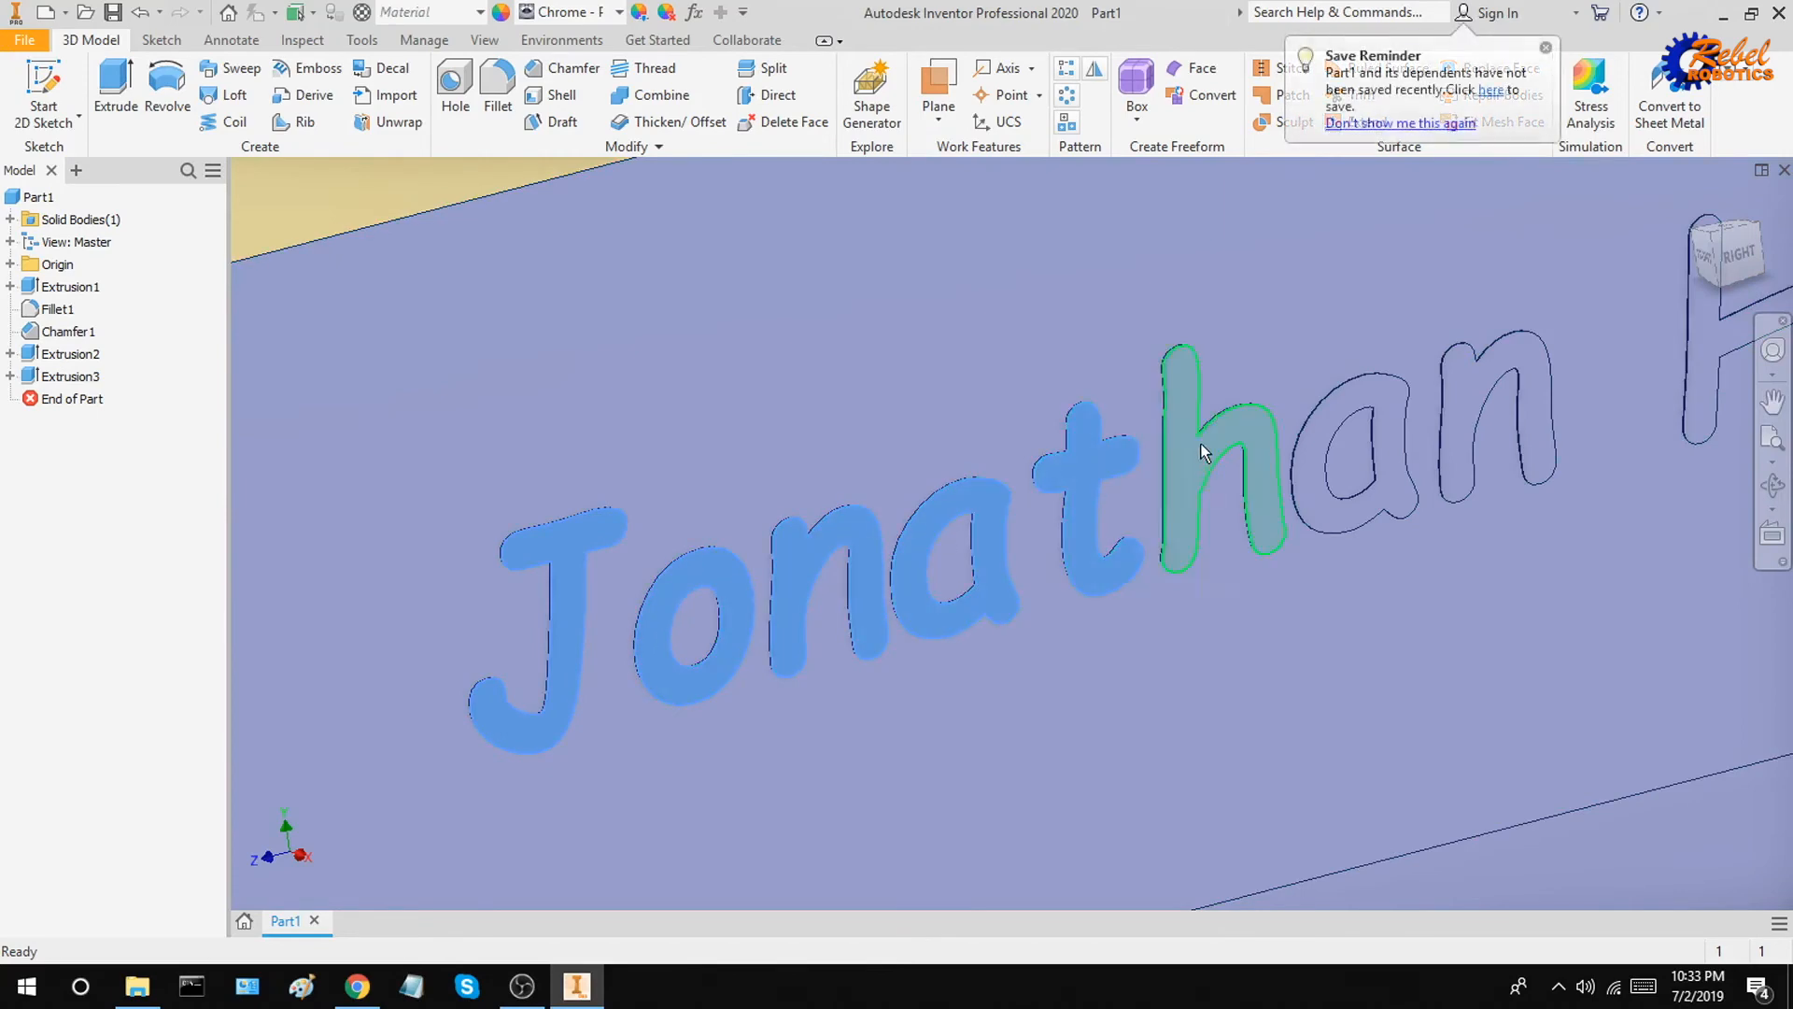
{"action": "left_click", "coordinate": [1204, 453]}
{"action": "left_click", "coordinate": [1327, 420]}
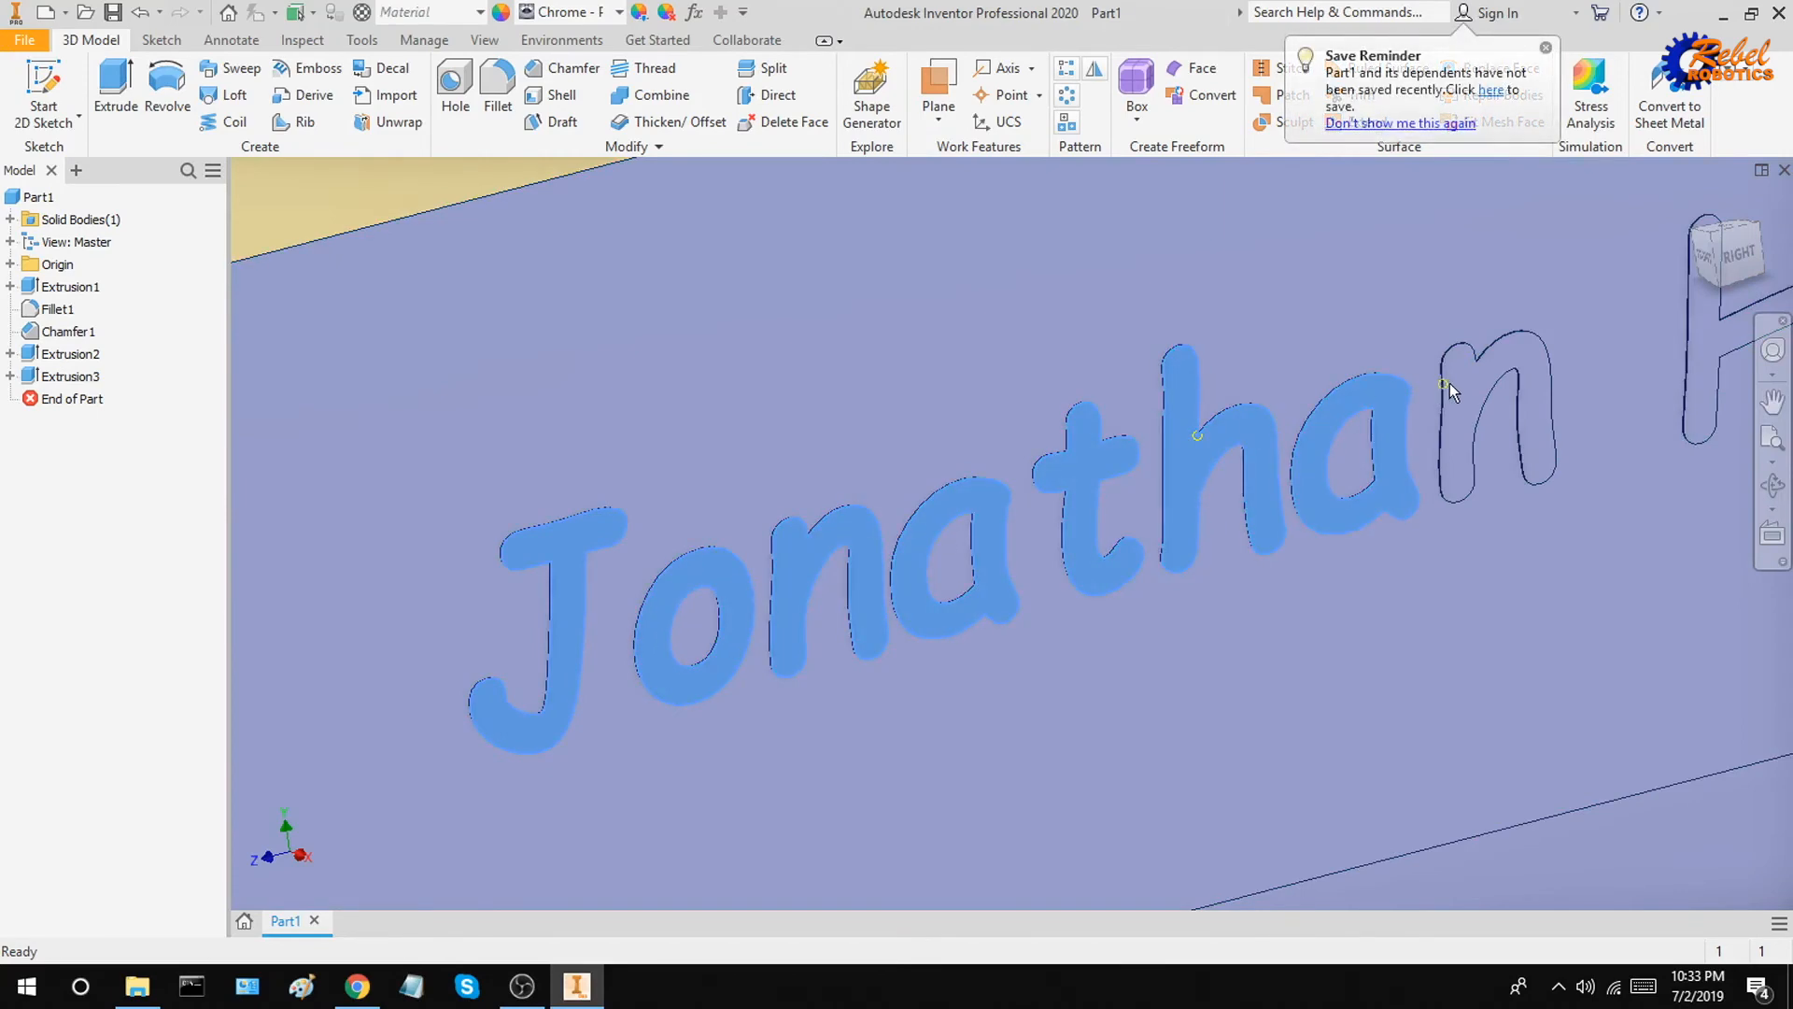
{"action": "left_click", "coordinate": [1453, 383]}
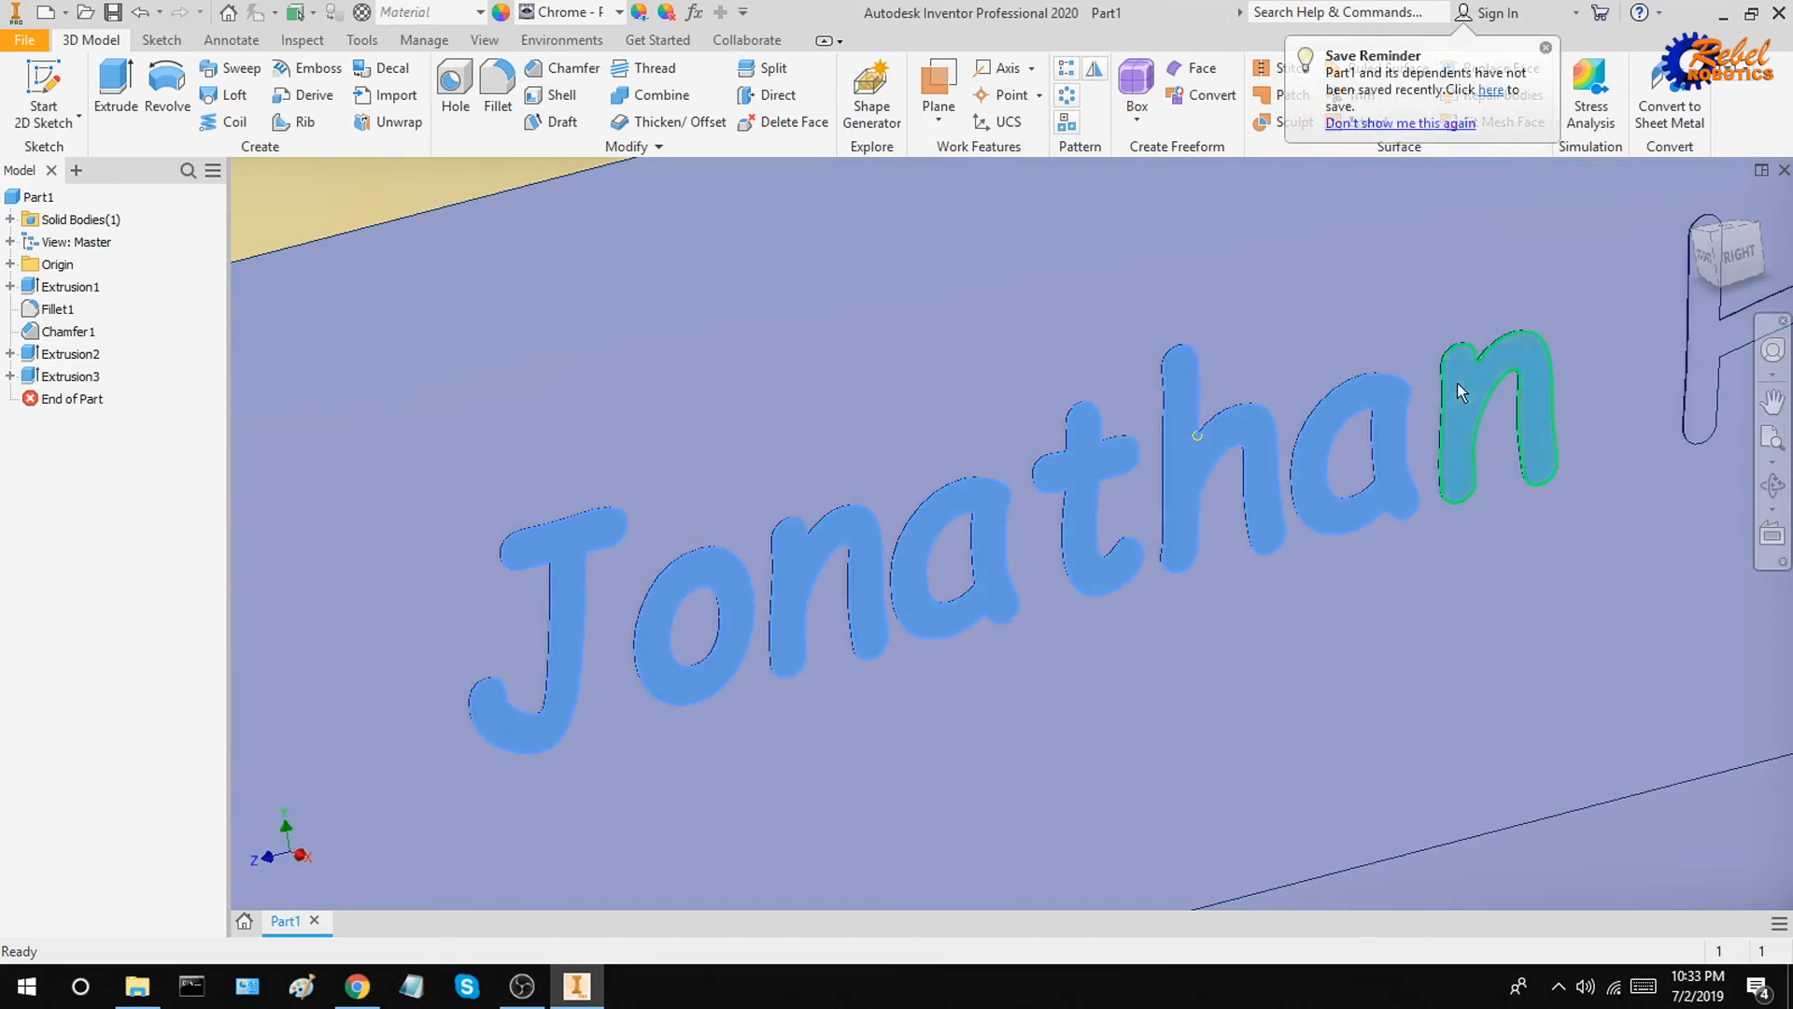
{"action": "left_click", "coordinate": [641, 9]}
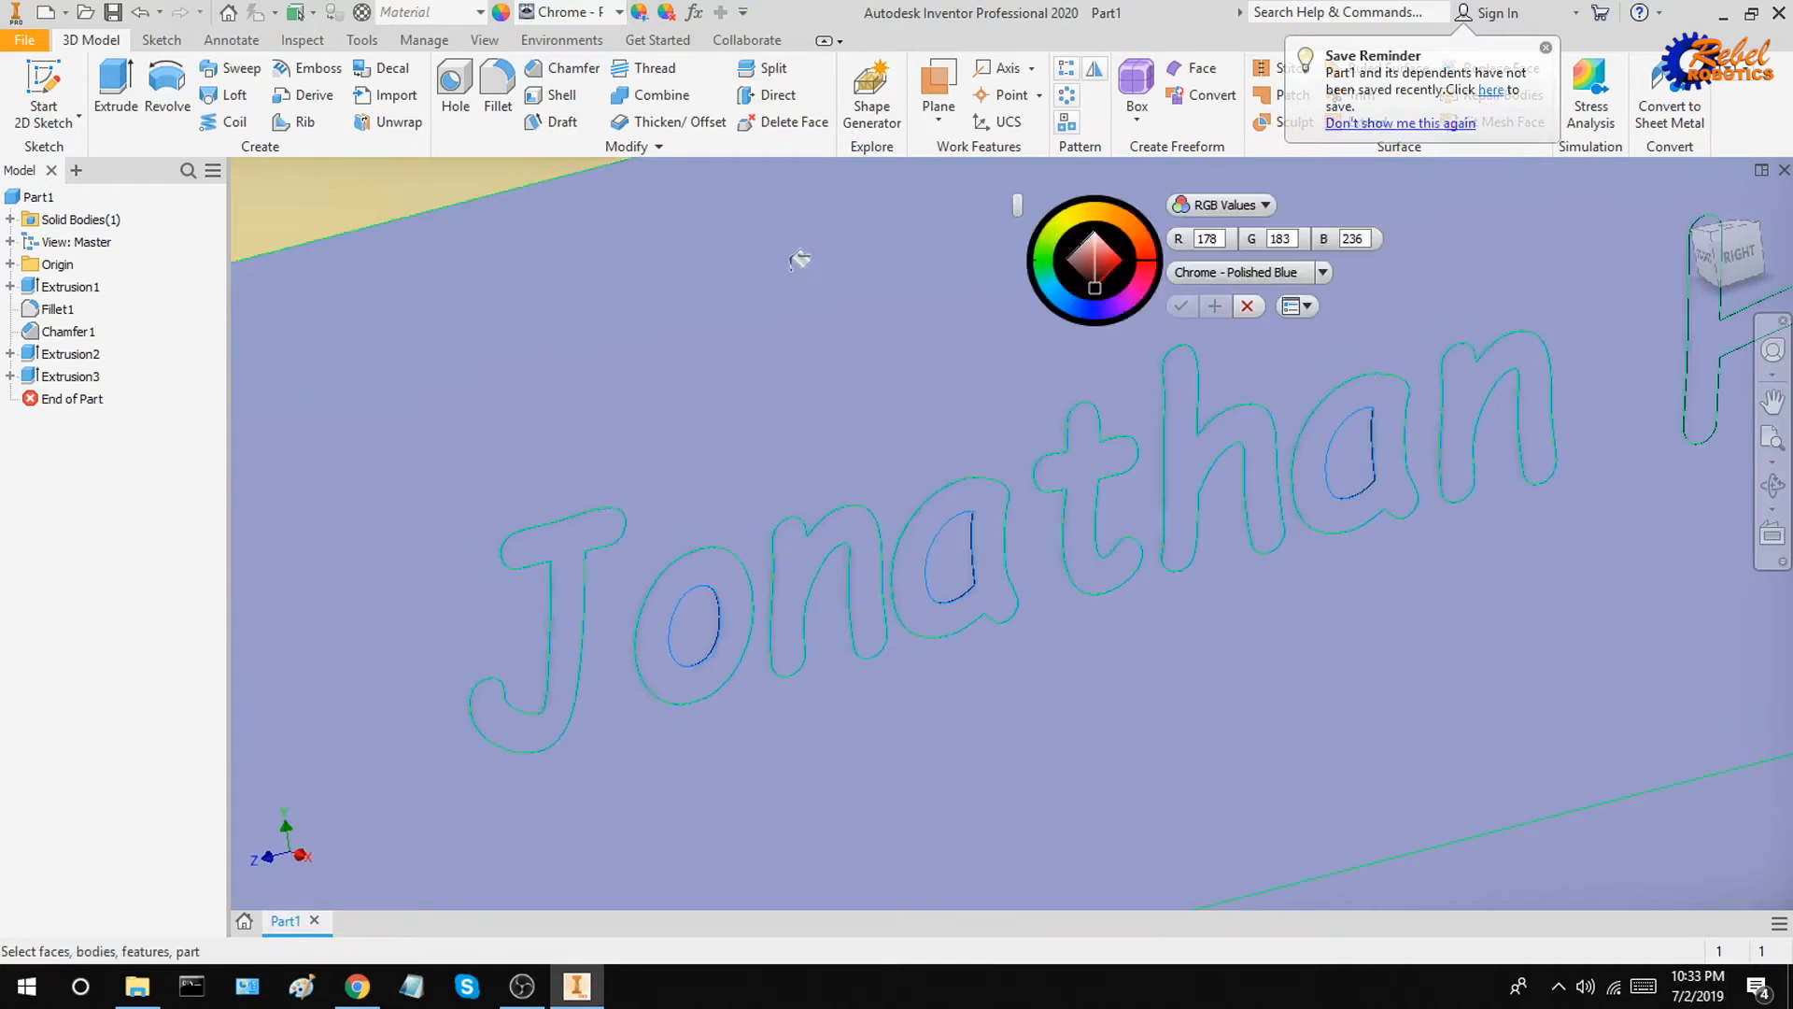
{"action": "left_click", "coordinate": [1059, 299]}
{"action": "left_click_drag", "start_coordinate": [1059, 299], "coordinate": [1149, 257]}
{"action": "left_click", "coordinate": [1181, 305]}
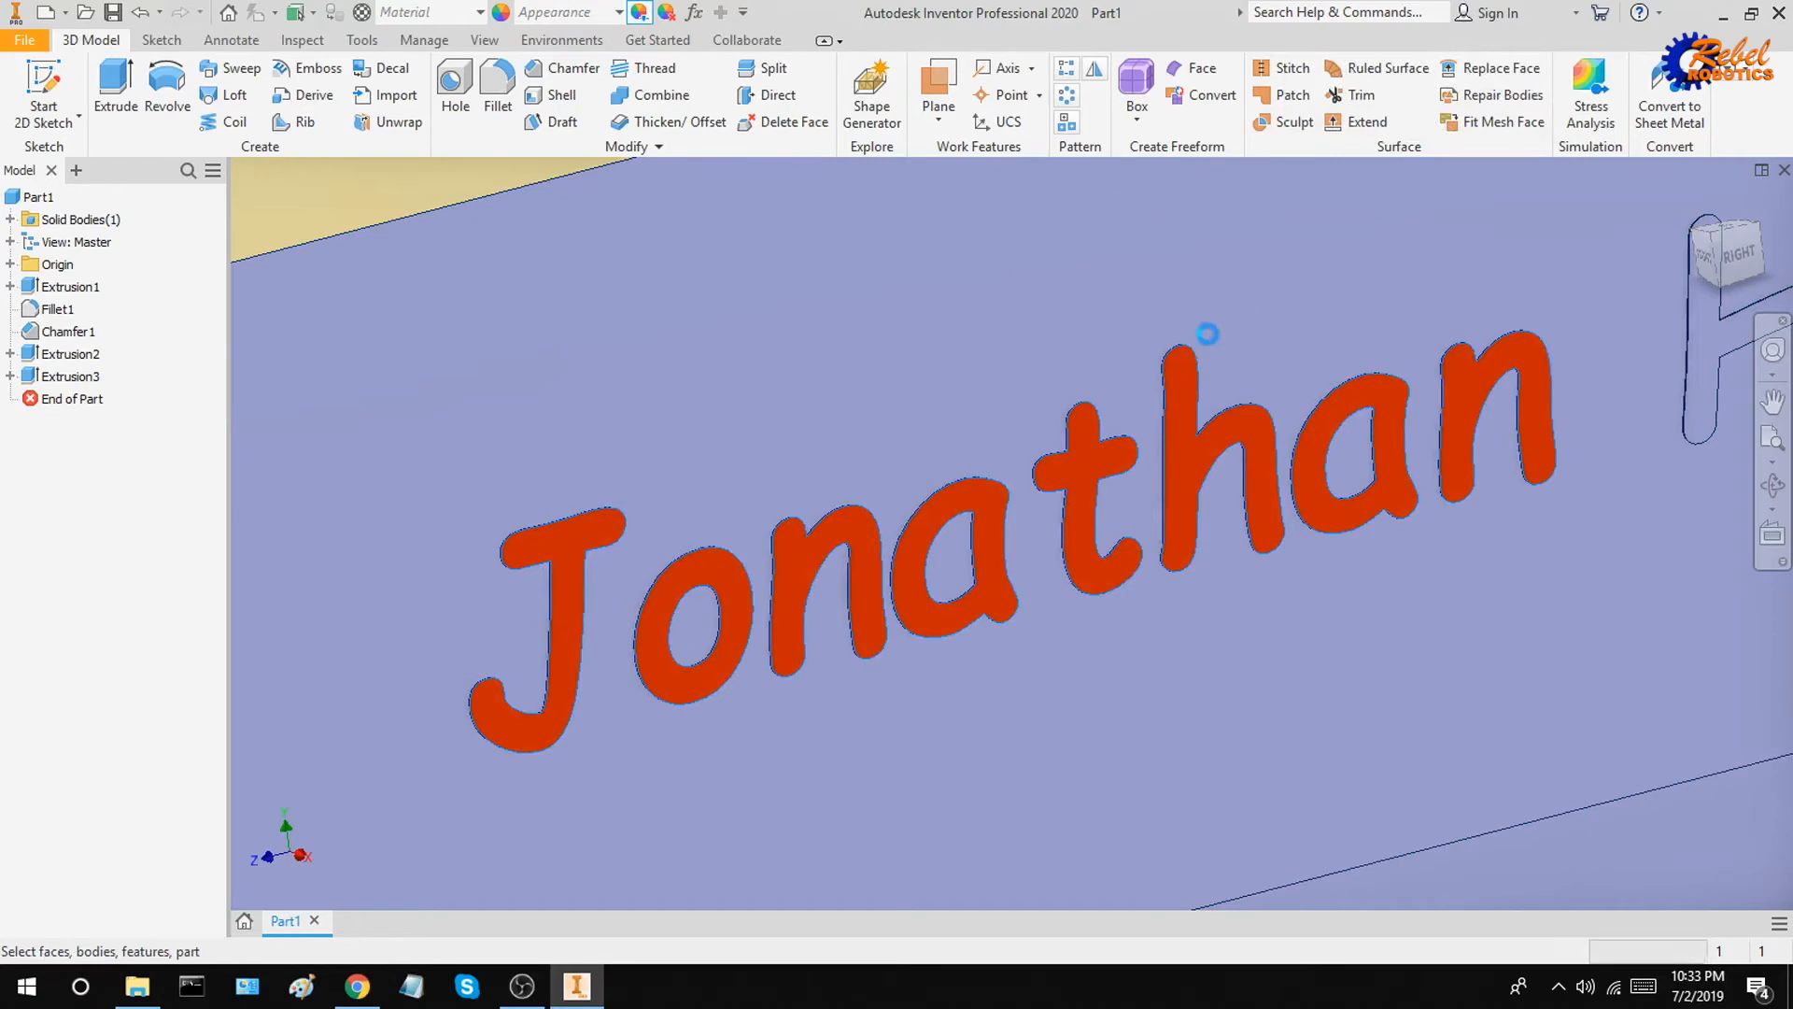
Step: Measure the angle at the chamfered corner by picking three vertices along the chamfer with the Measure tool
{"action": "scroll", "coordinate": [1216, 348], "scroll_direction": "down", "scroll_amount": 5}
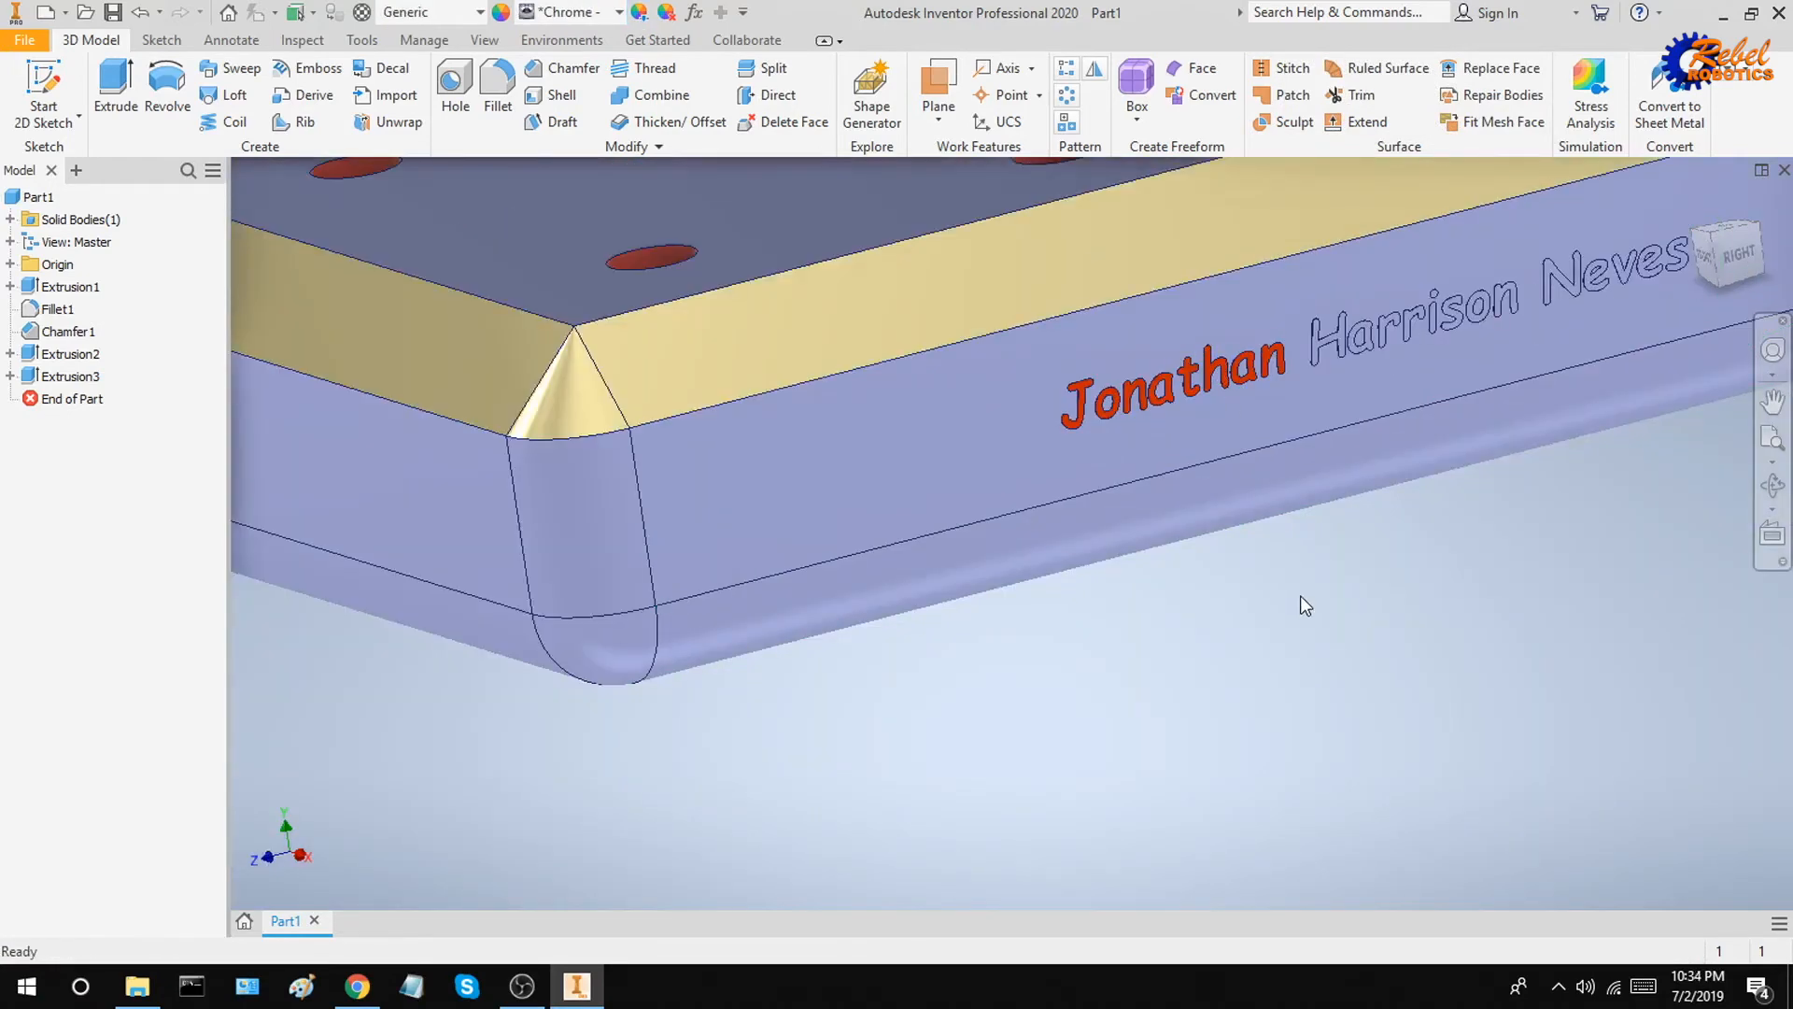
{"action": "scroll", "coordinate": [1303, 603], "scroll_direction": "up", "scroll_amount": 2}
{"action": "scroll", "coordinate": [1300, 596], "scroll_direction": "up", "scroll_amount": 3}
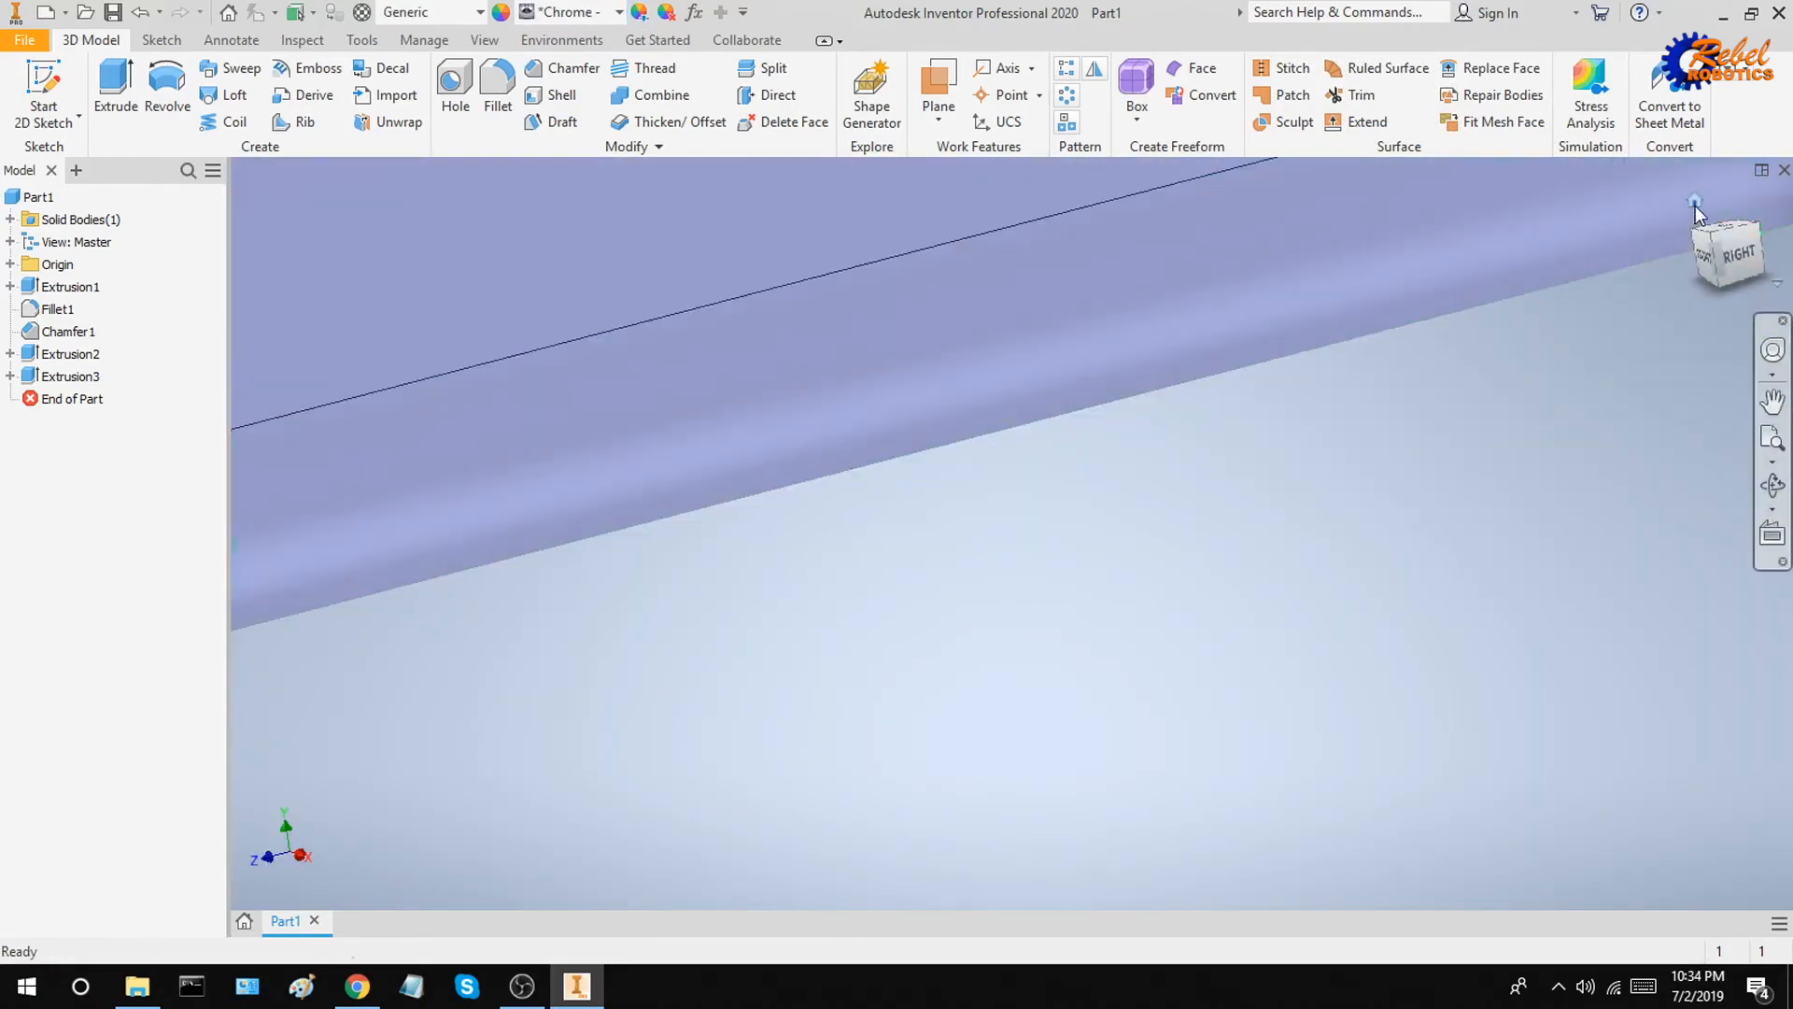
{"action": "left_click", "coordinate": [1695, 206]}
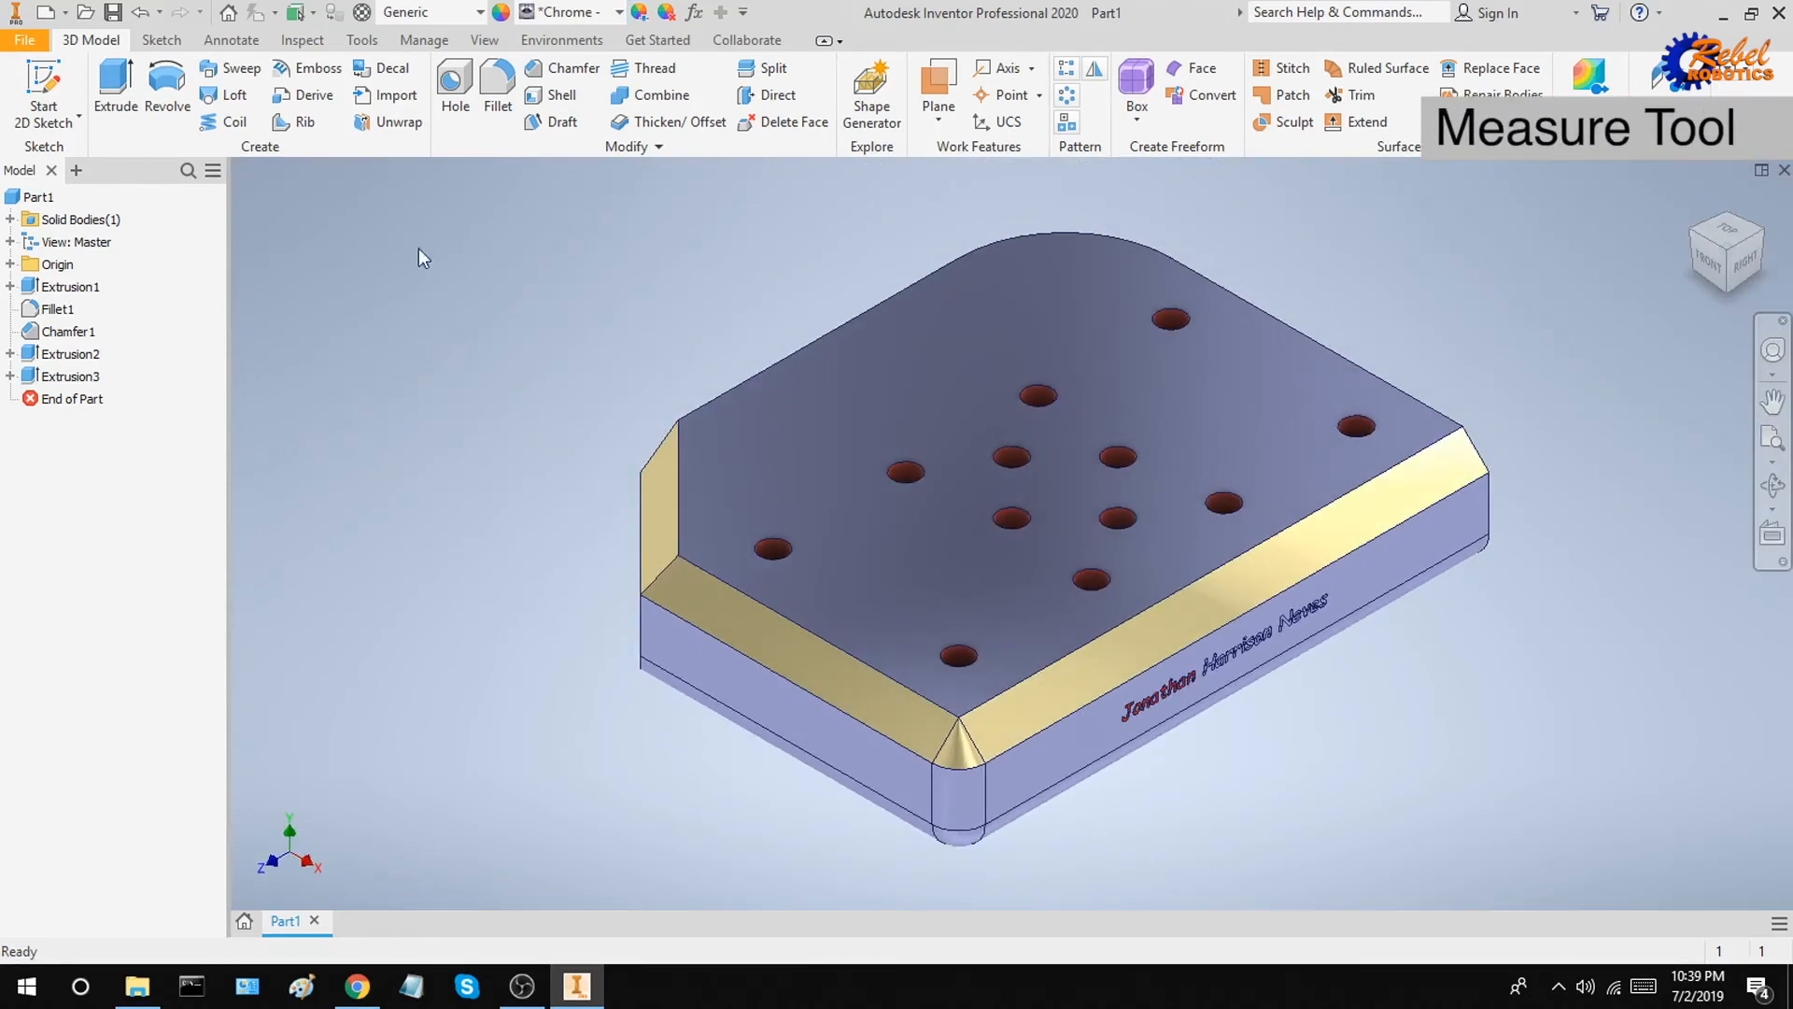
{"action": "left_click", "coordinate": [362, 42]}
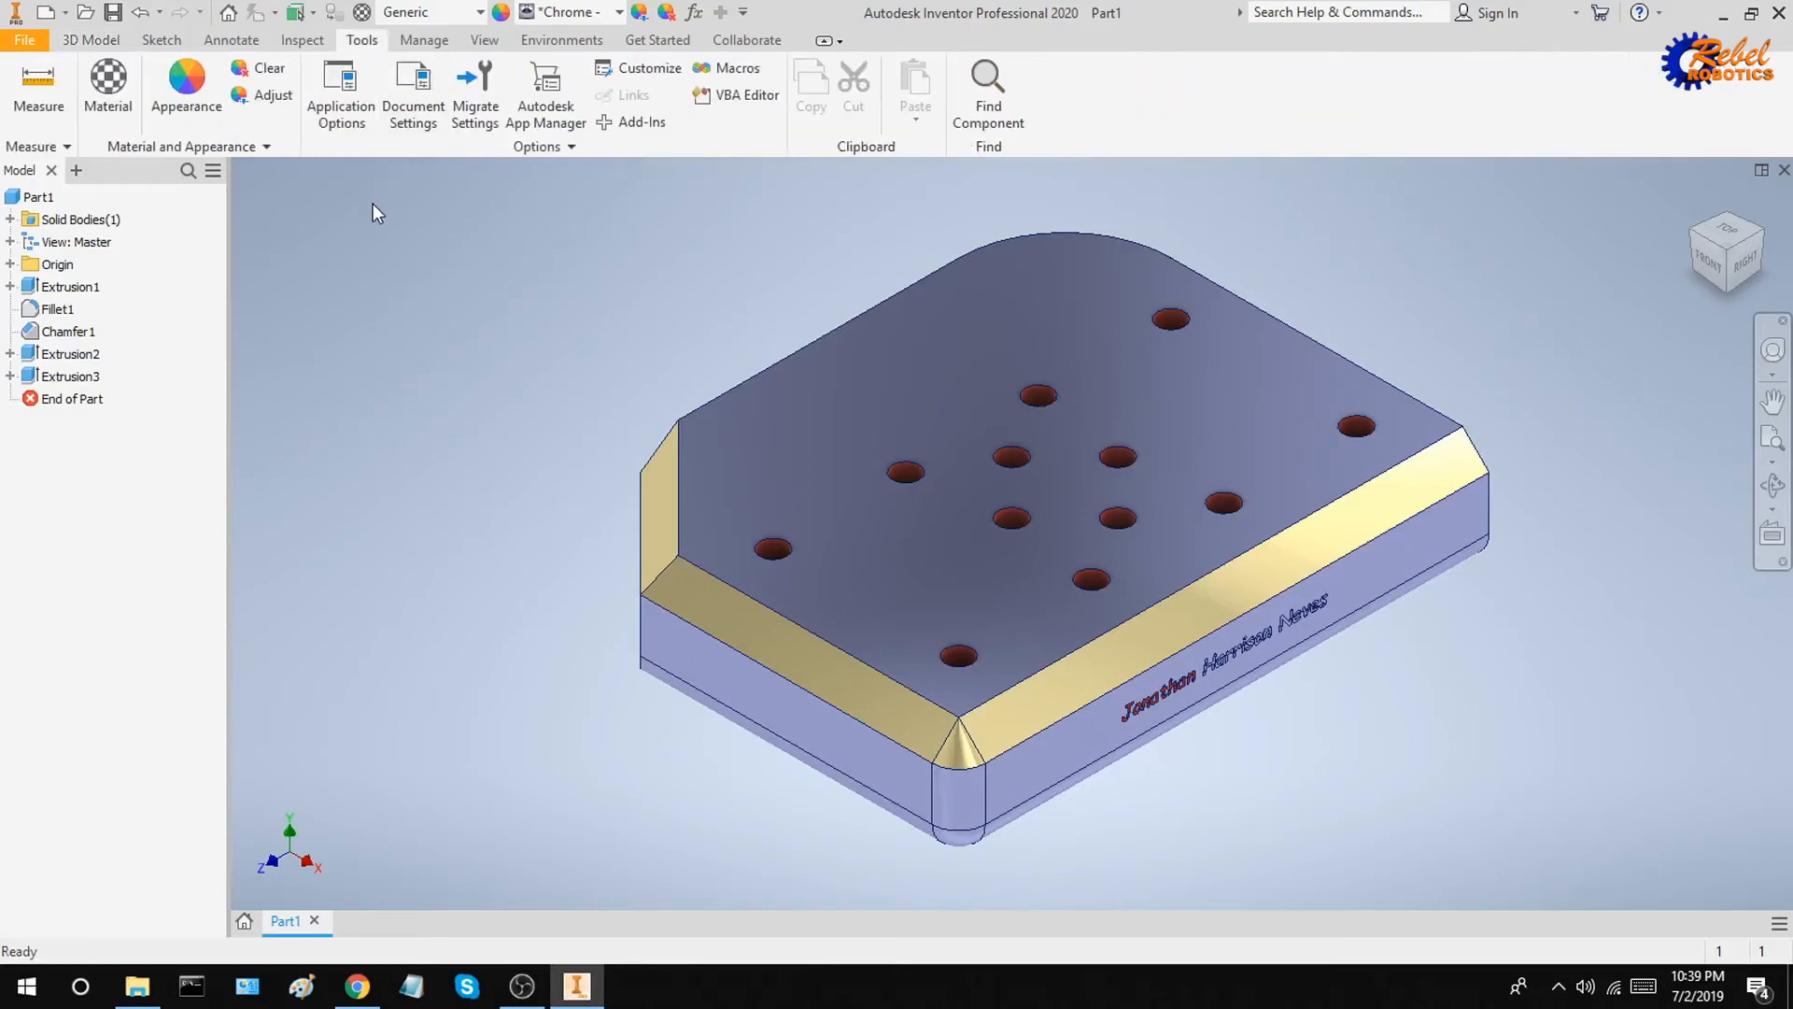
{"action": "left_click", "coordinate": [34, 88]}
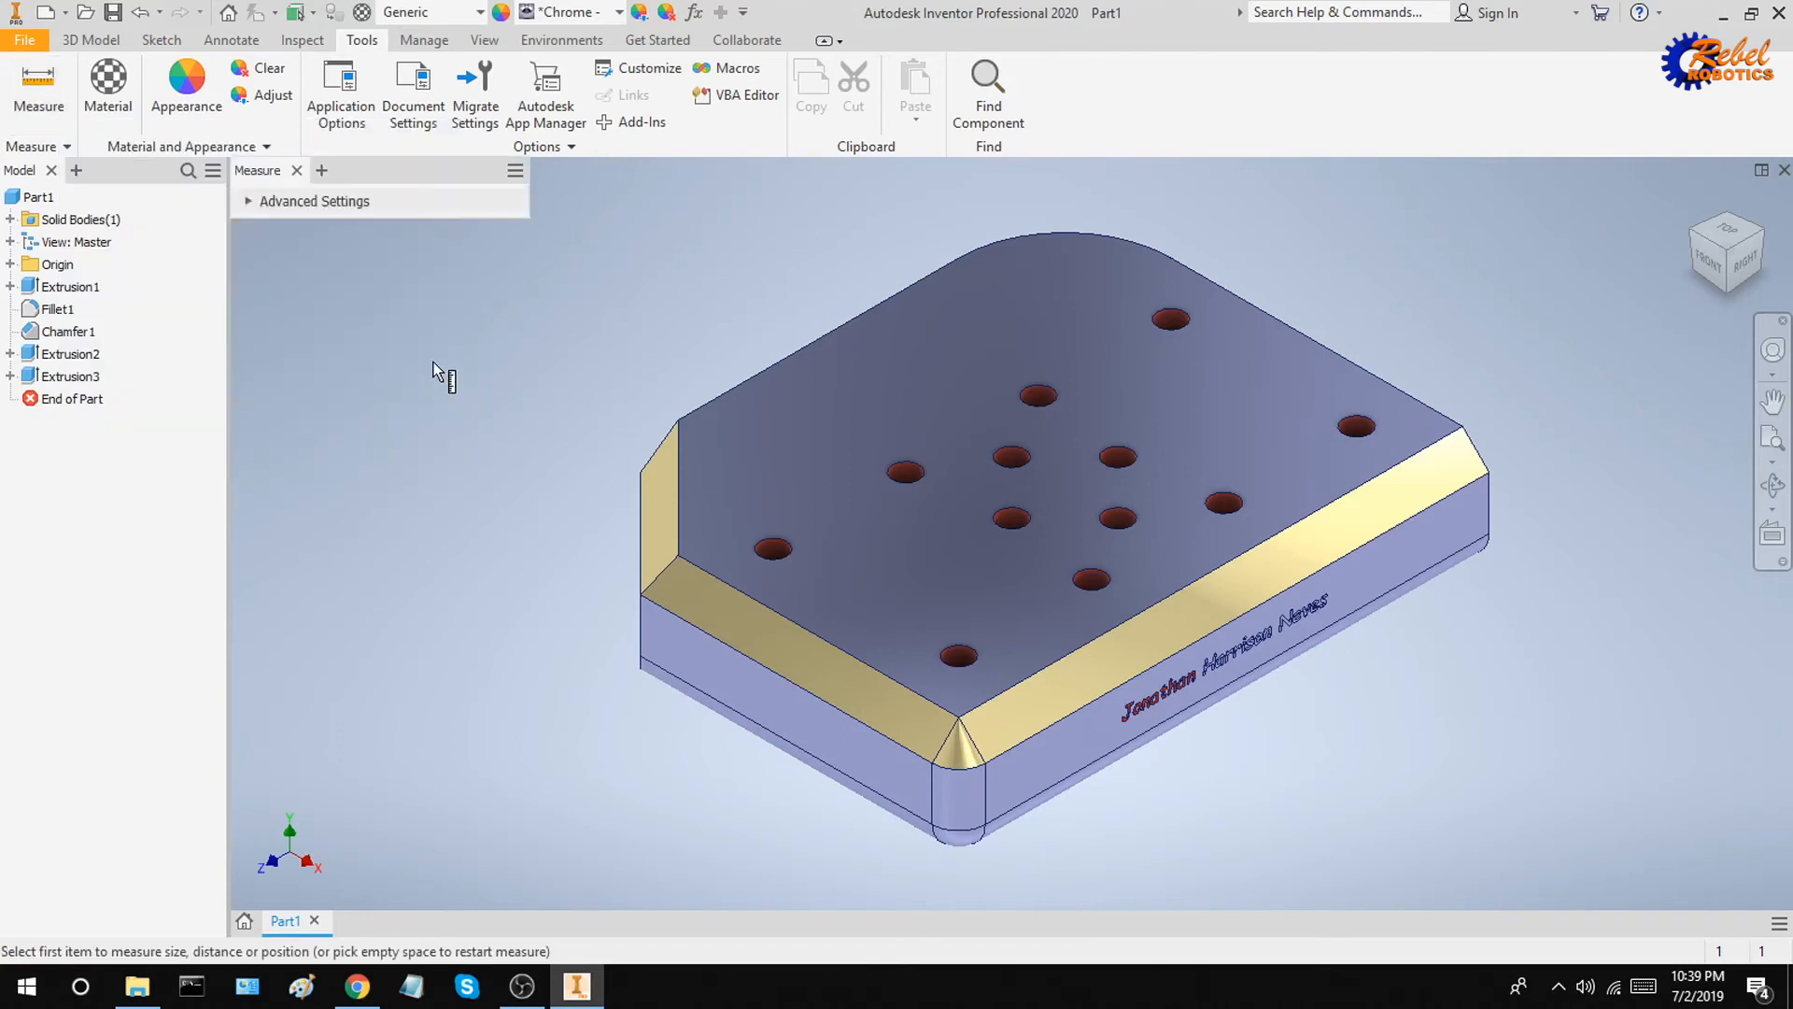
{"action": "key", "text": "shift"}
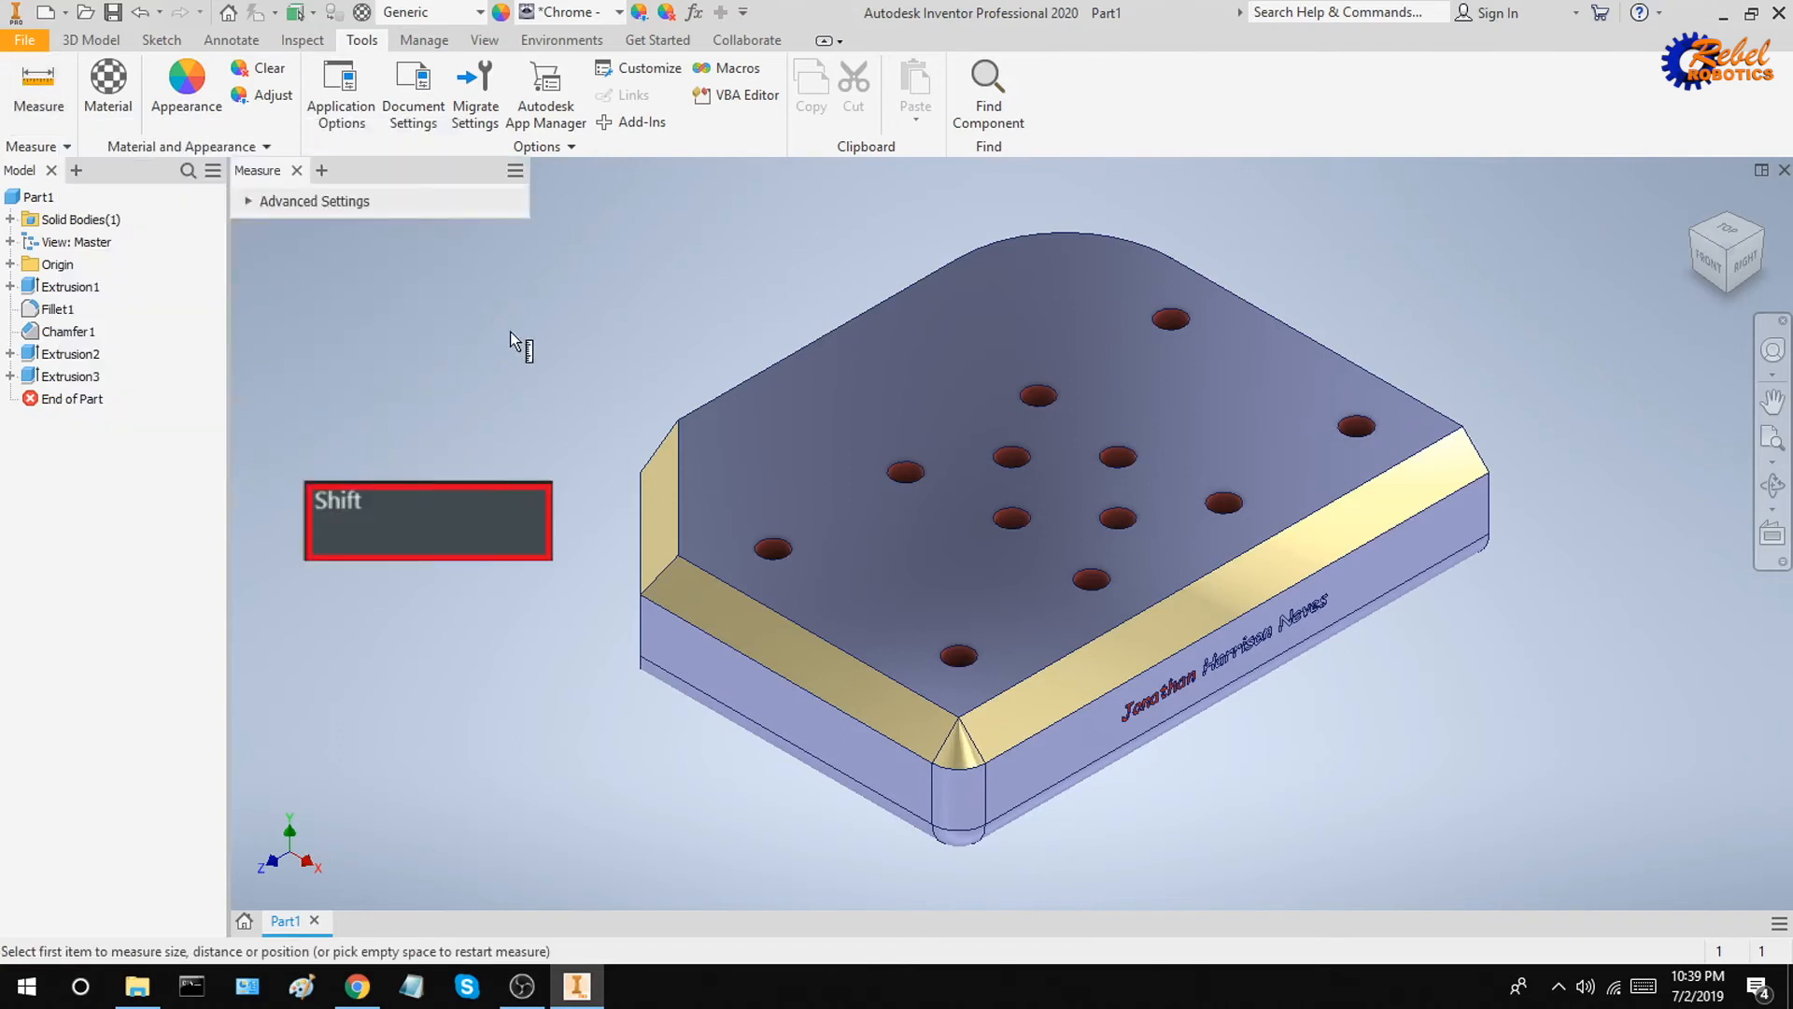
{"action": "left_click", "coordinate": [678, 422]}
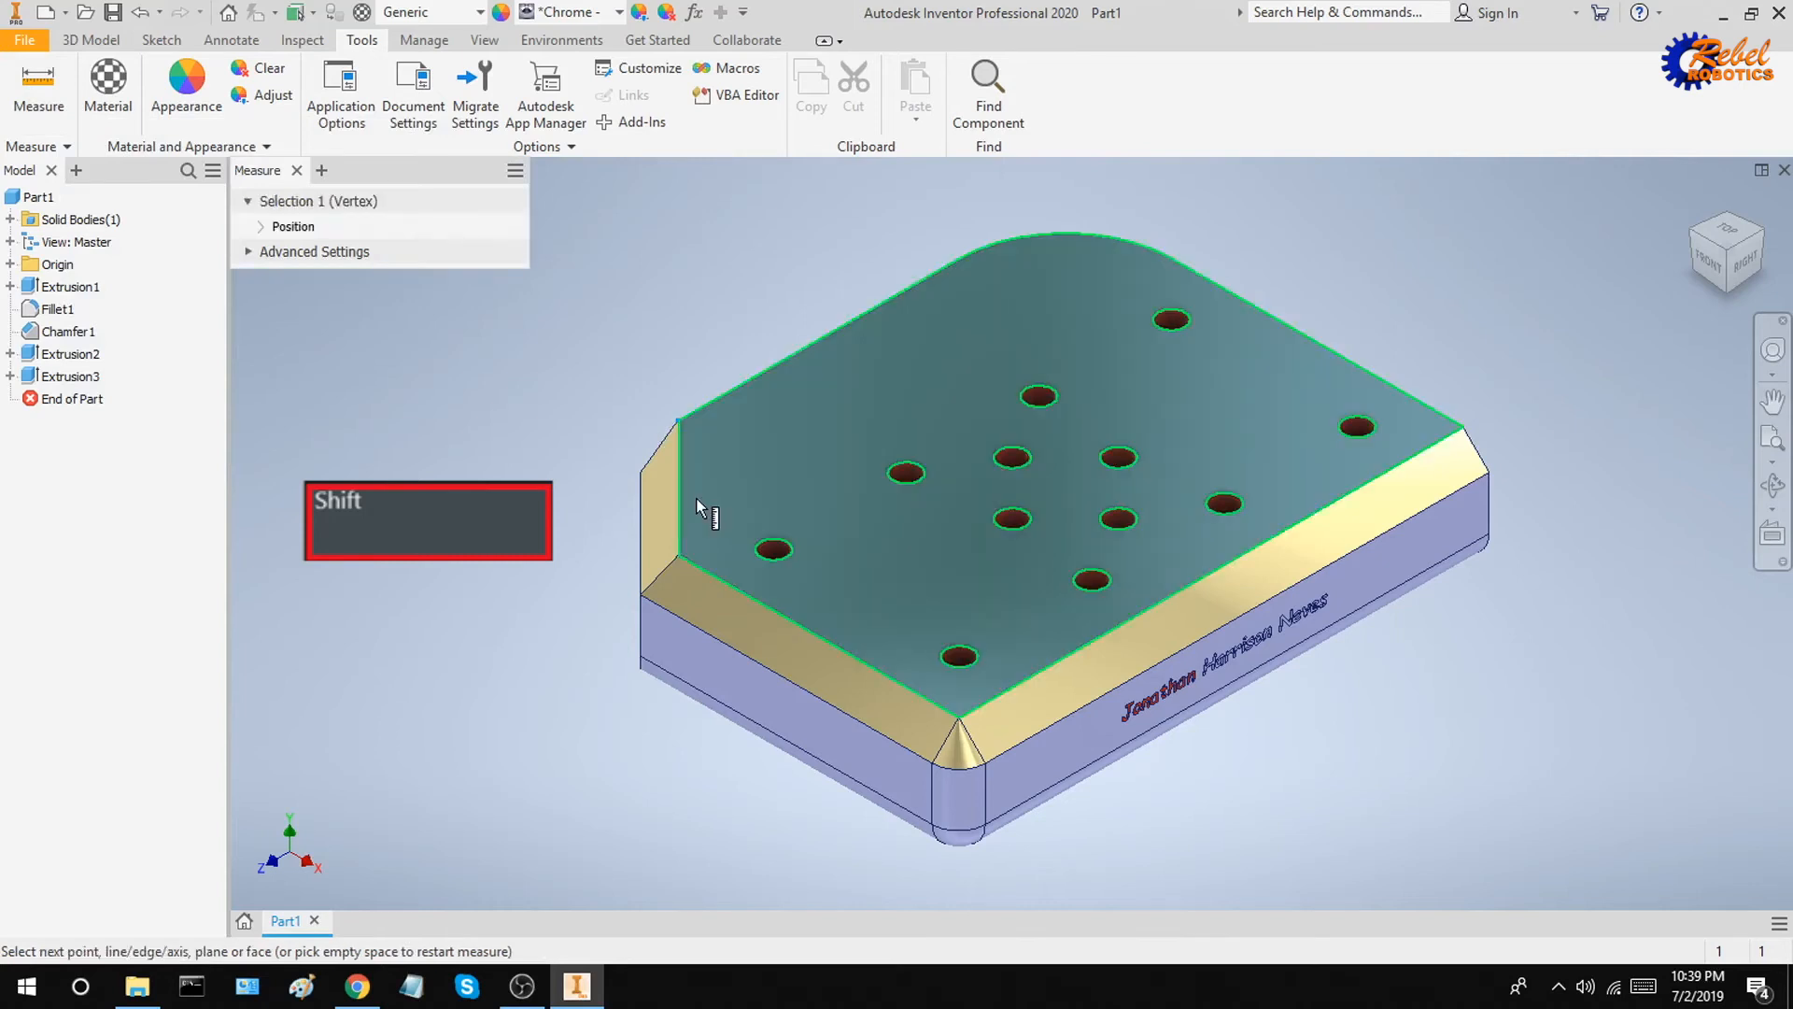
{"action": "left_click", "coordinate": [679, 555], "text": "shift"}
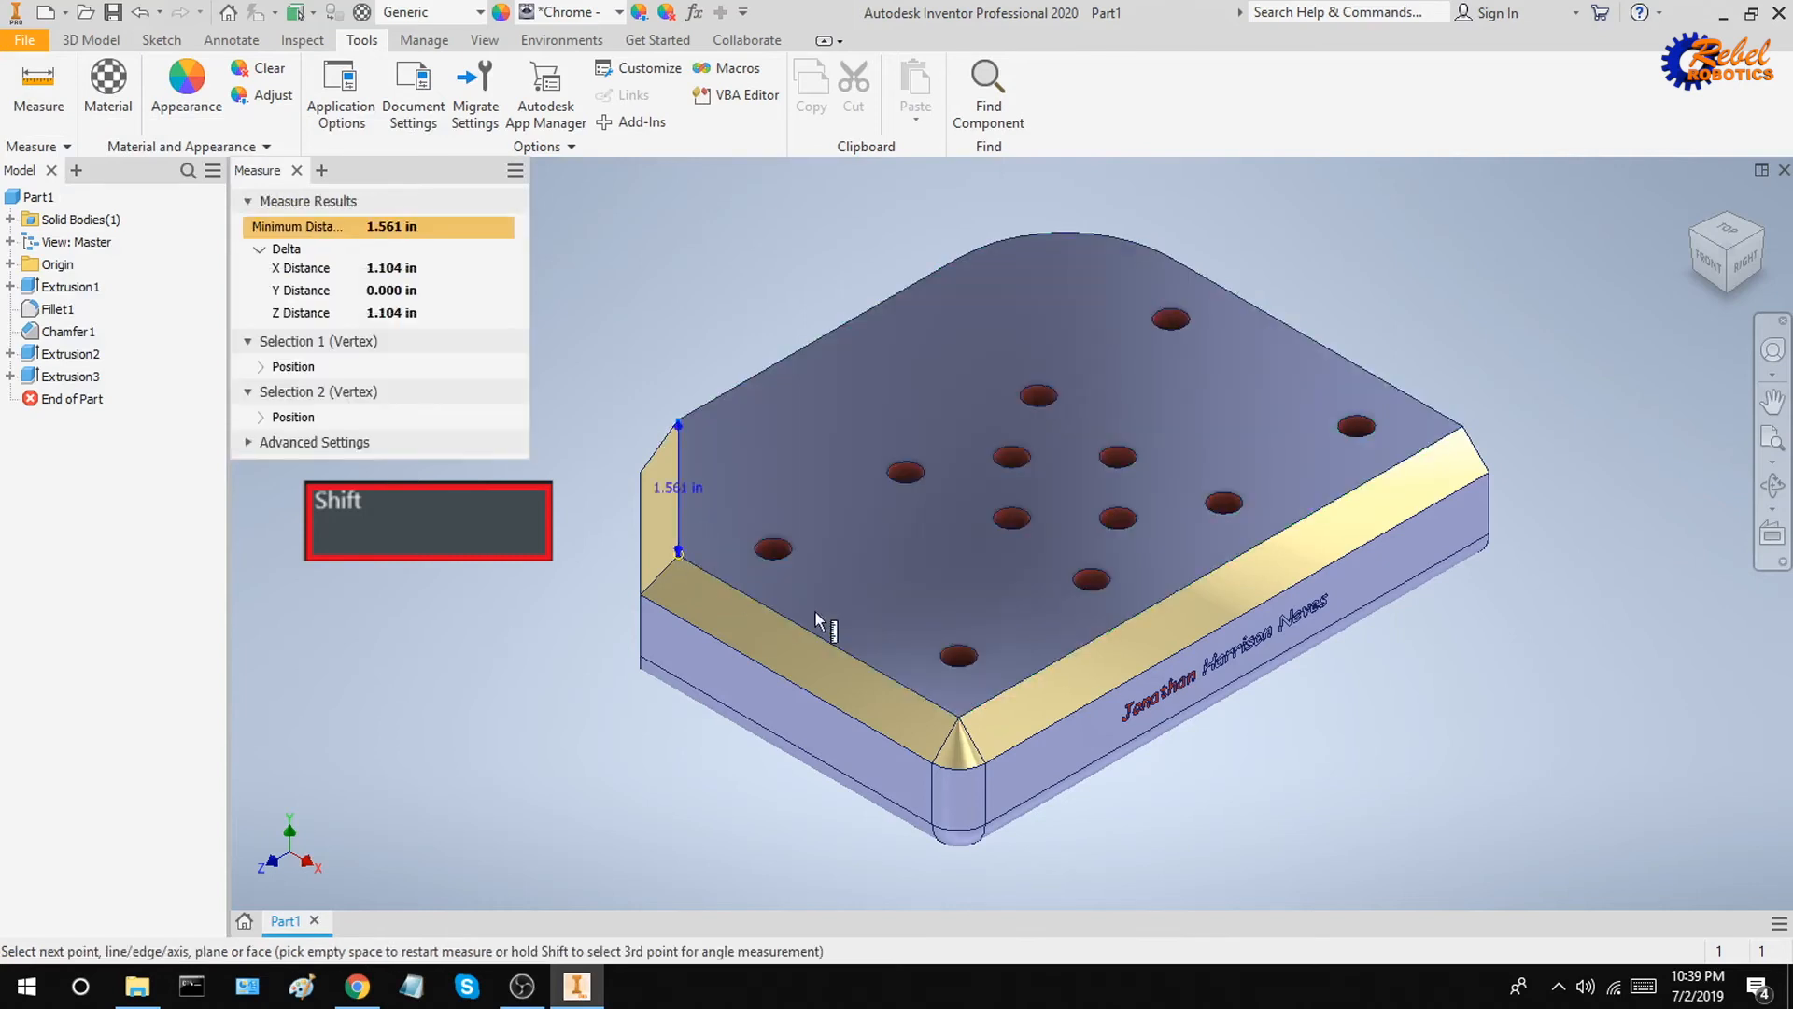
{"action": "left_click", "coordinate": [960, 717], "text": "shift"}
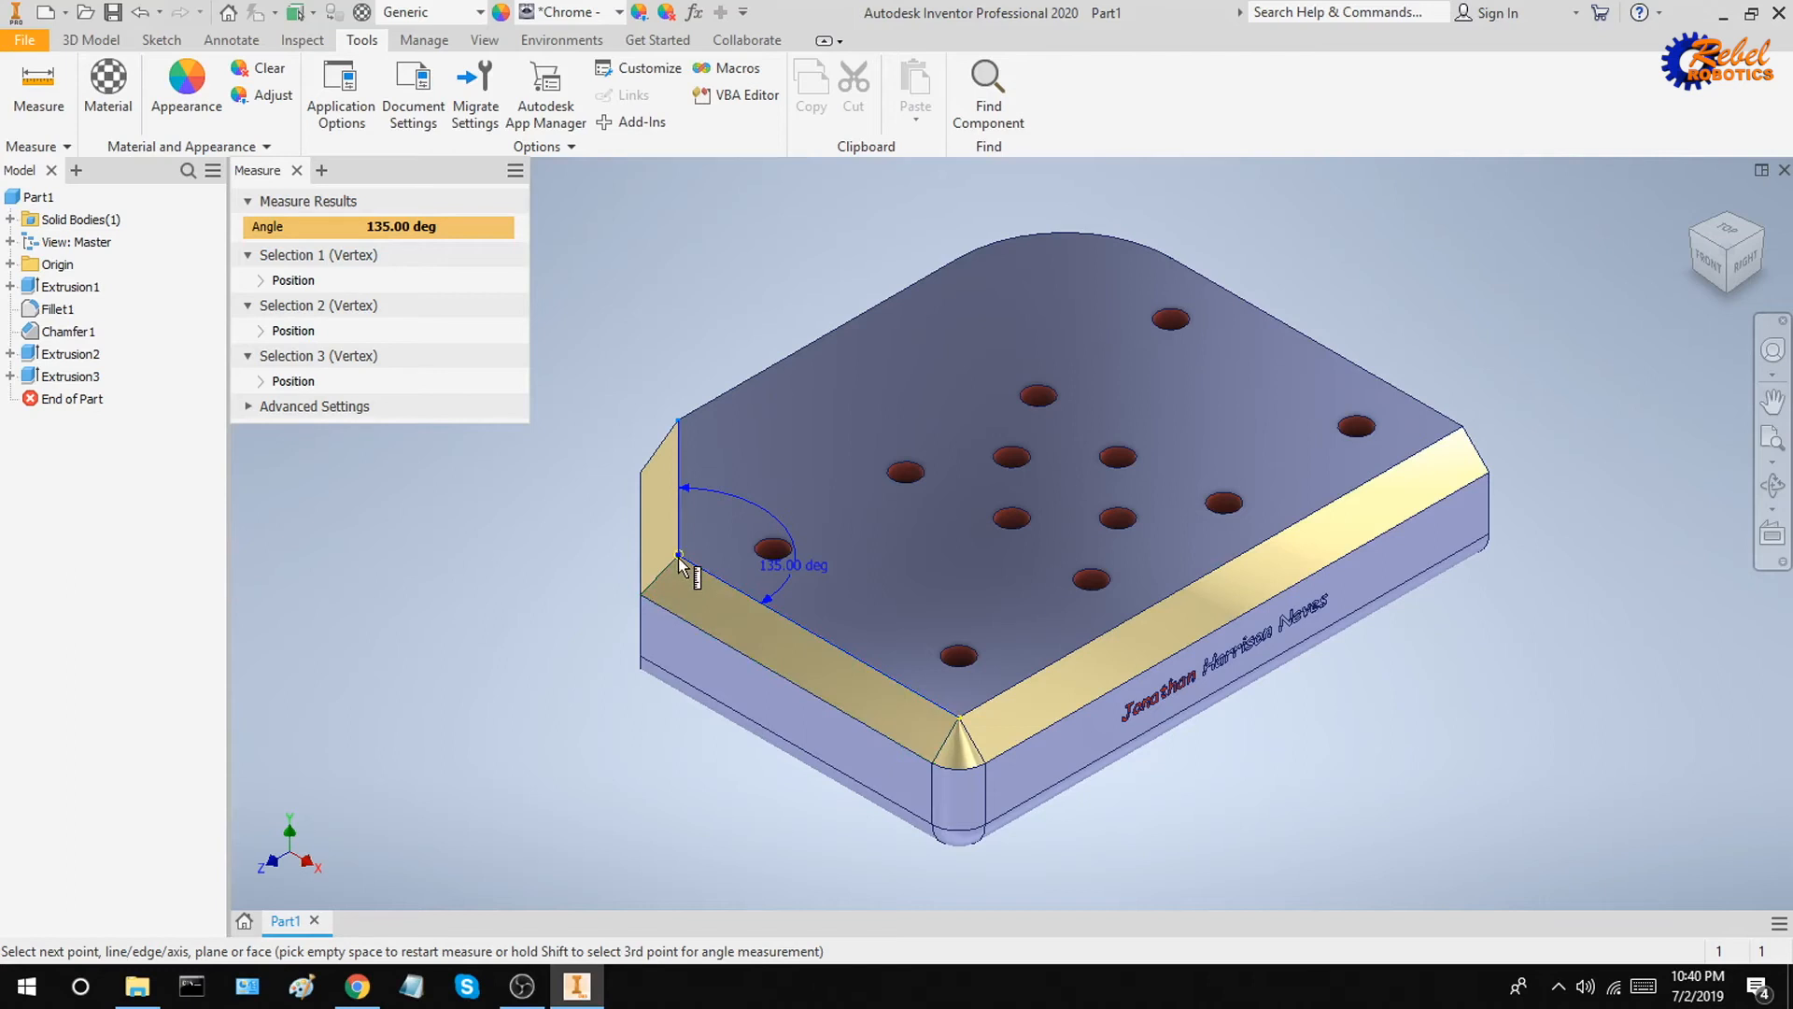
{"action": "key", "text": "Escape"}
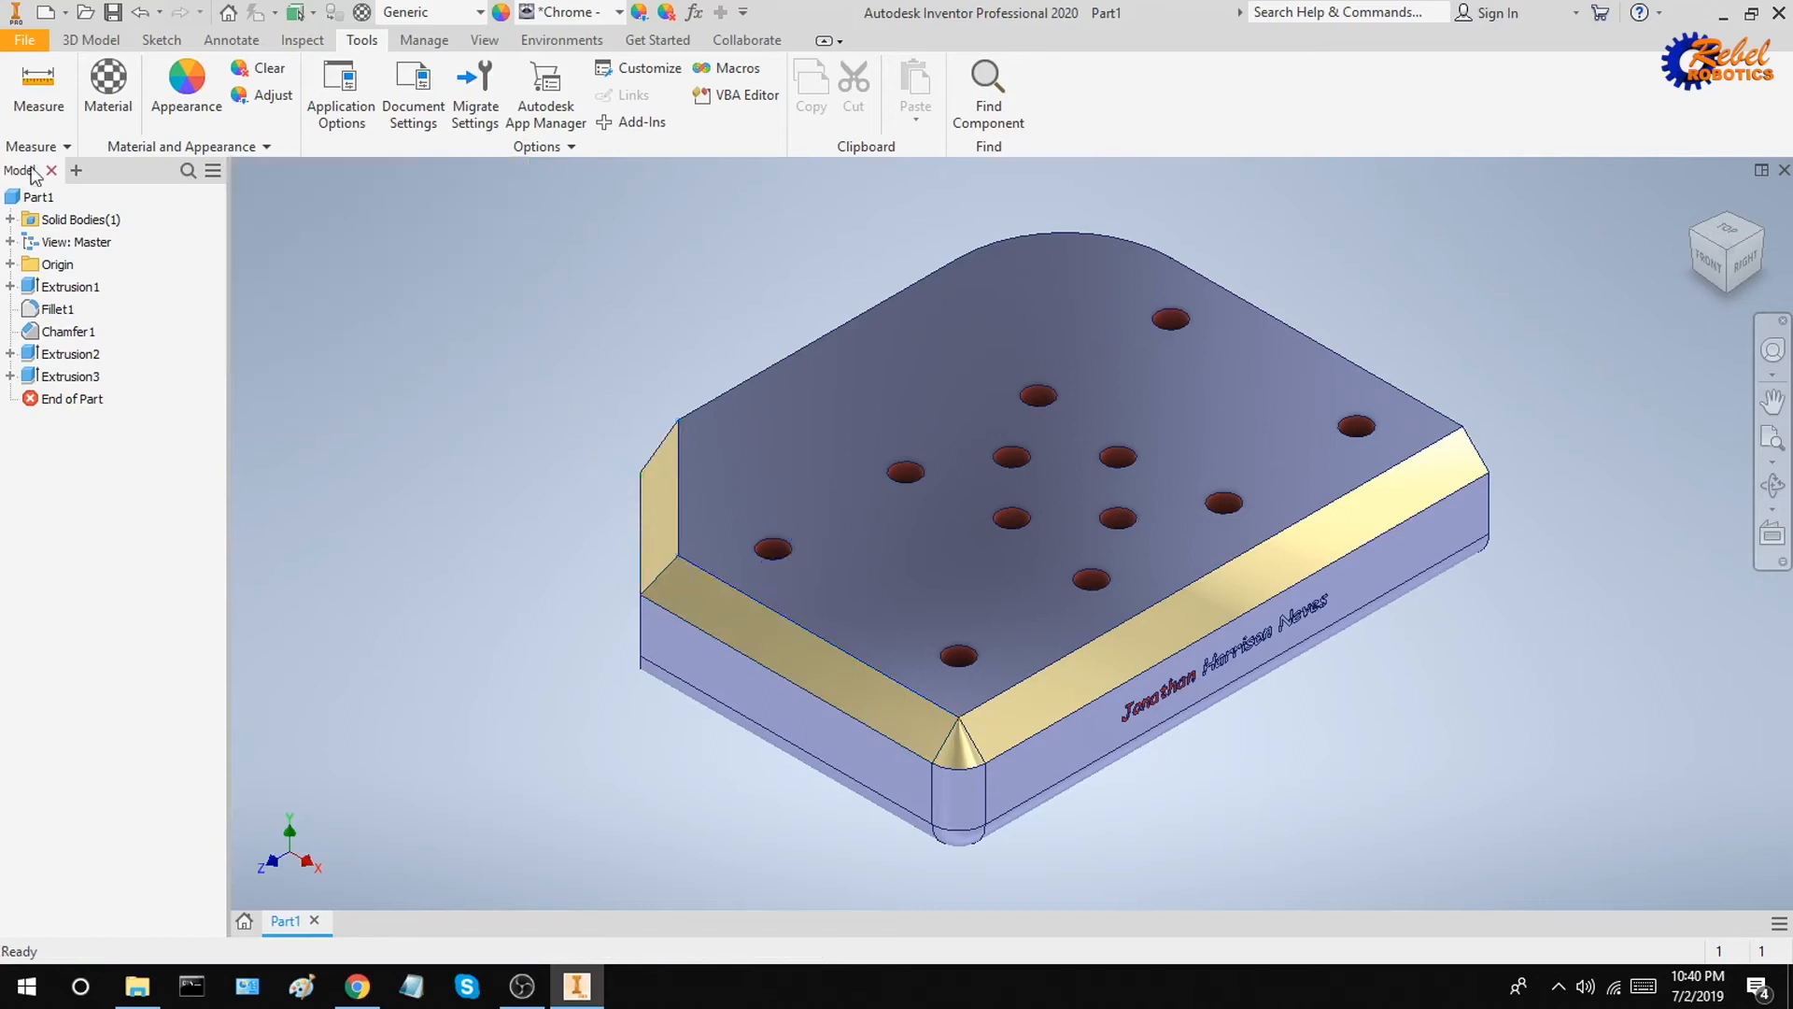
Step: Measure the length of the chamfer's short vertical edge
{"action": "left_click", "coordinate": [40, 93]}
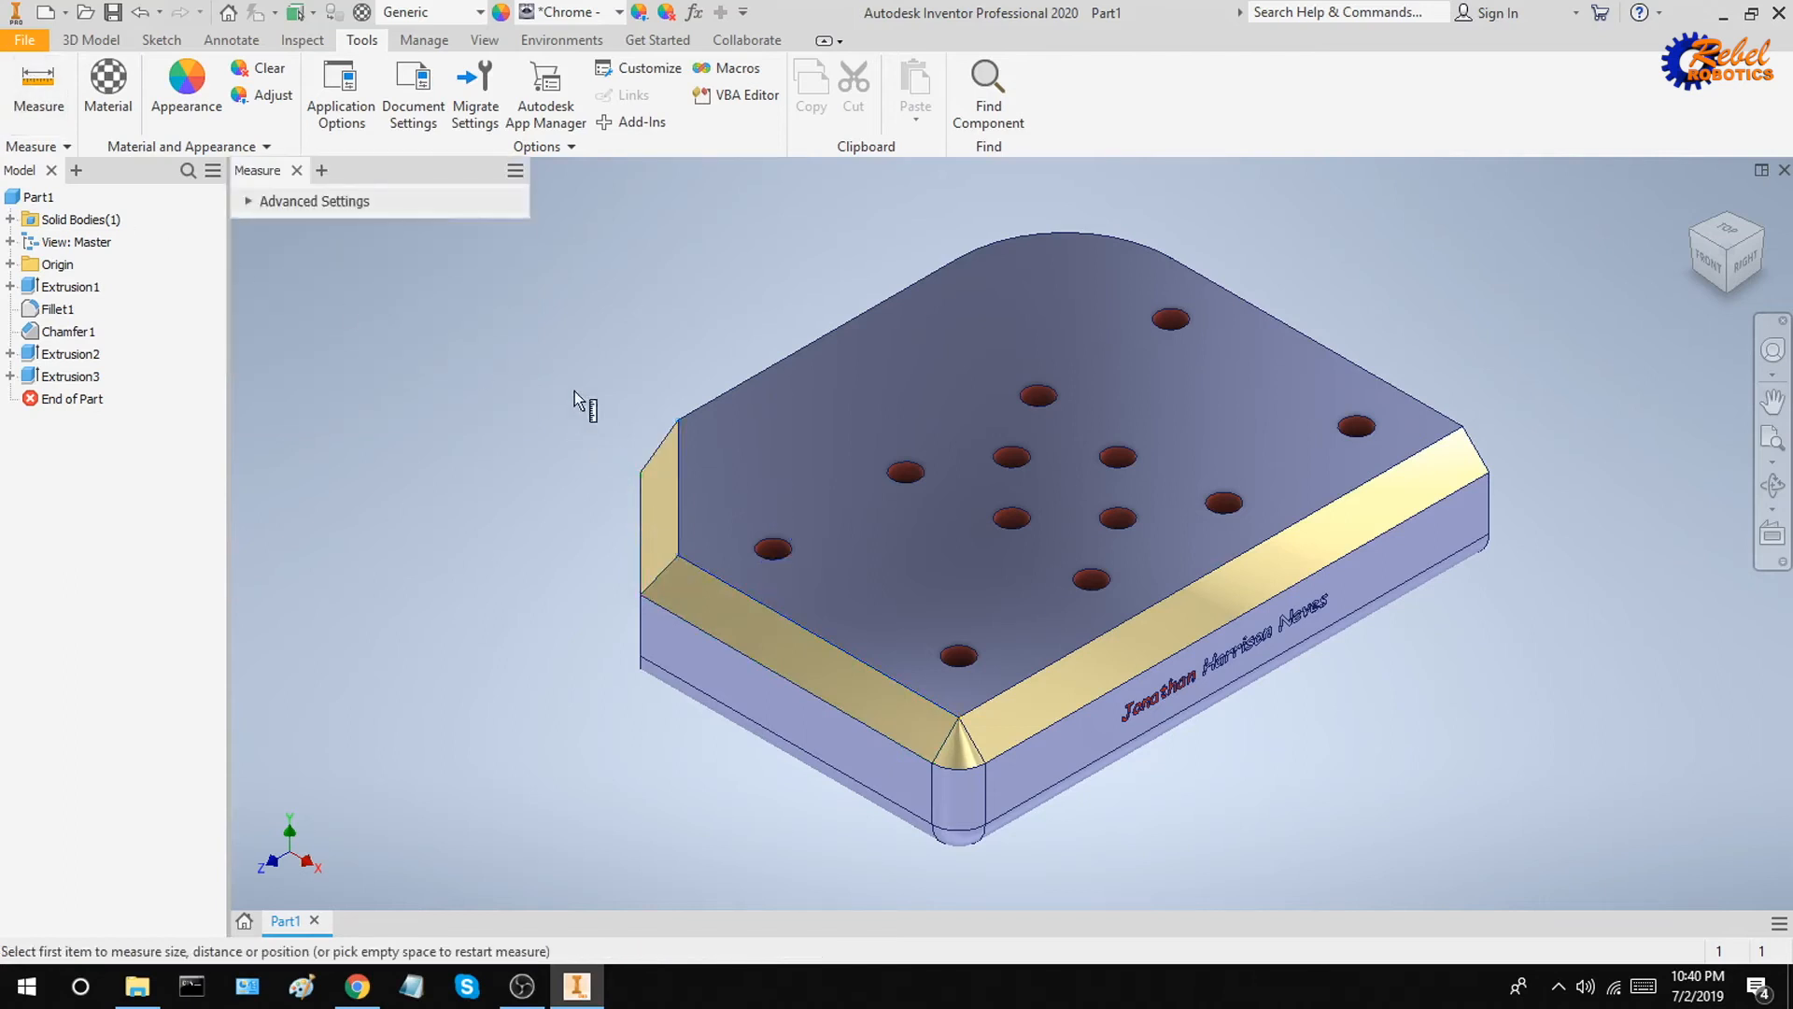
{"action": "left_click", "coordinate": [678, 461]}
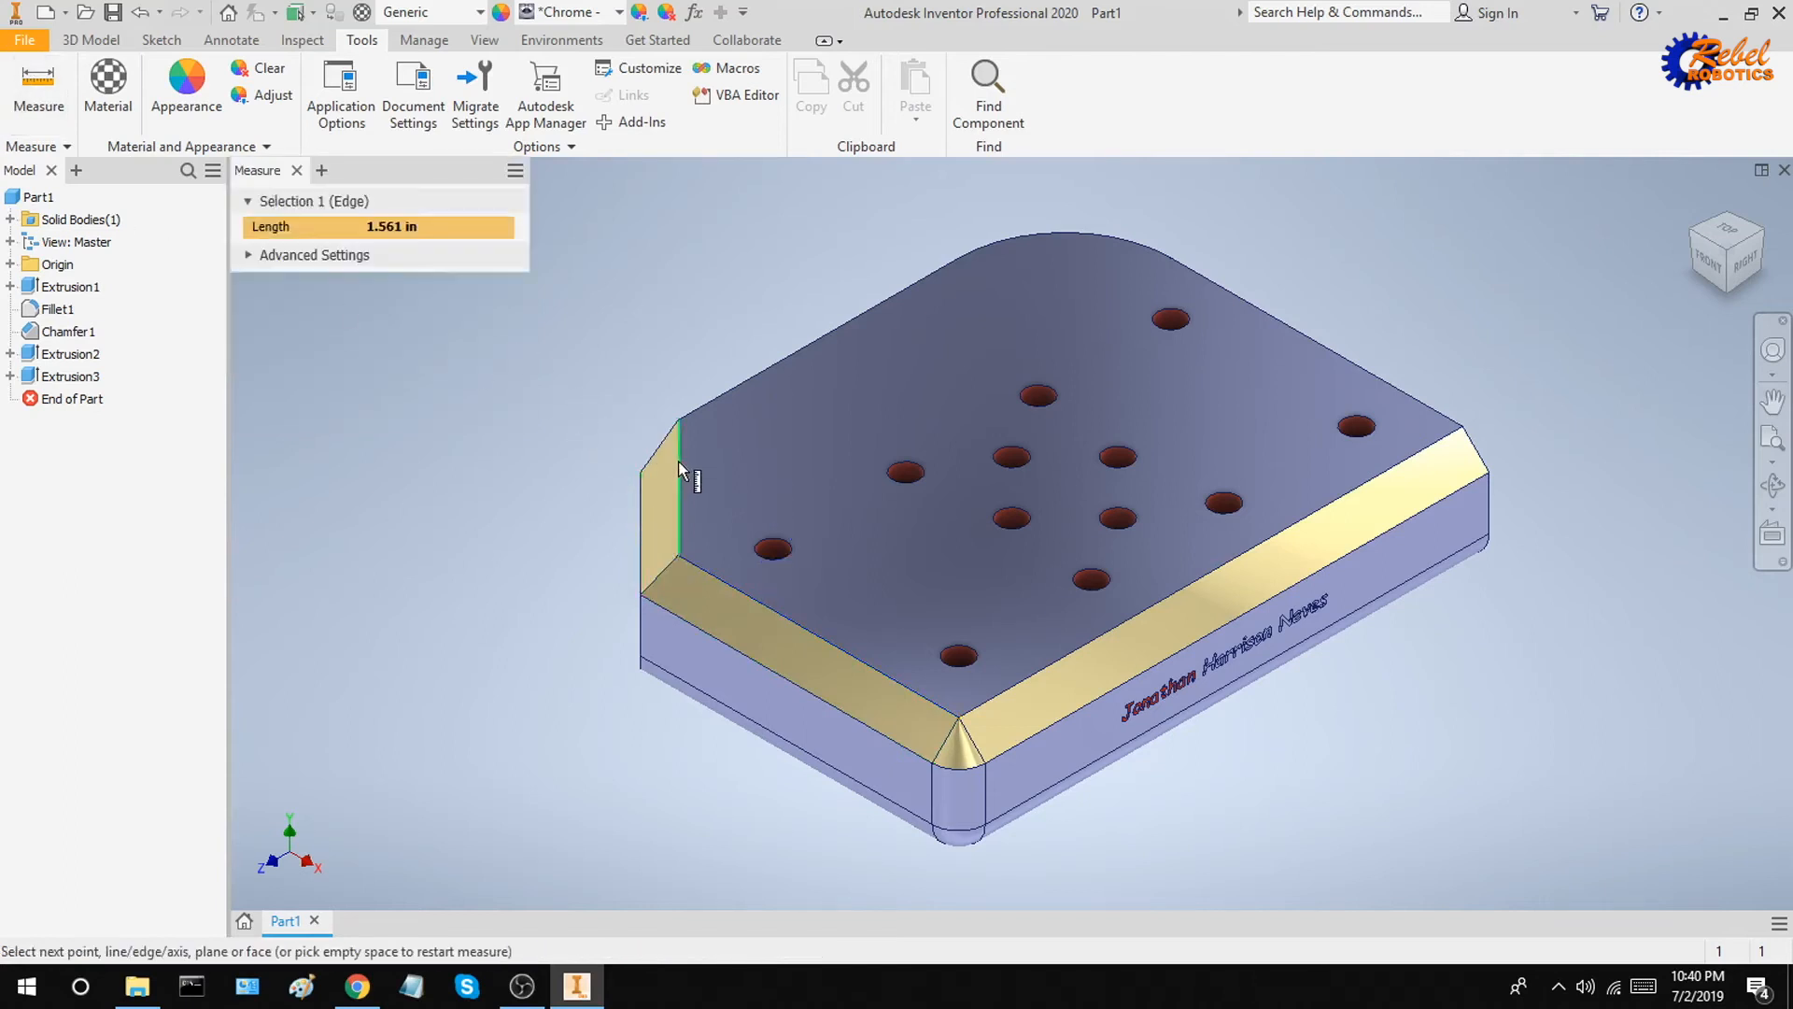
{"action": "left_click", "coordinate": [51, 82]}
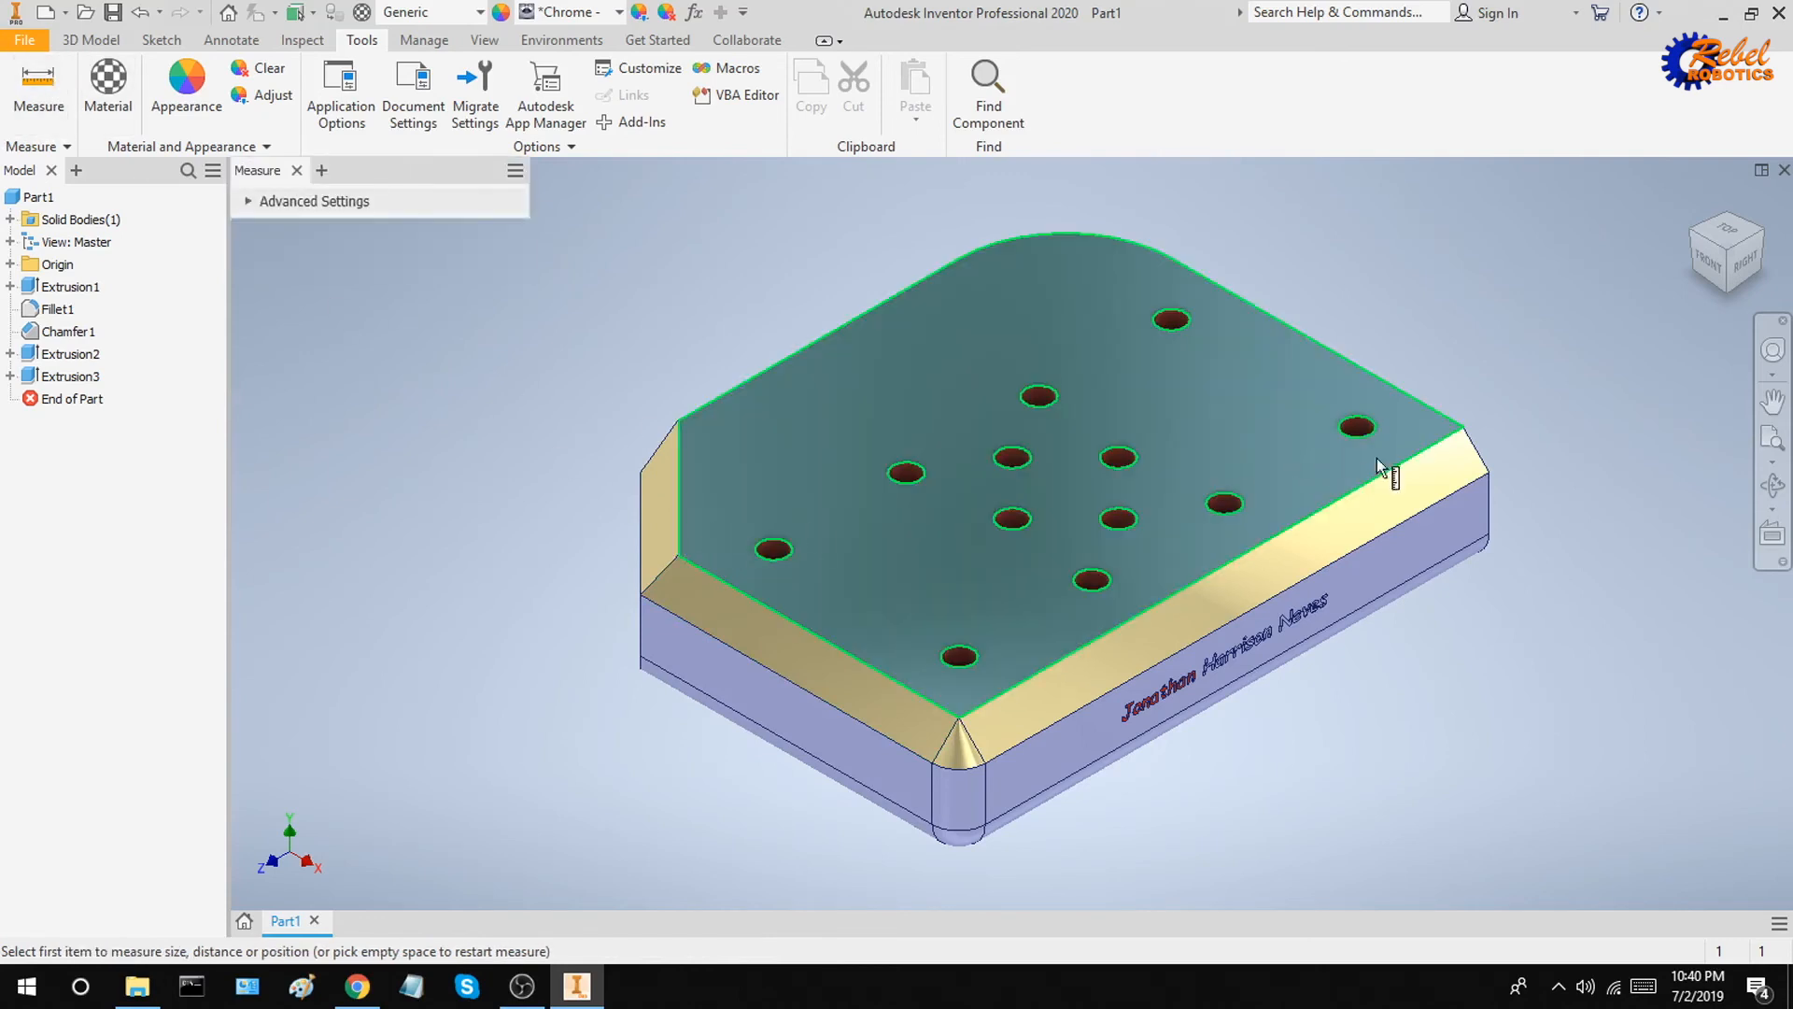
Step: Measure the distance between the top face's two outer corners and expand its X, Y and Z delta components
{"action": "left_click", "coordinate": [1464, 429]}
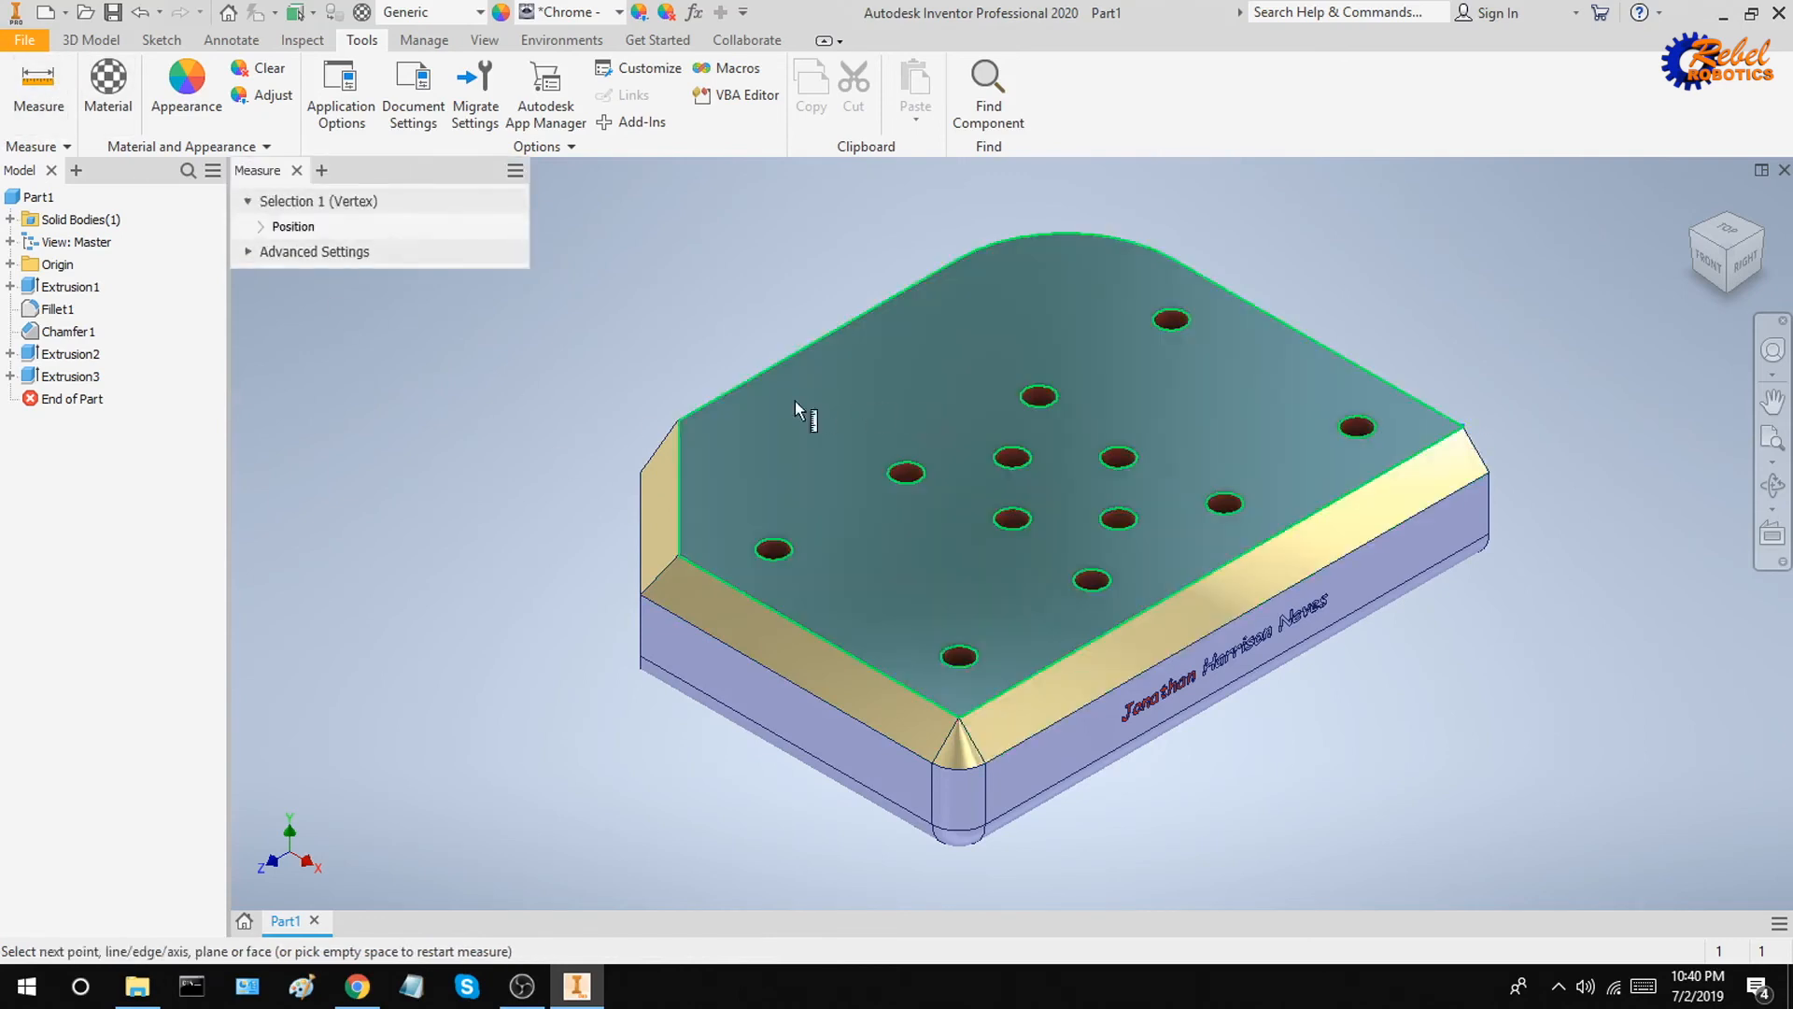
{"action": "left_click", "coordinate": [679, 421]}
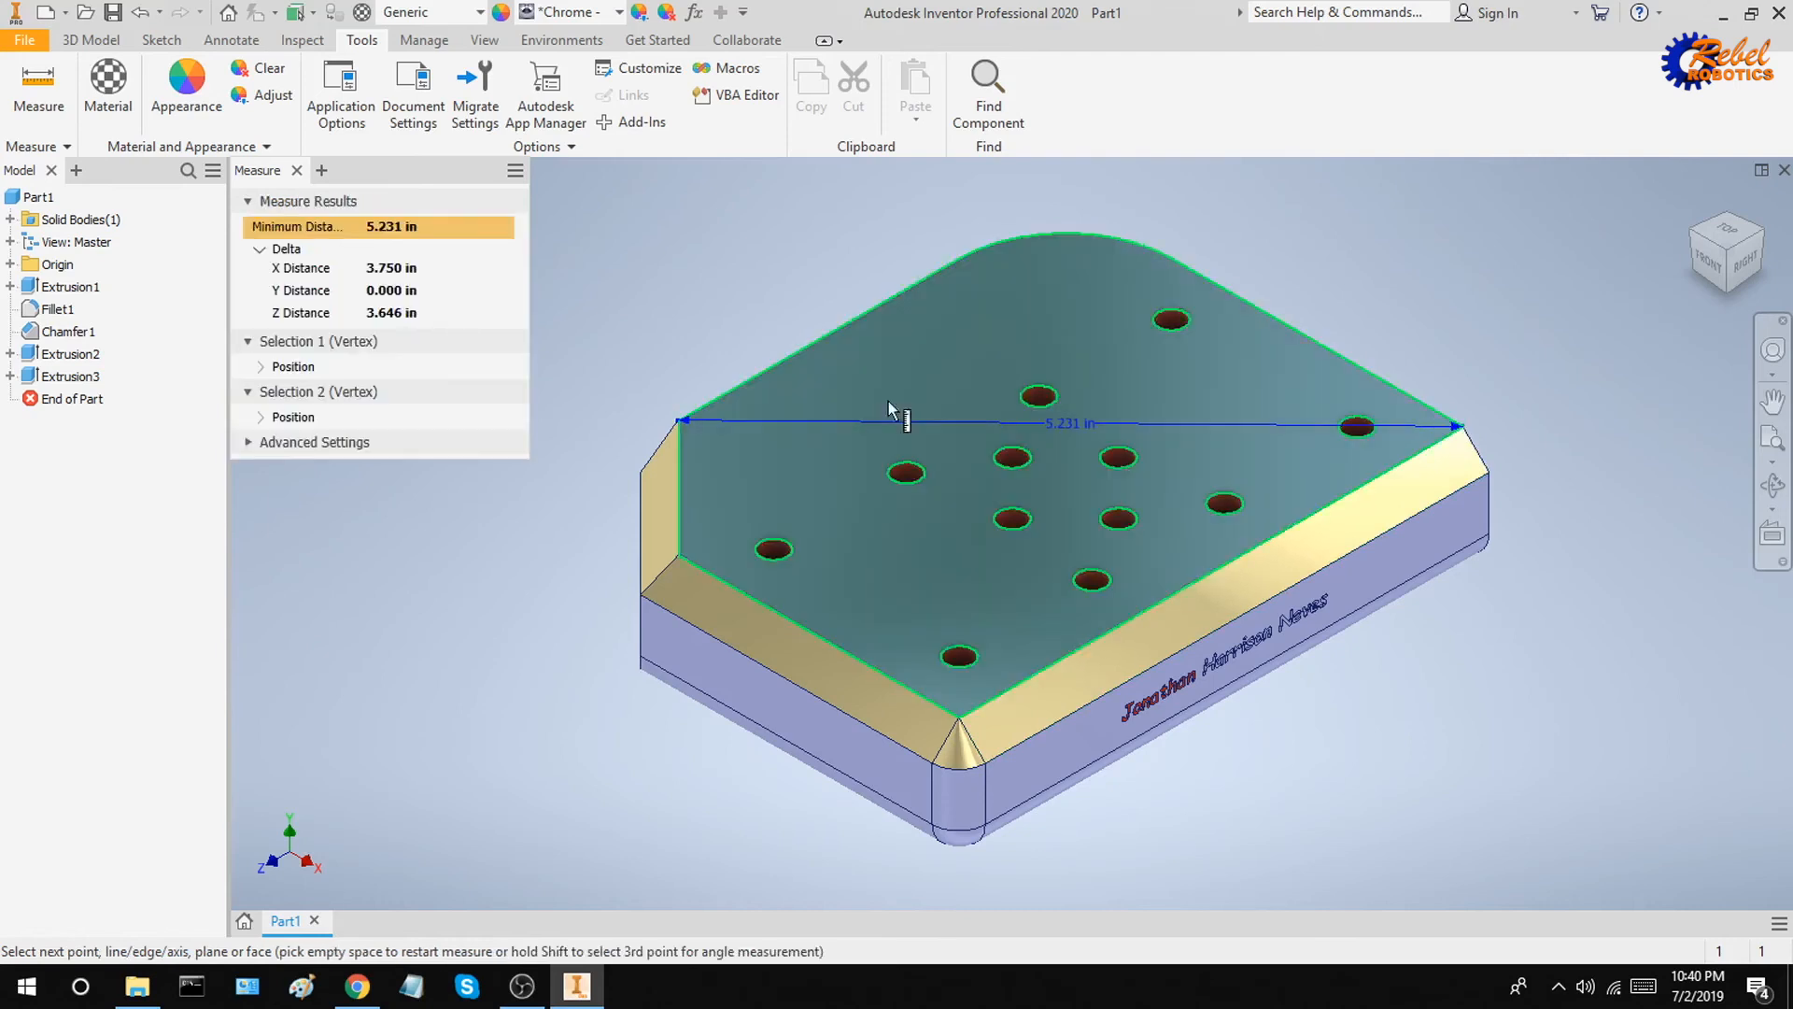
{"action": "left_click", "coordinate": [261, 250]}
{"action": "left_click", "coordinate": [262, 251]}
{"action": "left_click", "coordinate": [322, 269]}
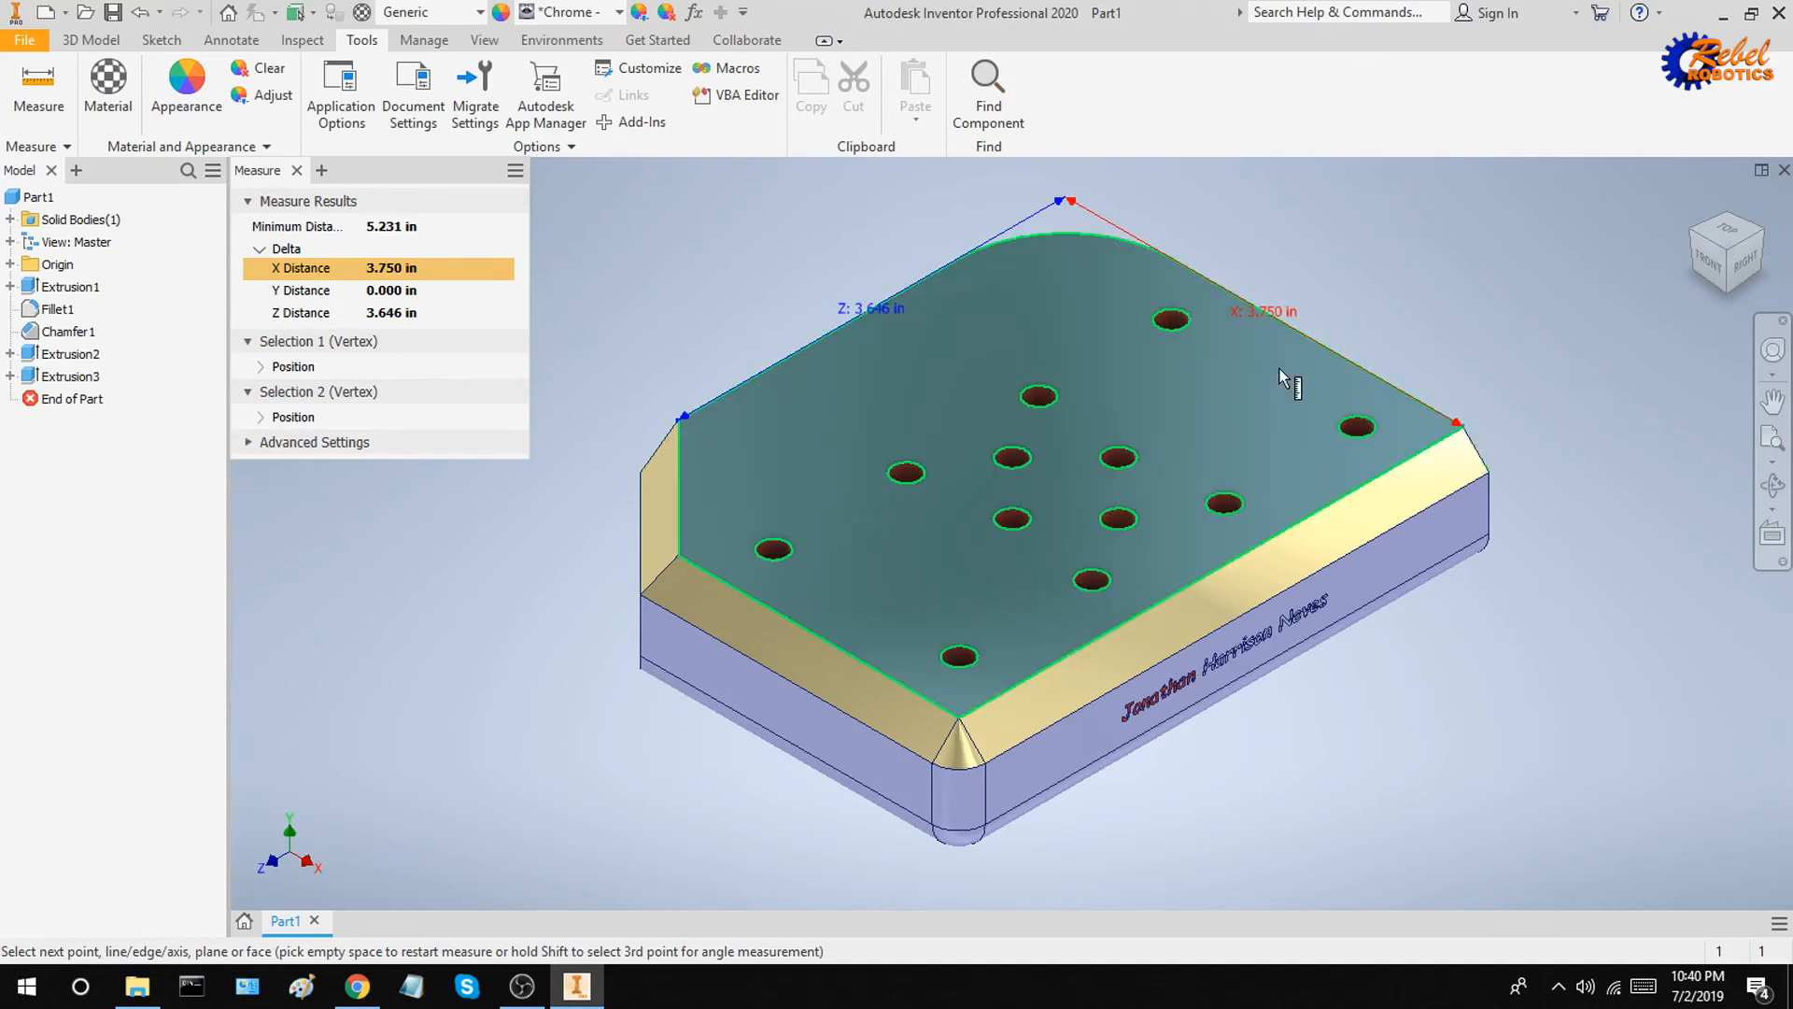
{"action": "key", "text": "Escape"}
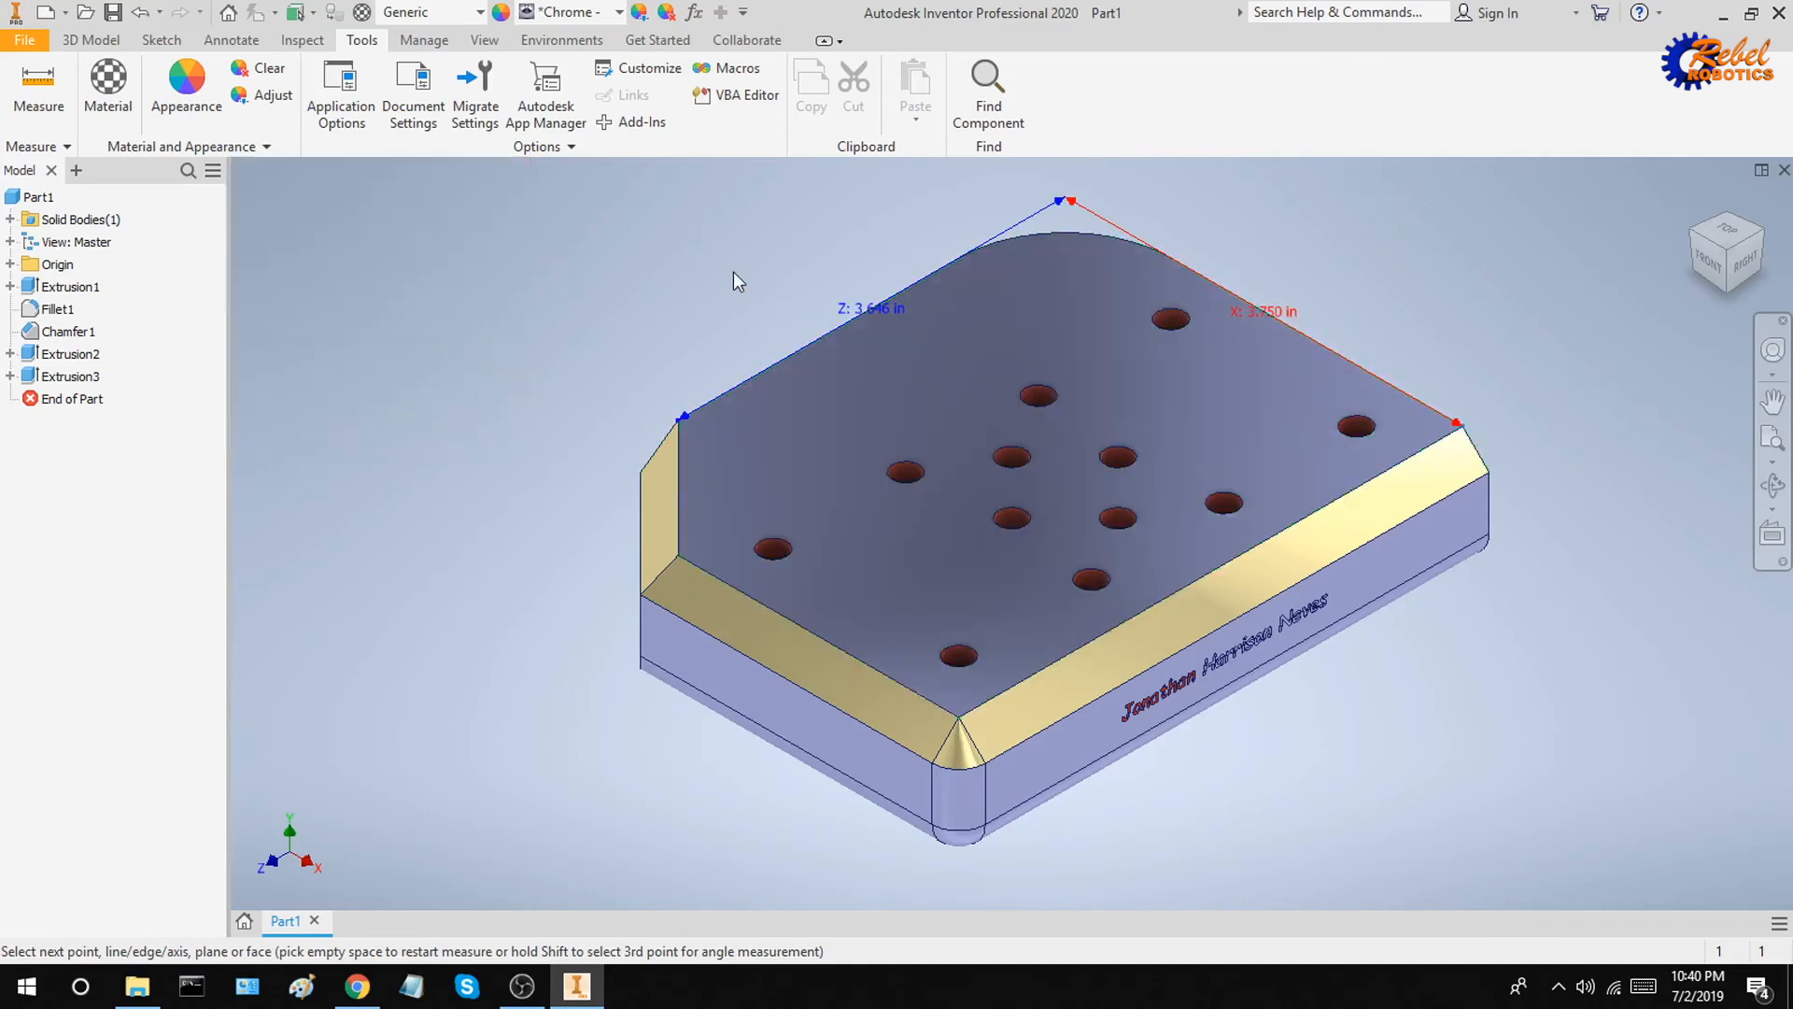
Step: Measure the top face's perimeter and area
{"action": "left_click", "coordinate": [38, 89]}
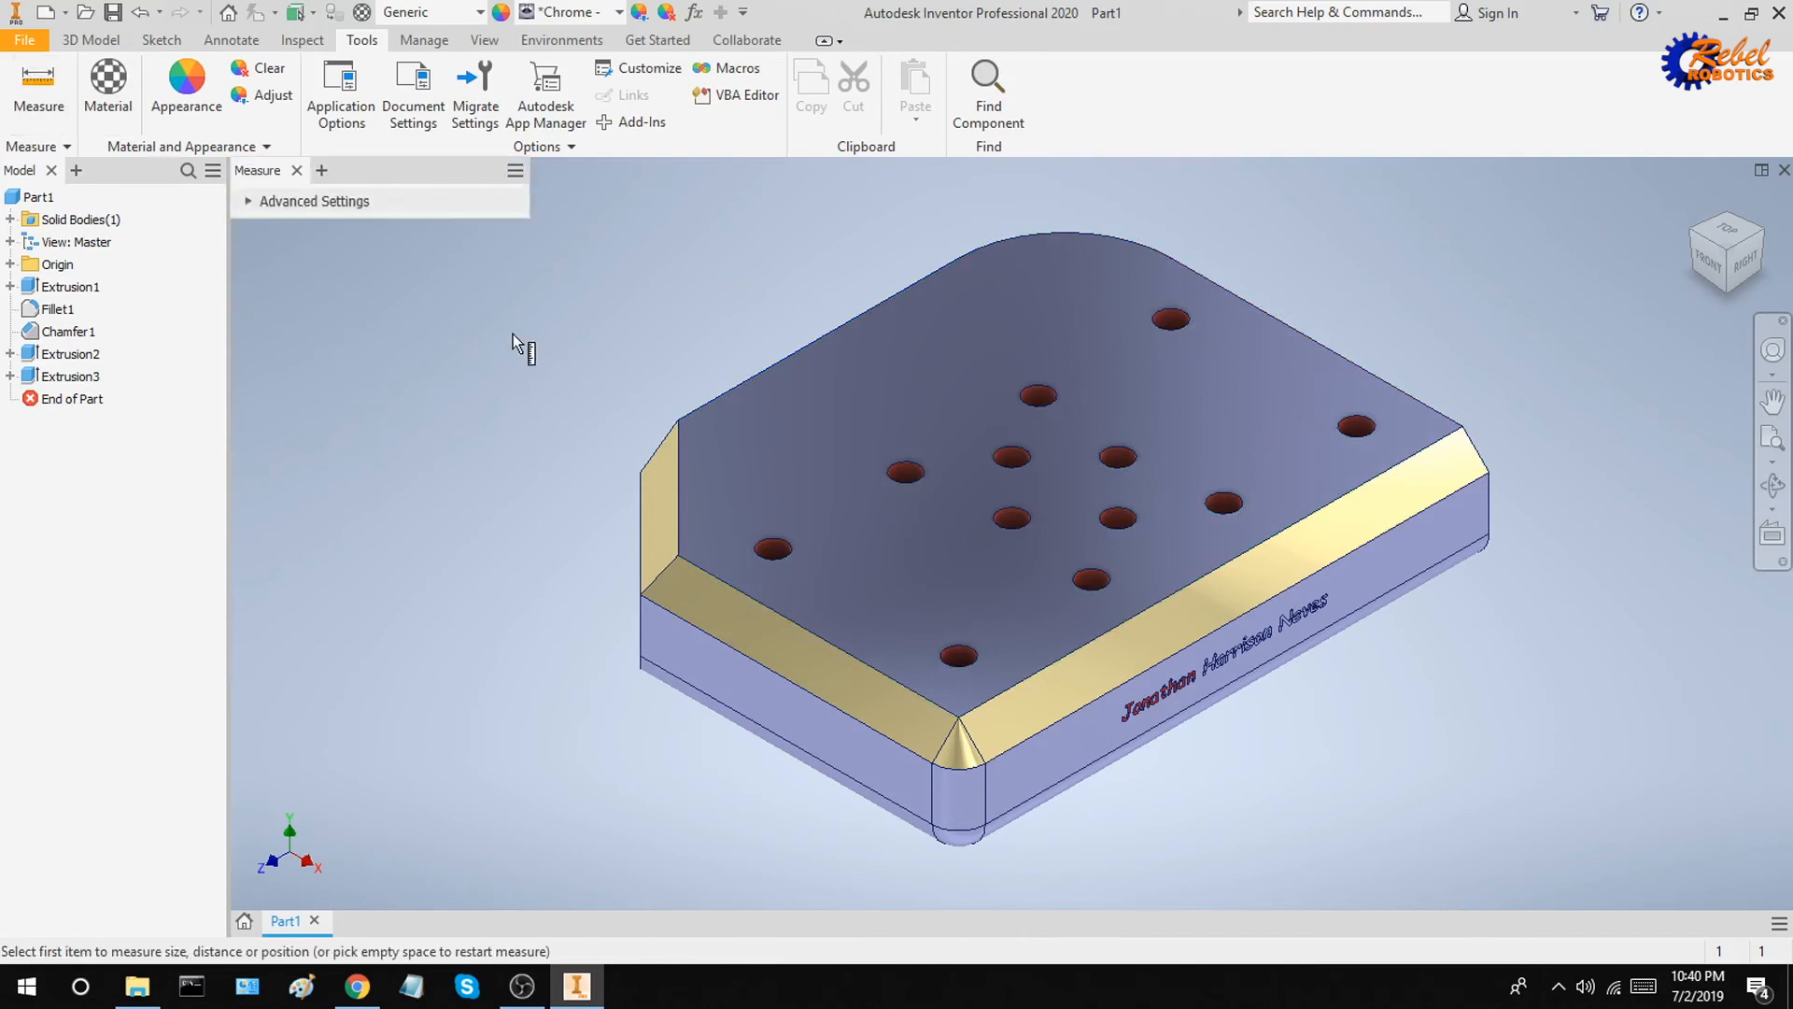
{"action": "left_click", "coordinate": [832, 388]}
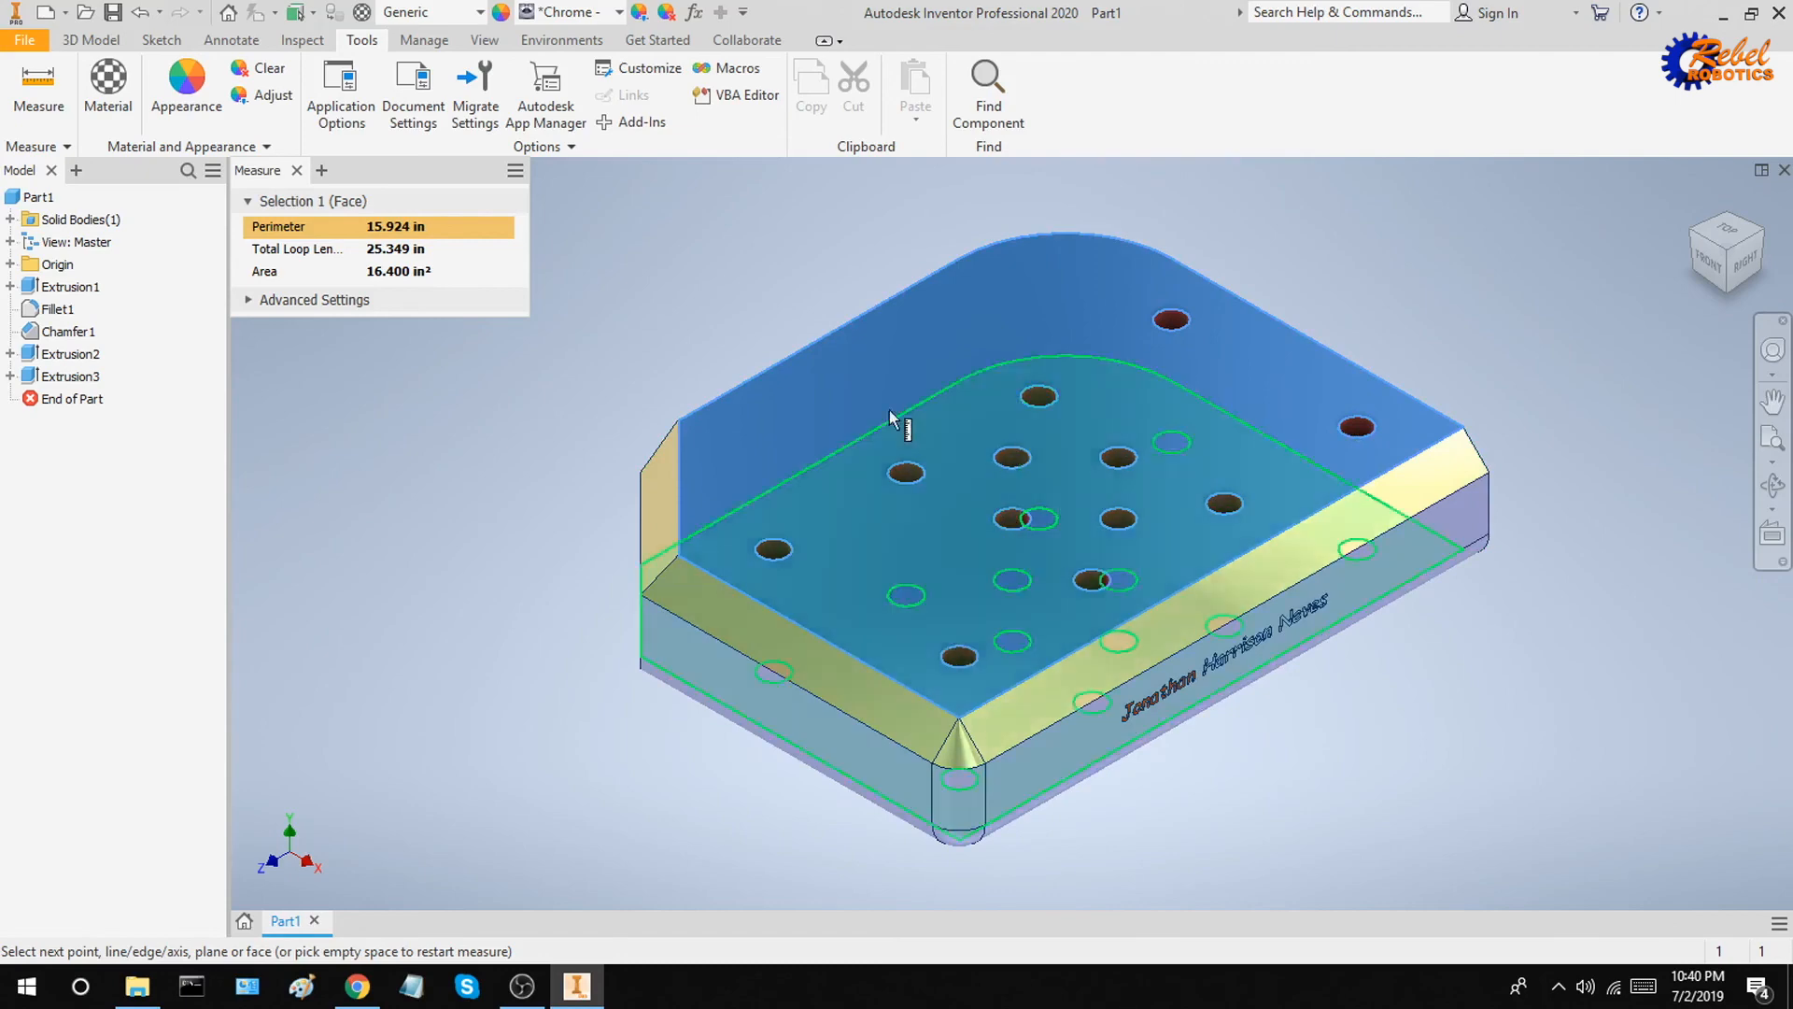
{"action": "key", "text": "Escape"}
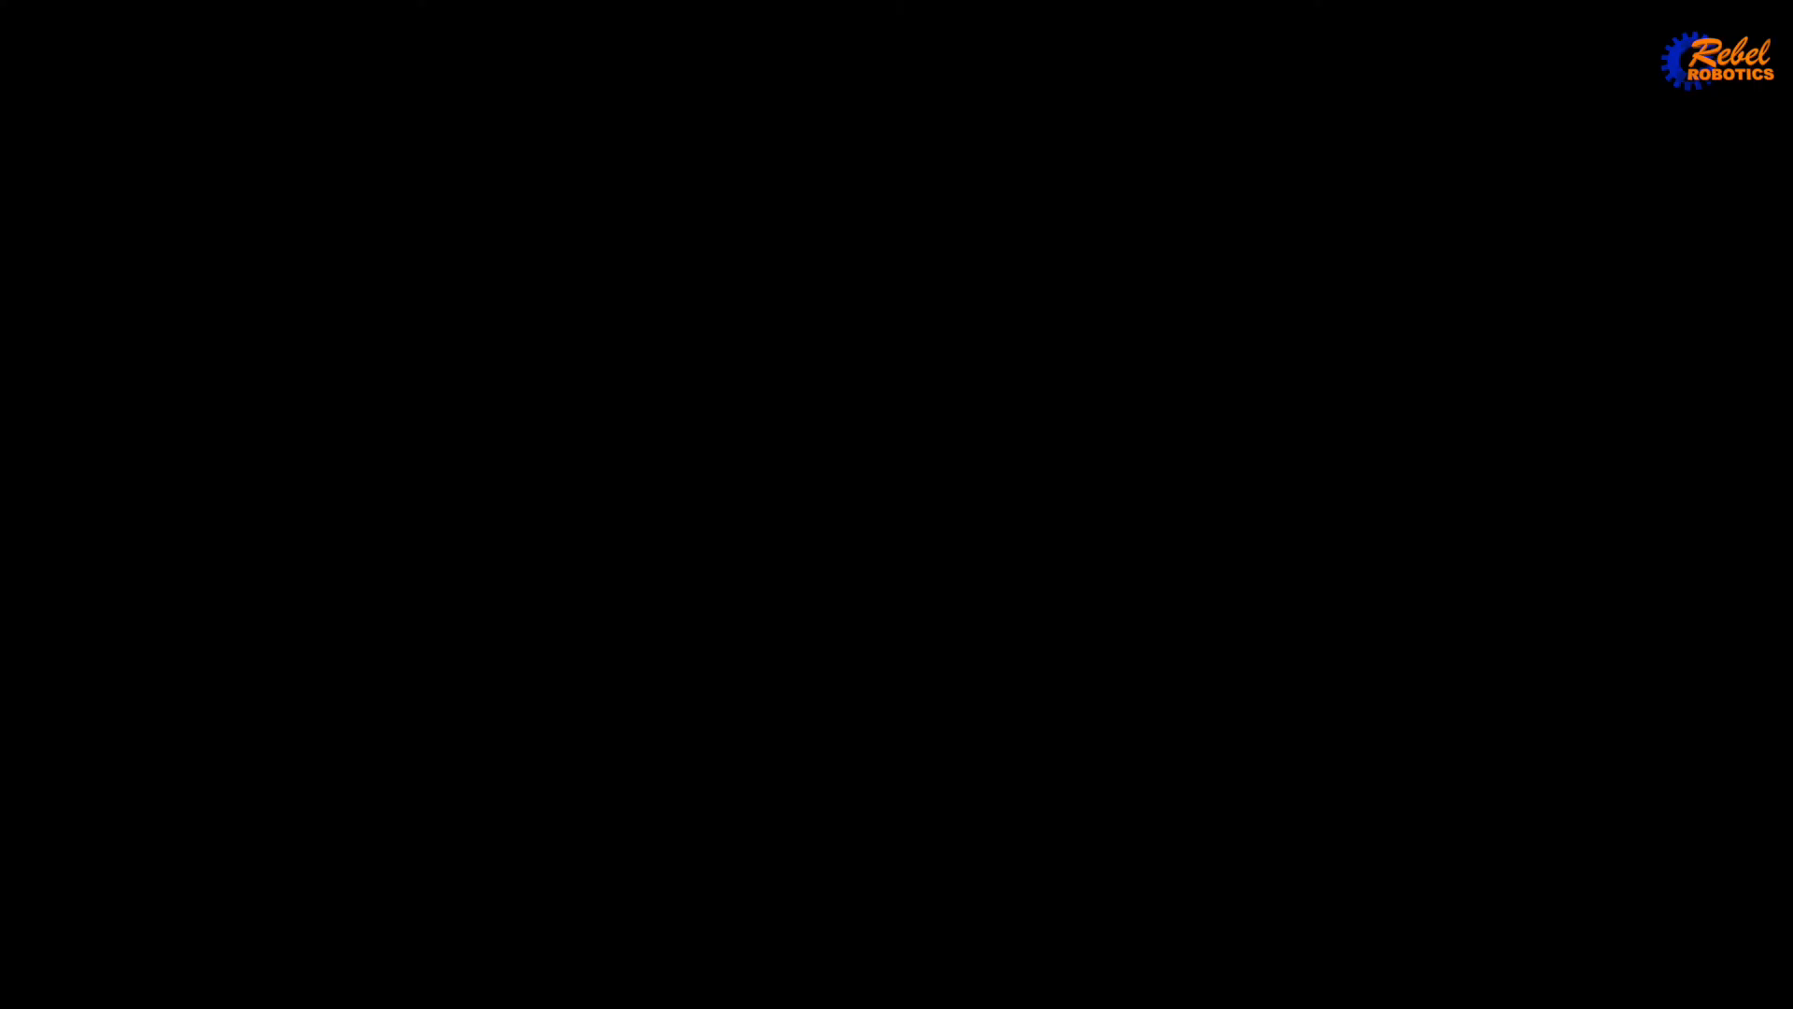